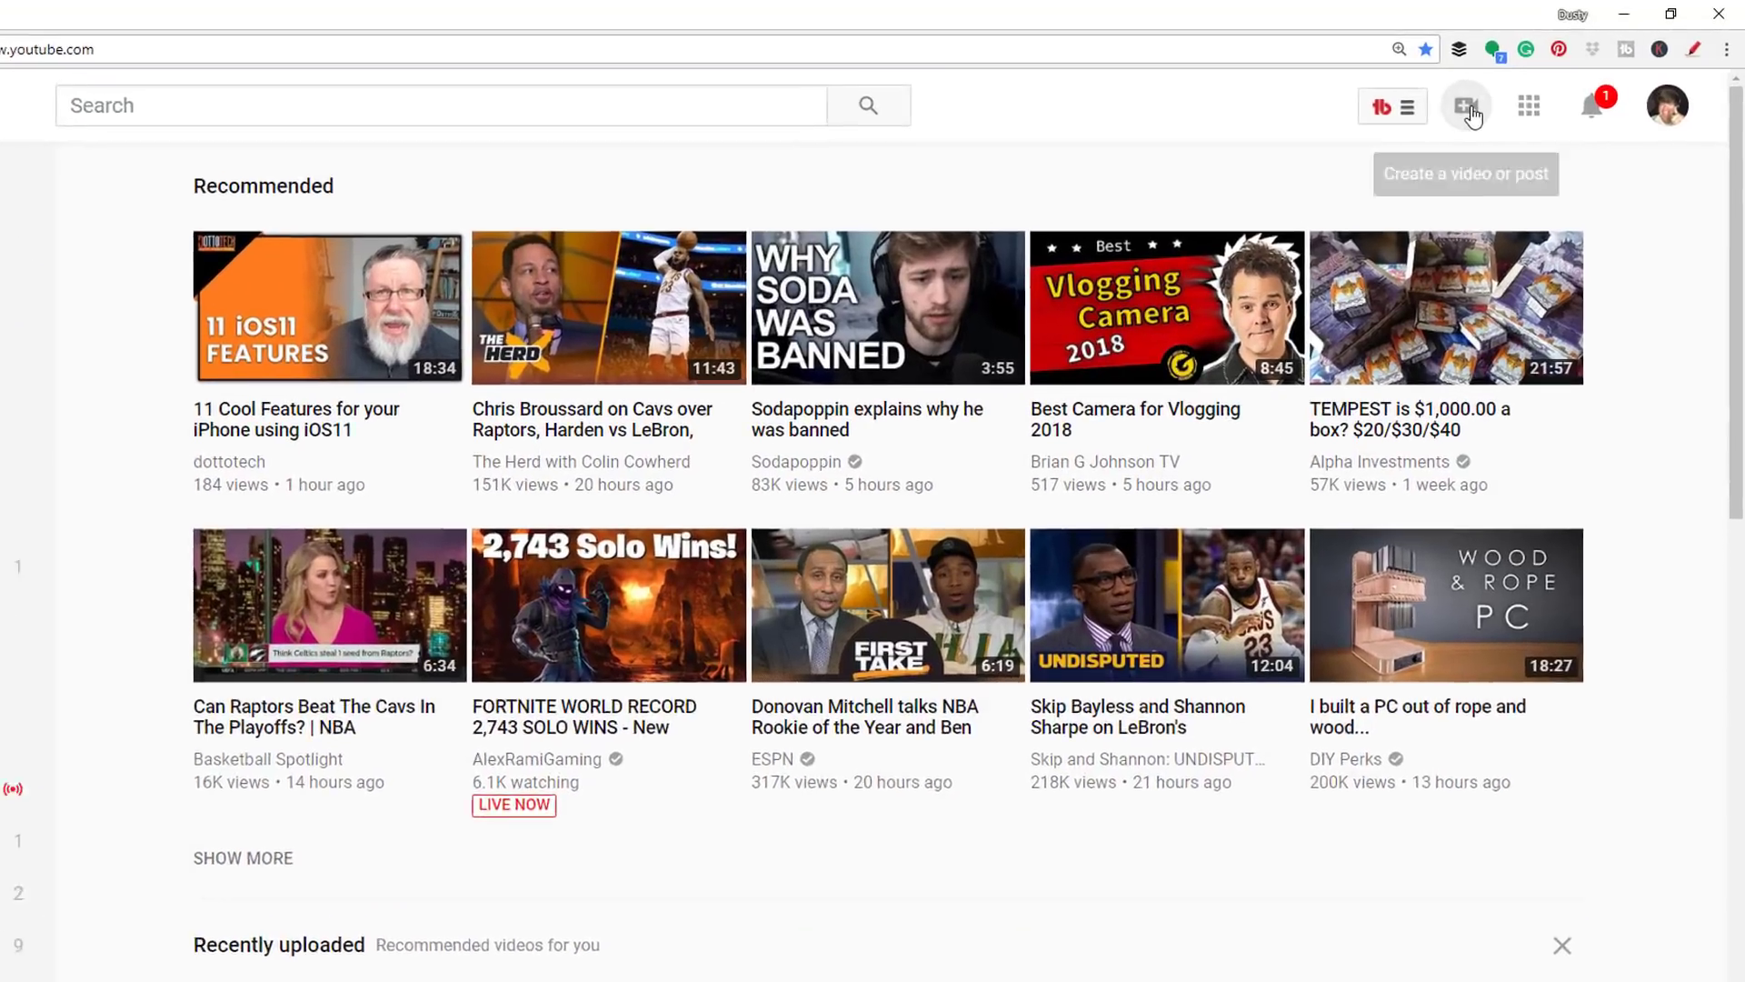
Open the Live Streaming dashboard of the channel's Creator Studio
{"action": "left_click", "coordinate": [1508, 103]}
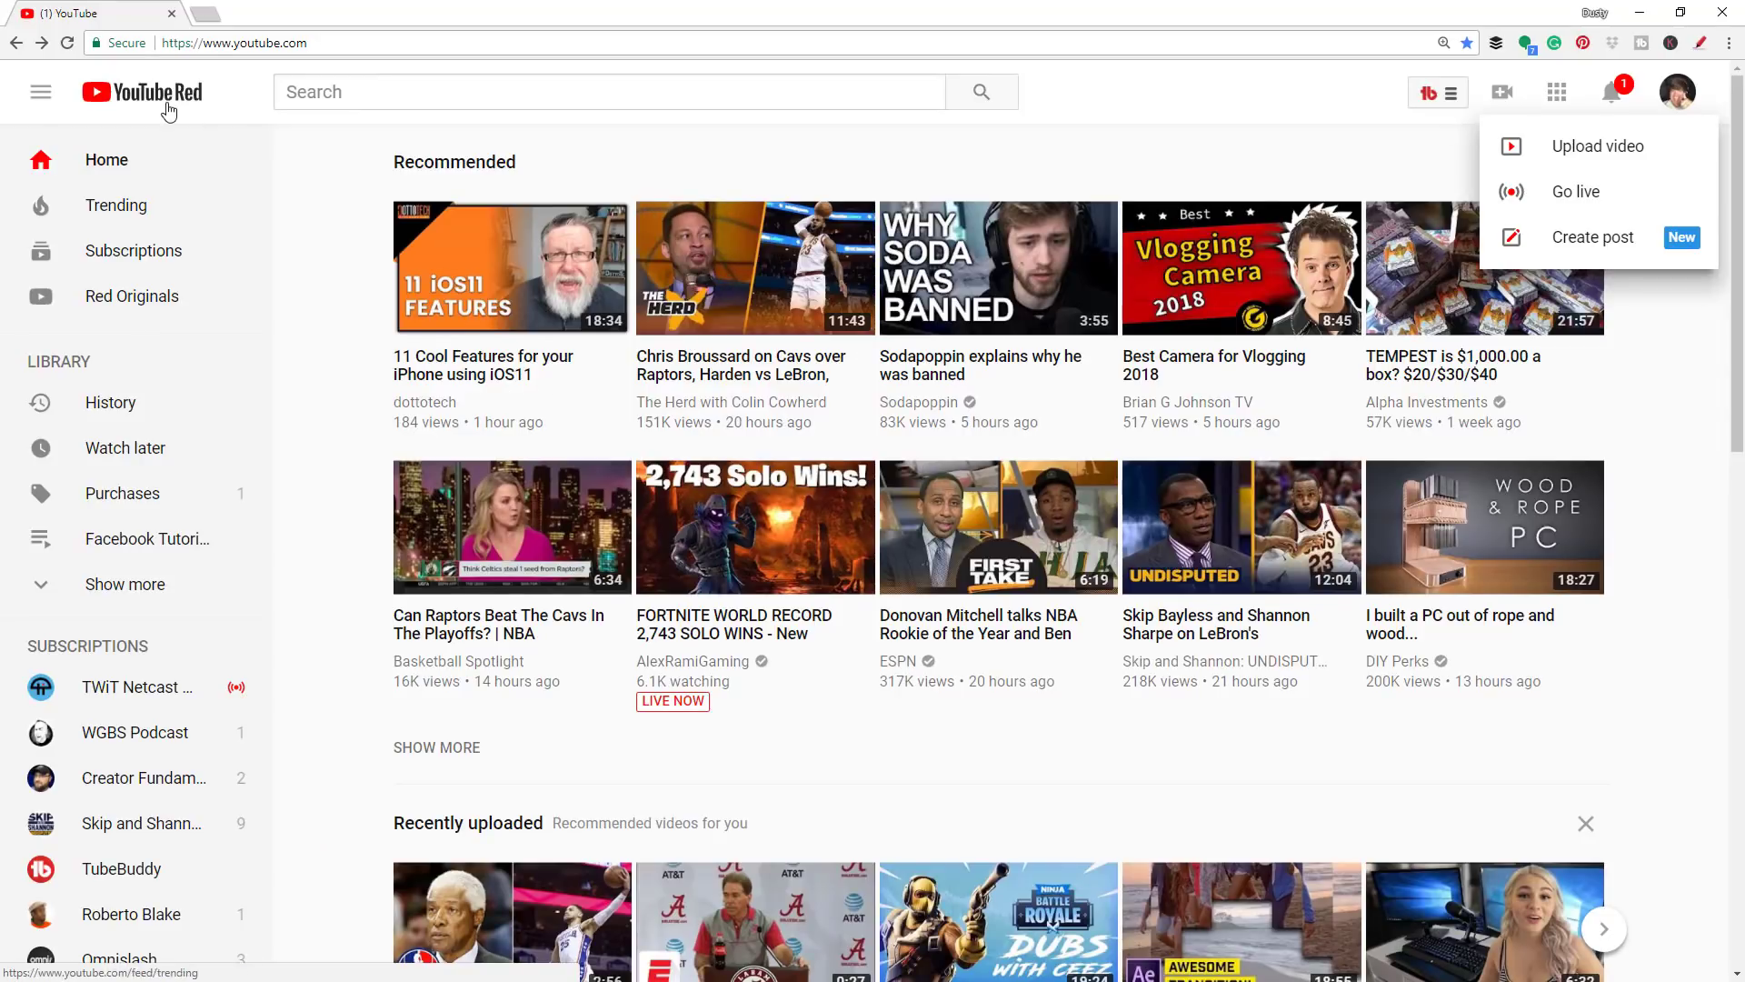
{"action": "left_click", "coordinate": [248, 119]}
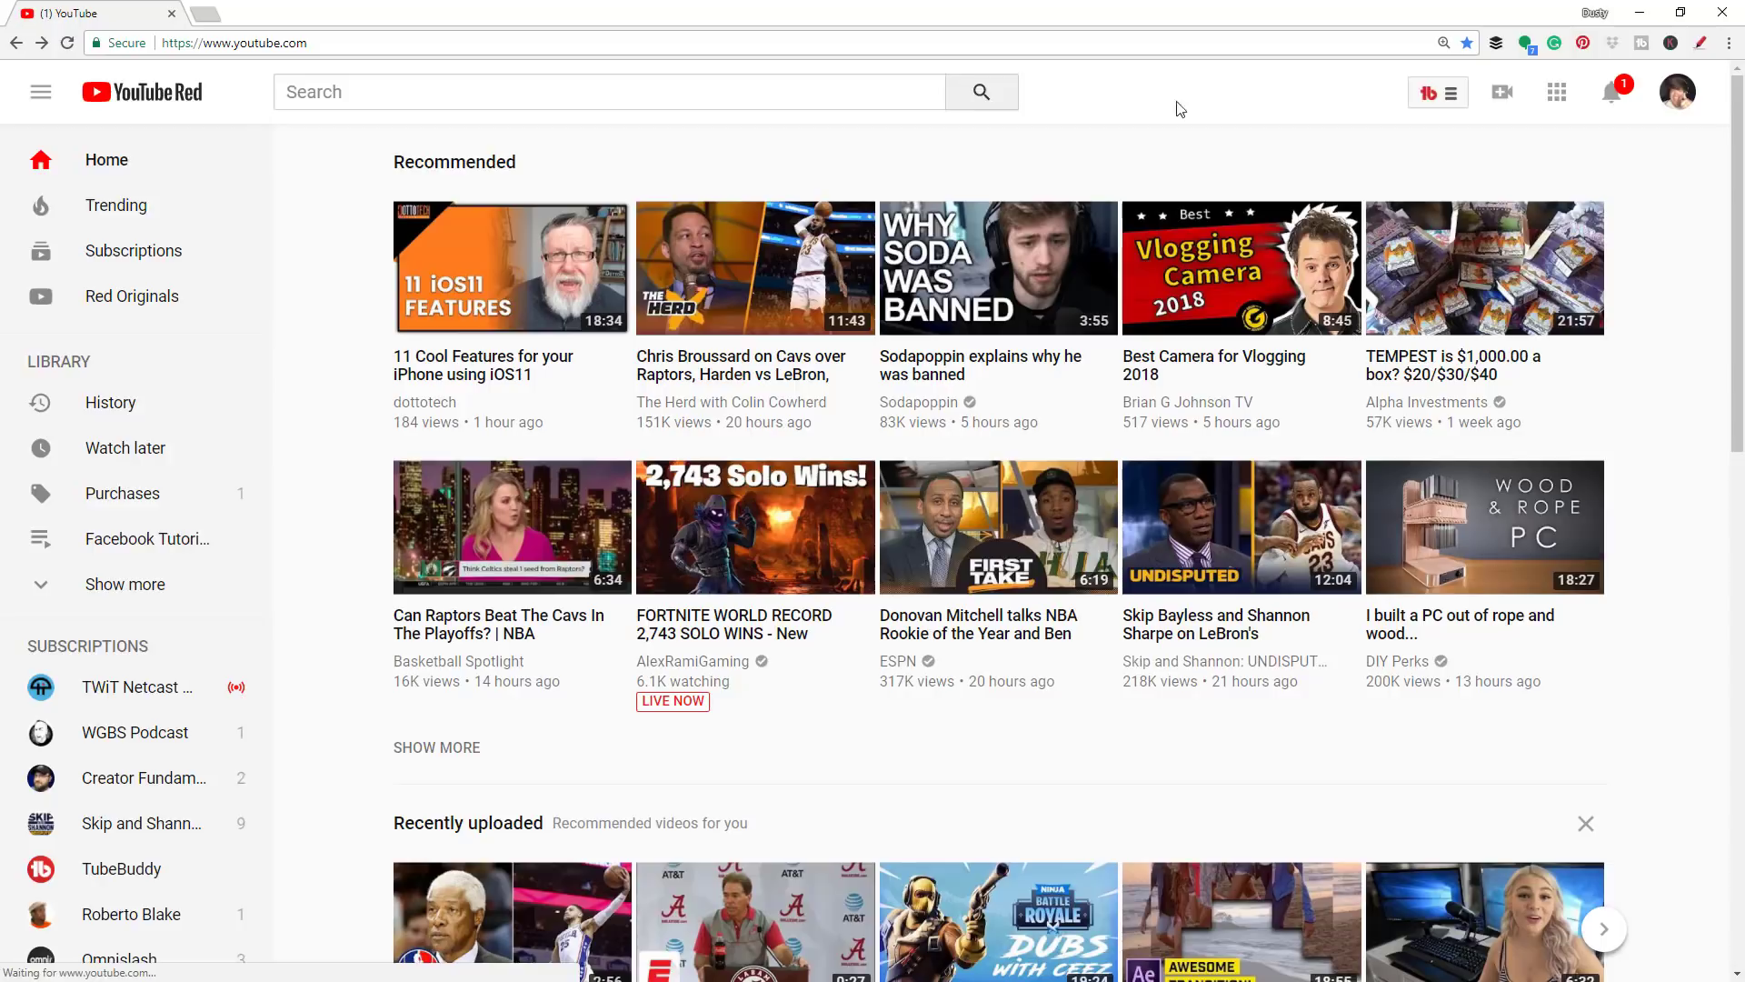
{"action": "left_click", "coordinate": [1678, 93]}
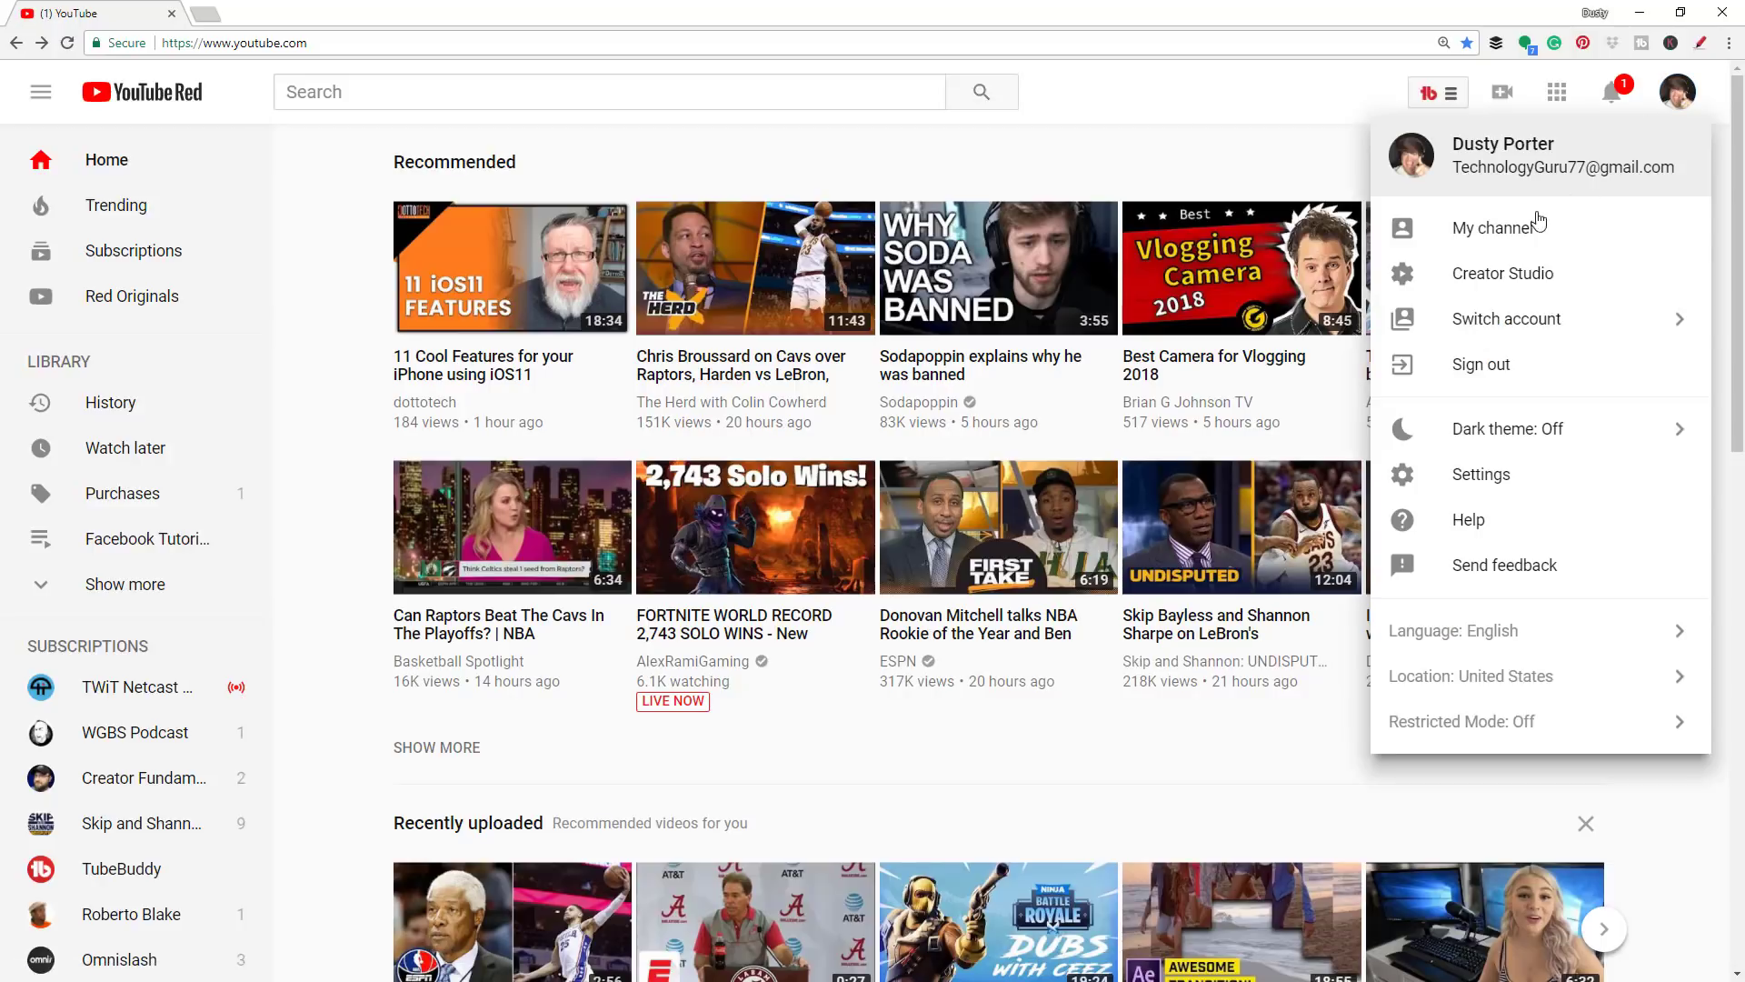
{"action": "left_click", "coordinate": [1516, 274]}
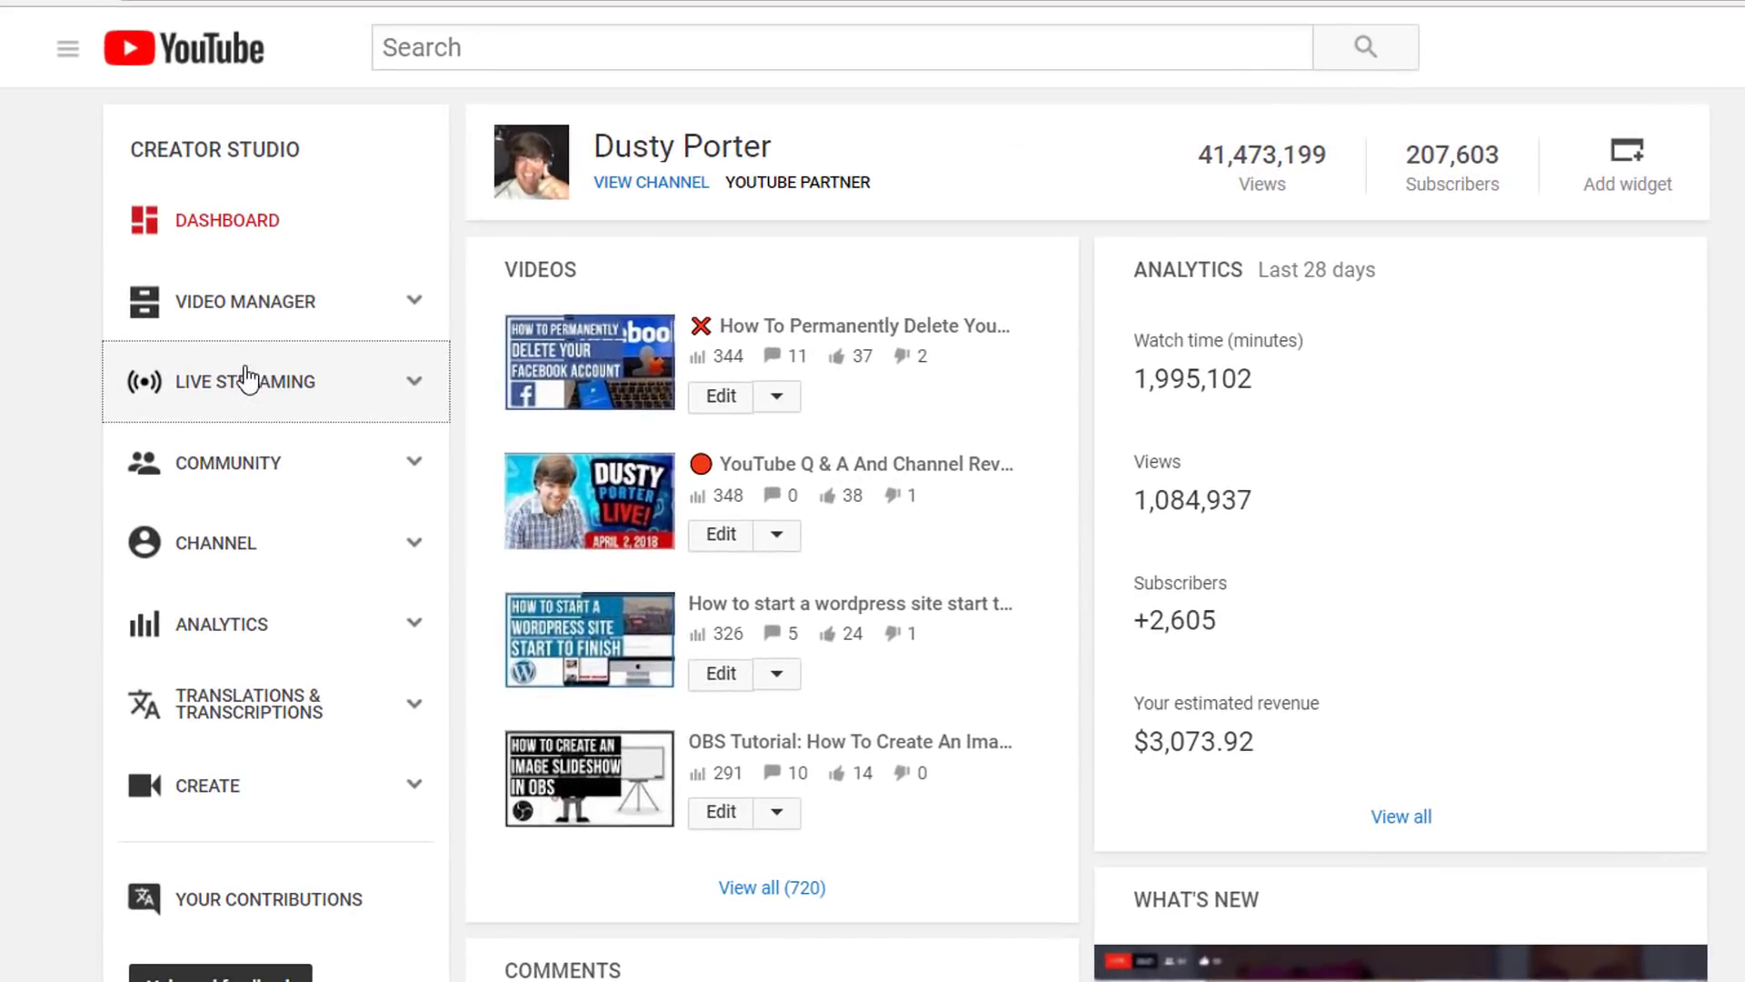
{"action": "left_click", "coordinate": [250, 389]}
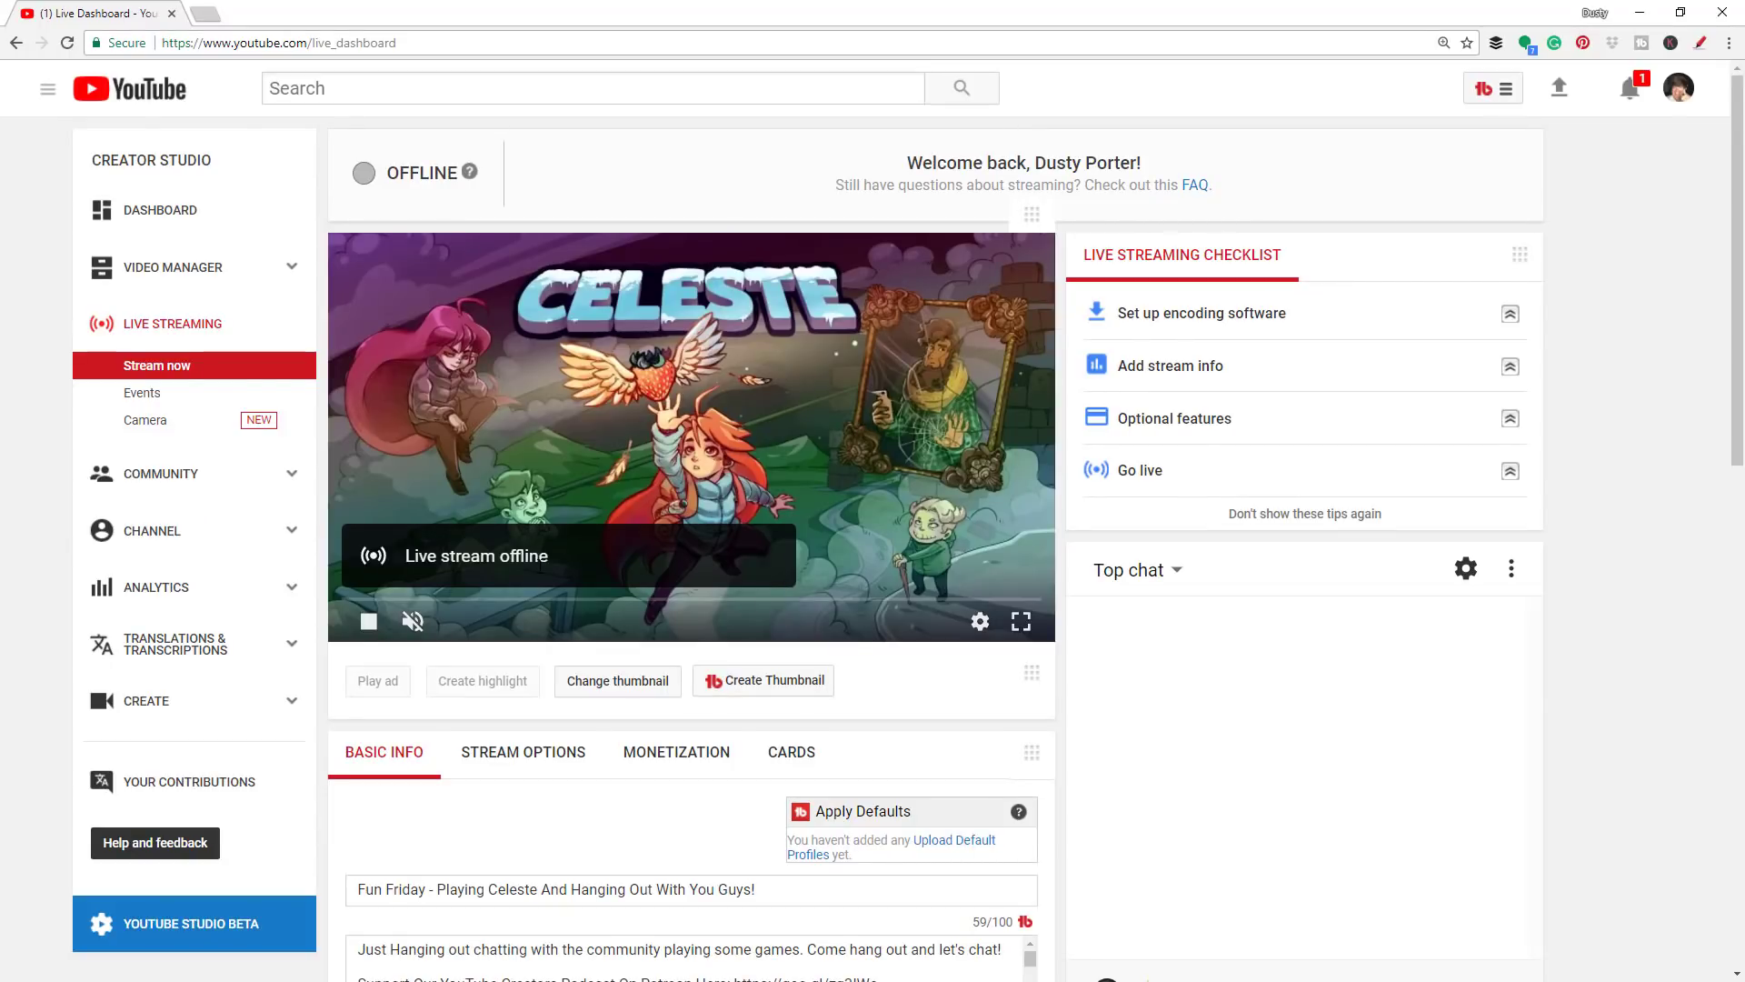
Look over the Stream now dashboard and view the live Events page before returning to Stream now
{"action": "scroll", "coordinate": [543, 534], "scroll_direction": "down", "scroll_amount": 4}
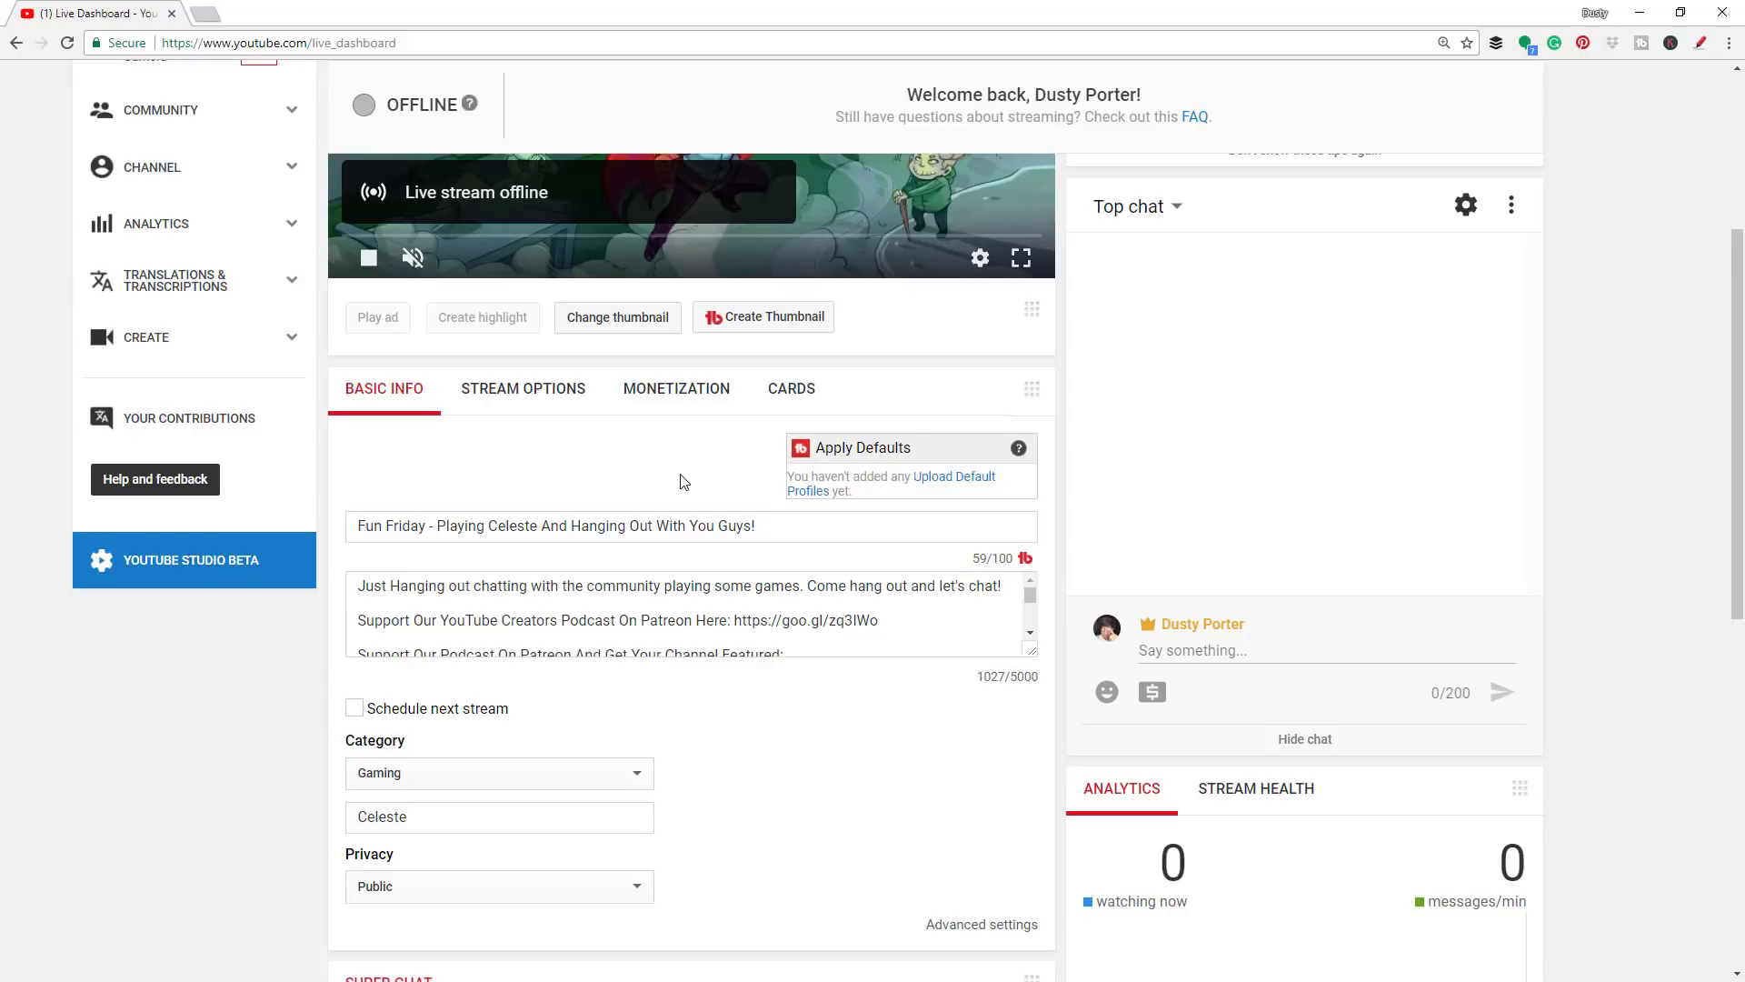
{"action": "scroll", "coordinate": [716, 705], "scroll_direction": "up", "scroll_amount": 3}
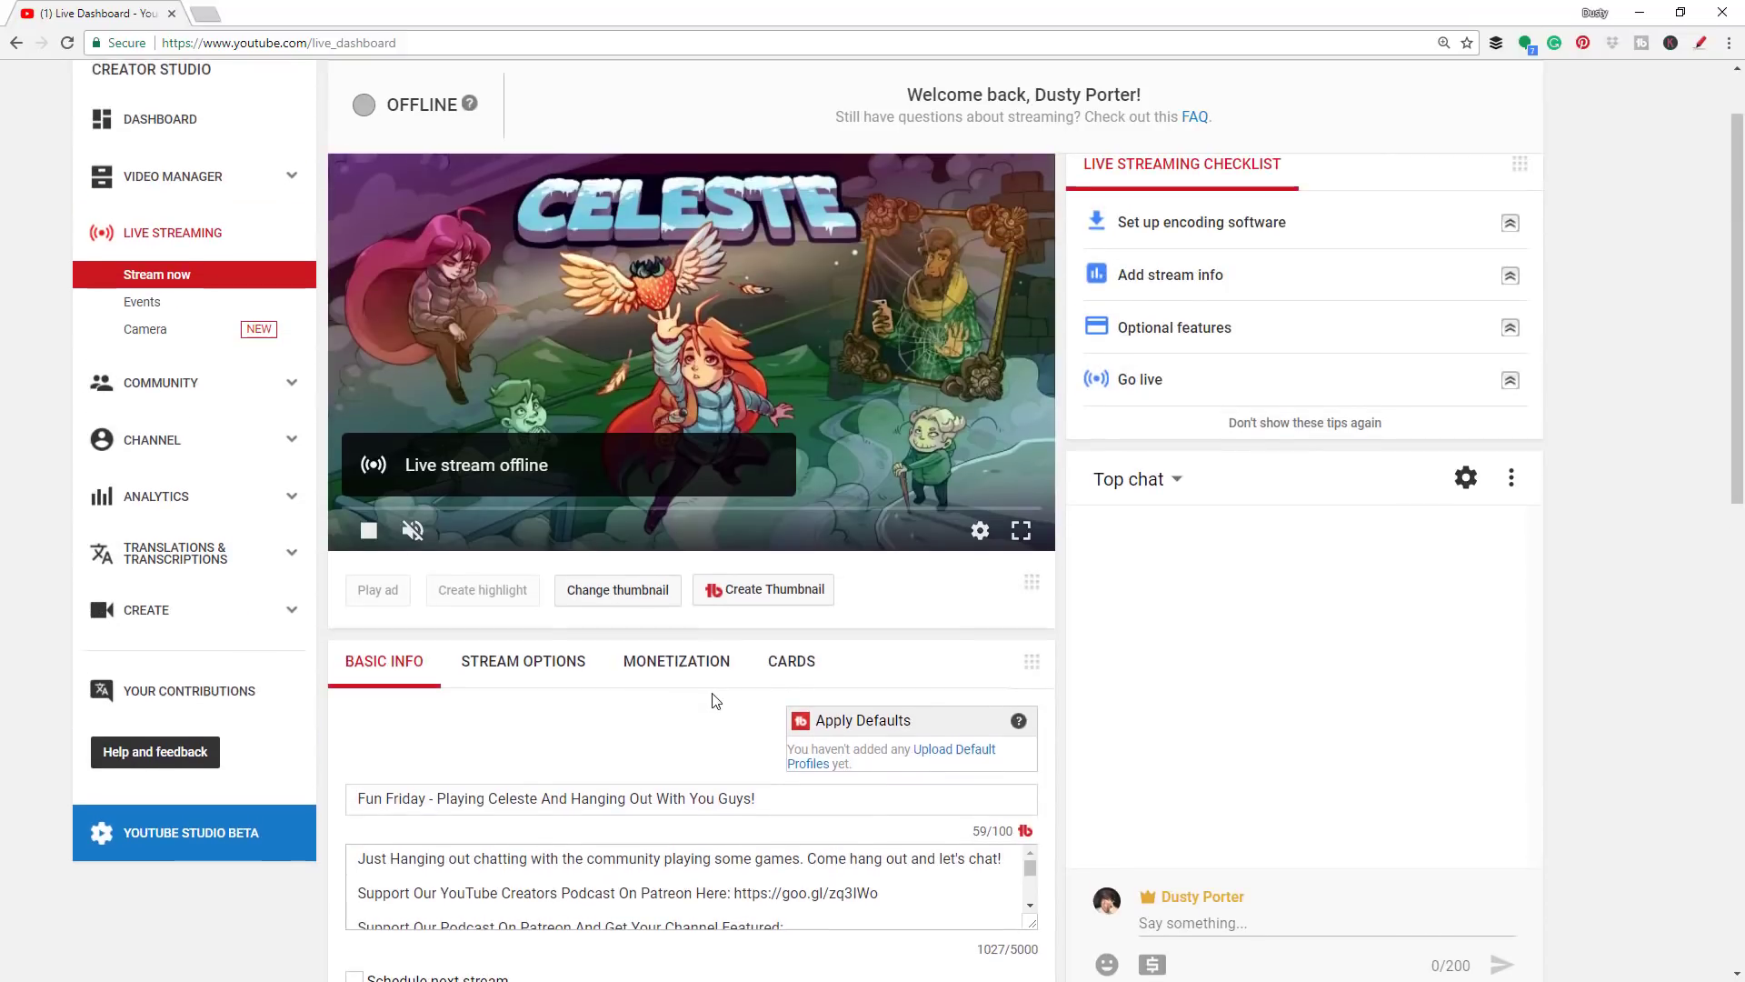
{"action": "left_click", "coordinate": [157, 303]}
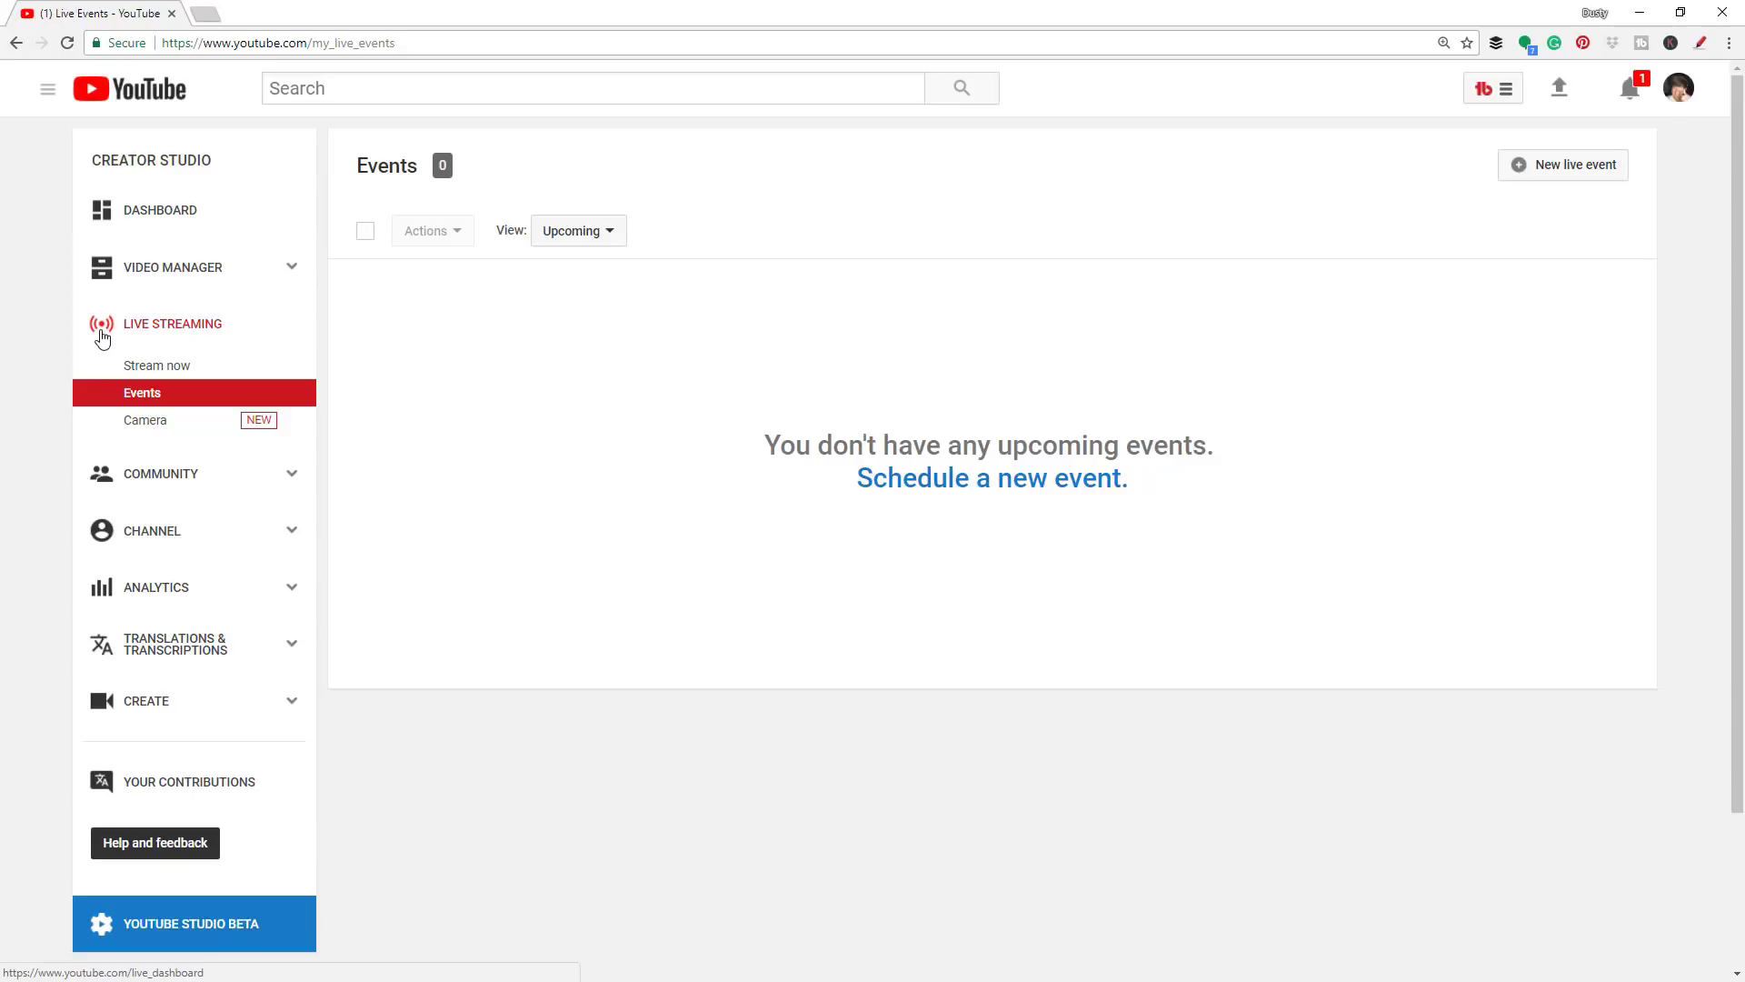
{"action": "left_click", "coordinate": [155, 365]}
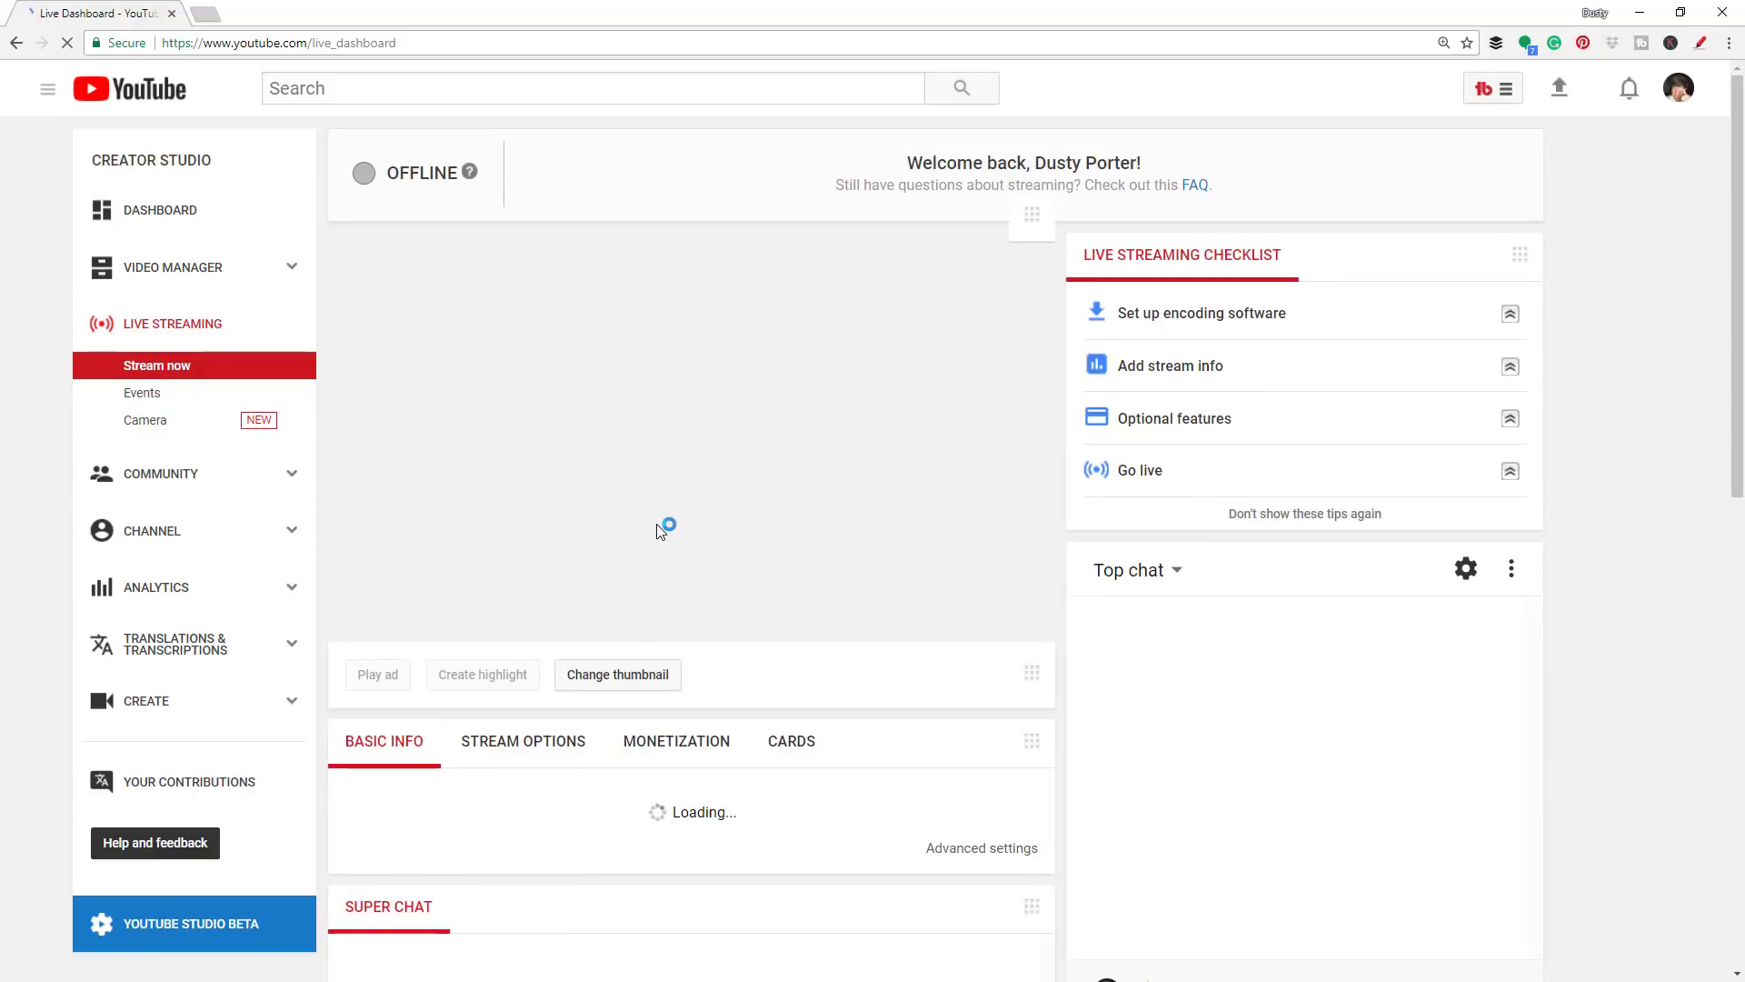
Examine the stream's basic info, highlighting text in the title and the description's Patreon podcast line
{"action": "scroll", "coordinate": [660, 532], "scroll_direction": "down", "scroll_amount": 1}
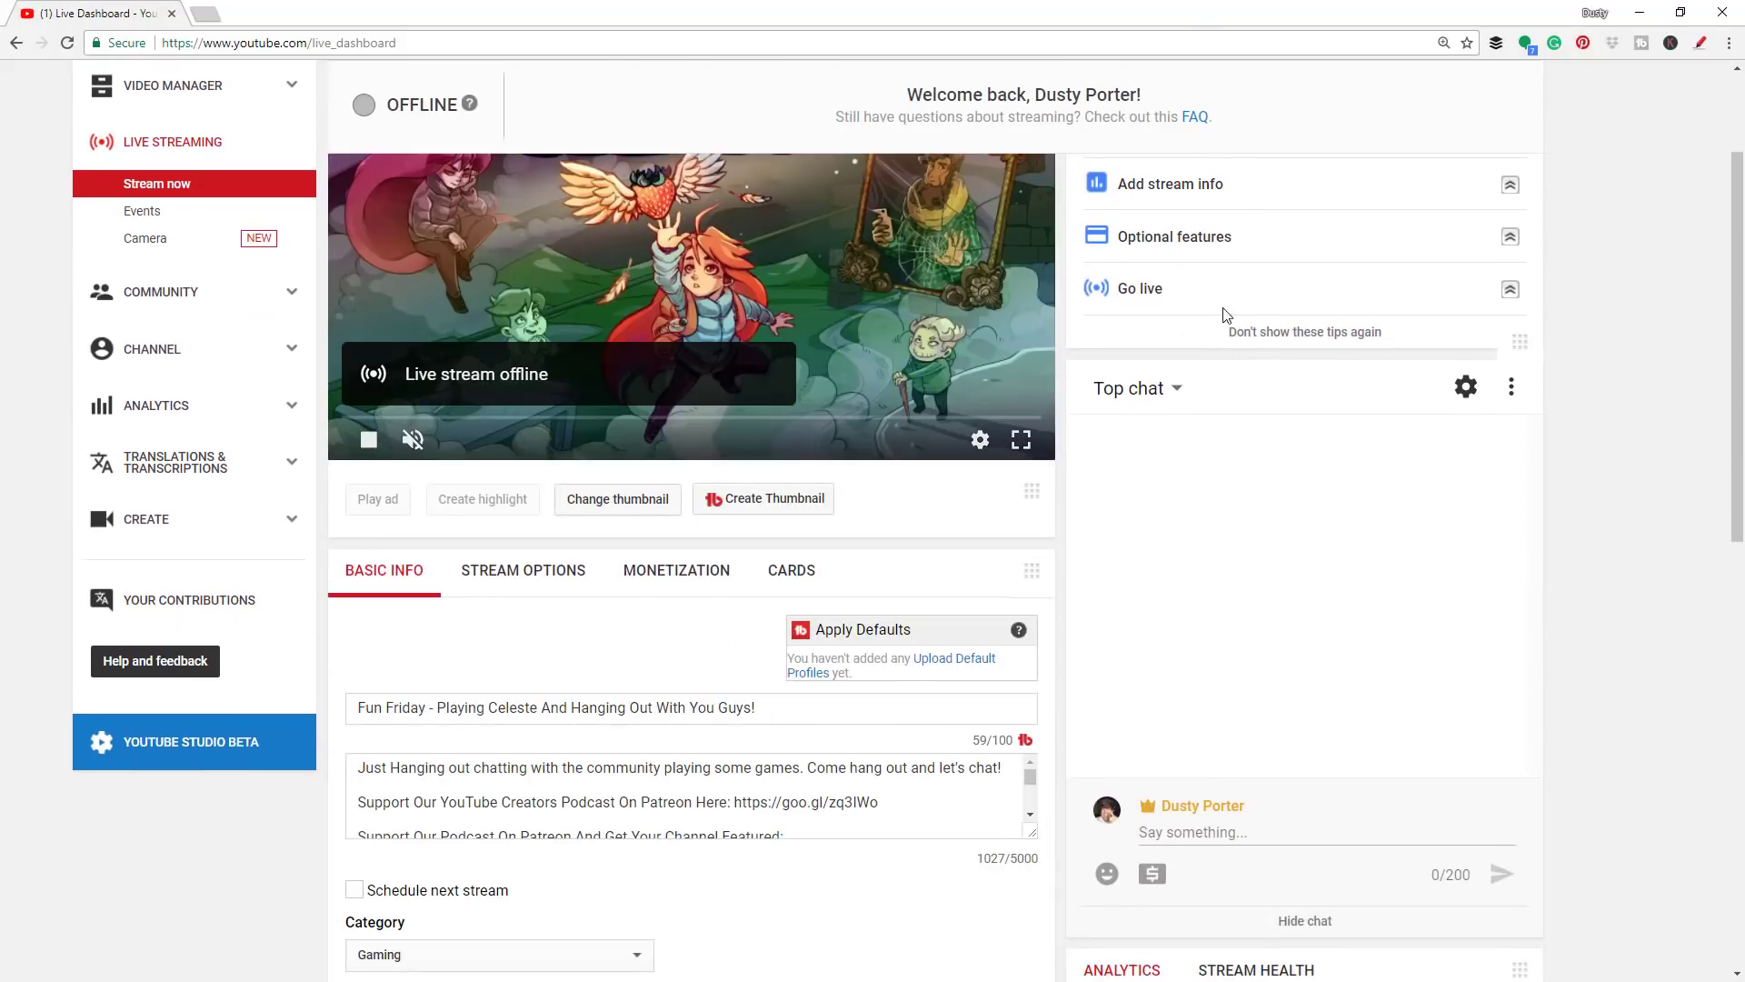
{"action": "scroll", "coordinate": [1222, 318], "scroll_direction": "up", "scroll_amount": 1}
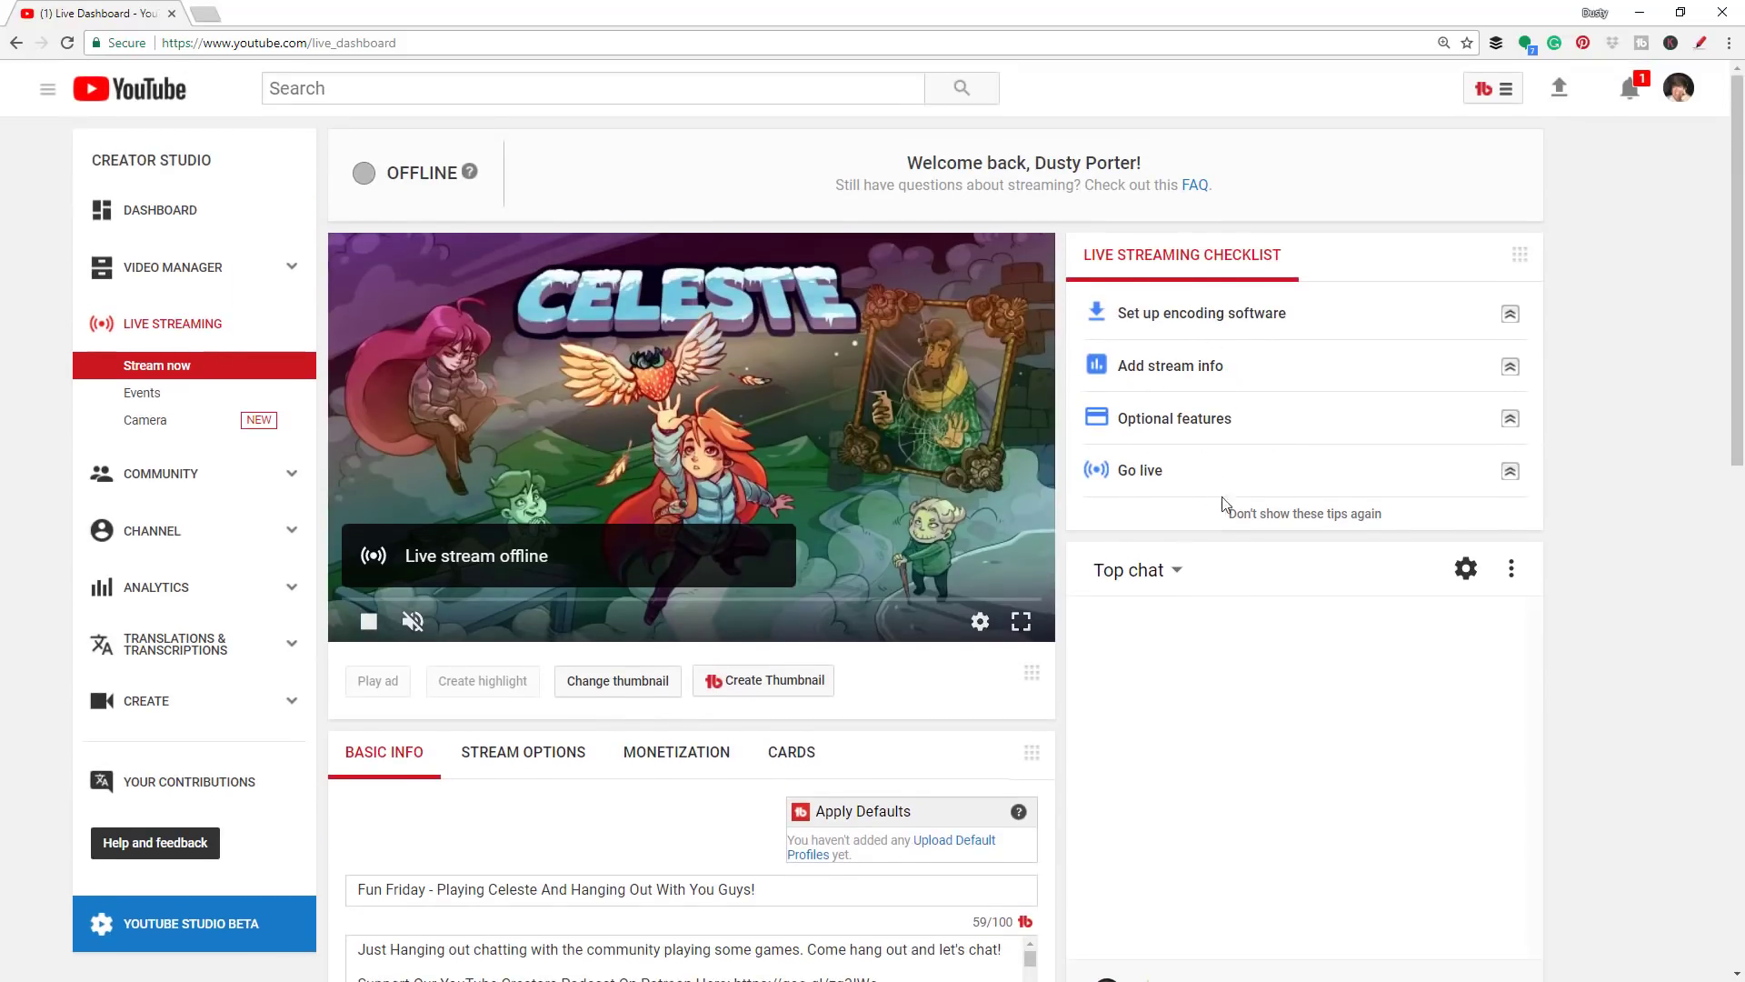
{"action": "scroll", "coordinate": [922, 705], "scroll_direction": "down", "scroll_amount": 3}
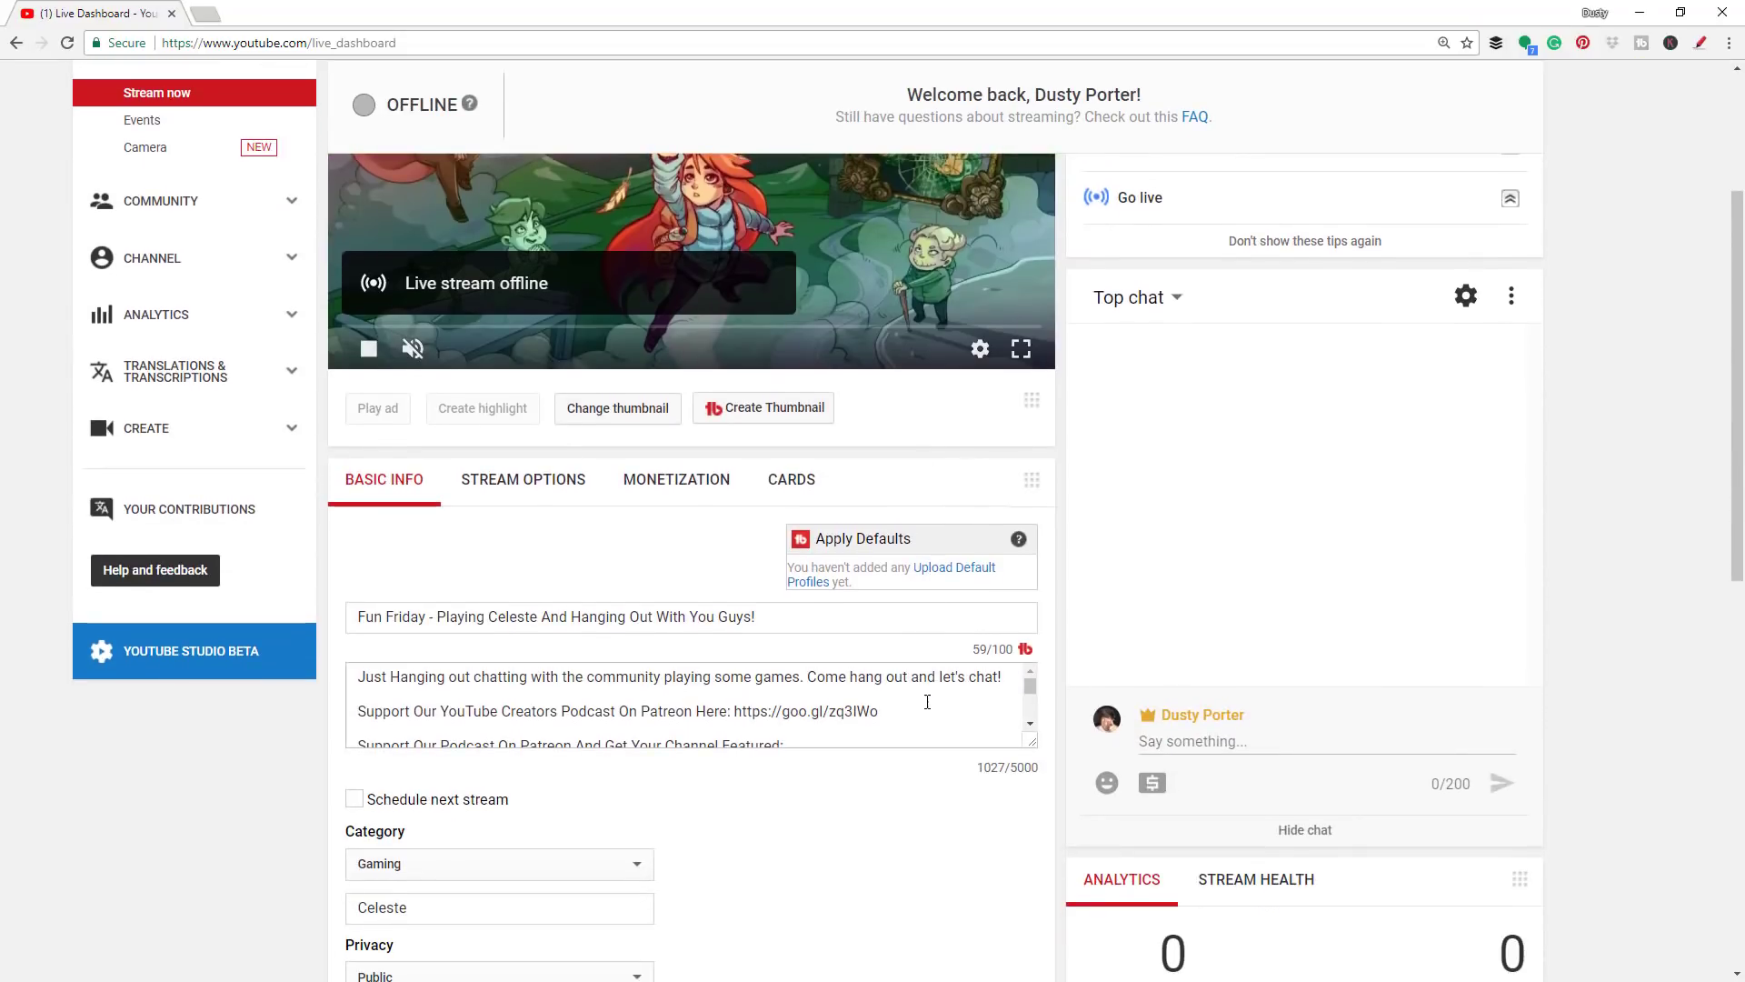
{"action": "scroll", "coordinate": [600, 586], "scroll_direction": "down", "scroll_amount": 3}
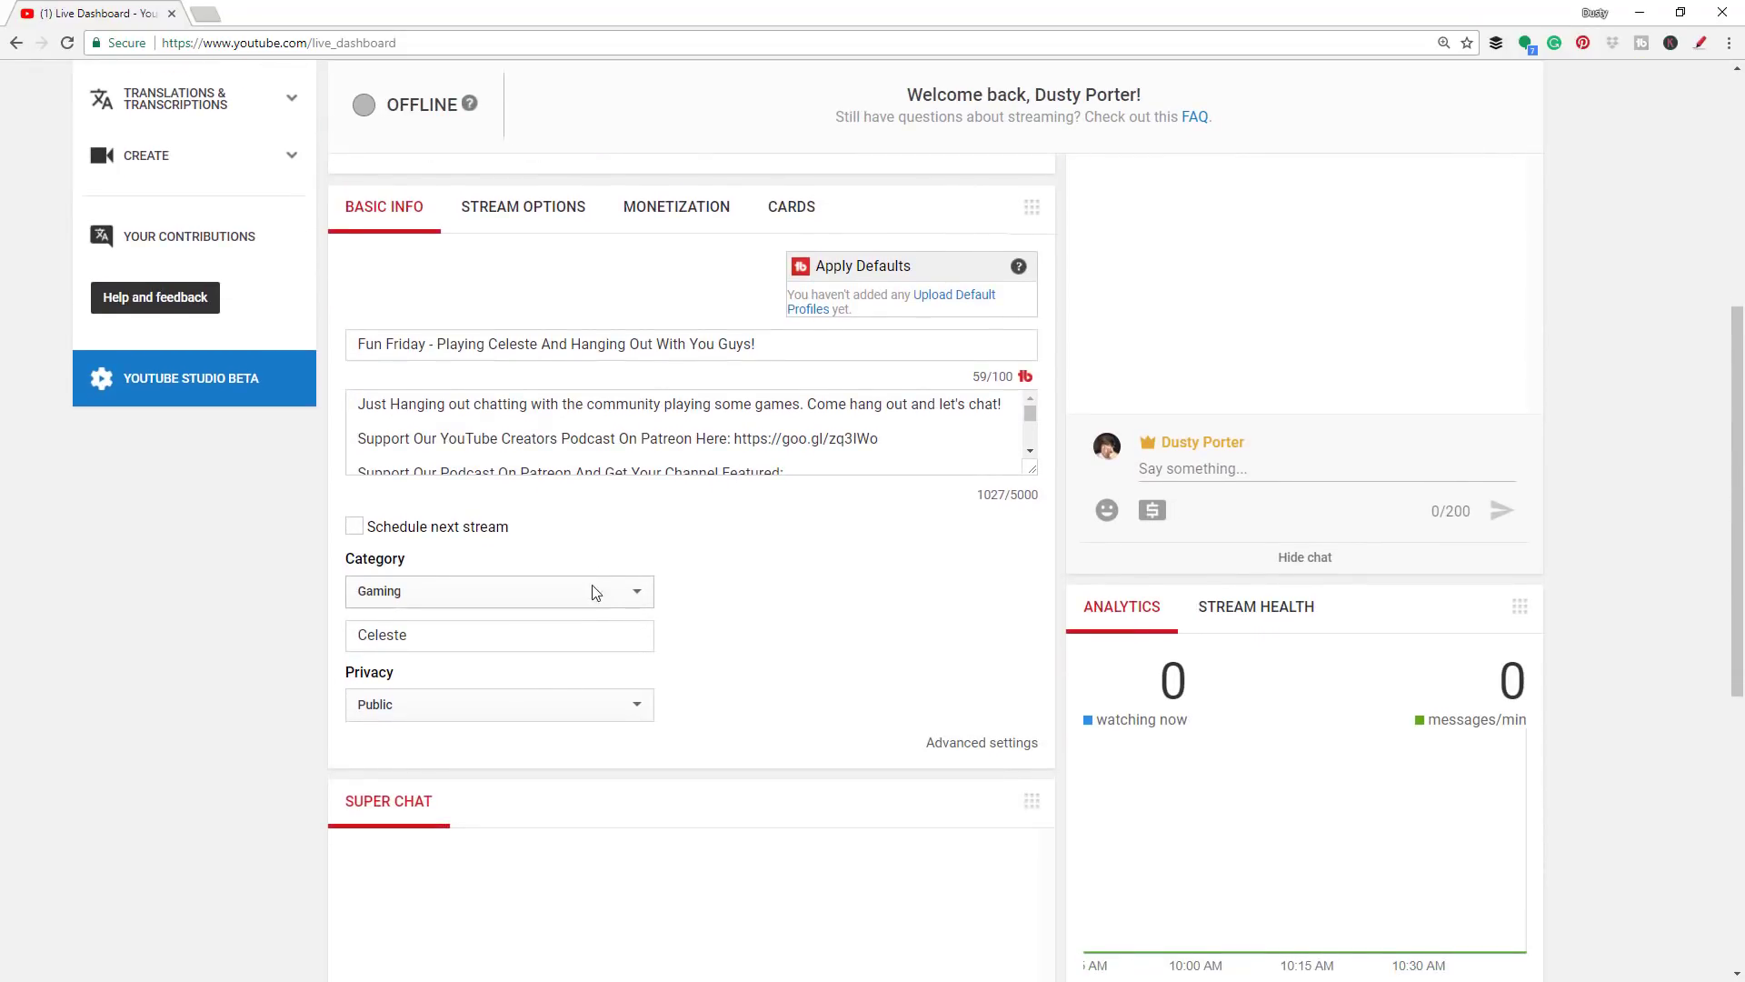
{"action": "scroll", "coordinate": [473, 491], "scroll_direction": "up", "scroll_amount": 1}
{"action": "left_click", "coordinate": [432, 435]}
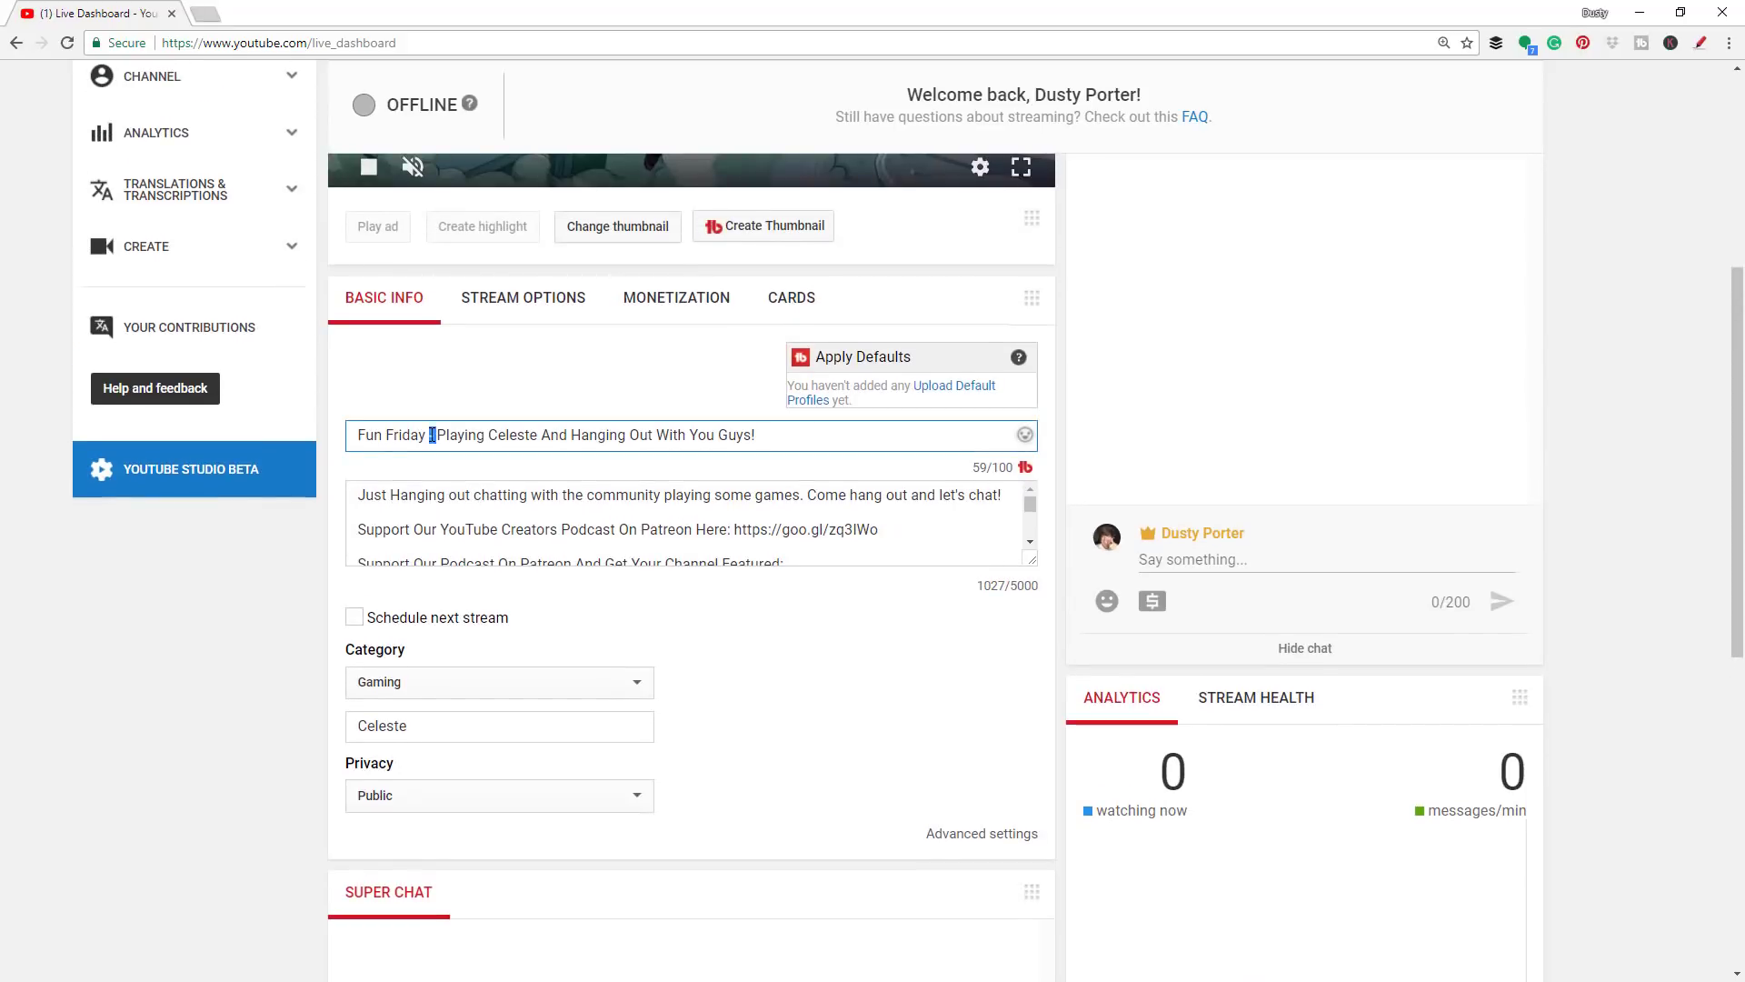
{"action": "key", "text": "ctrl+a"}
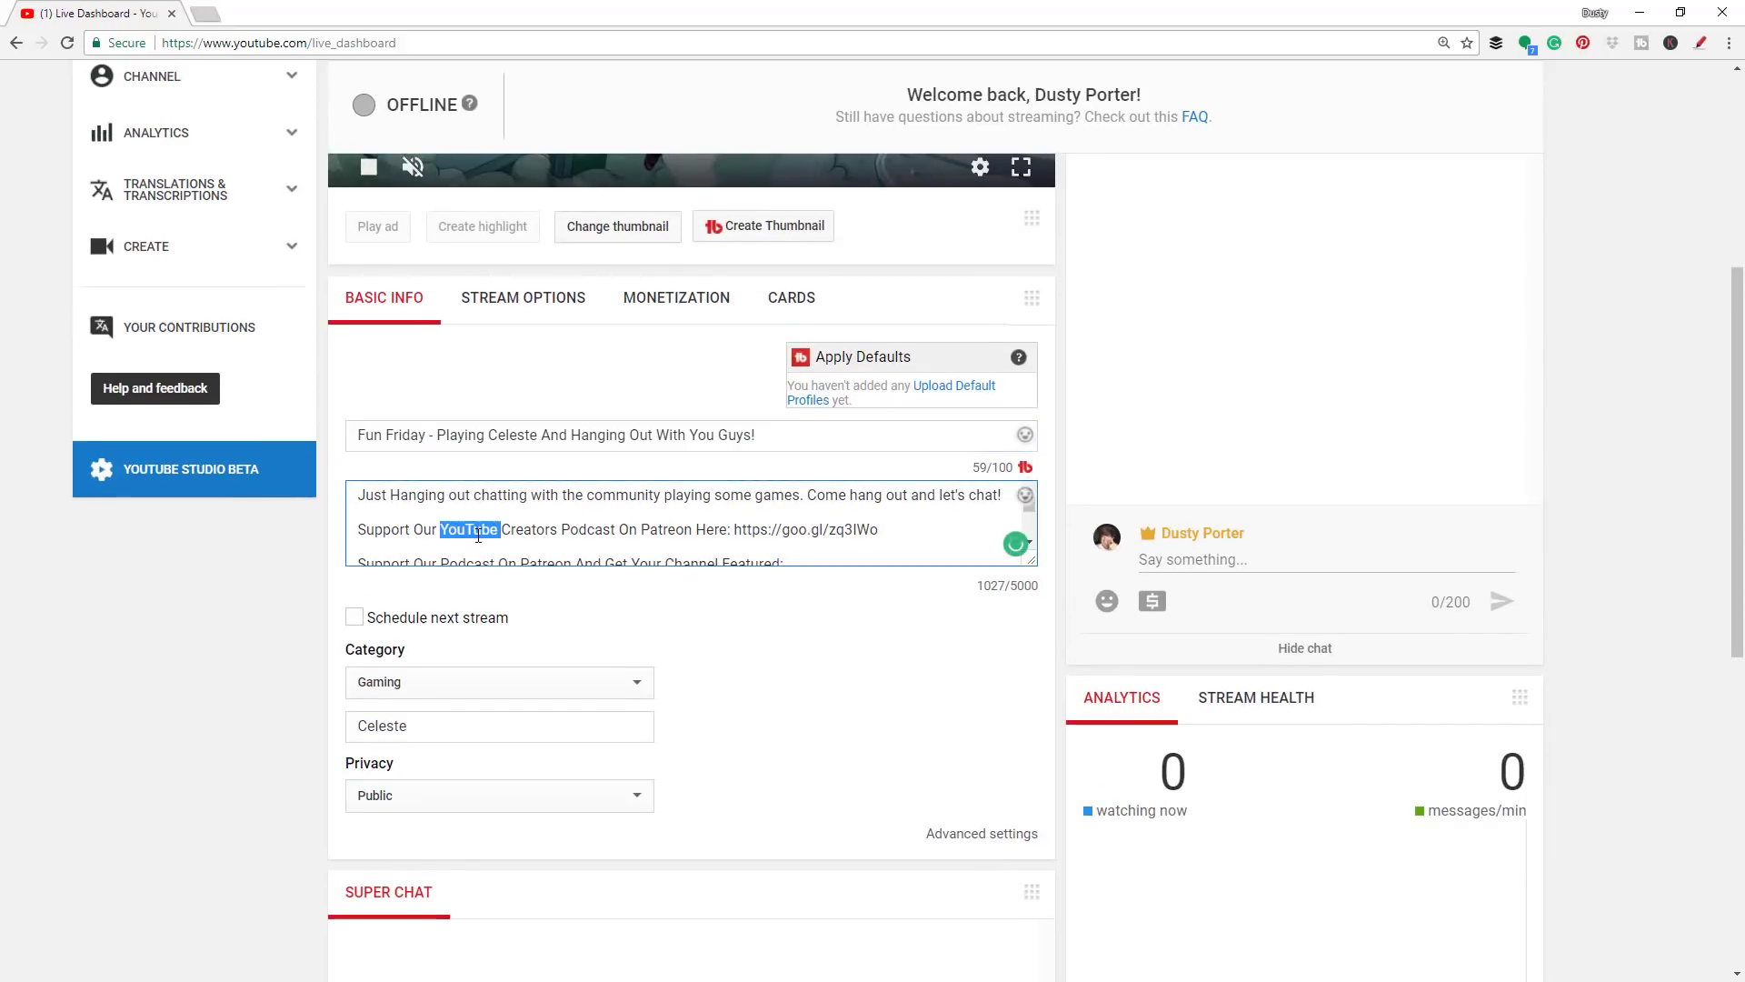
{"action": "triple_click", "coordinate": [478, 530]}
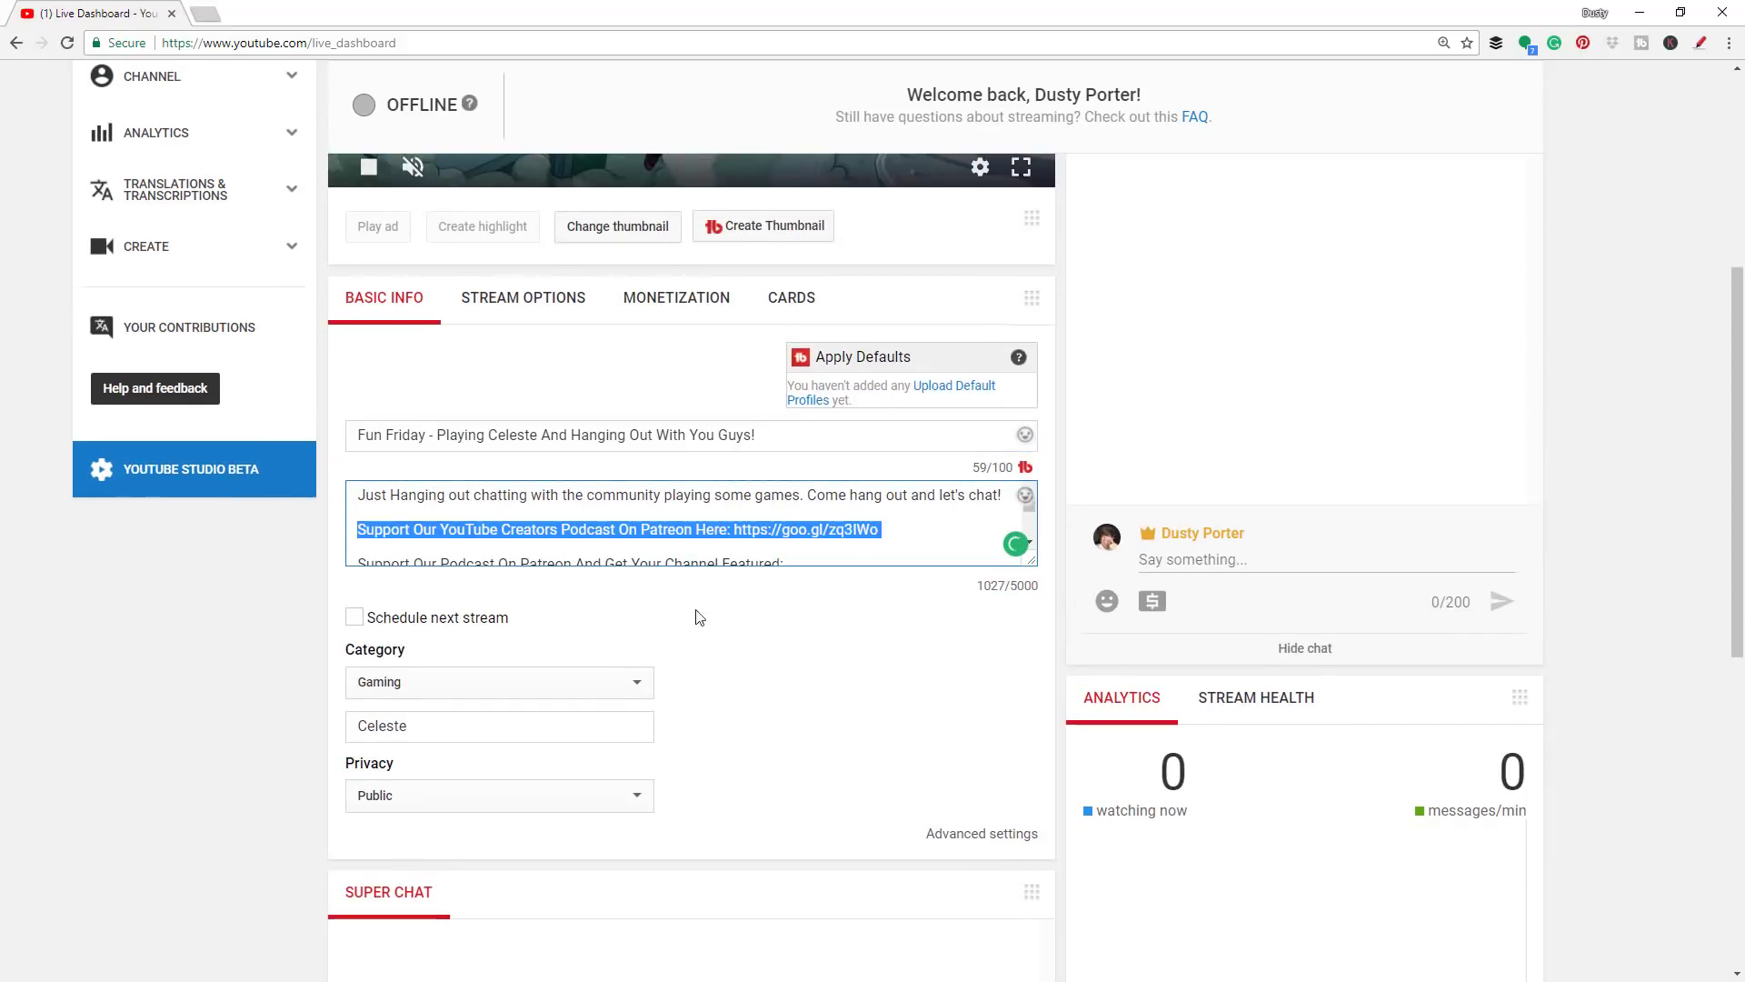
View the available privacy choices for the stream and close them without changing the setting
{"action": "scroll", "coordinate": [688, 590], "scroll_direction": "down", "scroll_amount": 1}
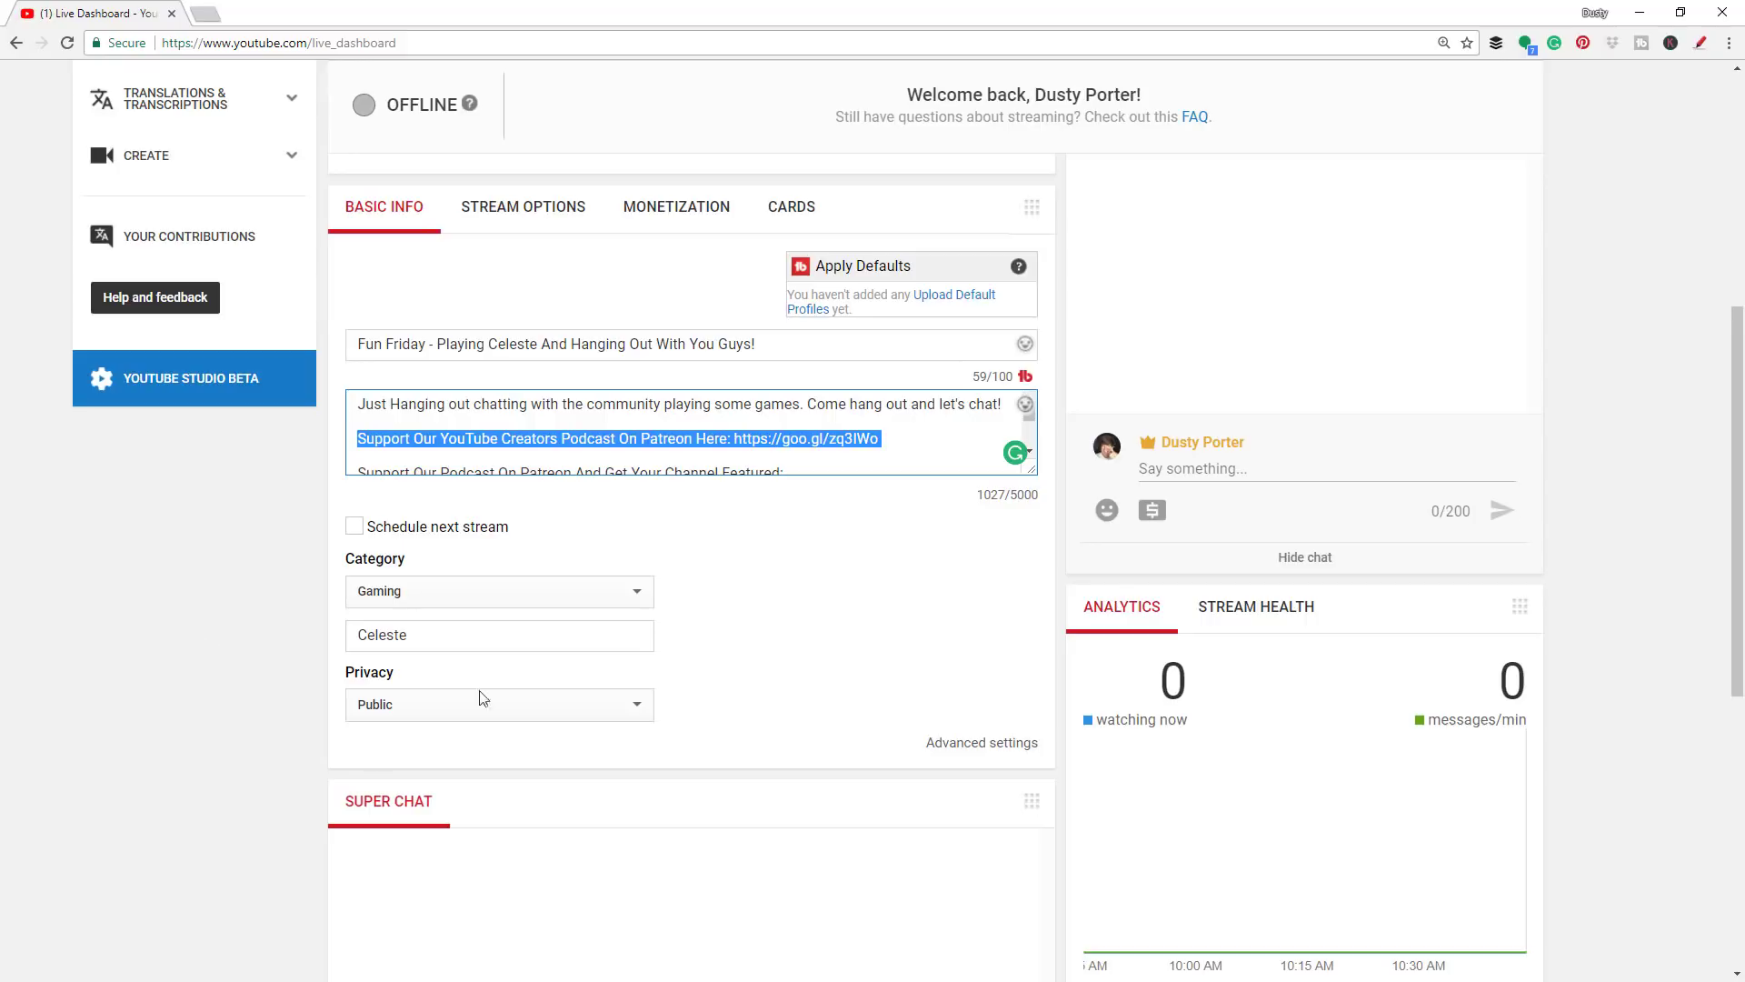
{"action": "left_click", "coordinate": [406, 706]}
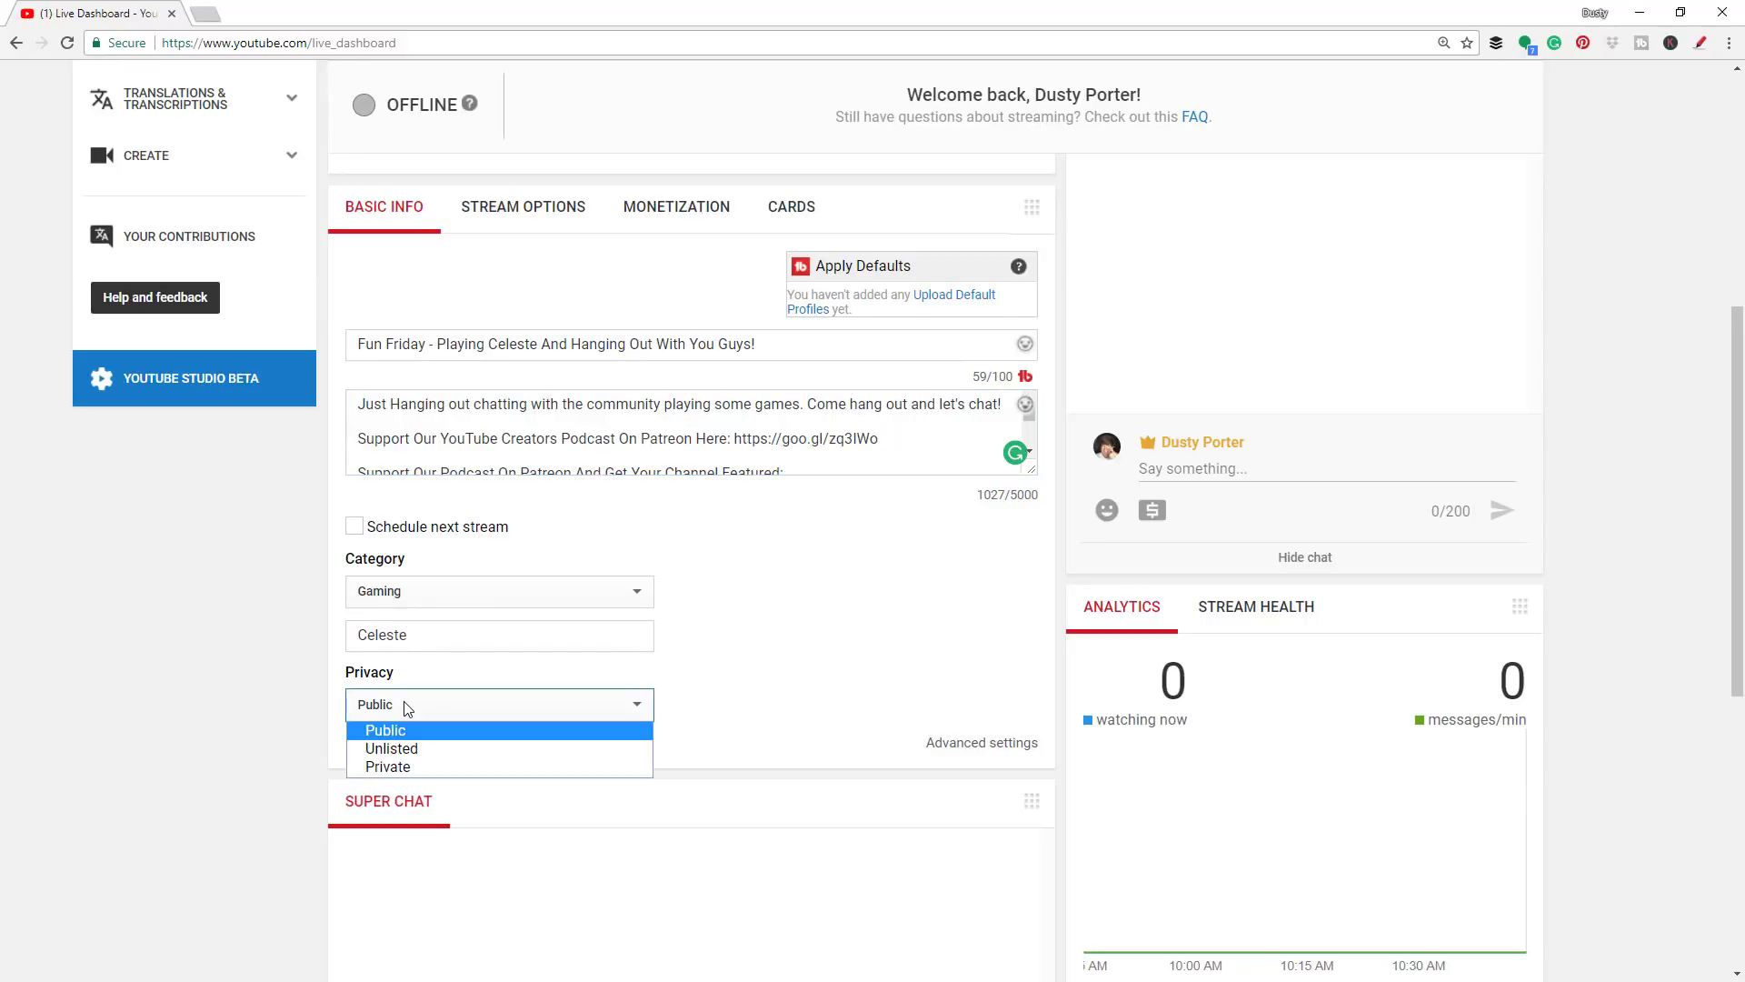
{"action": "left_click", "coordinate": [269, 684]}
{"action": "scroll", "coordinate": [242, 873], "scroll_direction": "up", "scroll_amount": 3}
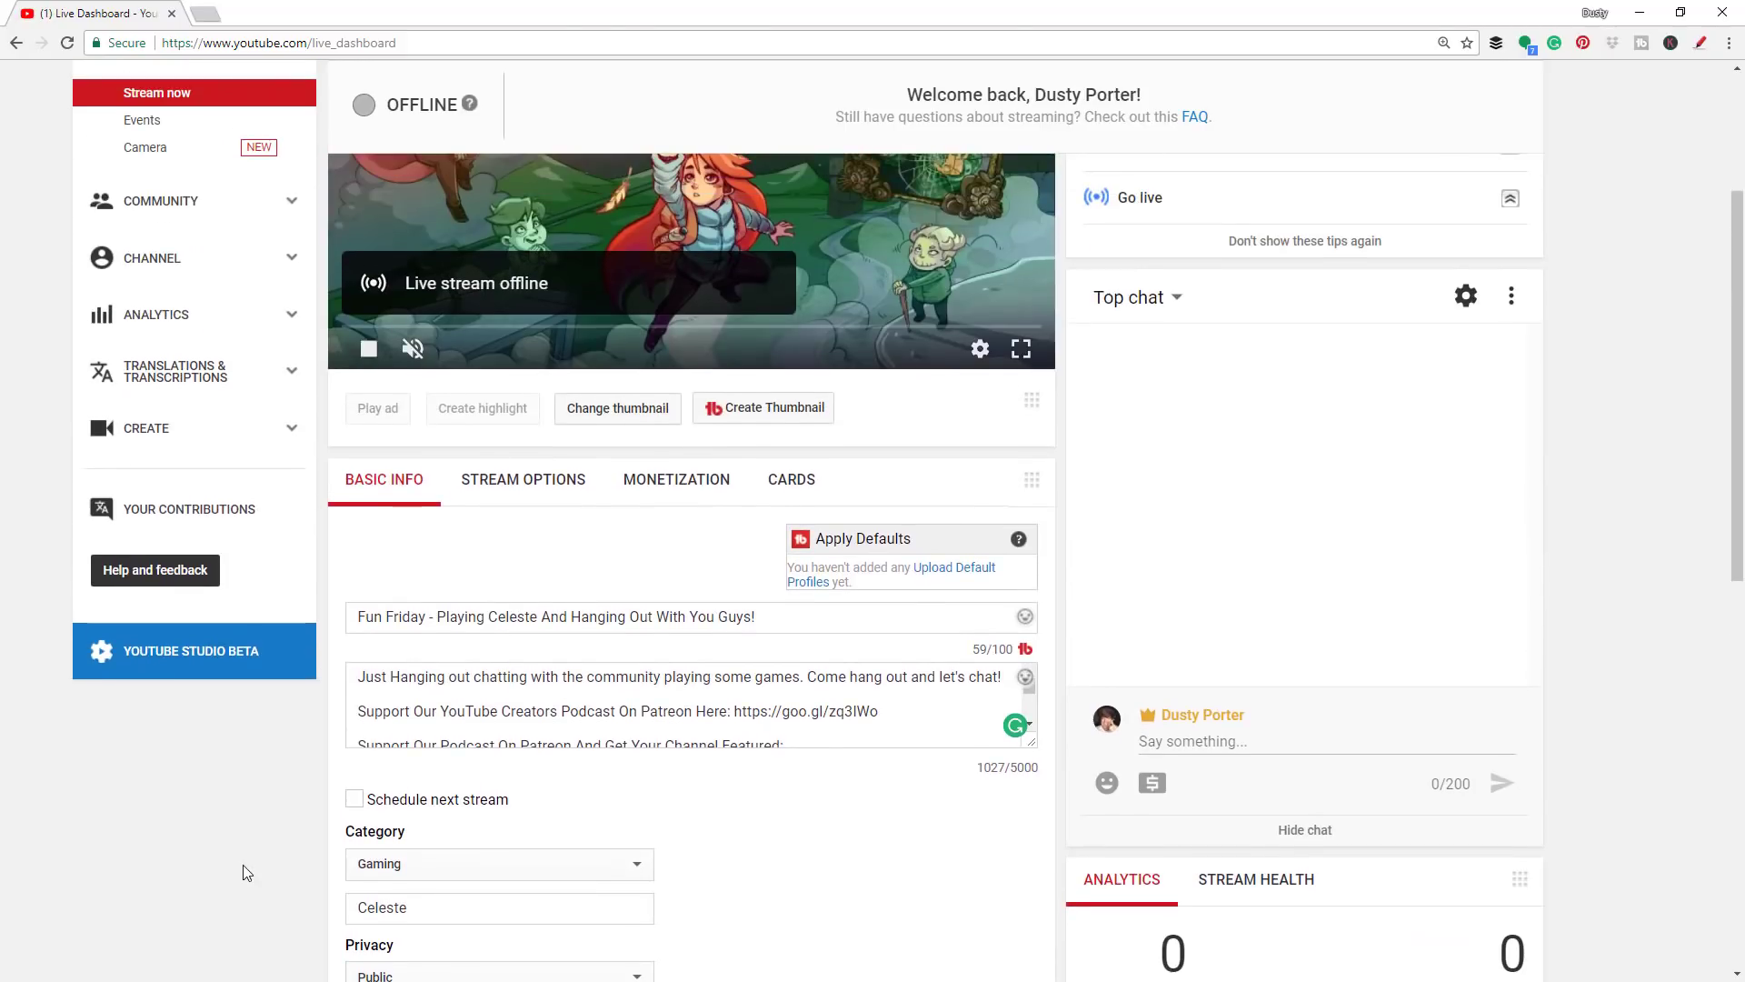
Review the stream options, switching "Make archive unlisted when complete" off and back on
{"action": "left_click", "coordinate": [499, 482]}
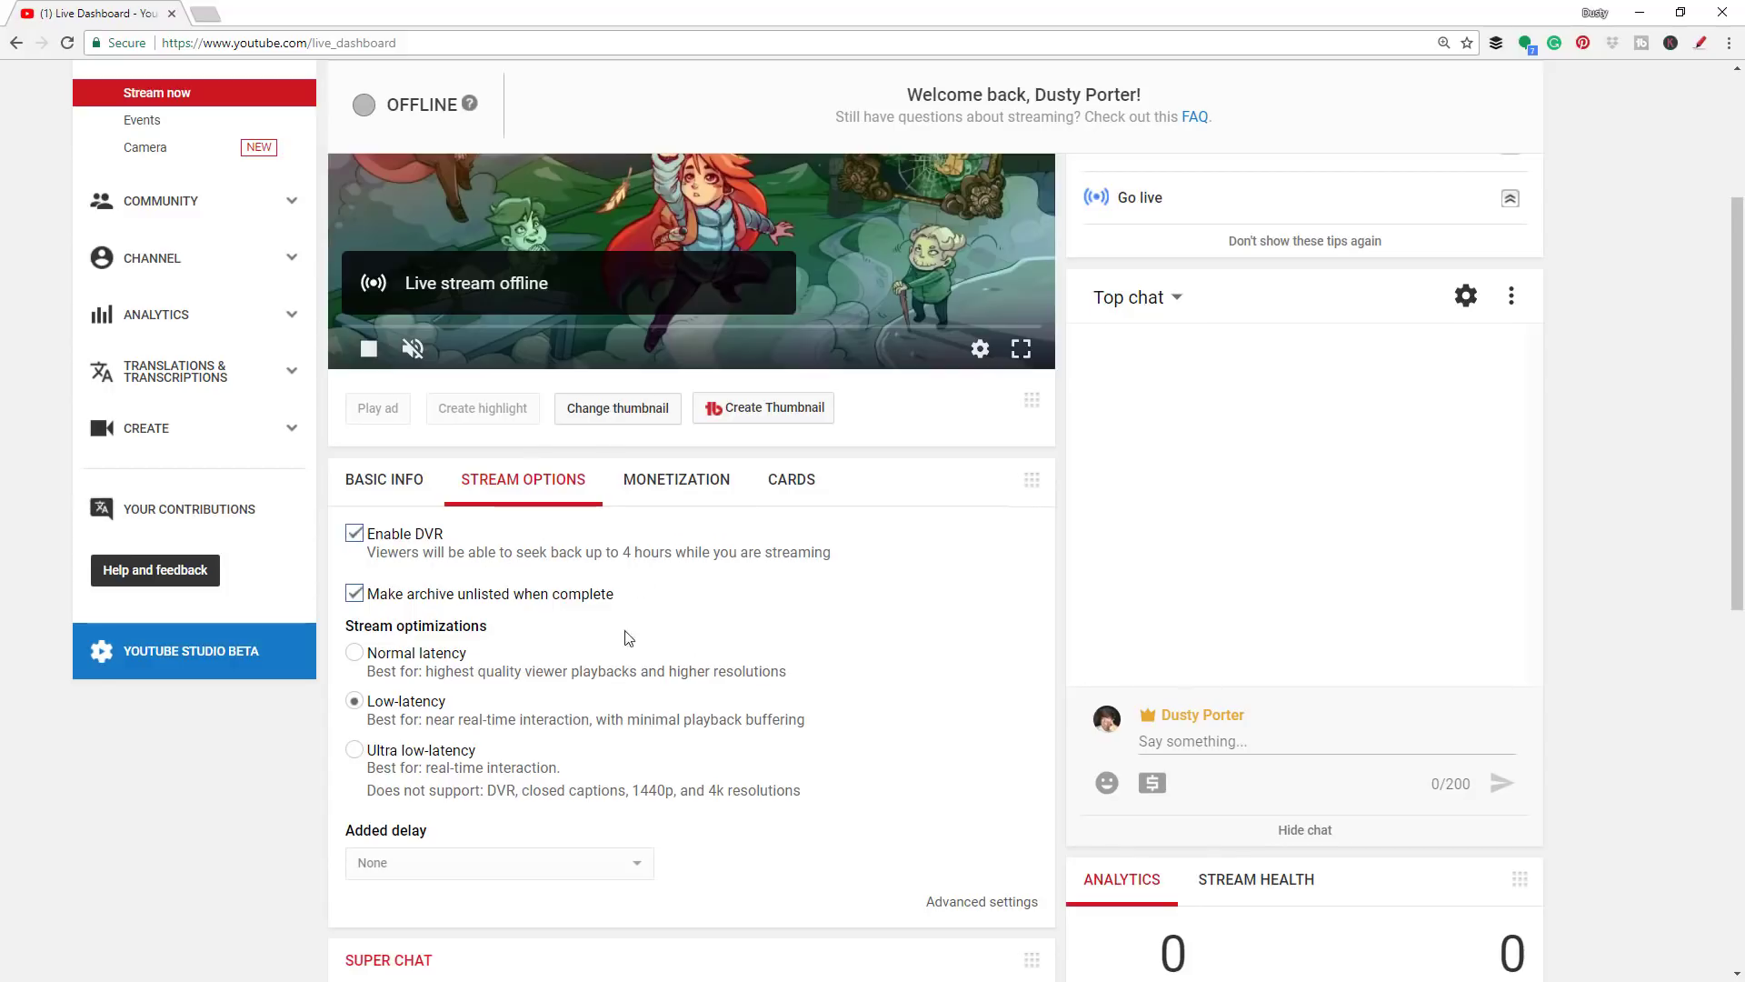
{"action": "left_click", "coordinate": [356, 598]}
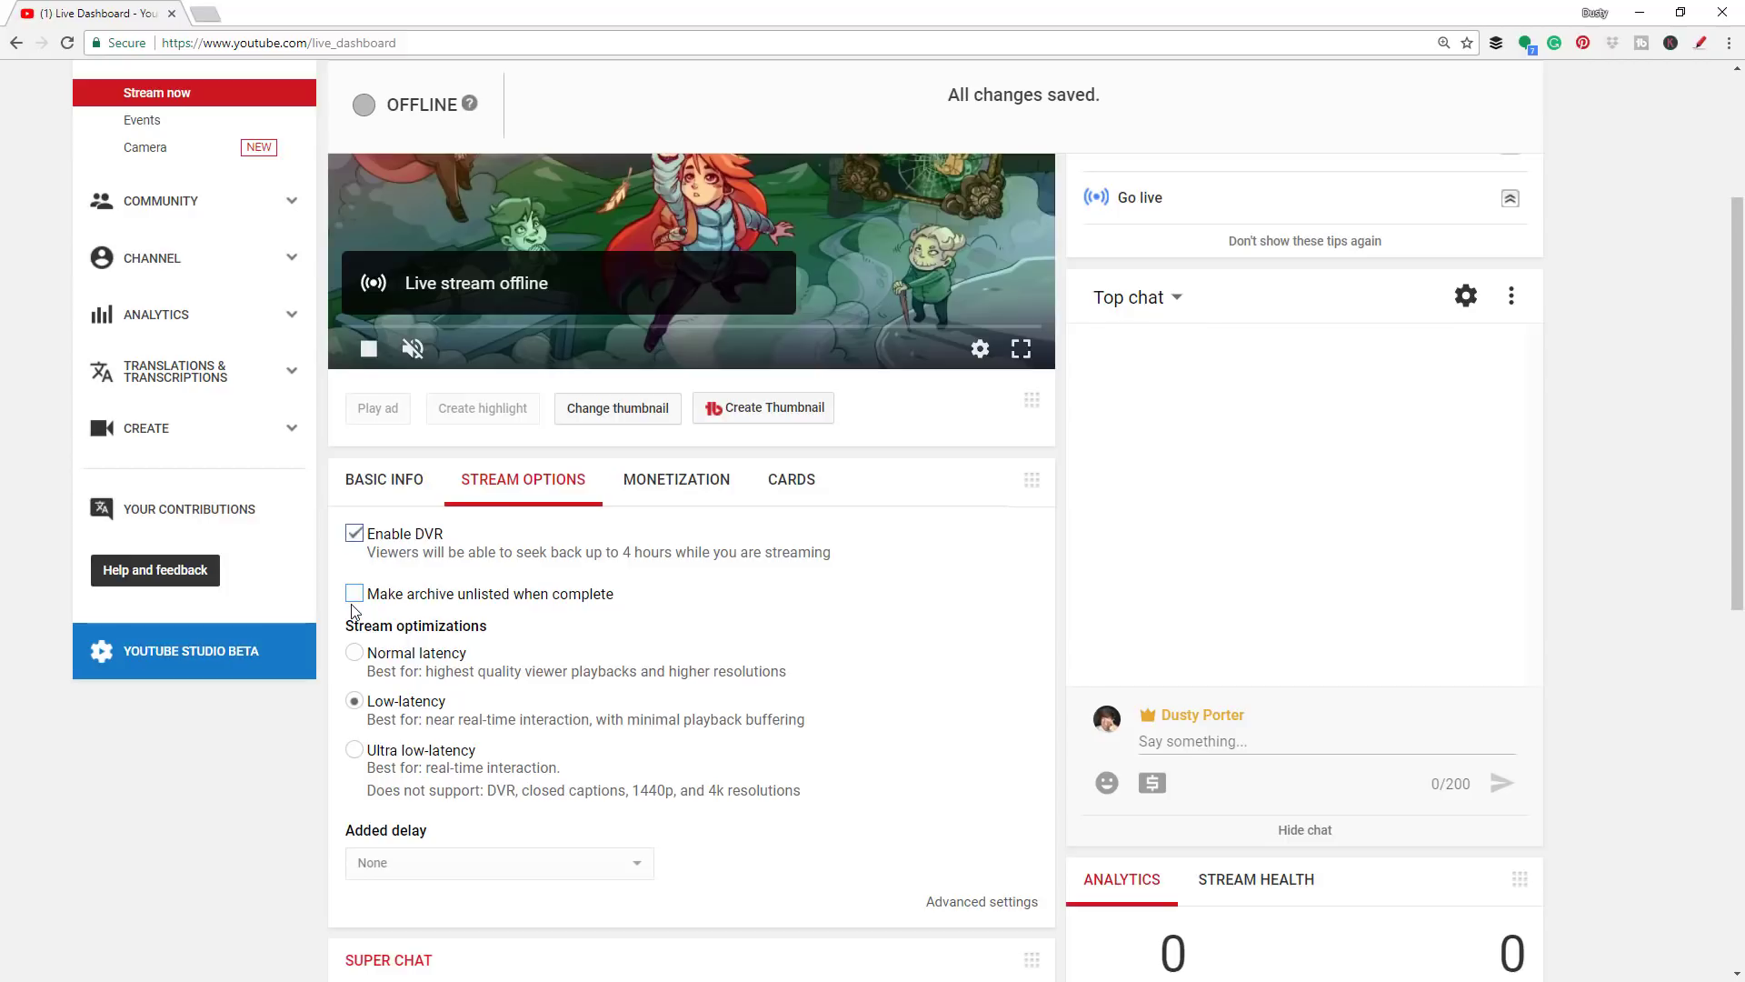
{"action": "left_click", "coordinate": [354, 593]}
{"action": "scroll", "coordinate": [493, 624], "scroll_direction": "down", "scroll_amount": 2}
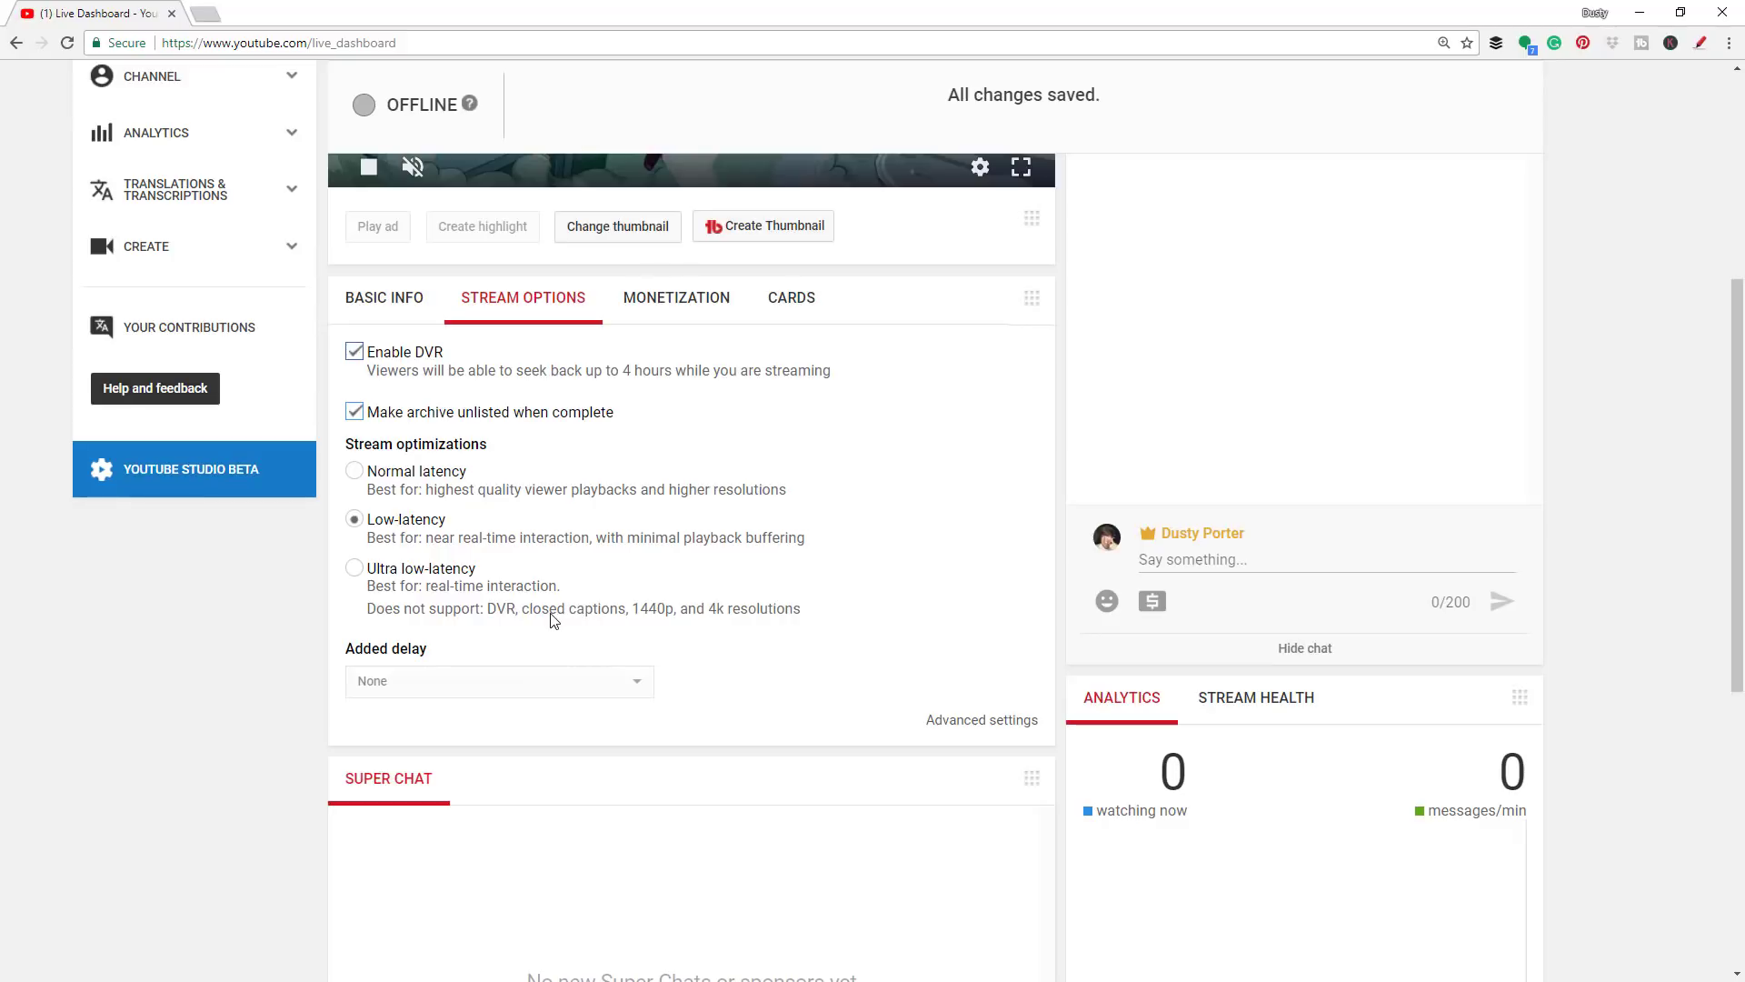
{"action": "scroll", "coordinate": [720, 646], "scroll_direction": "up", "scroll_amount": 3}
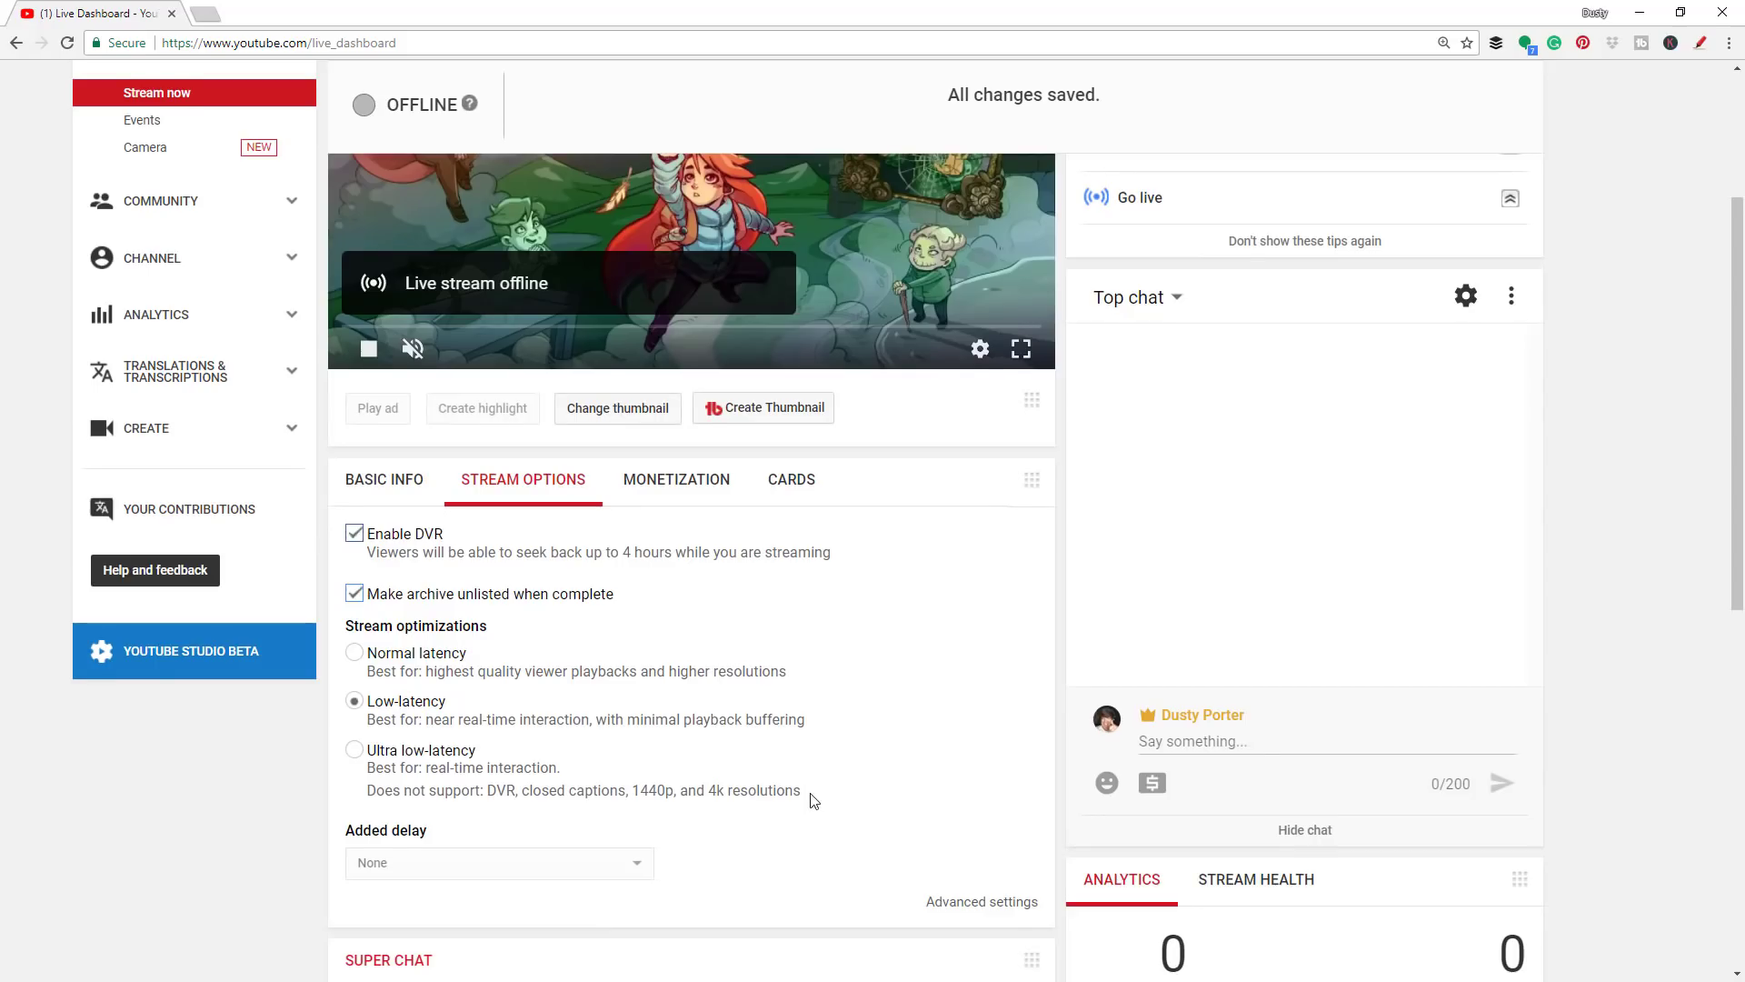
Check the stream's monetization setting, and open the thumbnail file chooser and cancel it
{"action": "left_click", "coordinate": [681, 571]}
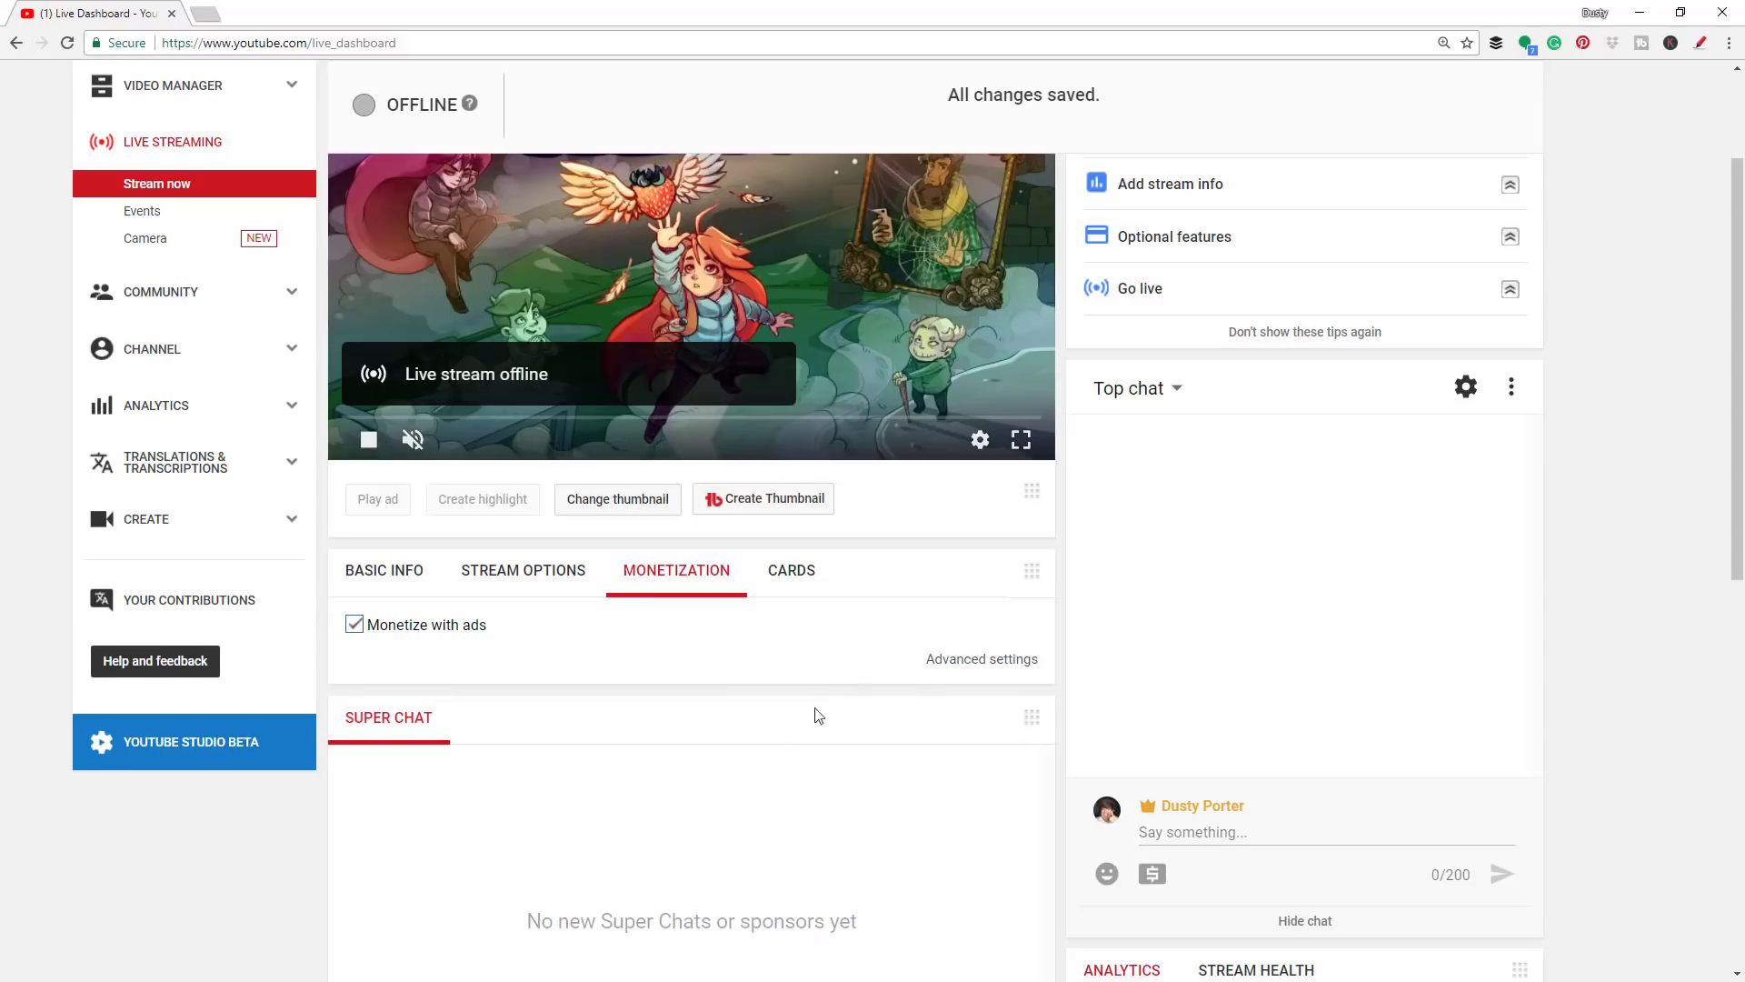
{"action": "scroll", "coordinate": [1000, 608], "scroll_direction": "up", "scroll_amount": 2}
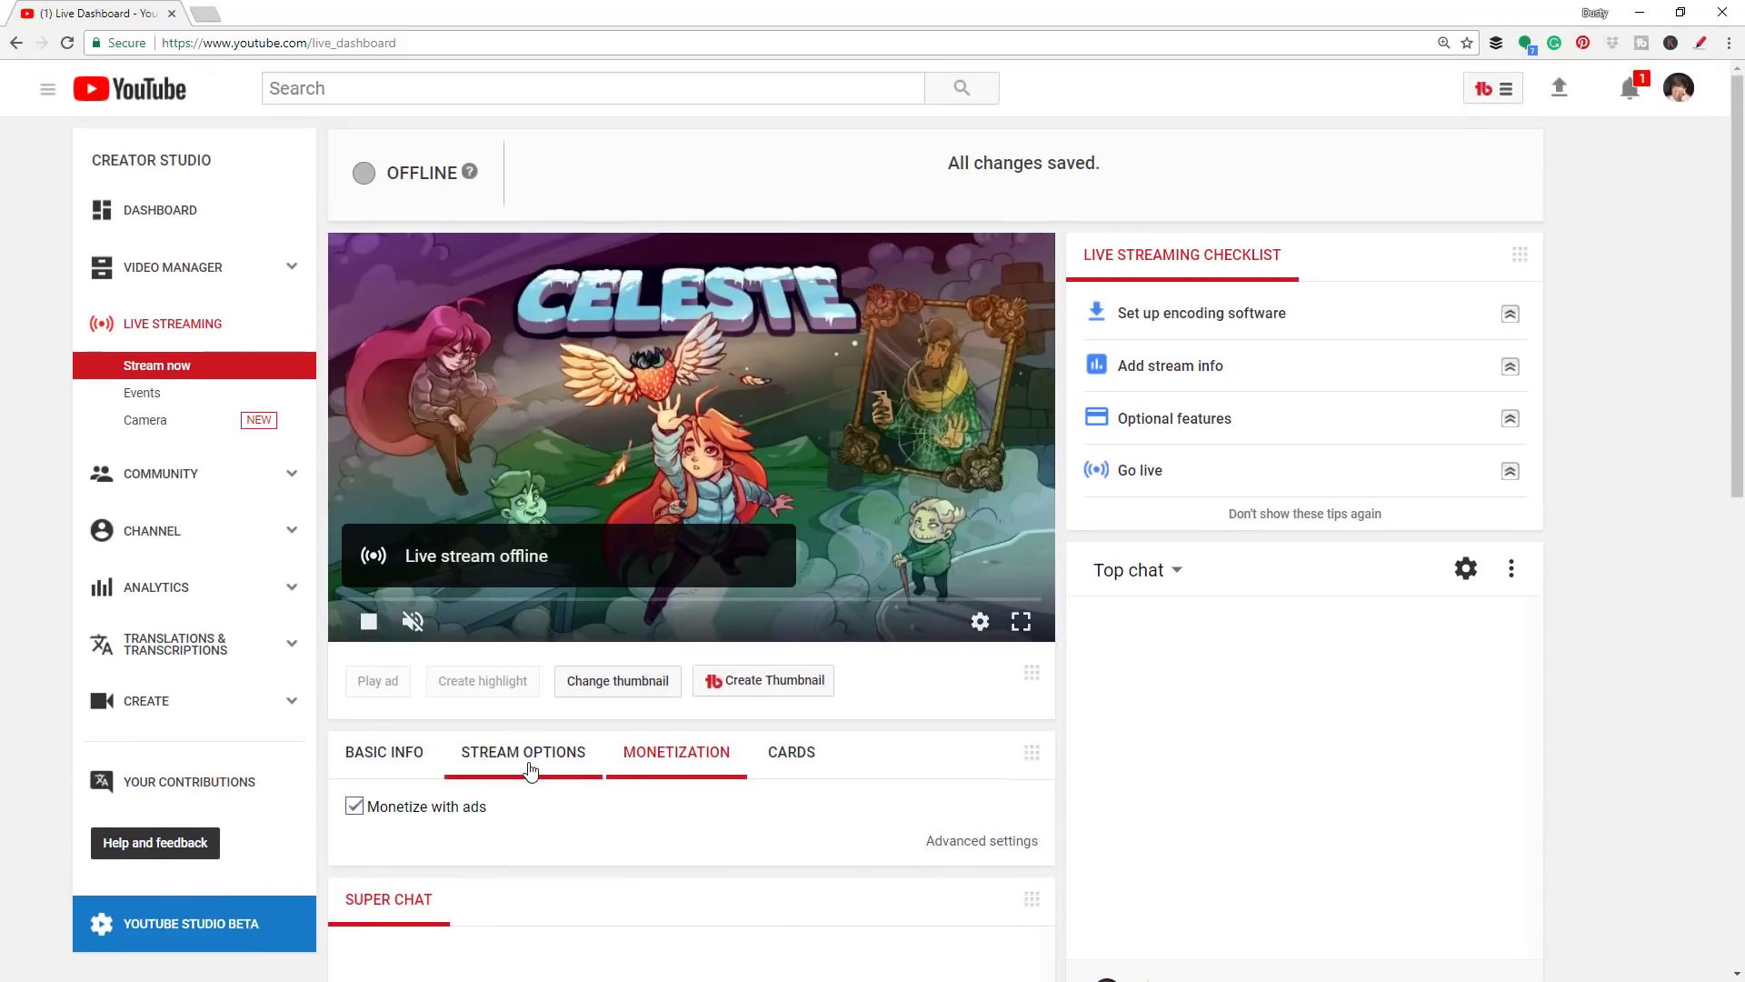
{"action": "left_click", "coordinate": [619, 693]}
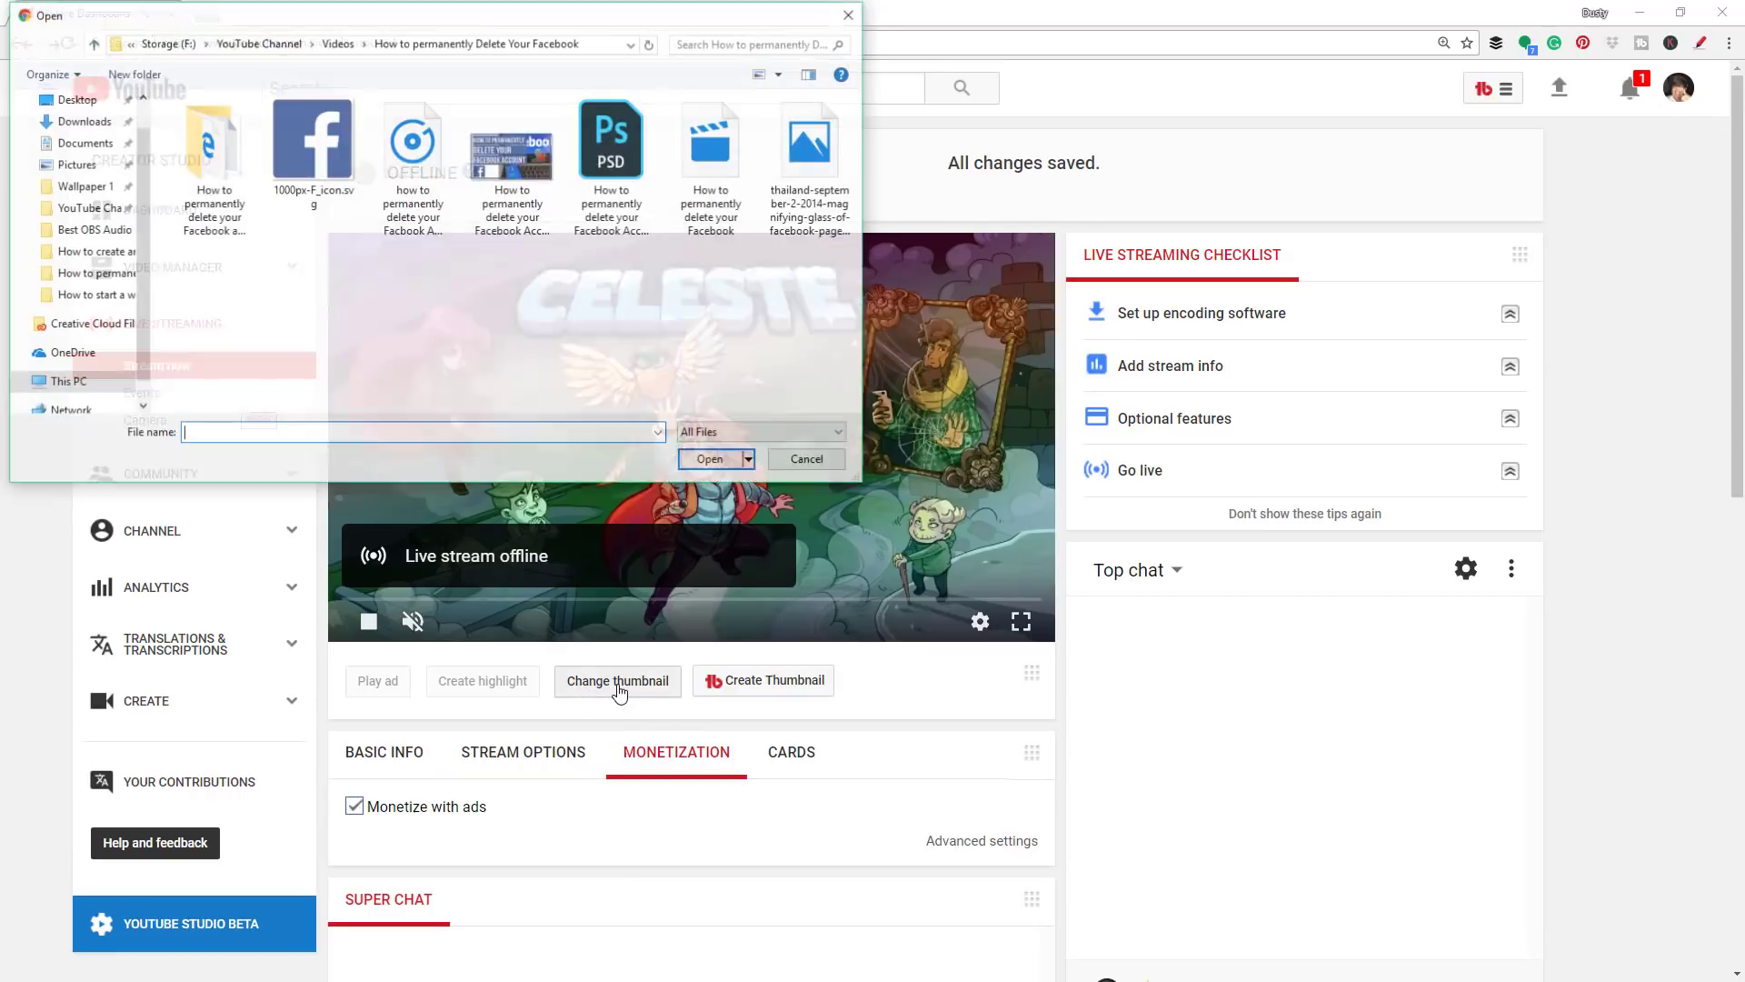
{"action": "left_click", "coordinate": [783, 464]}
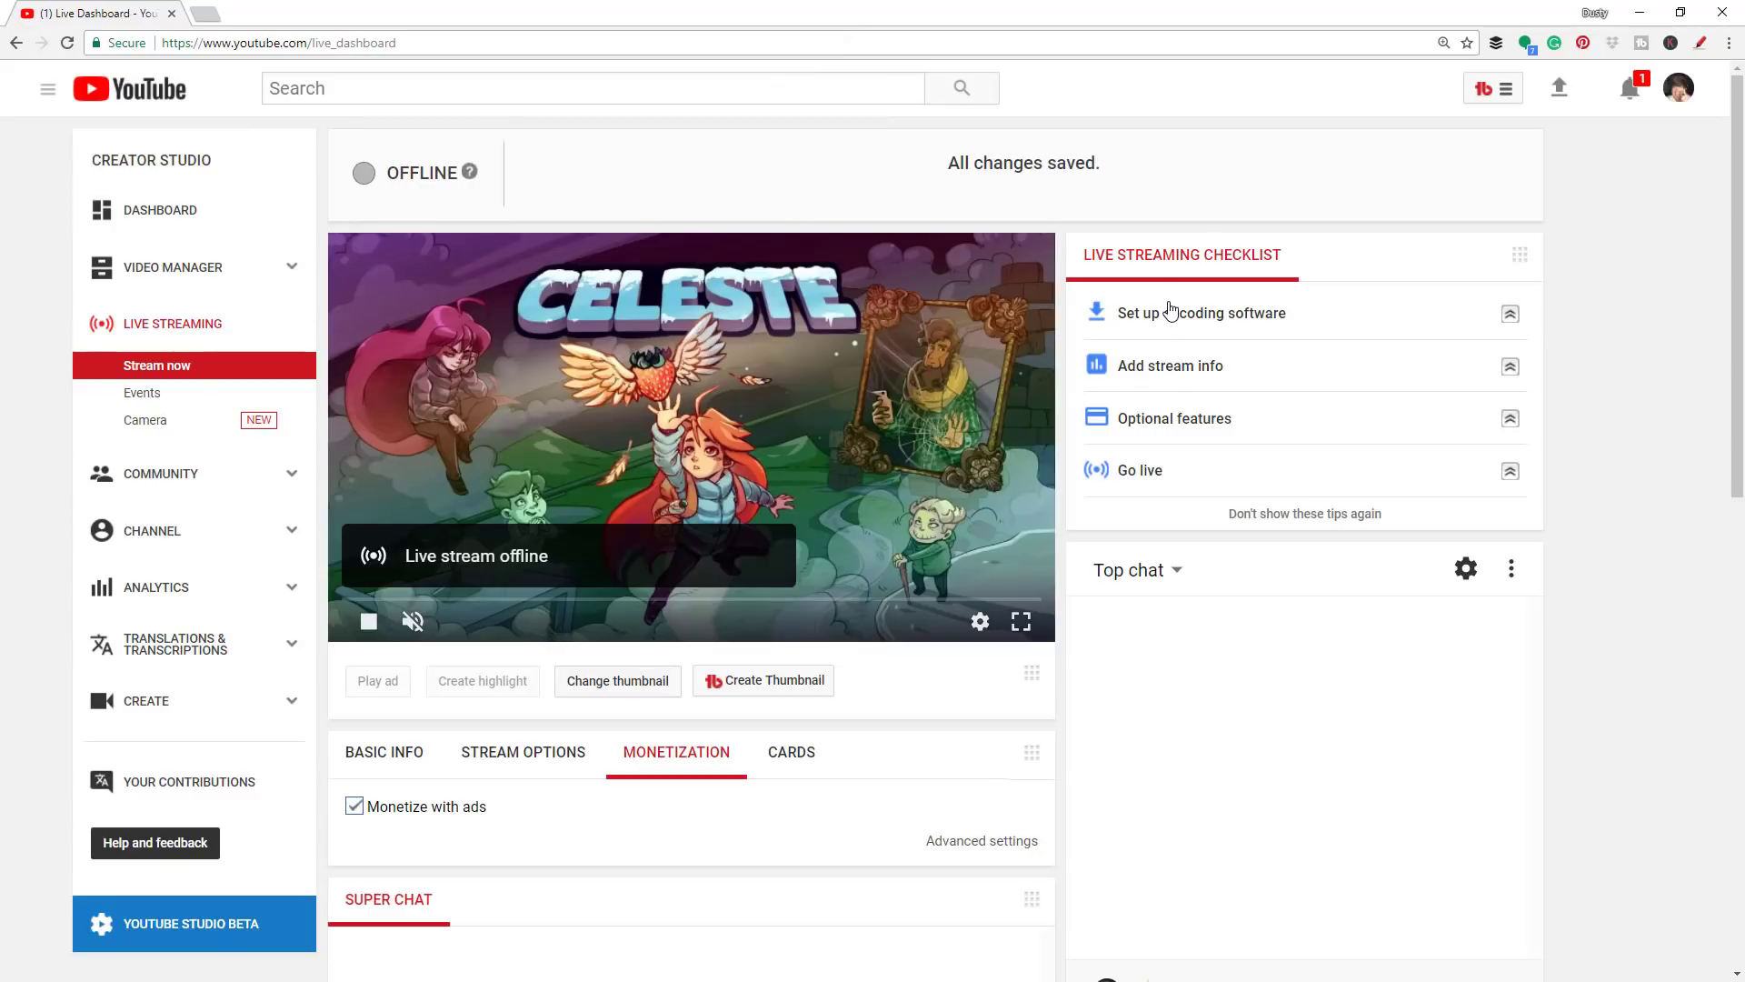
Expand the encoding software tip in the checklist, look over the encoder setup, and return to the basic info
{"action": "left_click", "coordinate": [1170, 313]}
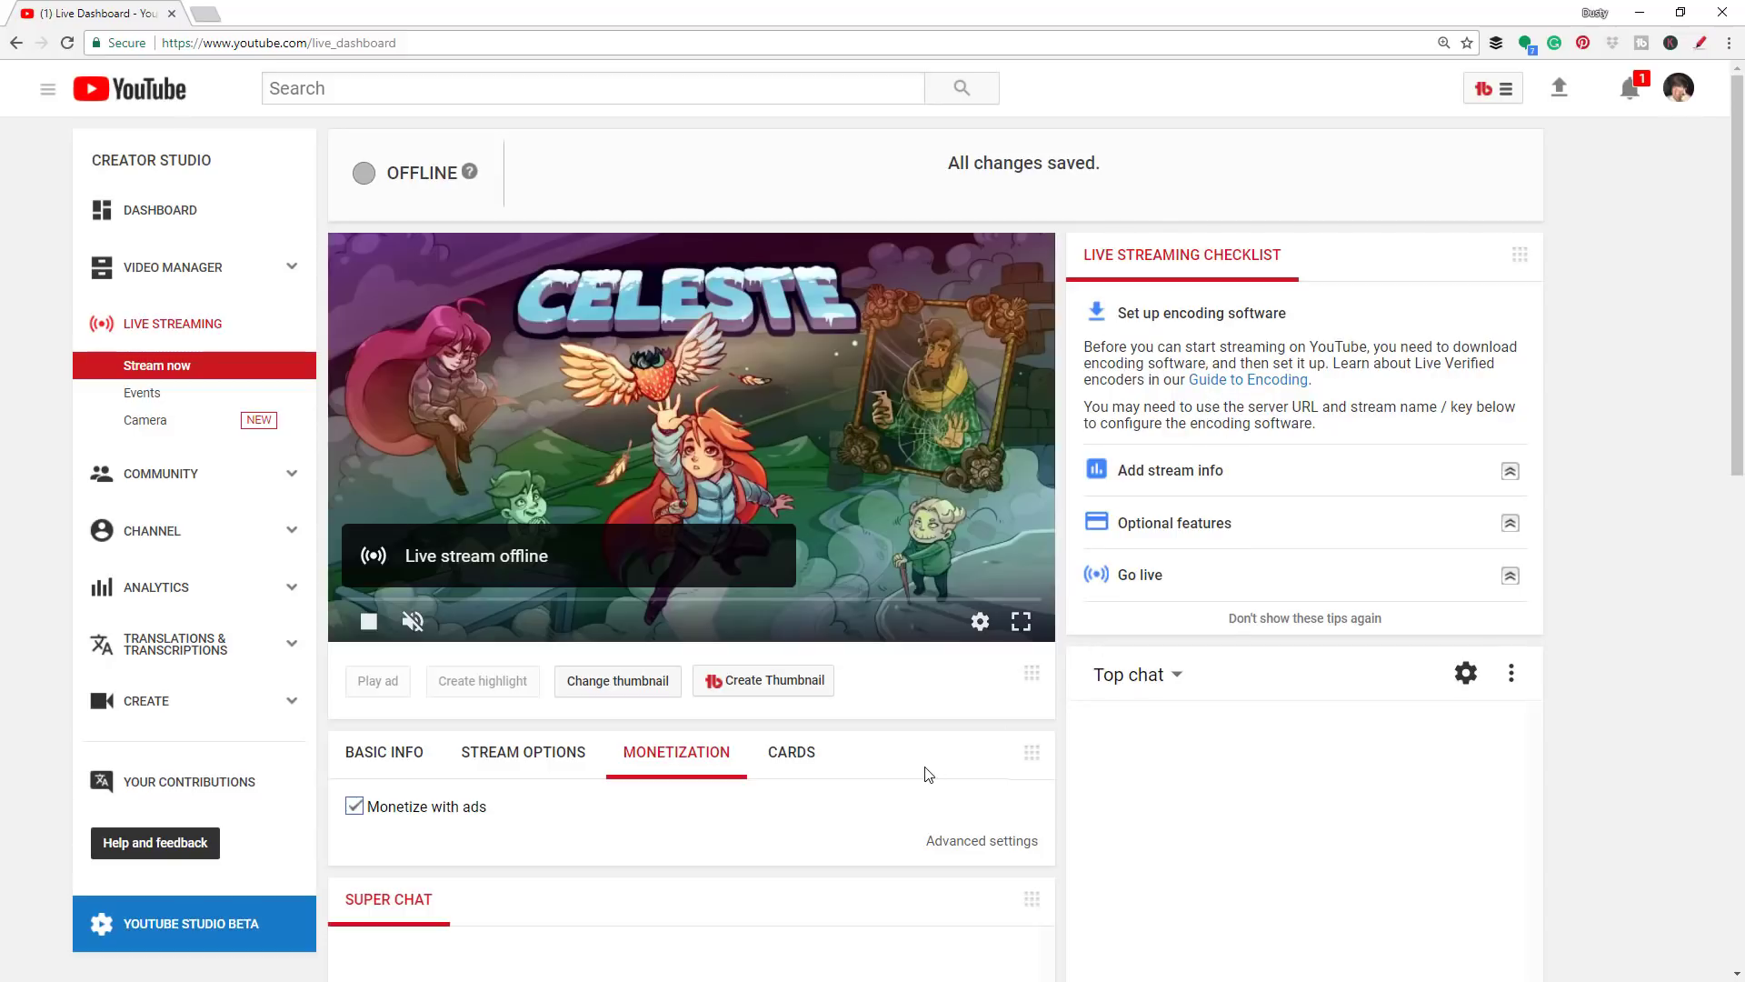
{"action": "scroll", "coordinate": [928, 774], "scroll_direction": "down", "scroll_amount": 4}
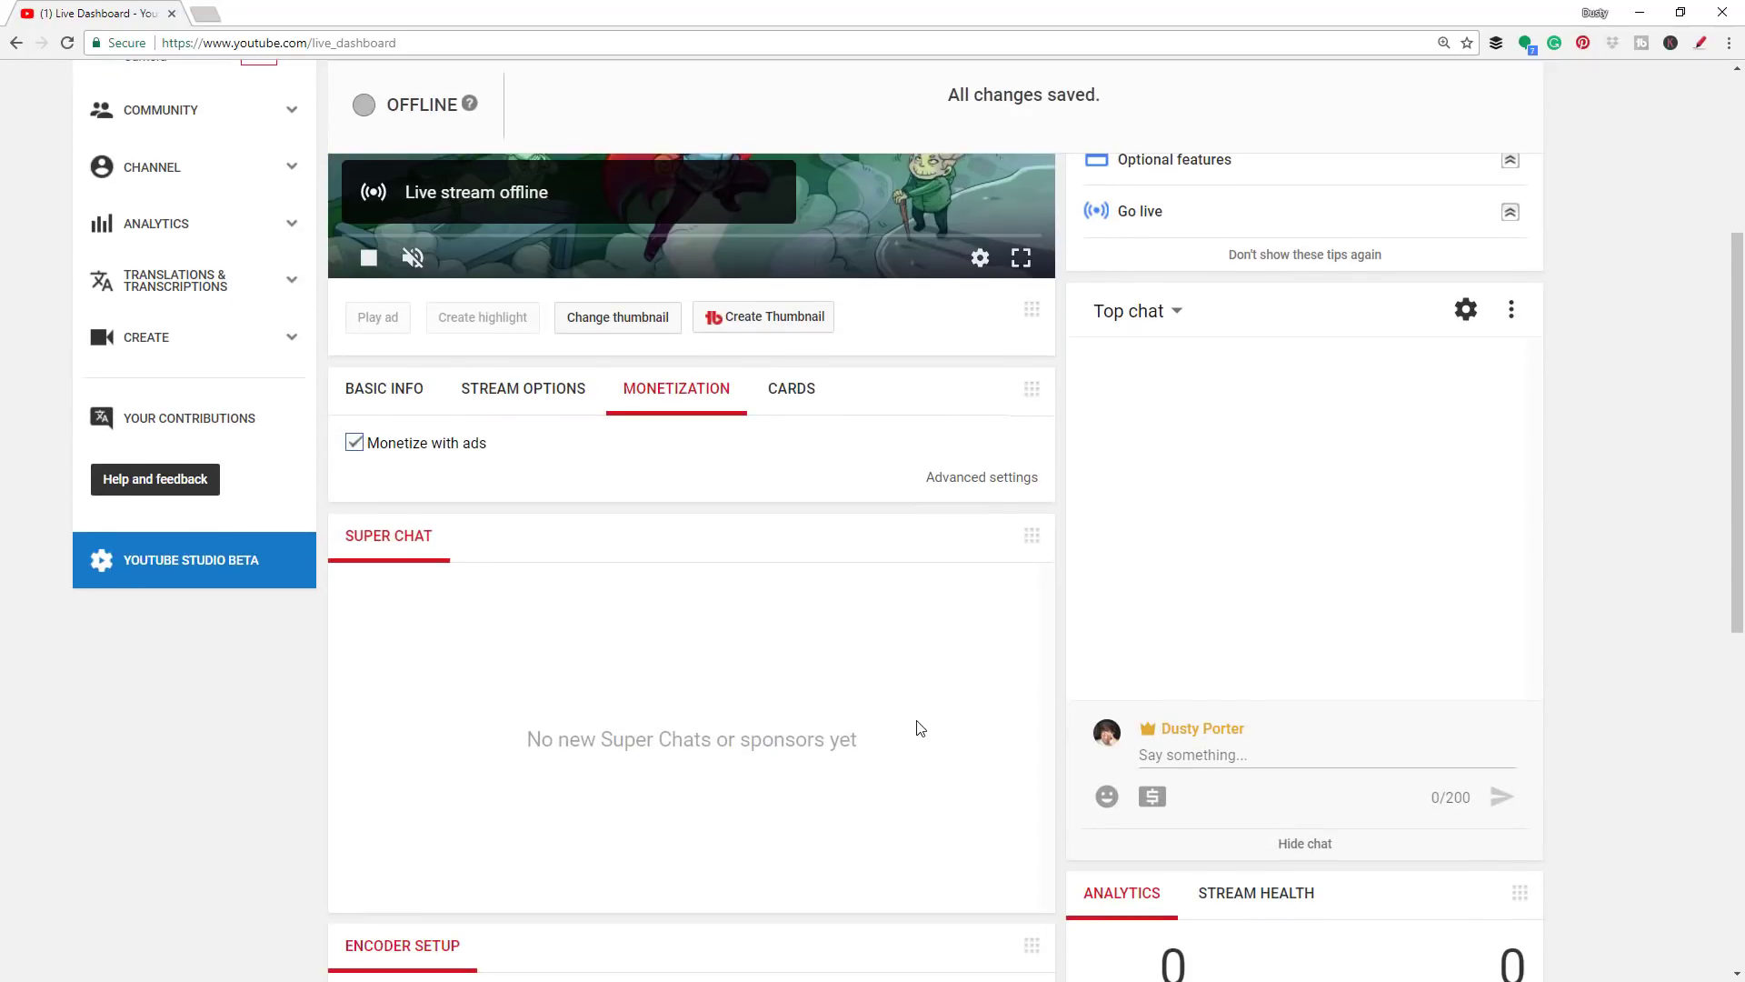
{"action": "scroll", "coordinate": [623, 558], "scroll_direction": "down", "scroll_amount": 3}
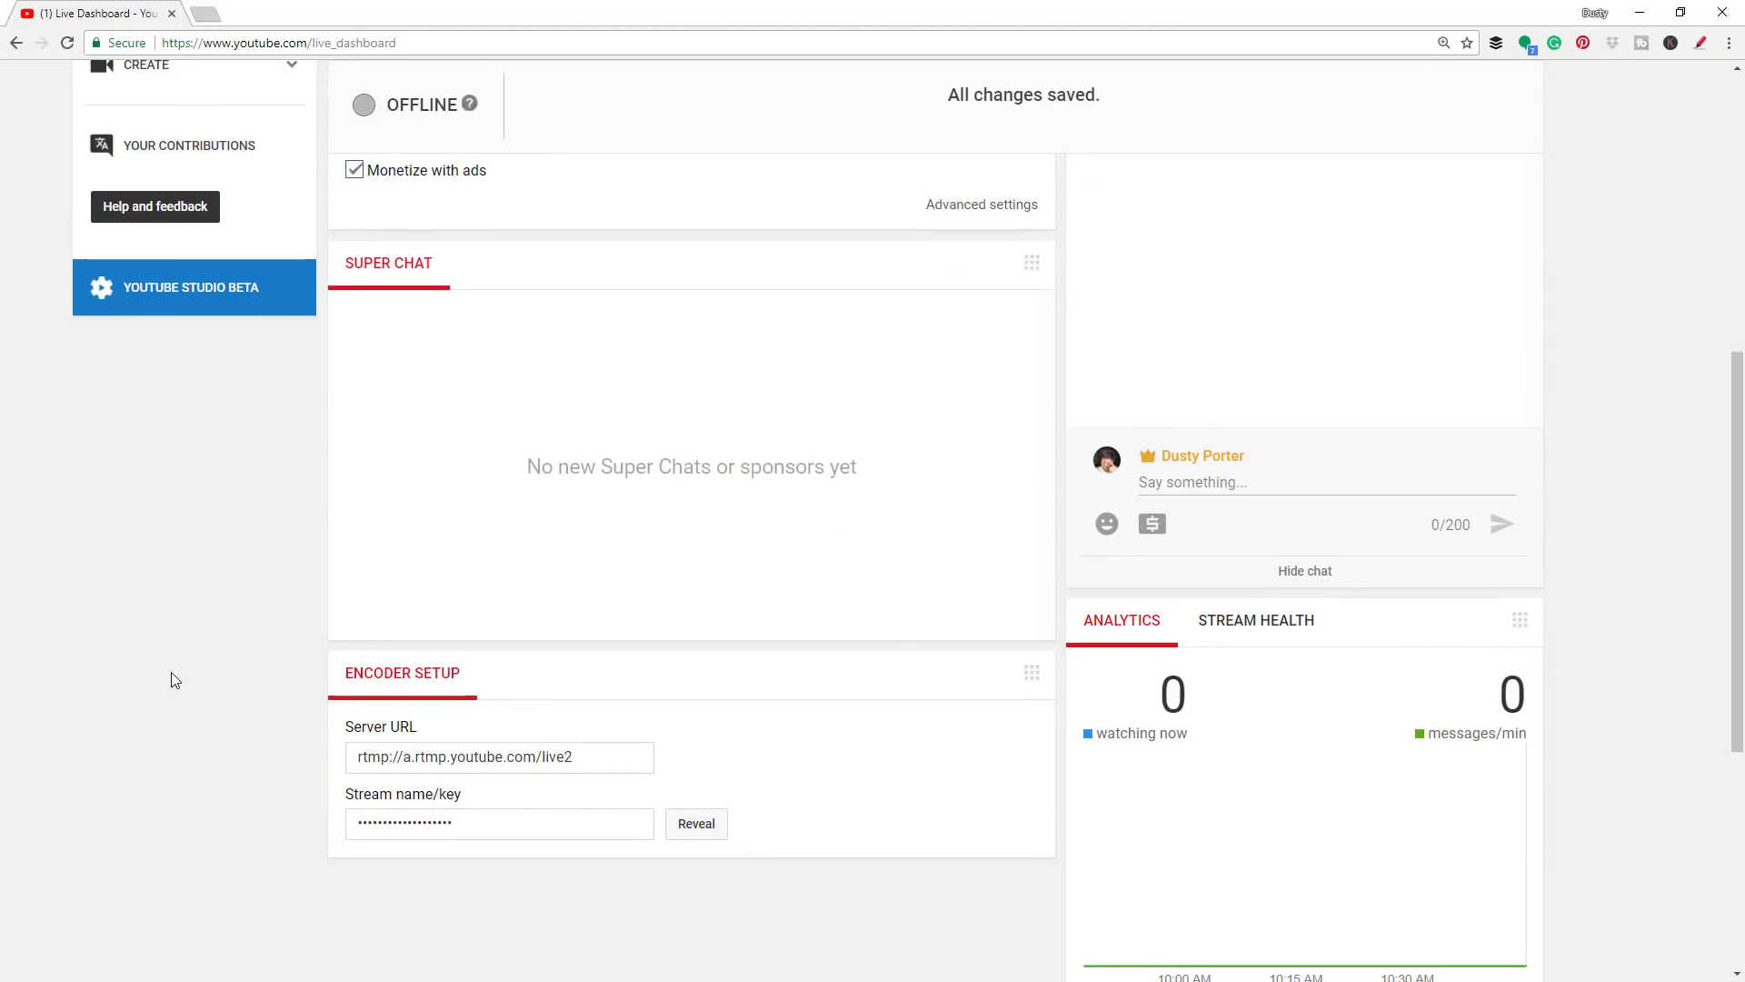
{"action": "scroll", "coordinate": [221, 609], "scroll_direction": "up", "scroll_amount": 2}
{"action": "scroll", "coordinate": [364, 509], "scroll_direction": "up", "scroll_amount": 2}
{"action": "left_click", "coordinate": [353, 487]}
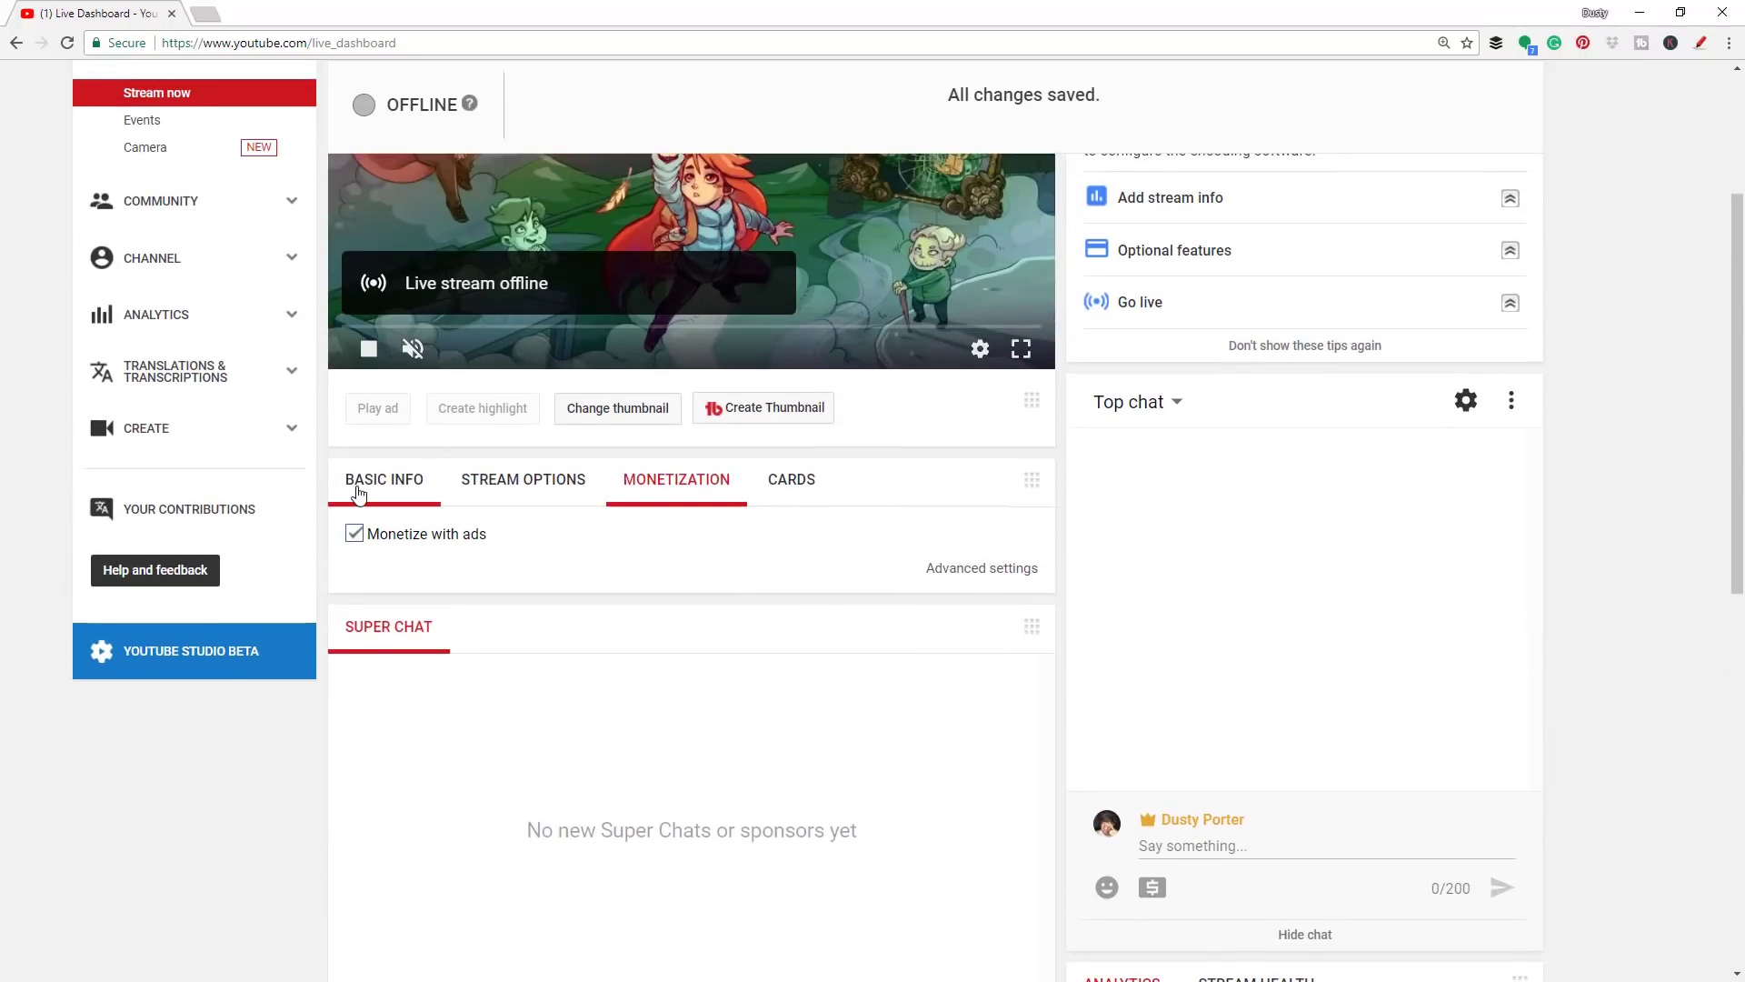
Select the masked stream name/key in the encoder setup and try to copy it
{"action": "scroll", "coordinate": [295, 638], "scroll_direction": "down", "scroll_amount": 9}
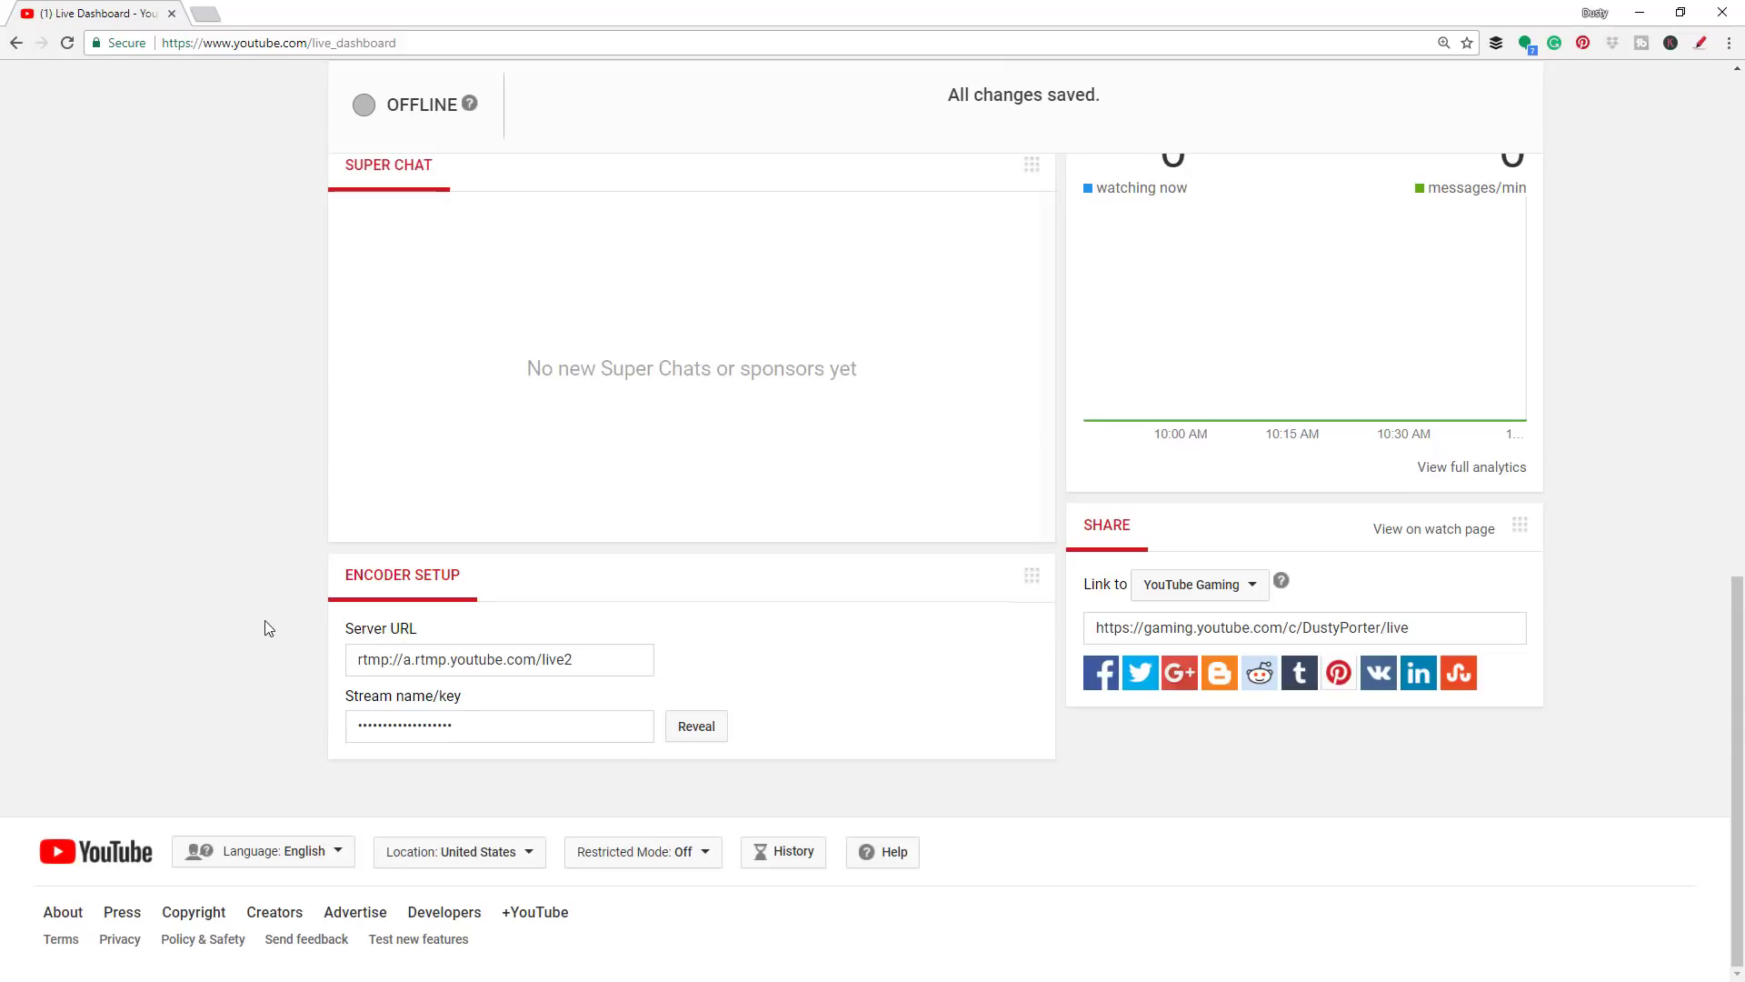
{"action": "left_click", "coordinate": [464, 725]}
{"action": "double_click", "coordinate": [354, 723]}
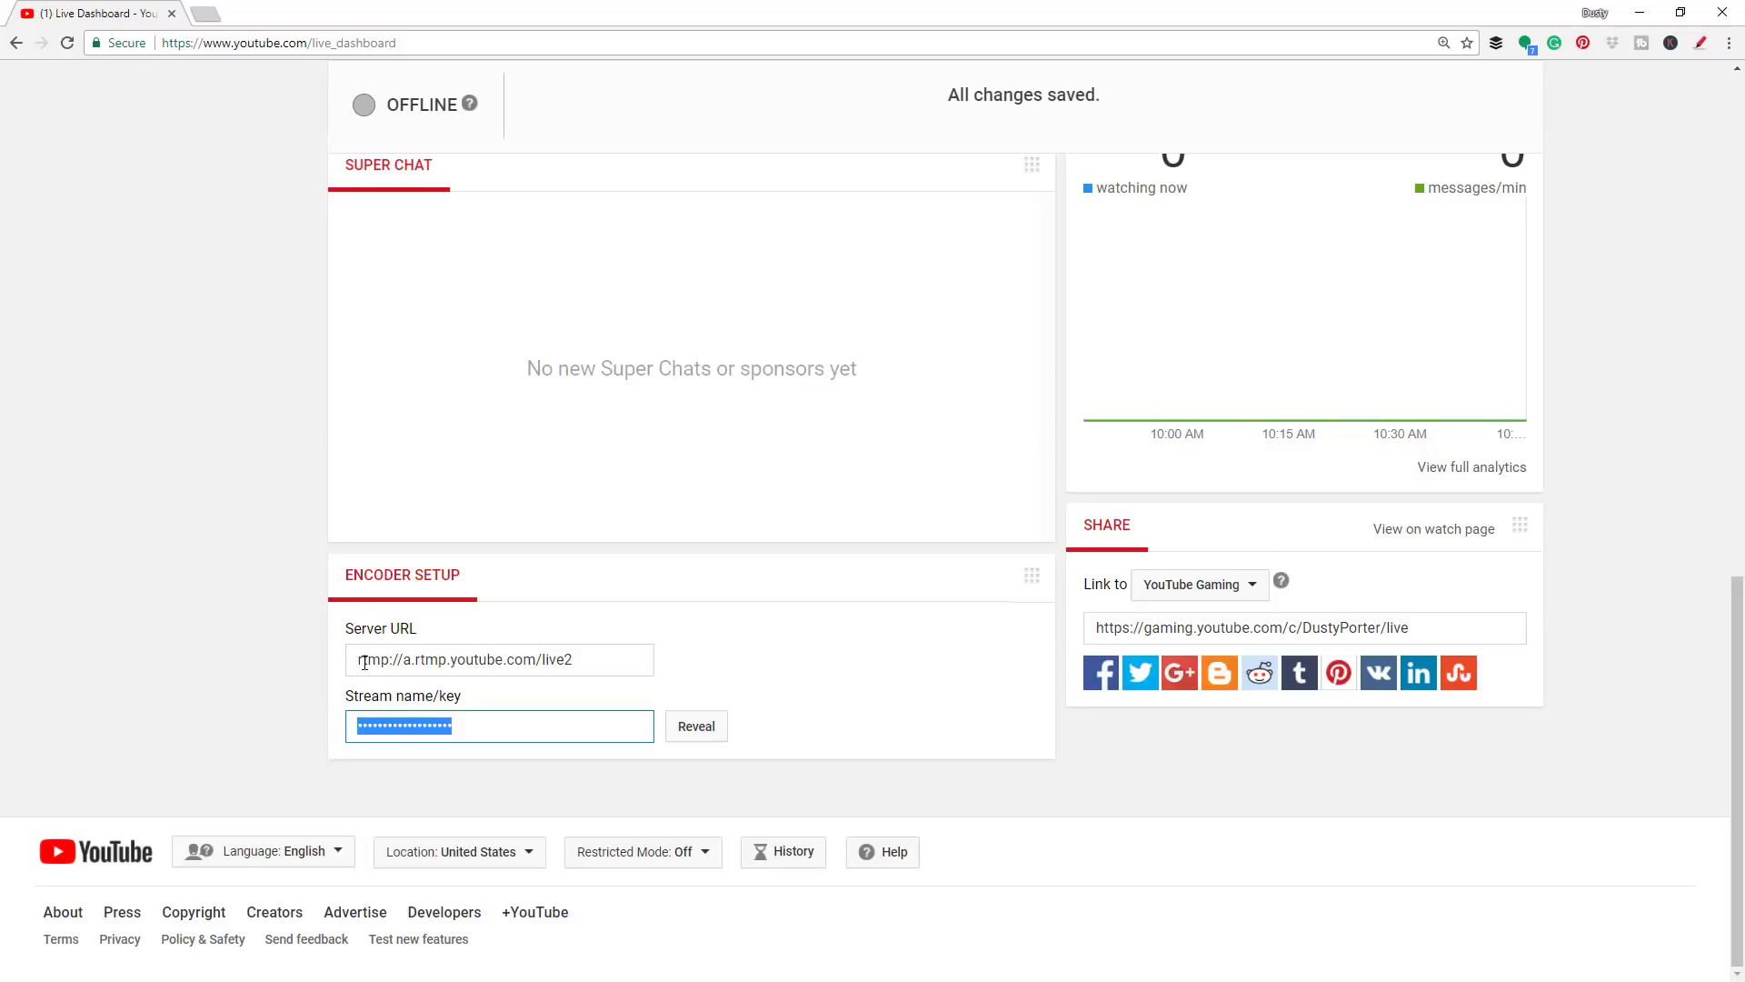
{"action": "right_click", "coordinate": [384, 731]}
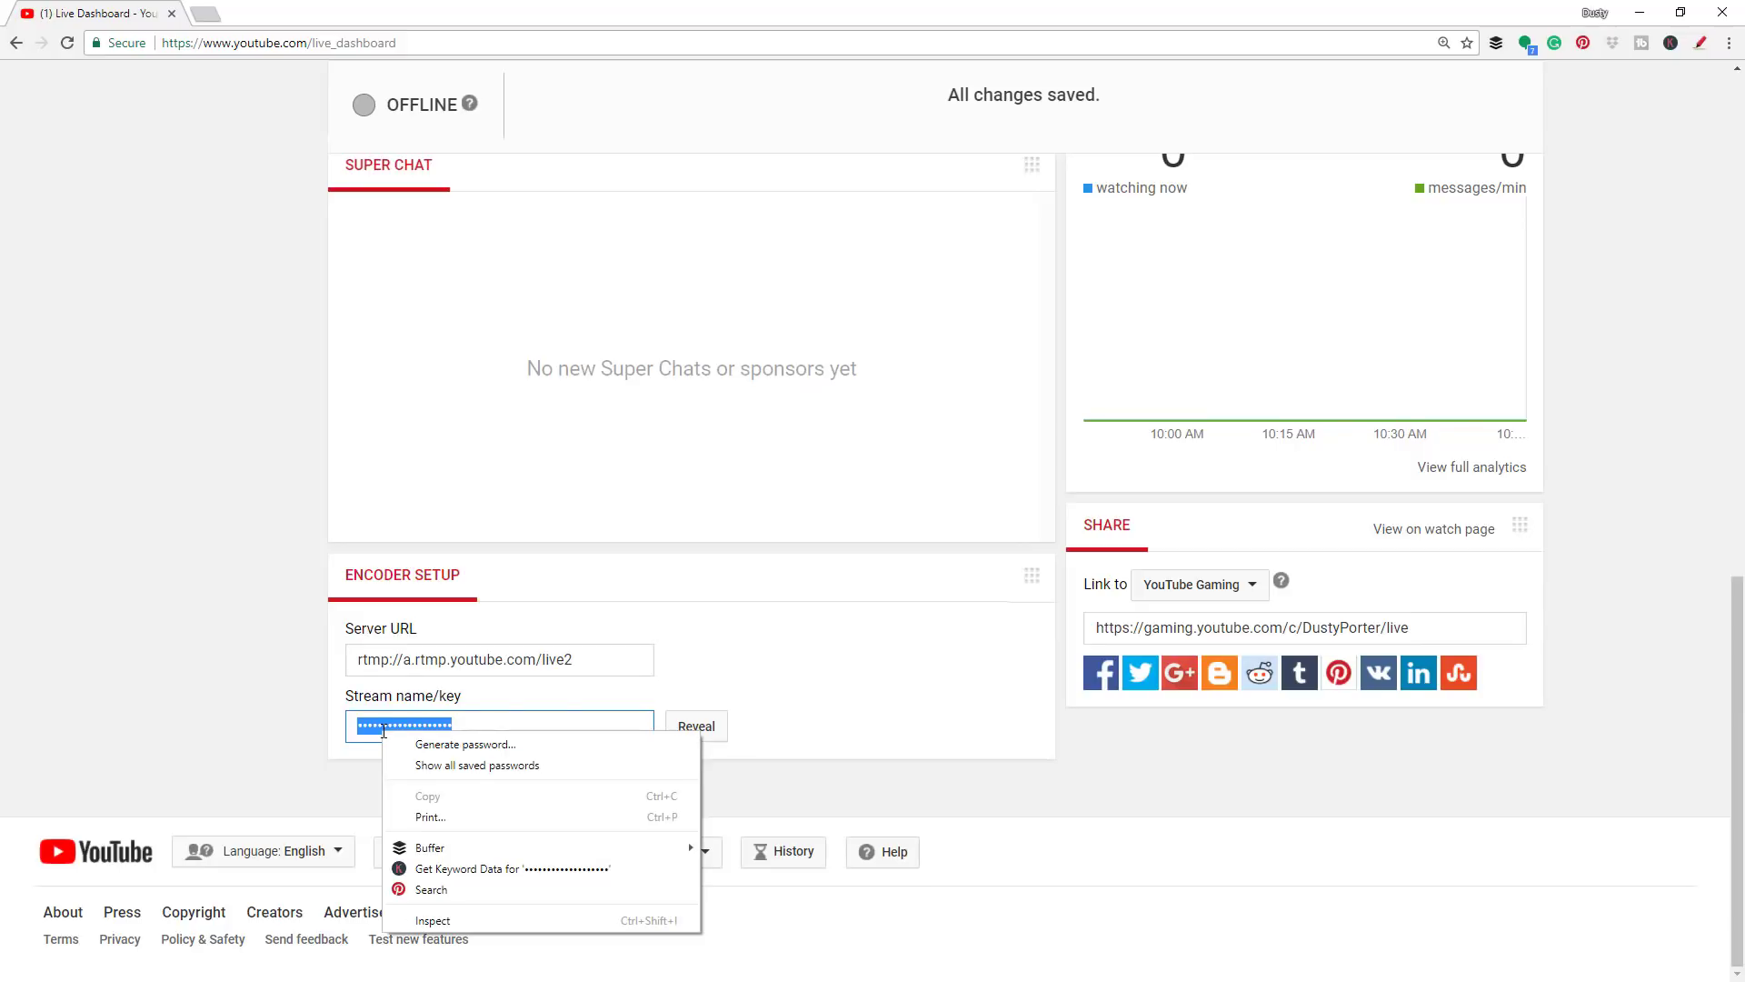
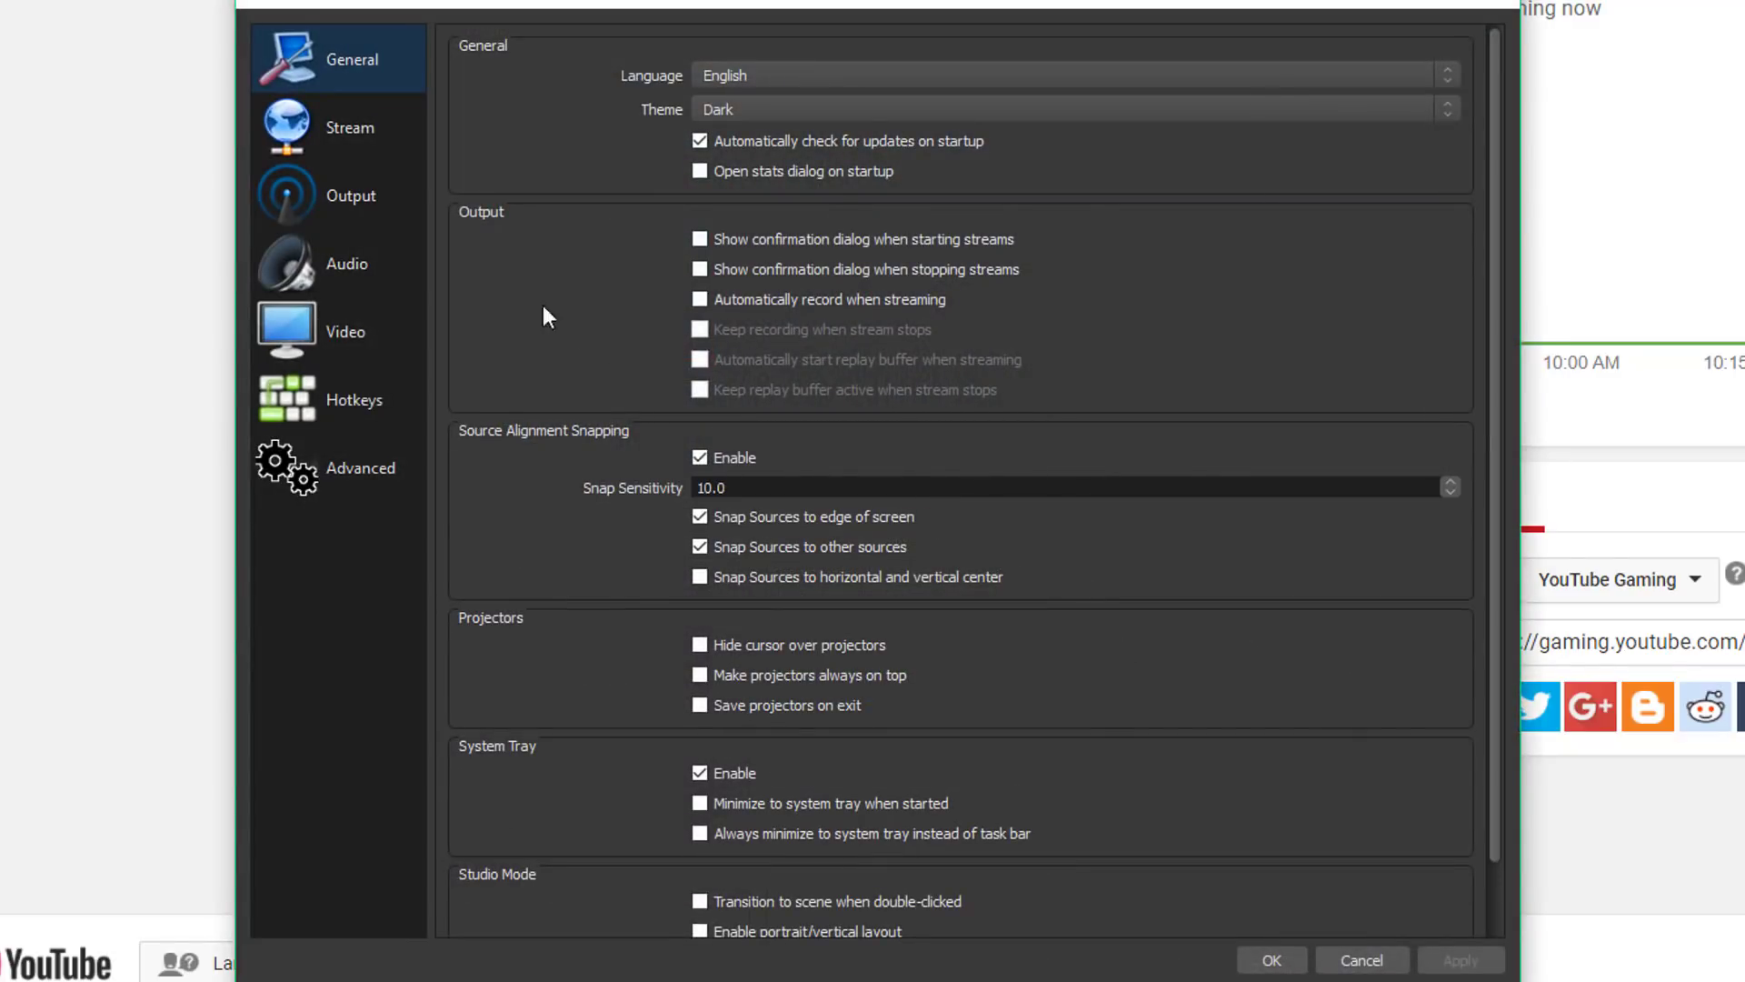
Set the OBS streaming service to YouTube / YouTube Gaming, keeping the primary YouTube ingest server
{"action": "left_click", "coordinate": [358, 136]}
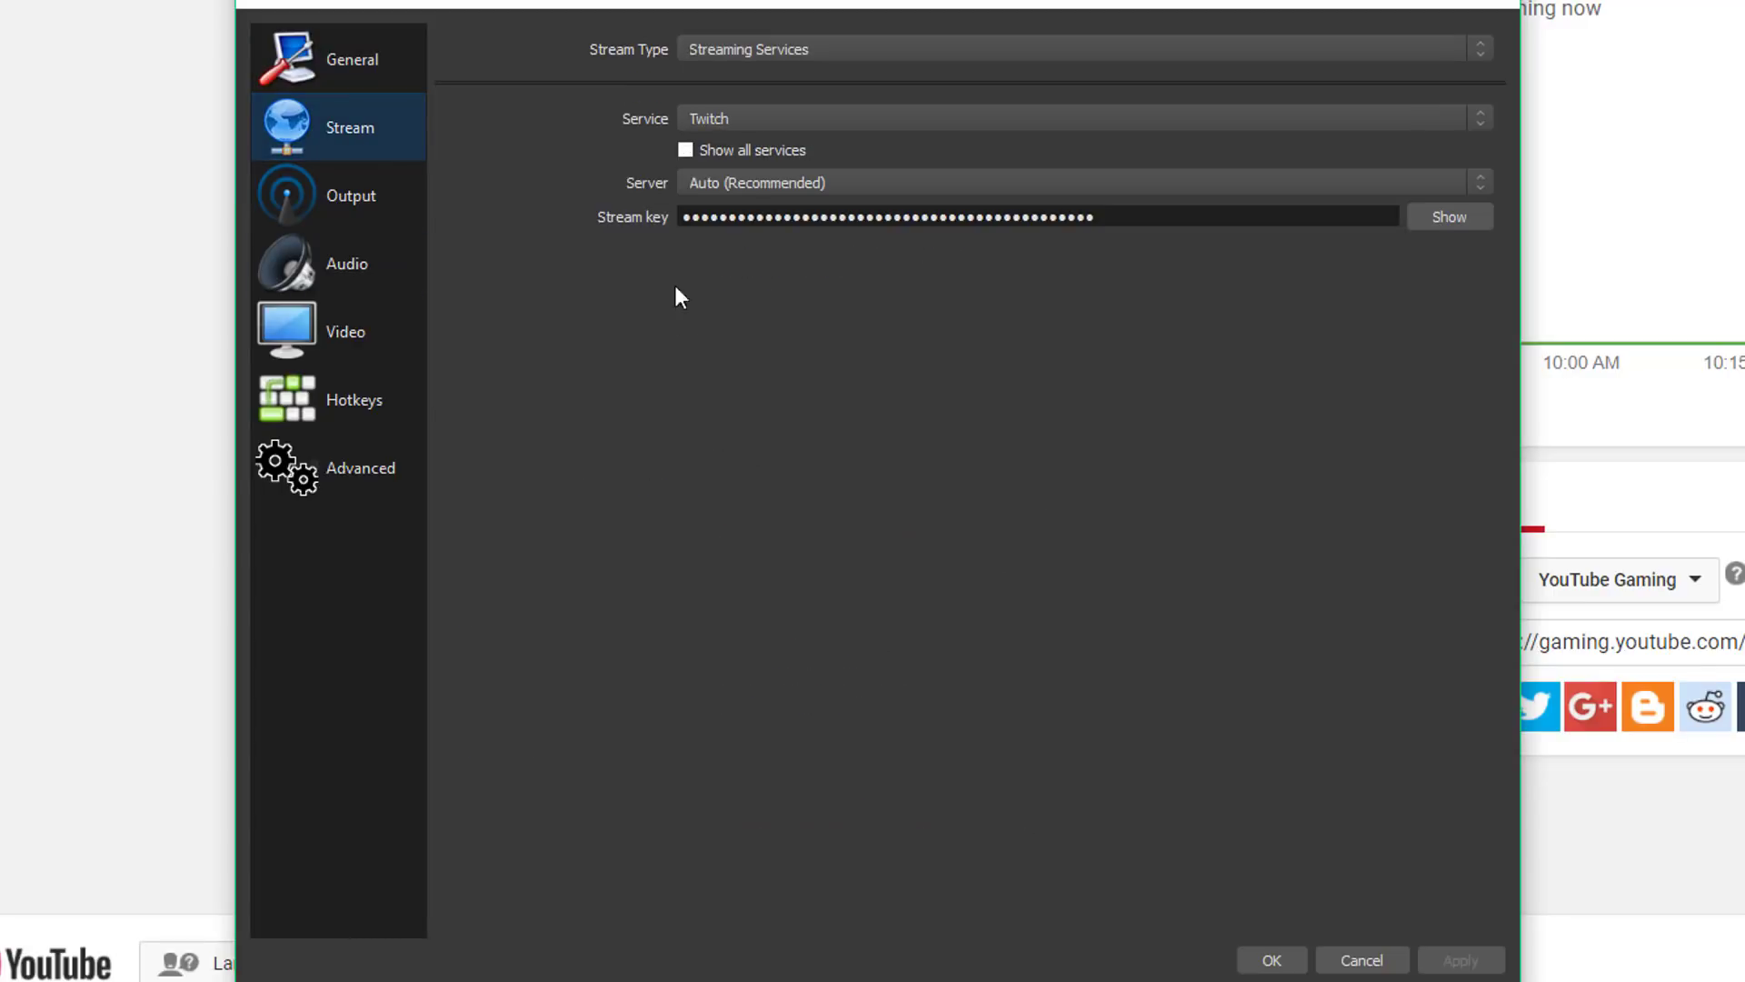
{"action": "left_click", "coordinate": [717, 118]}
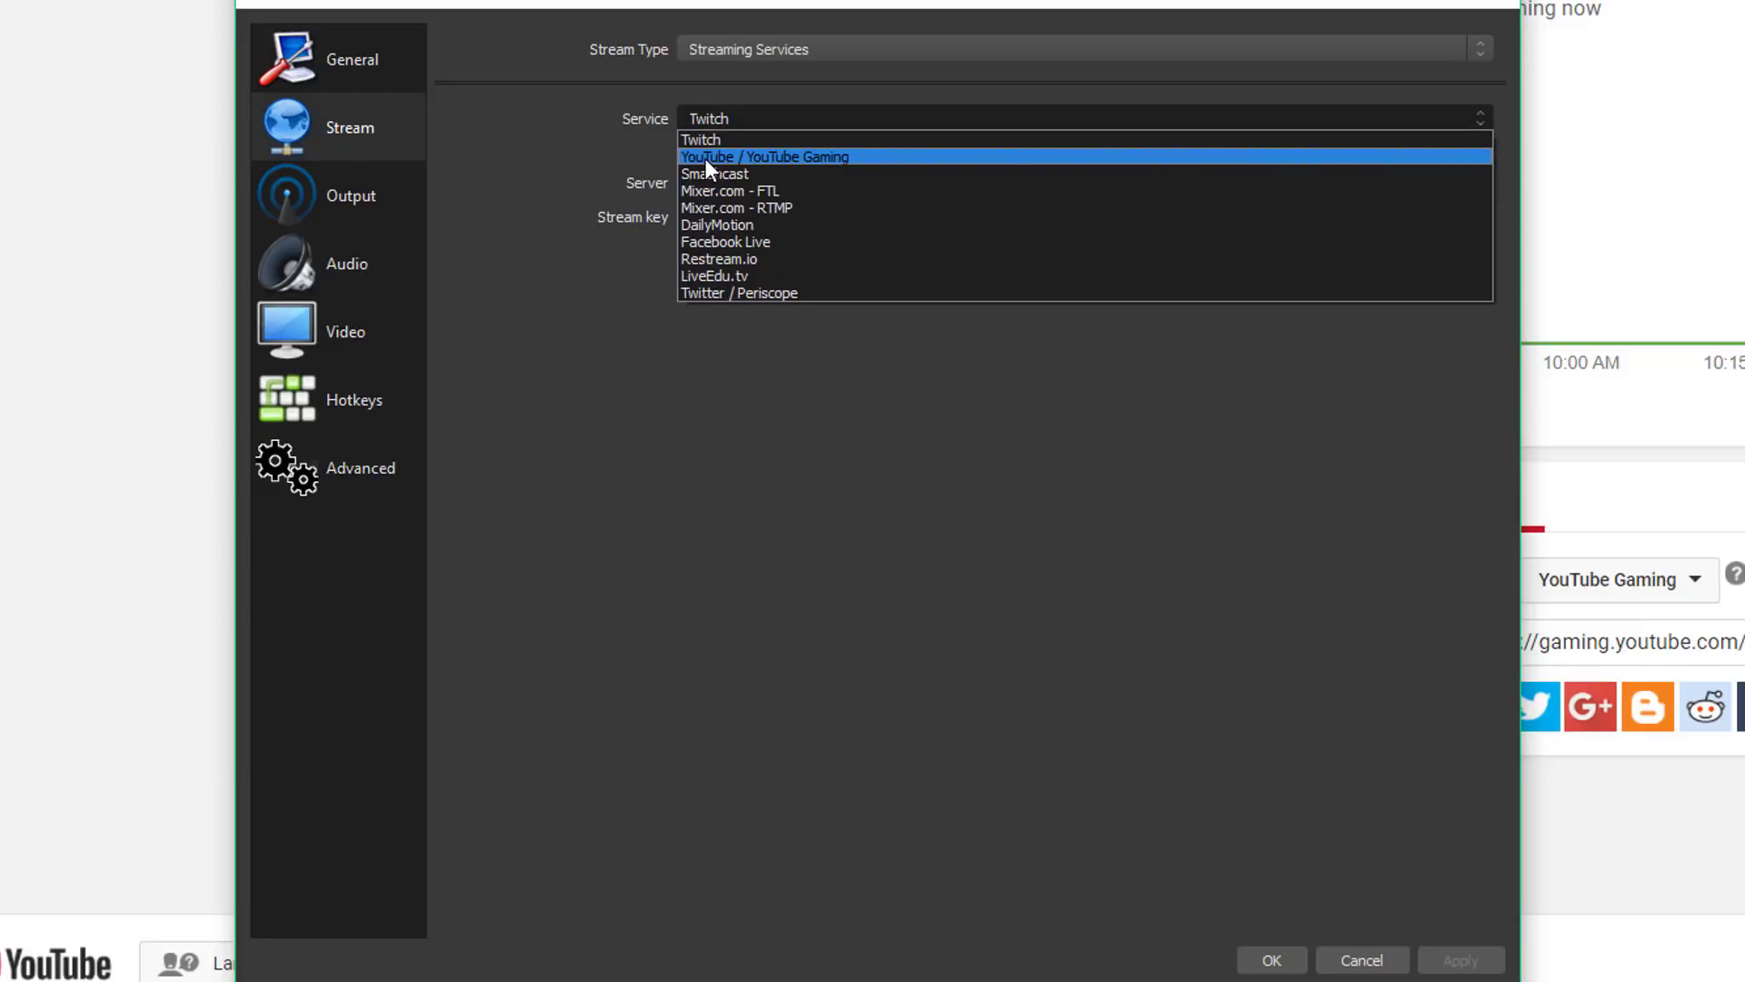
{"action": "left_click", "coordinate": [705, 158]}
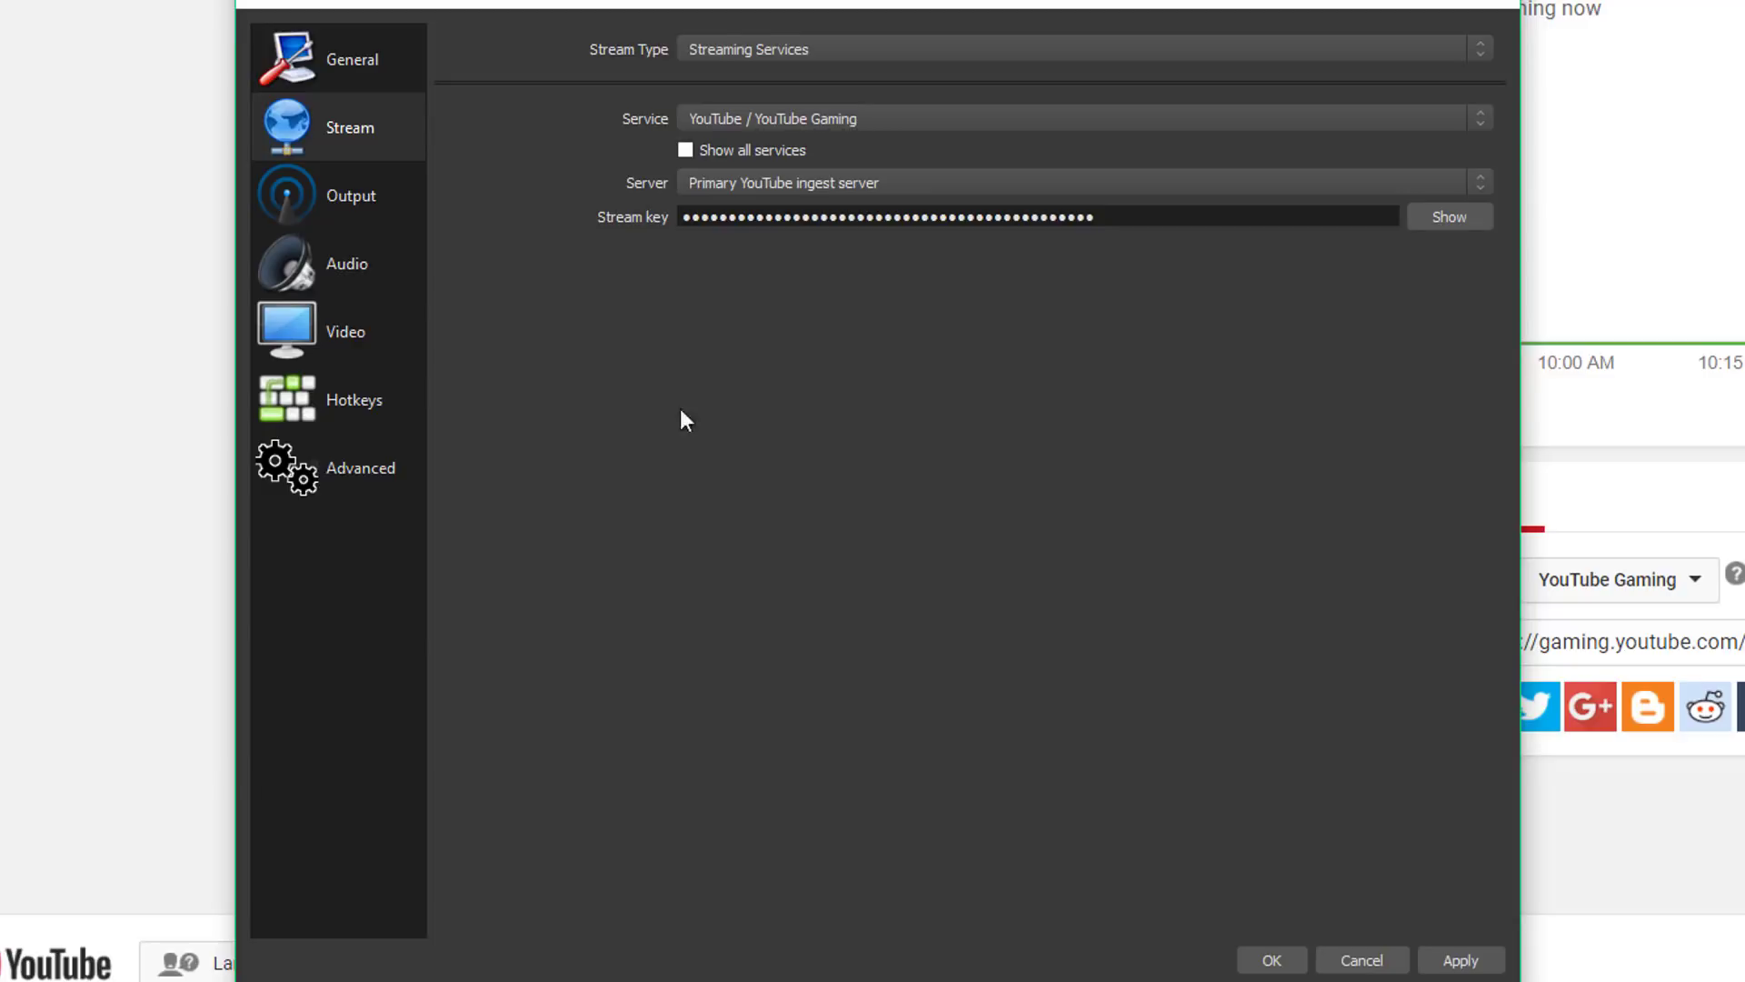
{"action": "left_click", "coordinate": [738, 183]}
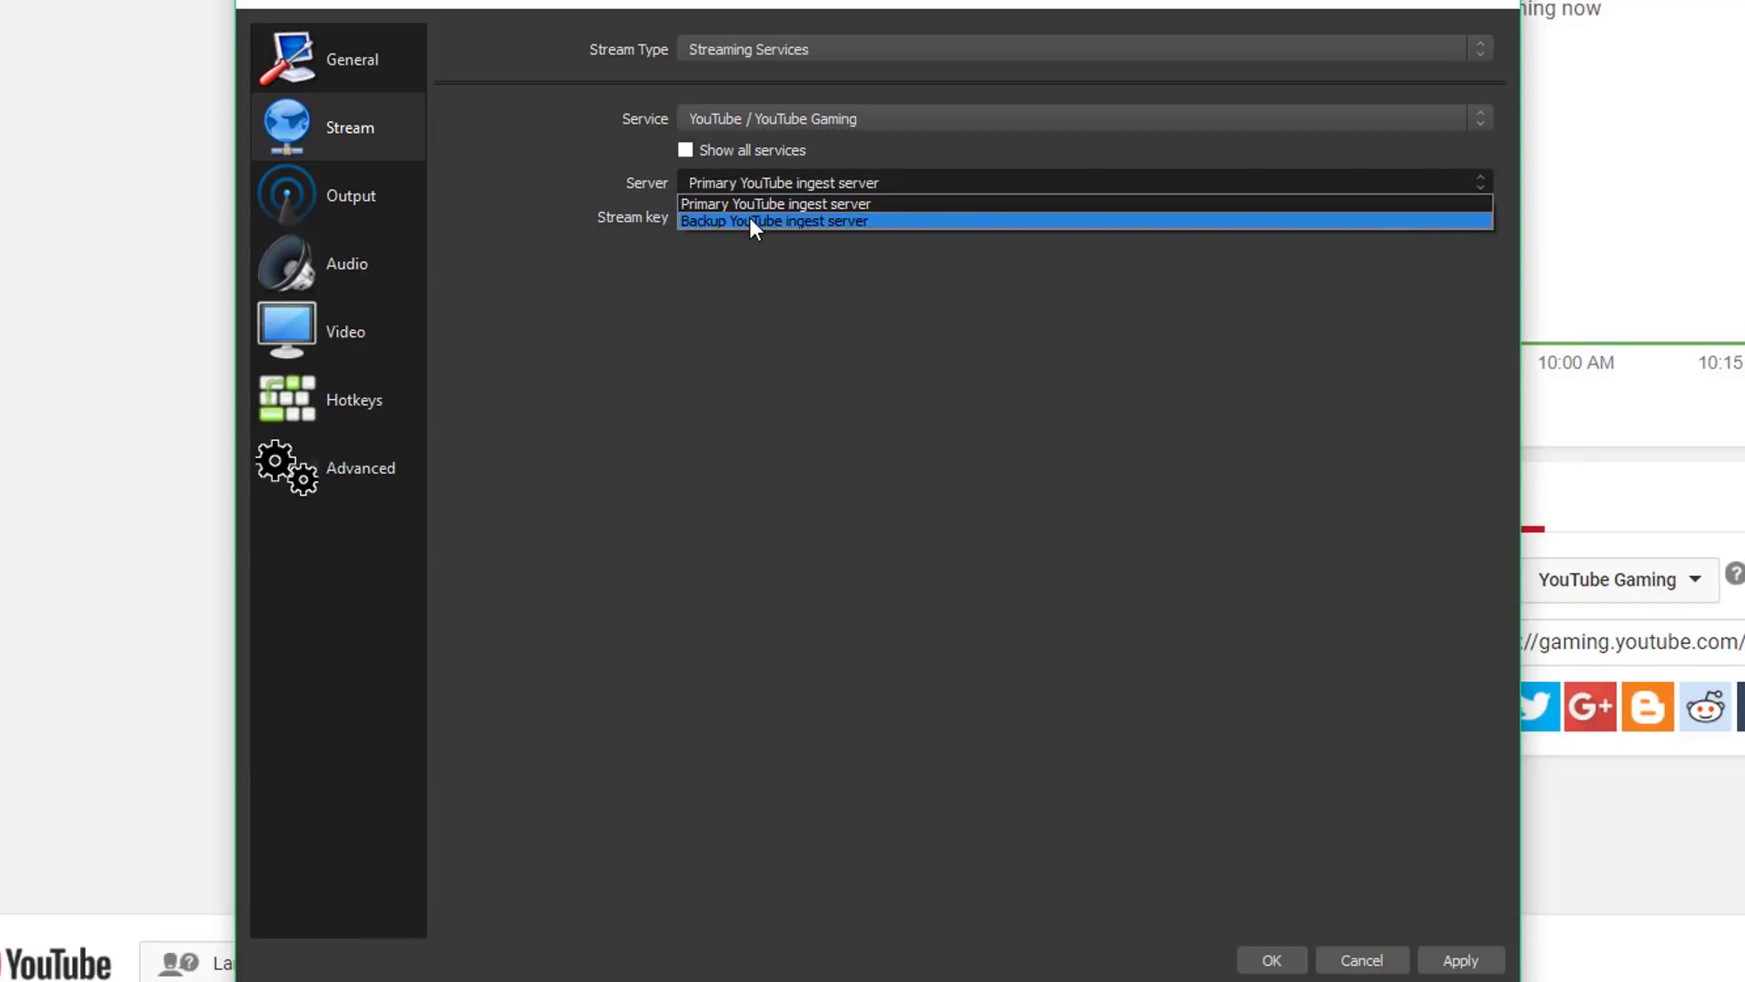
{"action": "left_click", "coordinate": [733, 354]}
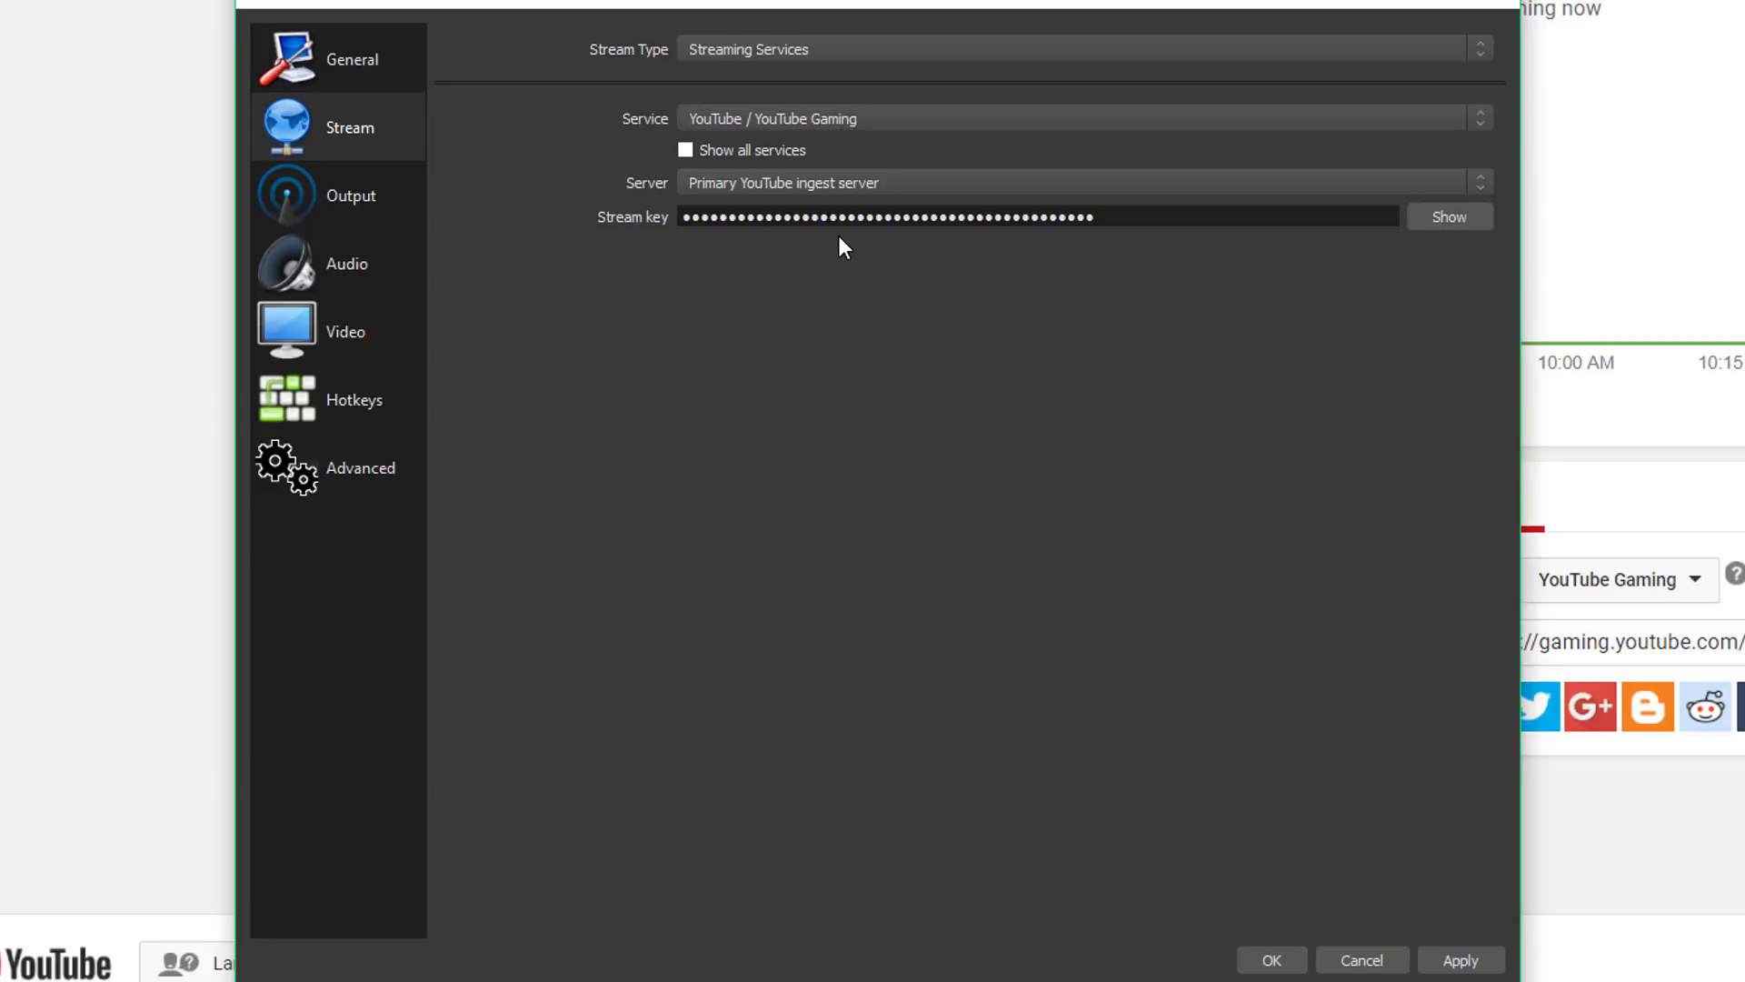
Replace the existing stream key with the copied YouTube stream key, and apply and close the OBS settings
{"action": "double_click", "coordinate": [787, 218]}
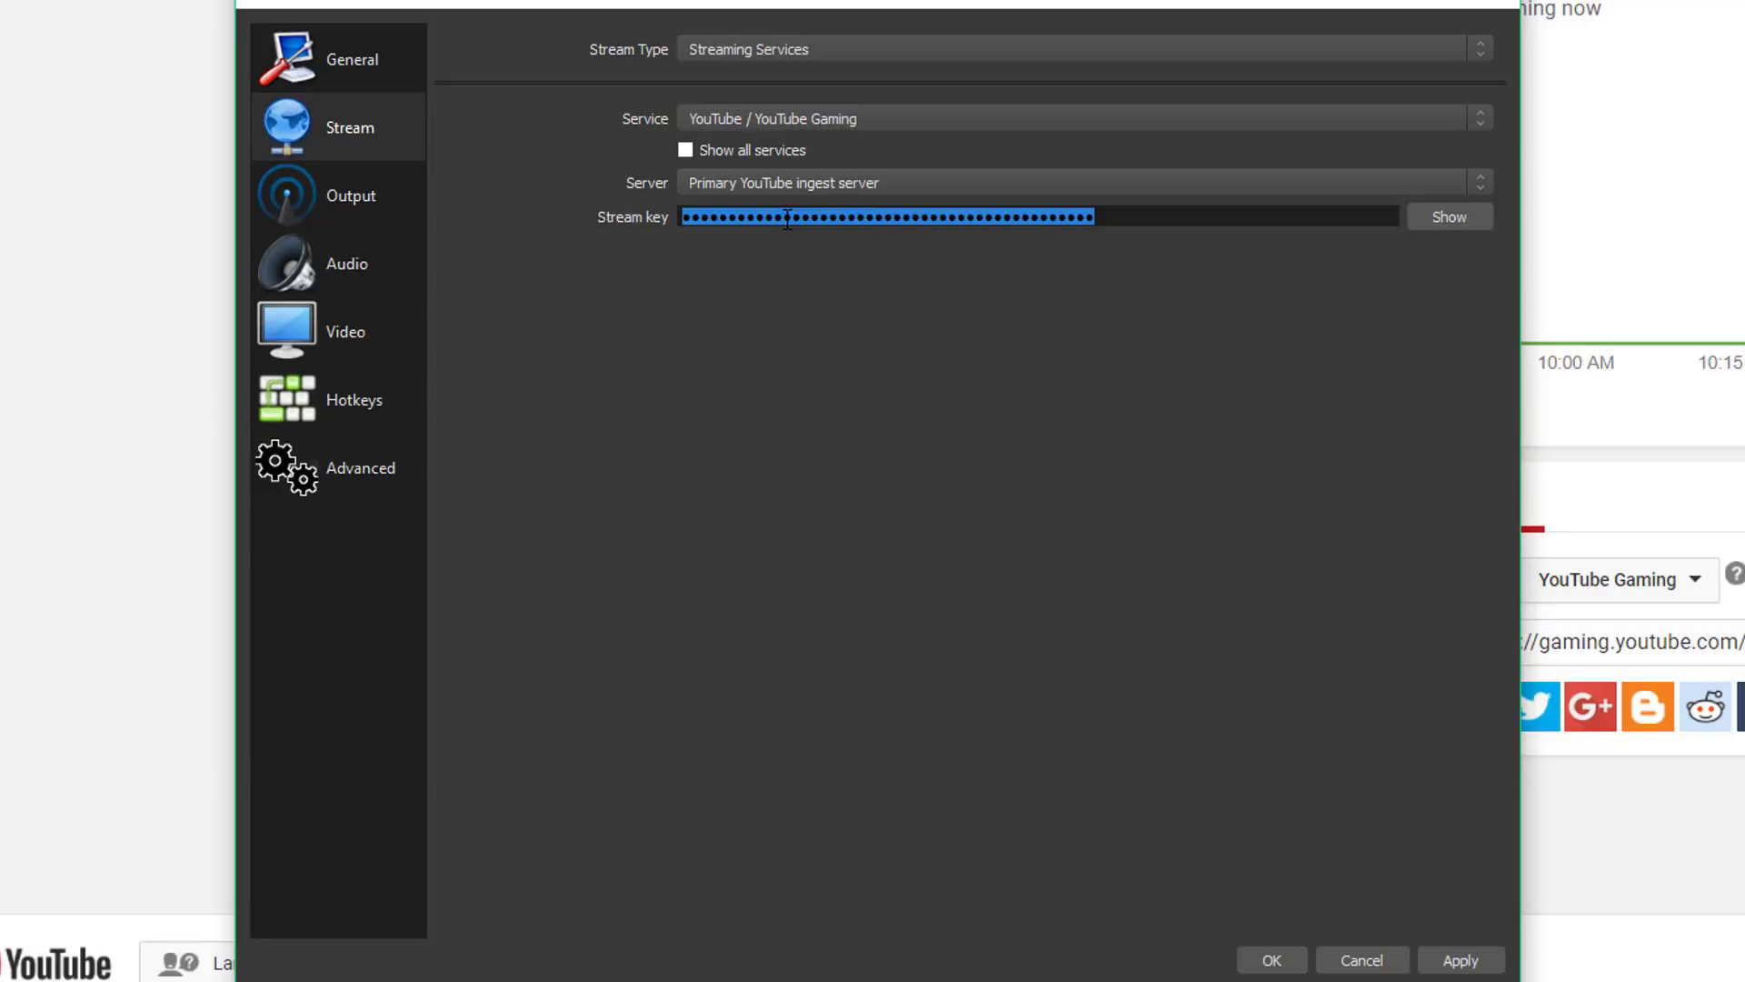
{"action": "right_click", "coordinate": [787, 225]}
{"action": "left_click", "coordinate": [860, 364]}
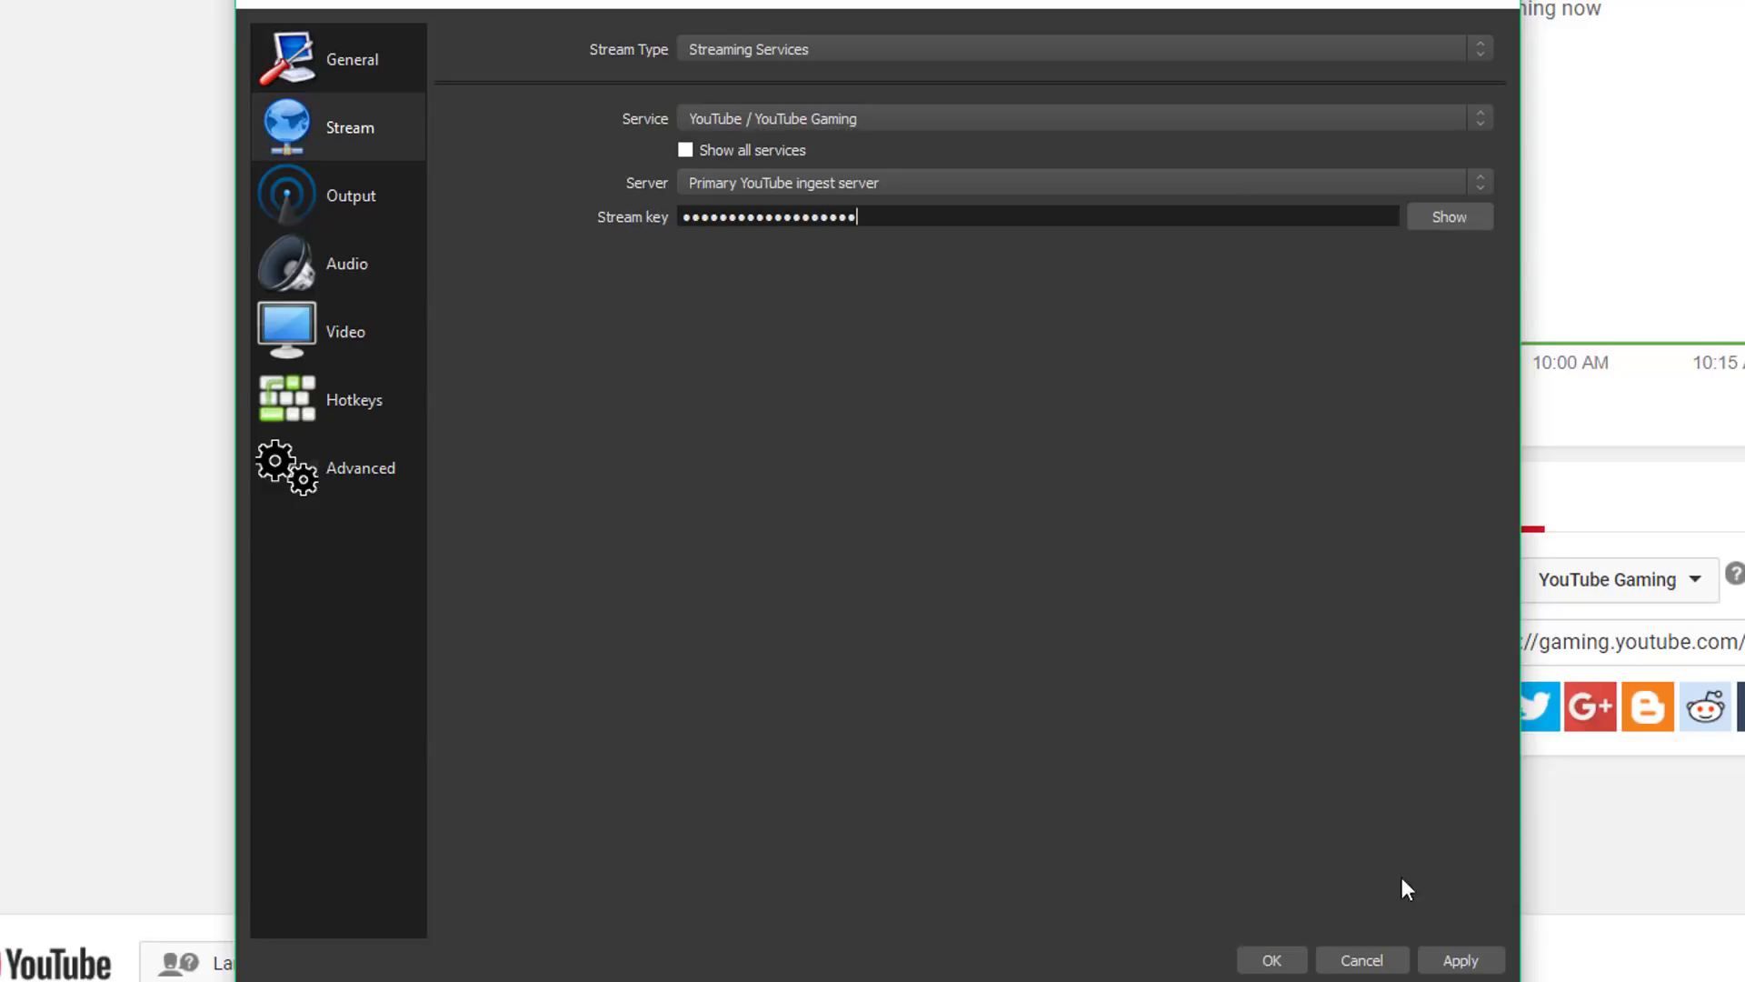
{"action": "left_click", "coordinate": [1461, 961]}
{"action": "left_click", "coordinate": [1271, 958]}
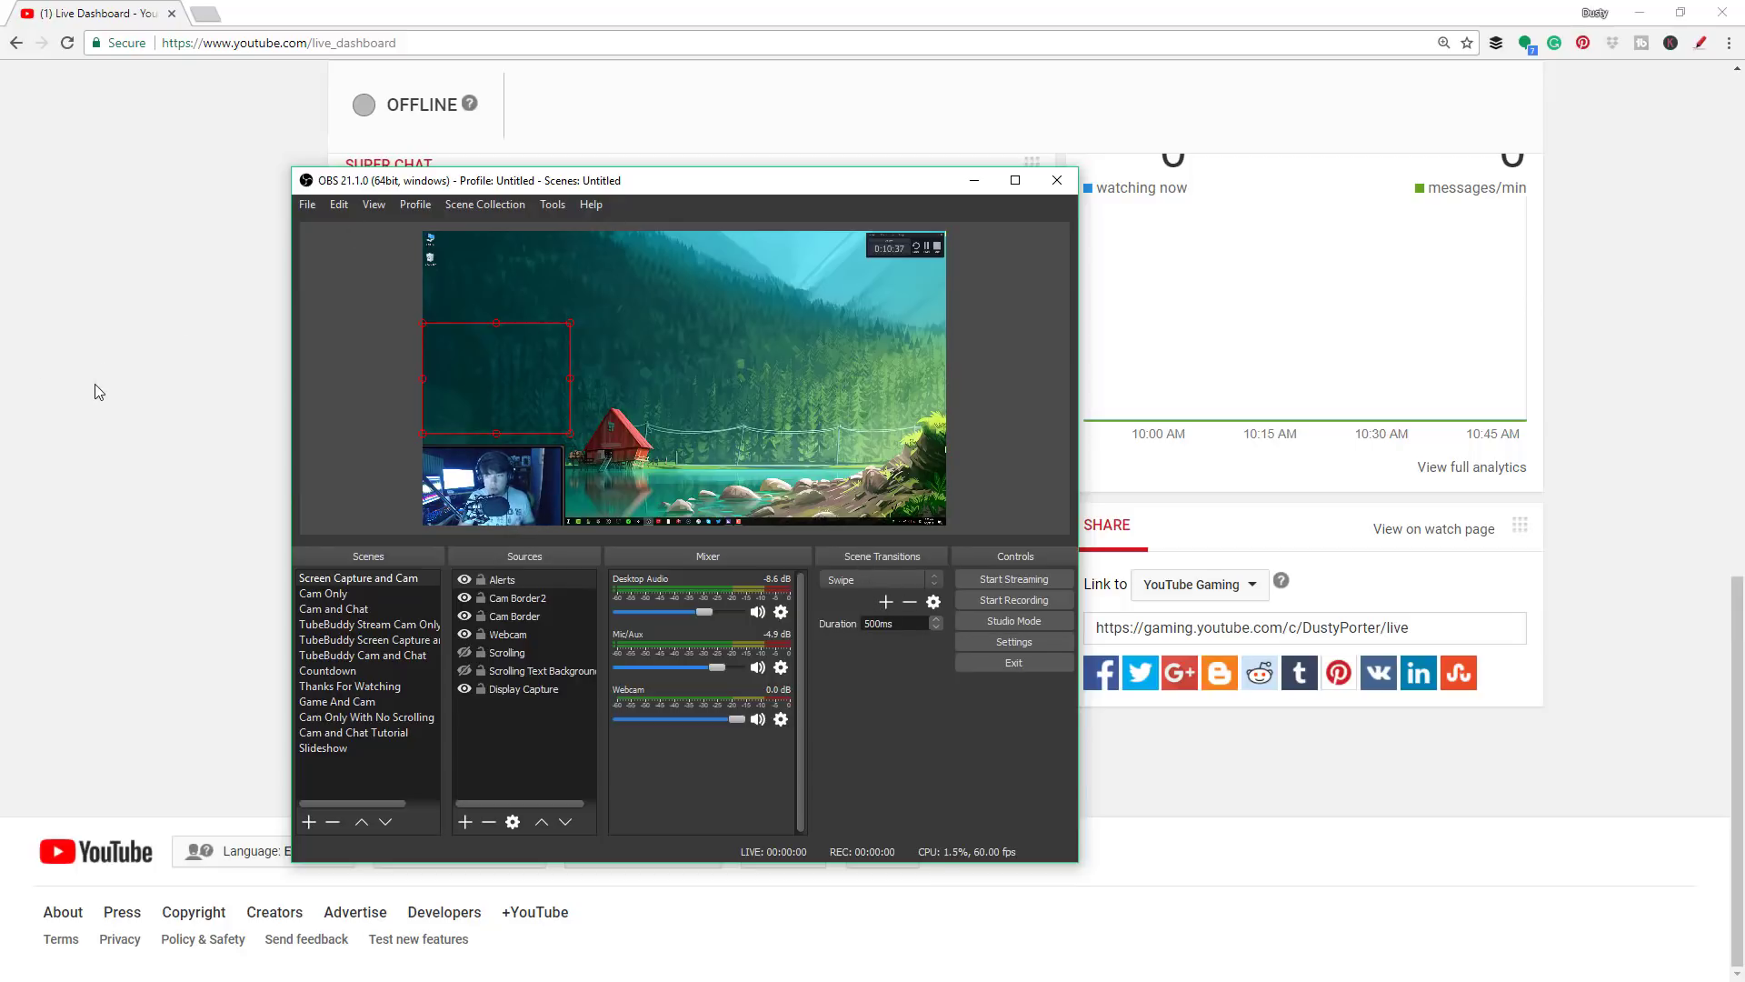
Switch back to the YouTube live dashboard in the browser and start scheduling a new event in Events
{"action": "left_click", "coordinate": [134, 333]}
{"action": "scroll", "coordinate": [210, 600], "scroll_direction": "up", "scroll_amount": 10}
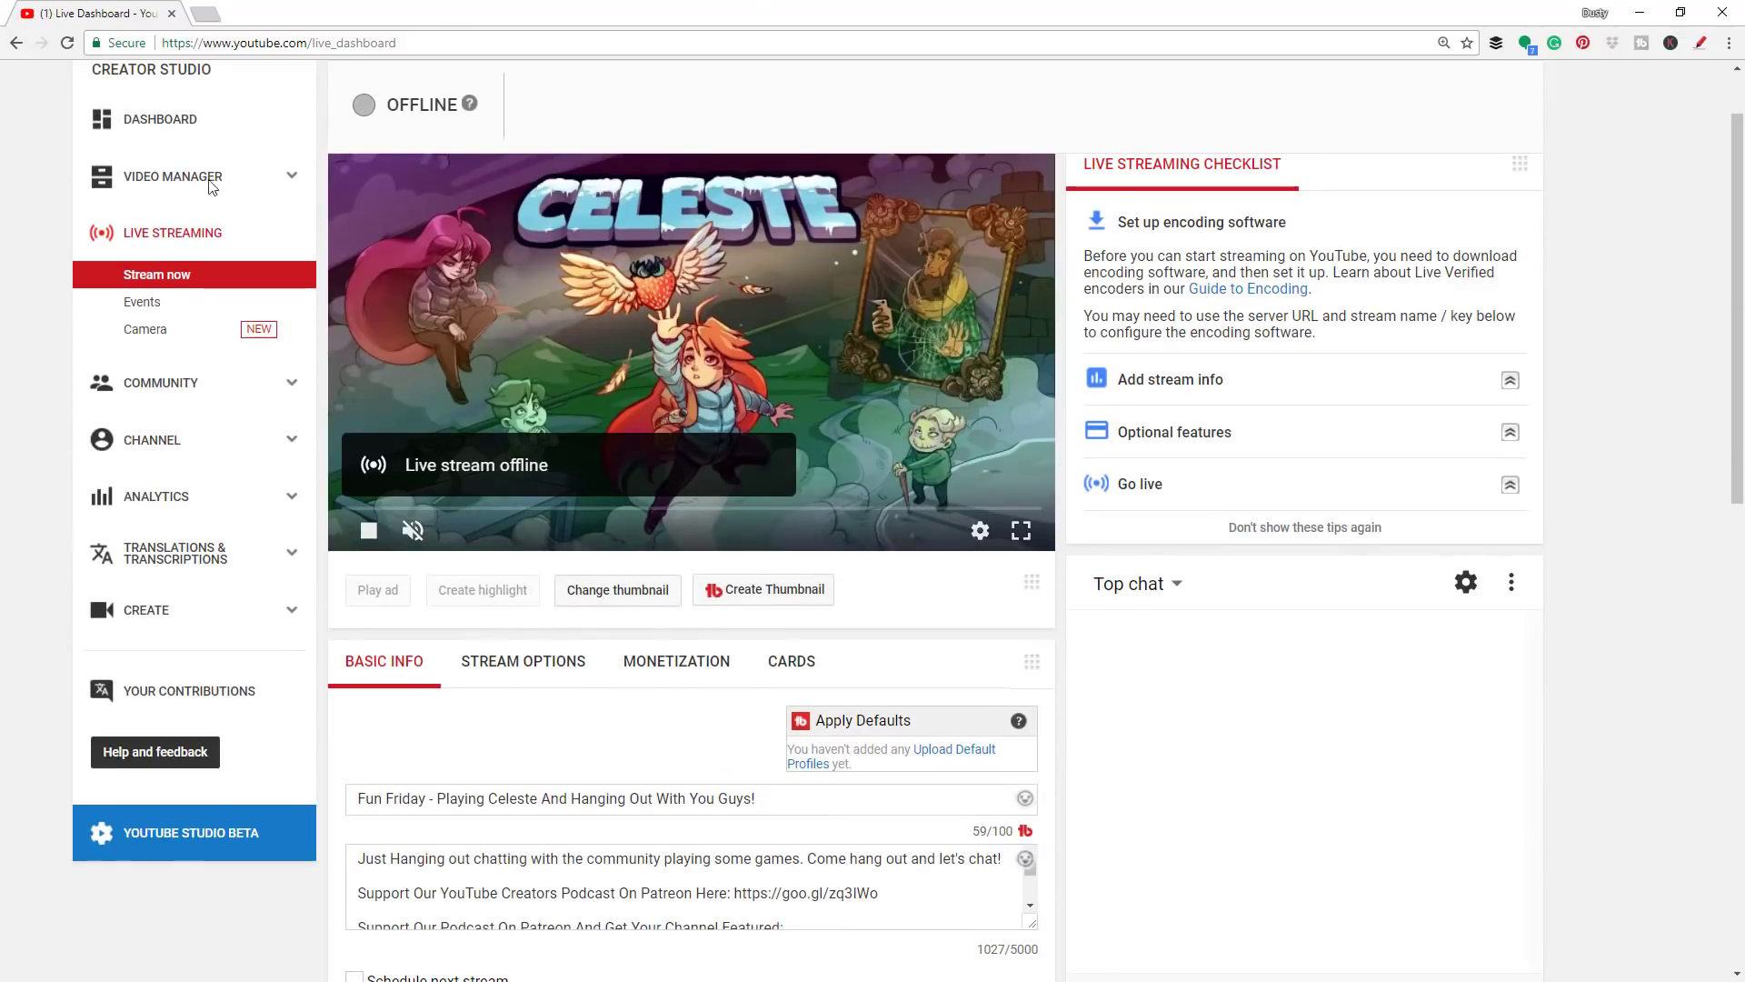
{"action": "scroll", "coordinate": [516, 486], "scroll_direction": "up", "scroll_amount": 1}
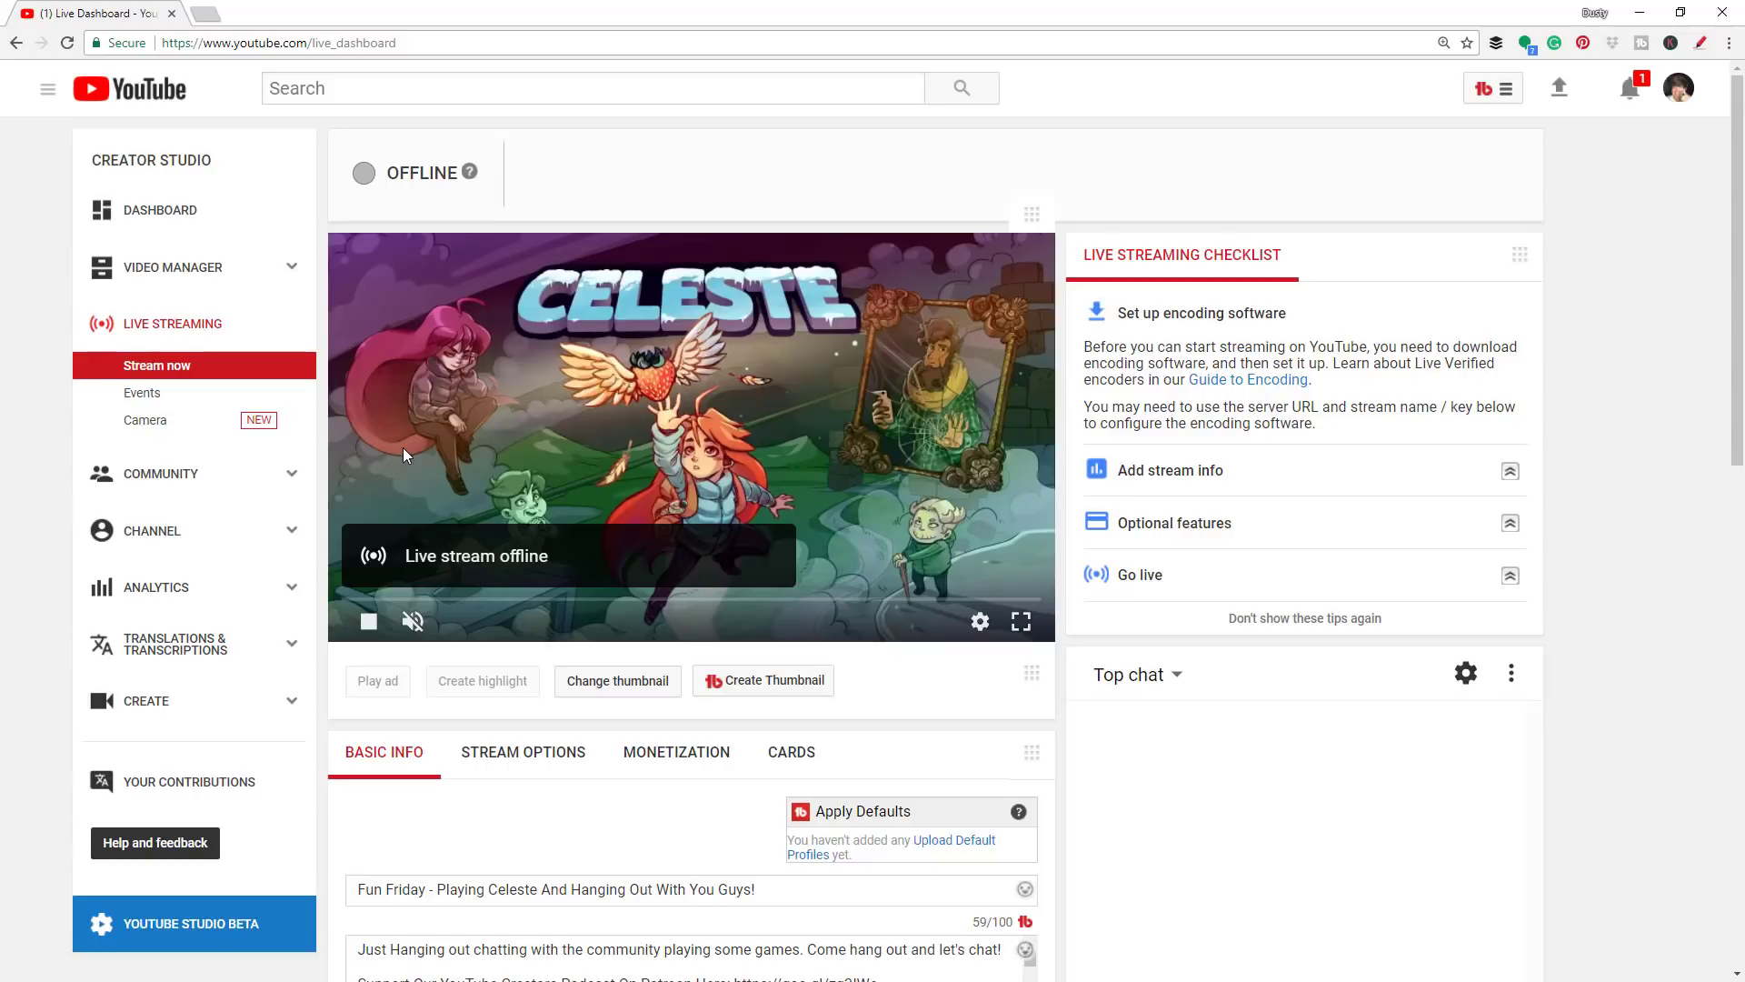
{"action": "left_click", "coordinate": [145, 392]}
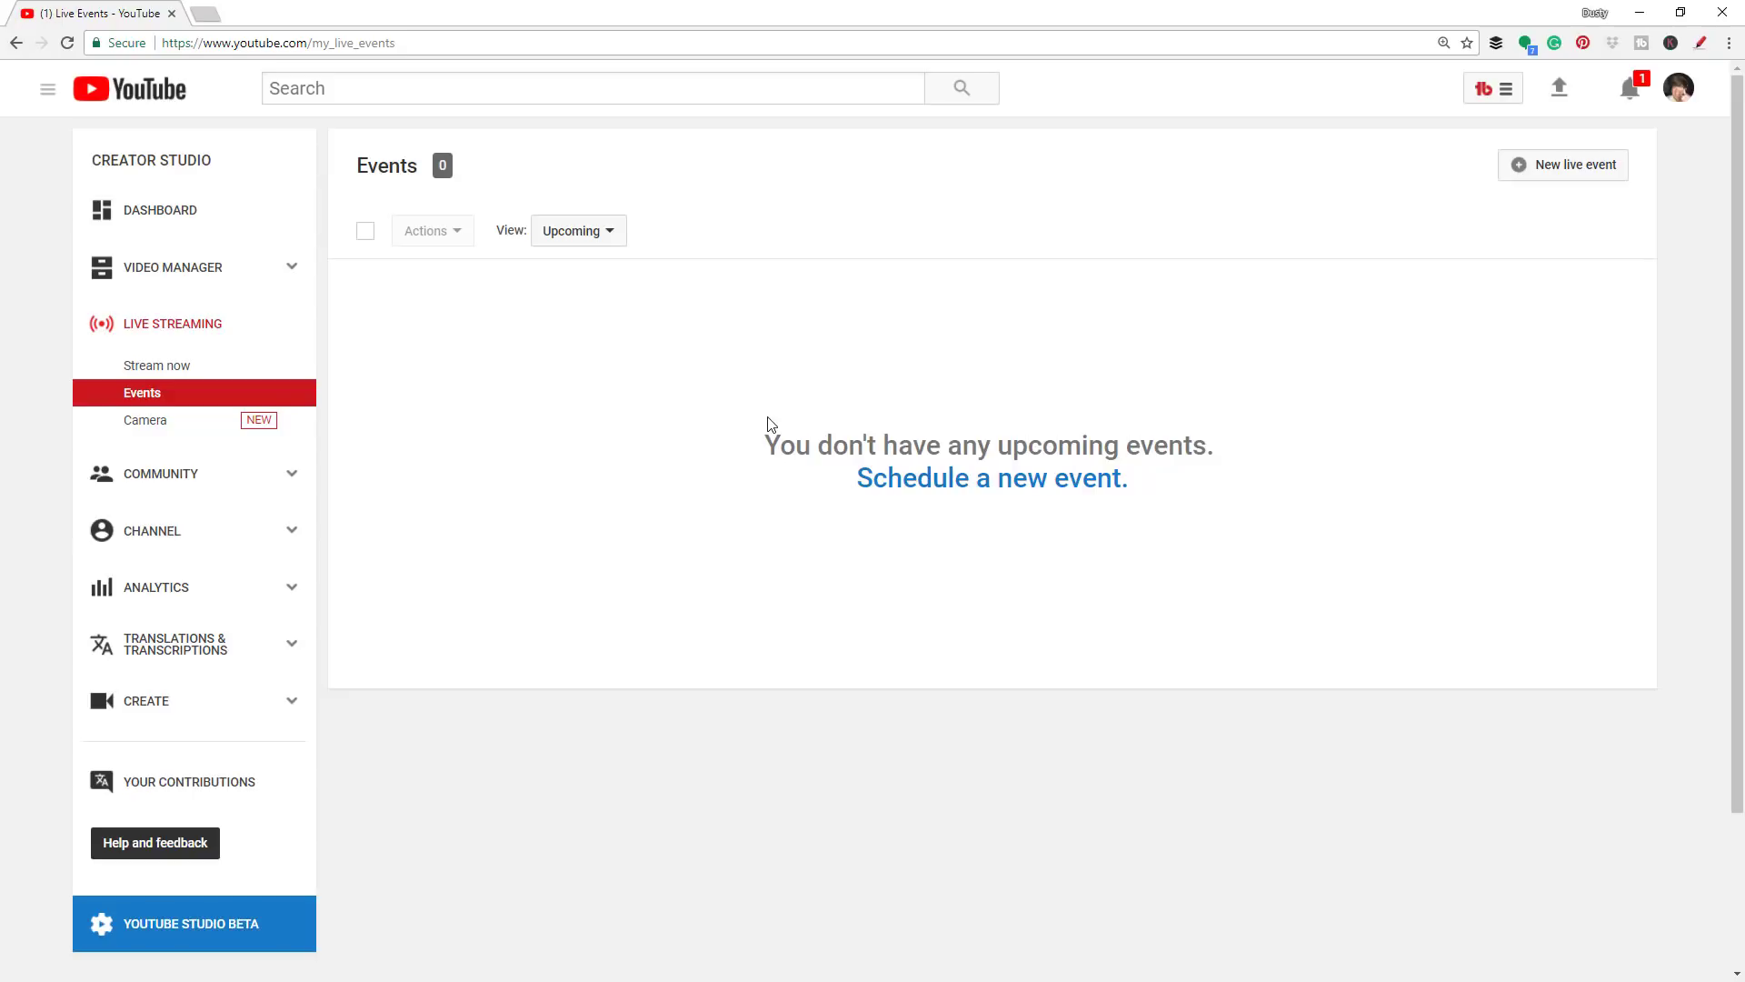
{"action": "left_click", "coordinate": [966, 494]}
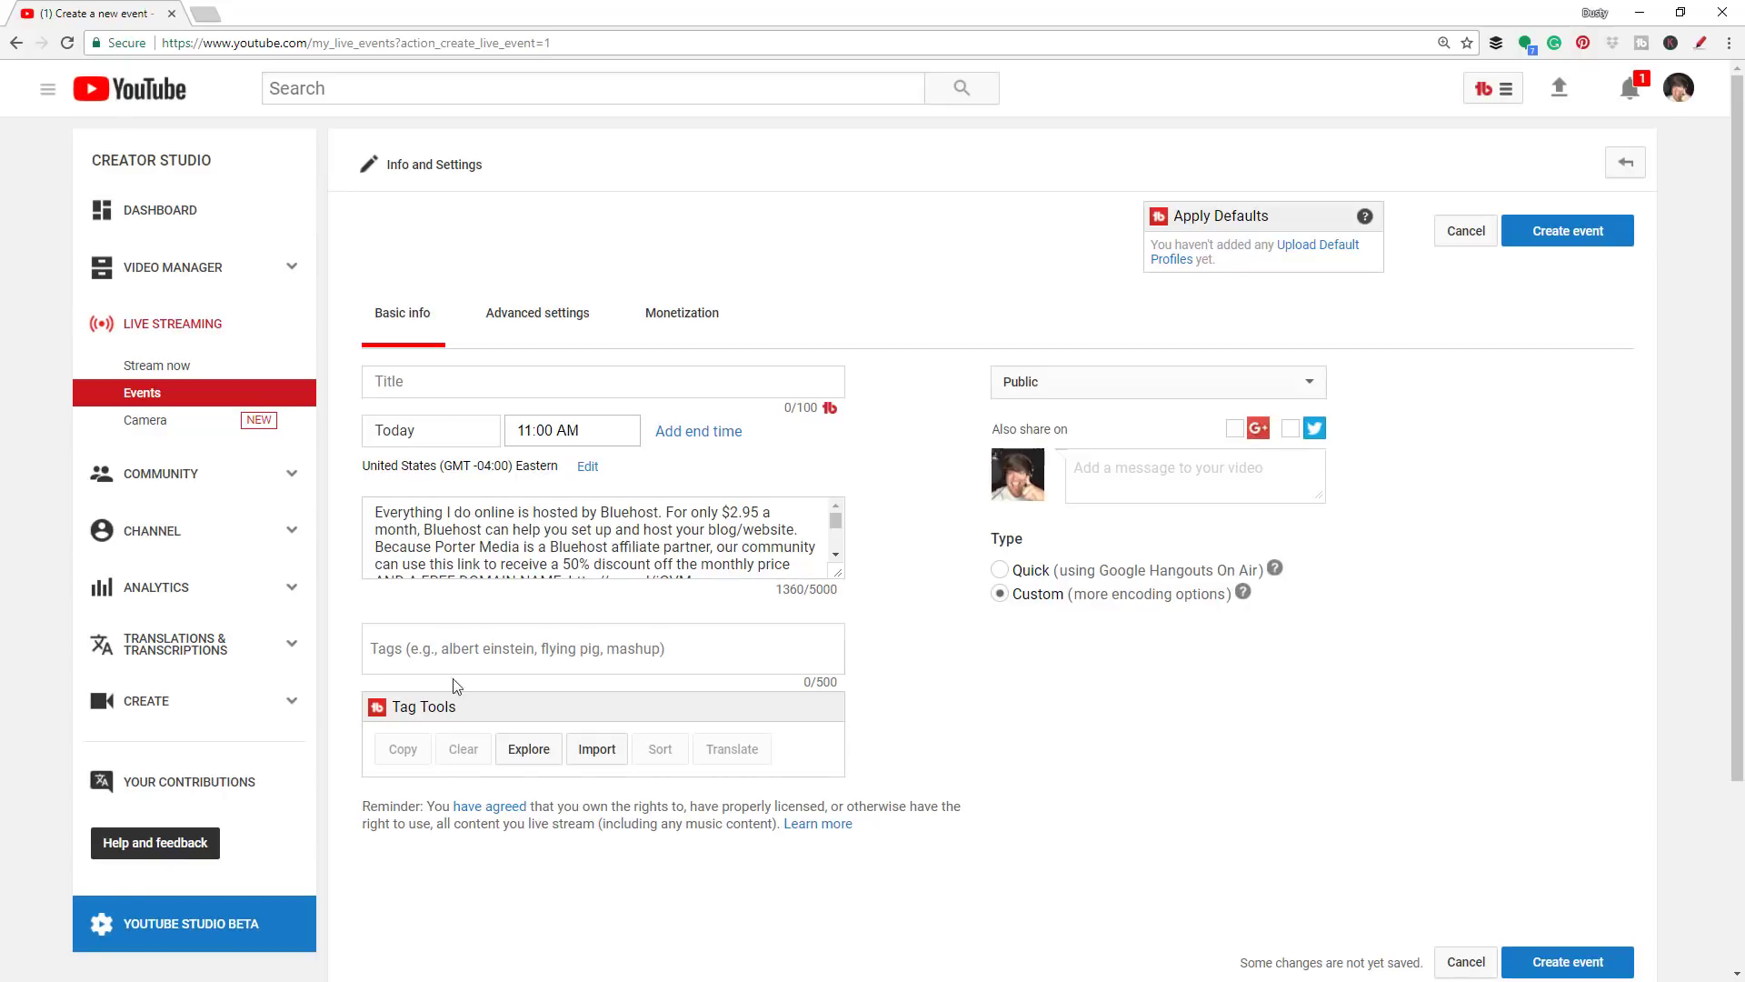
Title the new event "Live Stream Upcoming"
{"action": "left_click", "coordinate": [403, 381]}
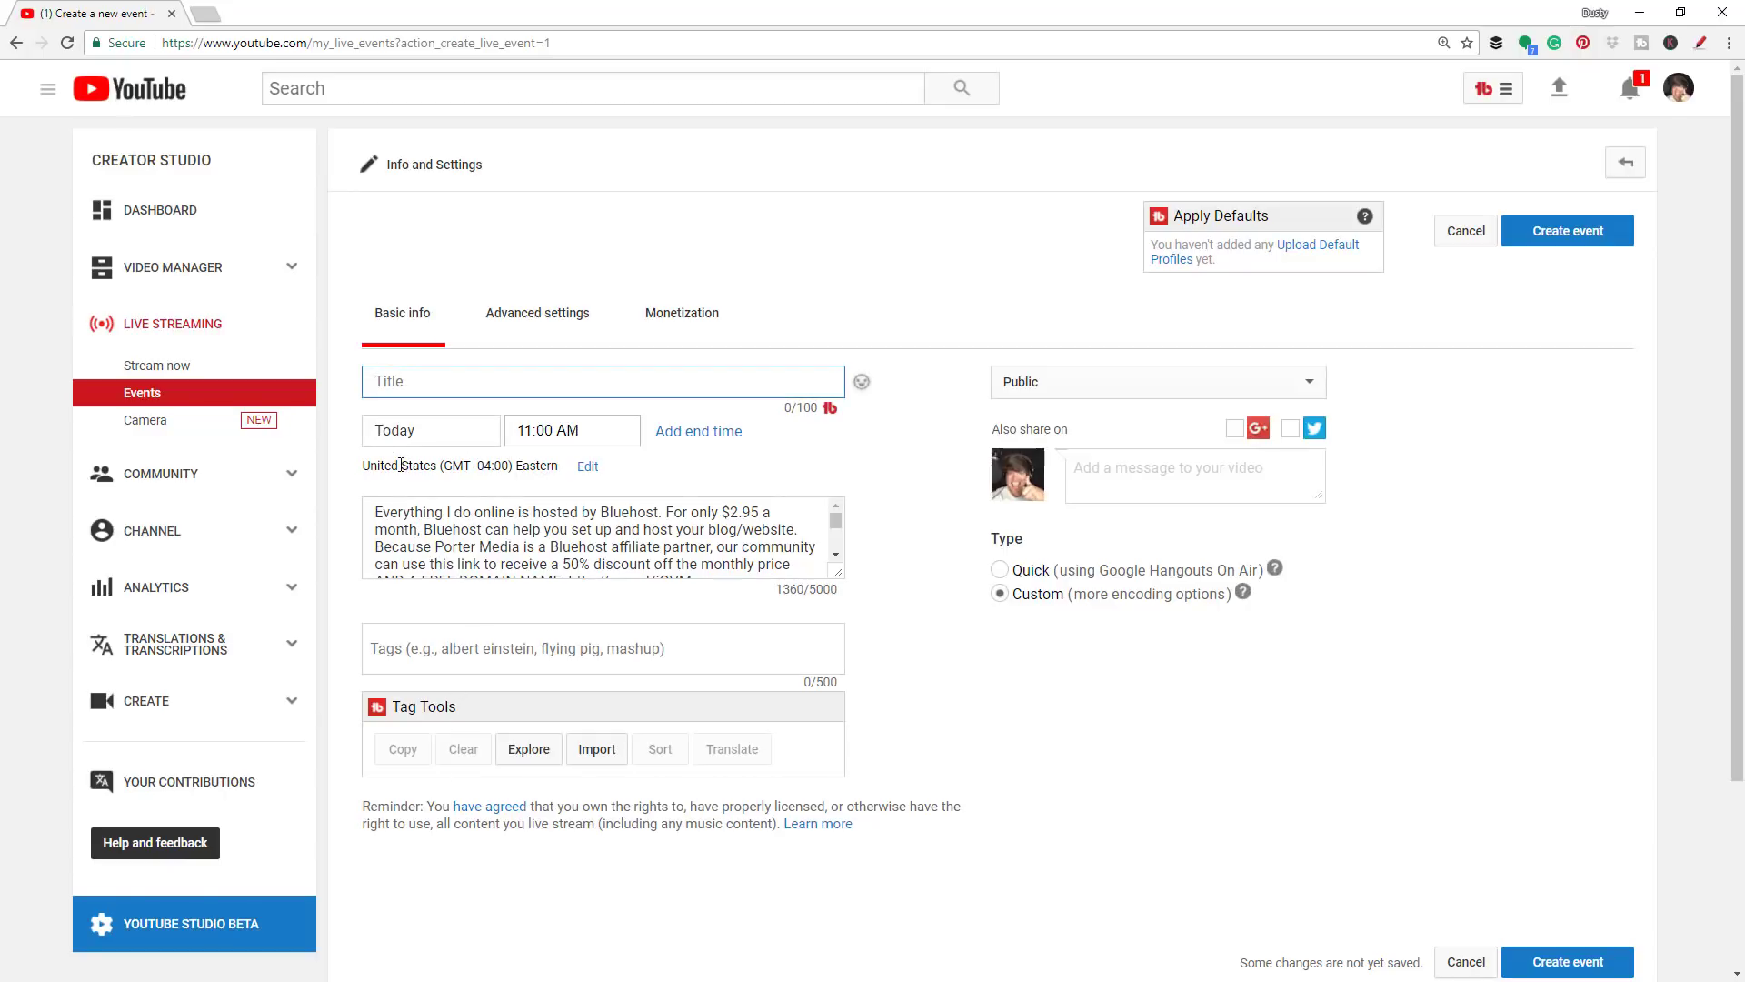
{"action": "type", "text": "Live Stream Up"}
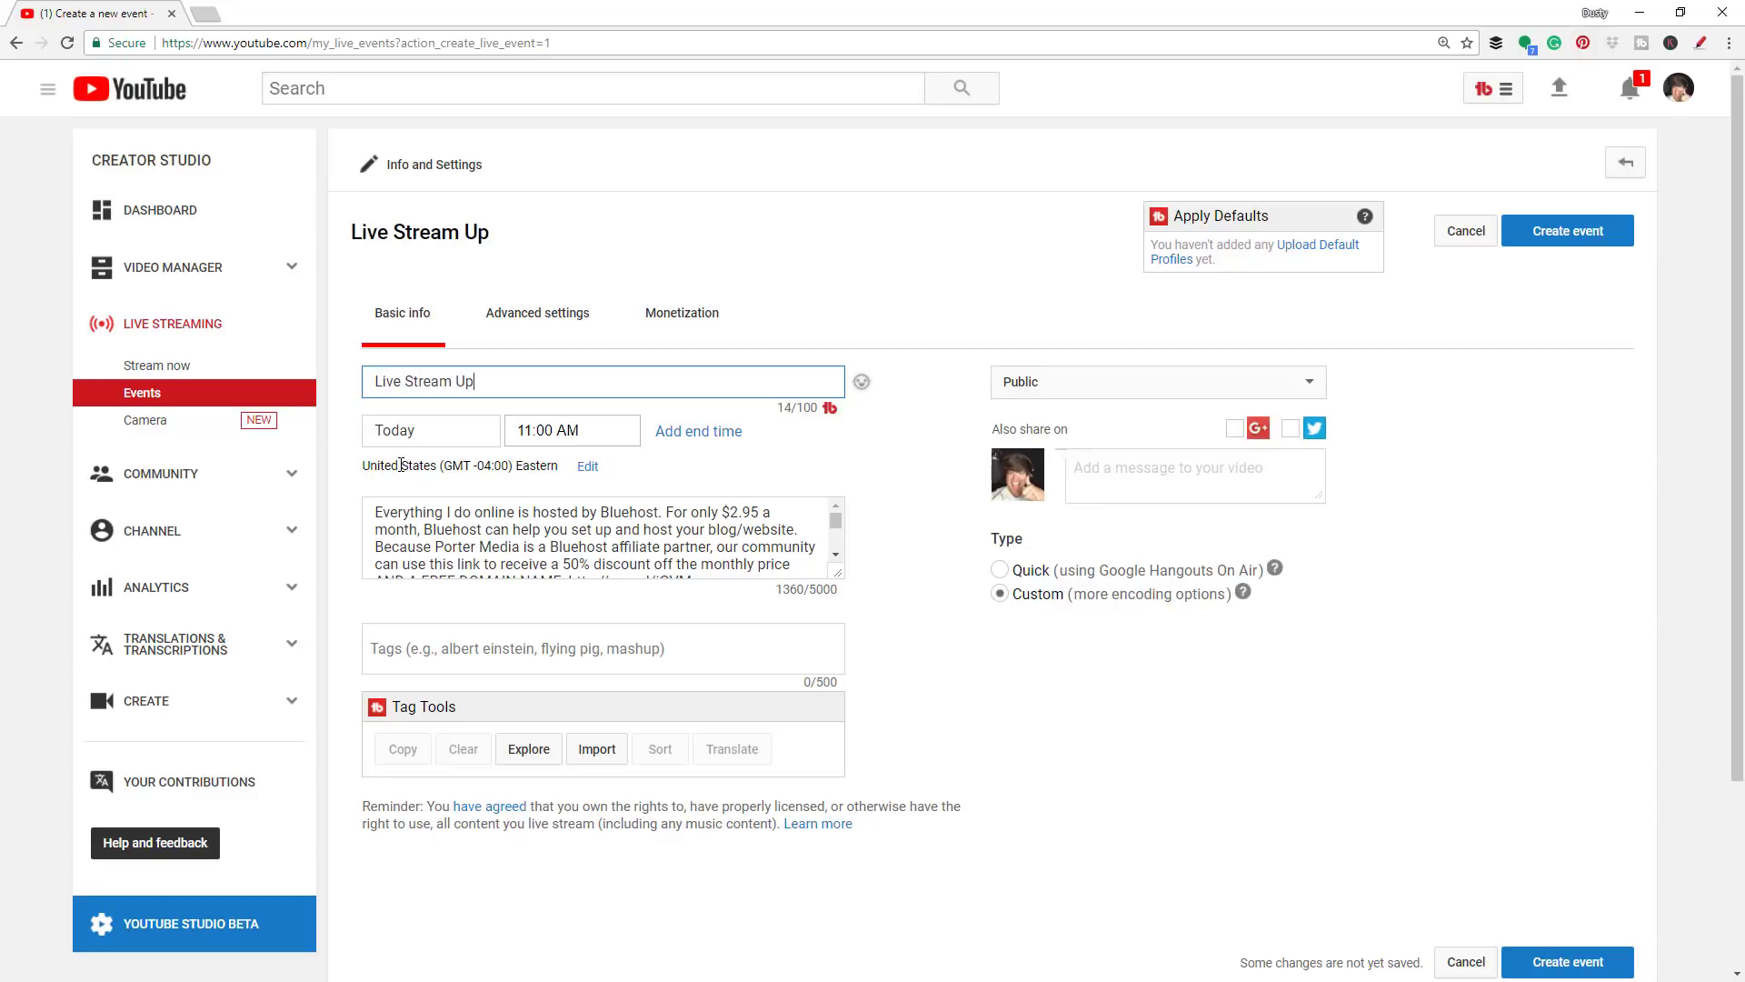
{"action": "type", "text": "coming"}
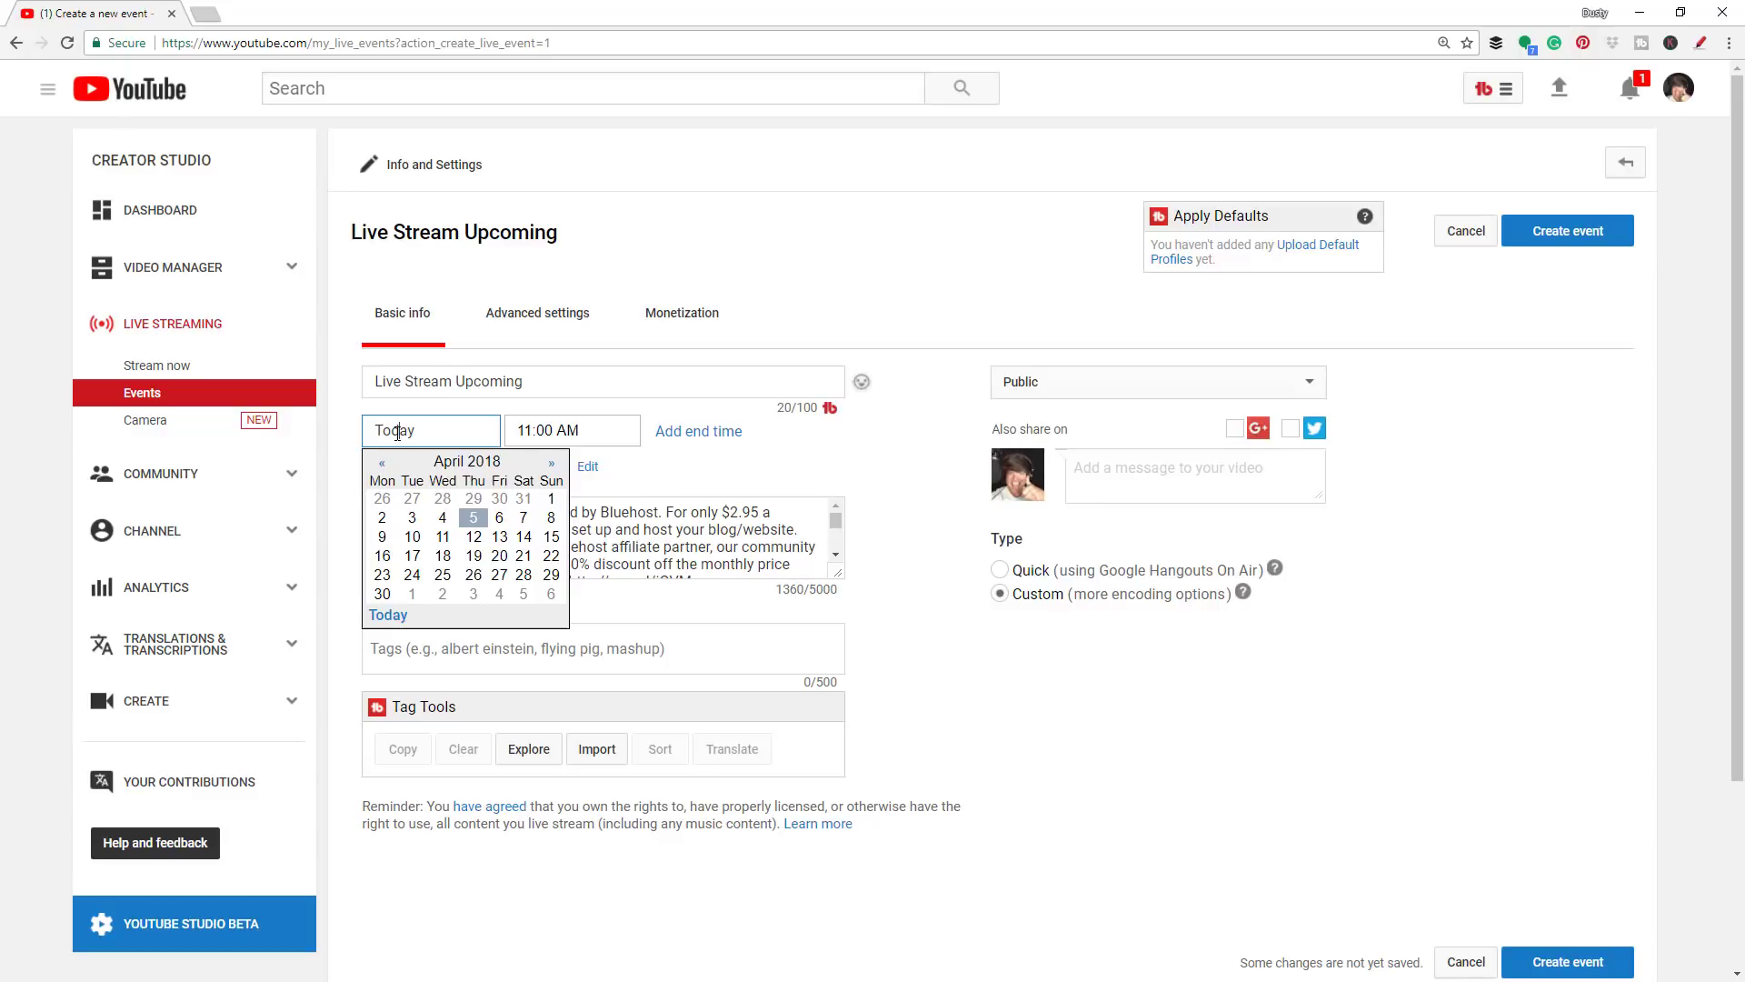
Schedule the event's start for Apr 6, 2018 at 10:30 AM, leaving it without an end time
{"action": "left_click", "coordinate": [499, 518]}
{"action": "left_click", "coordinate": [545, 431]}
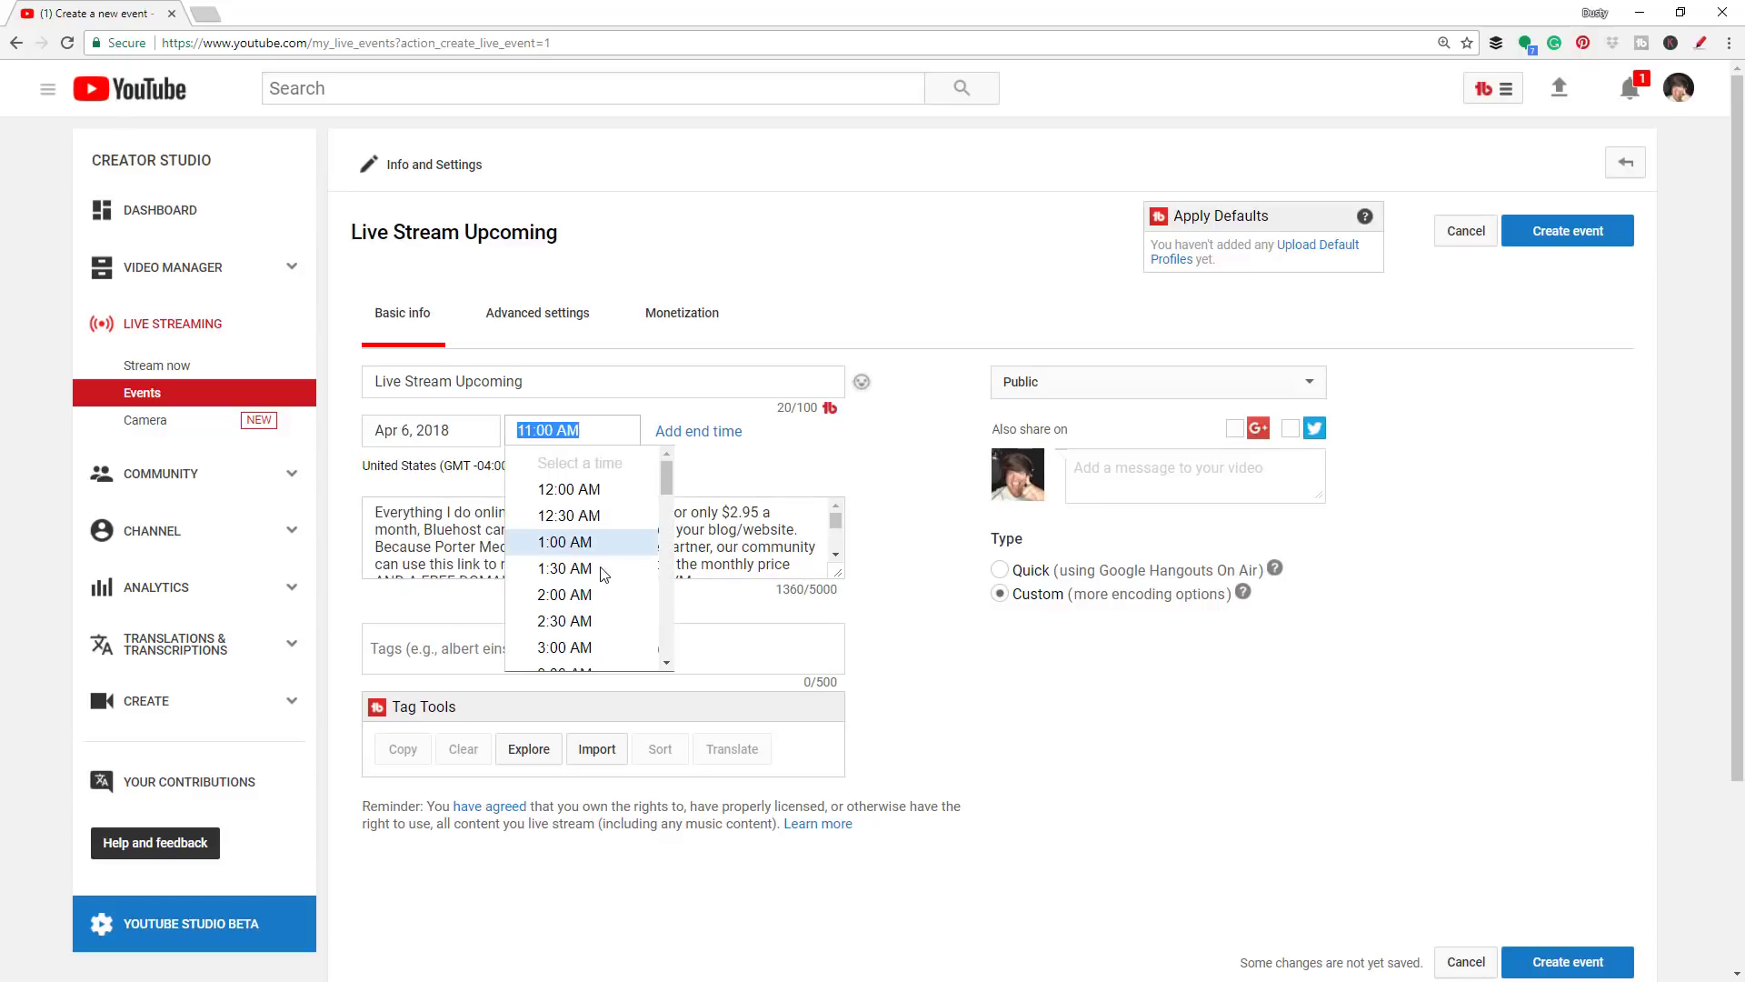
{"action": "scroll", "coordinate": [586, 618], "scroll_direction": "down", "scroll_amount": 1}
{"action": "scroll", "coordinate": [586, 618], "scroll_direction": "up", "scroll_amount": 2}
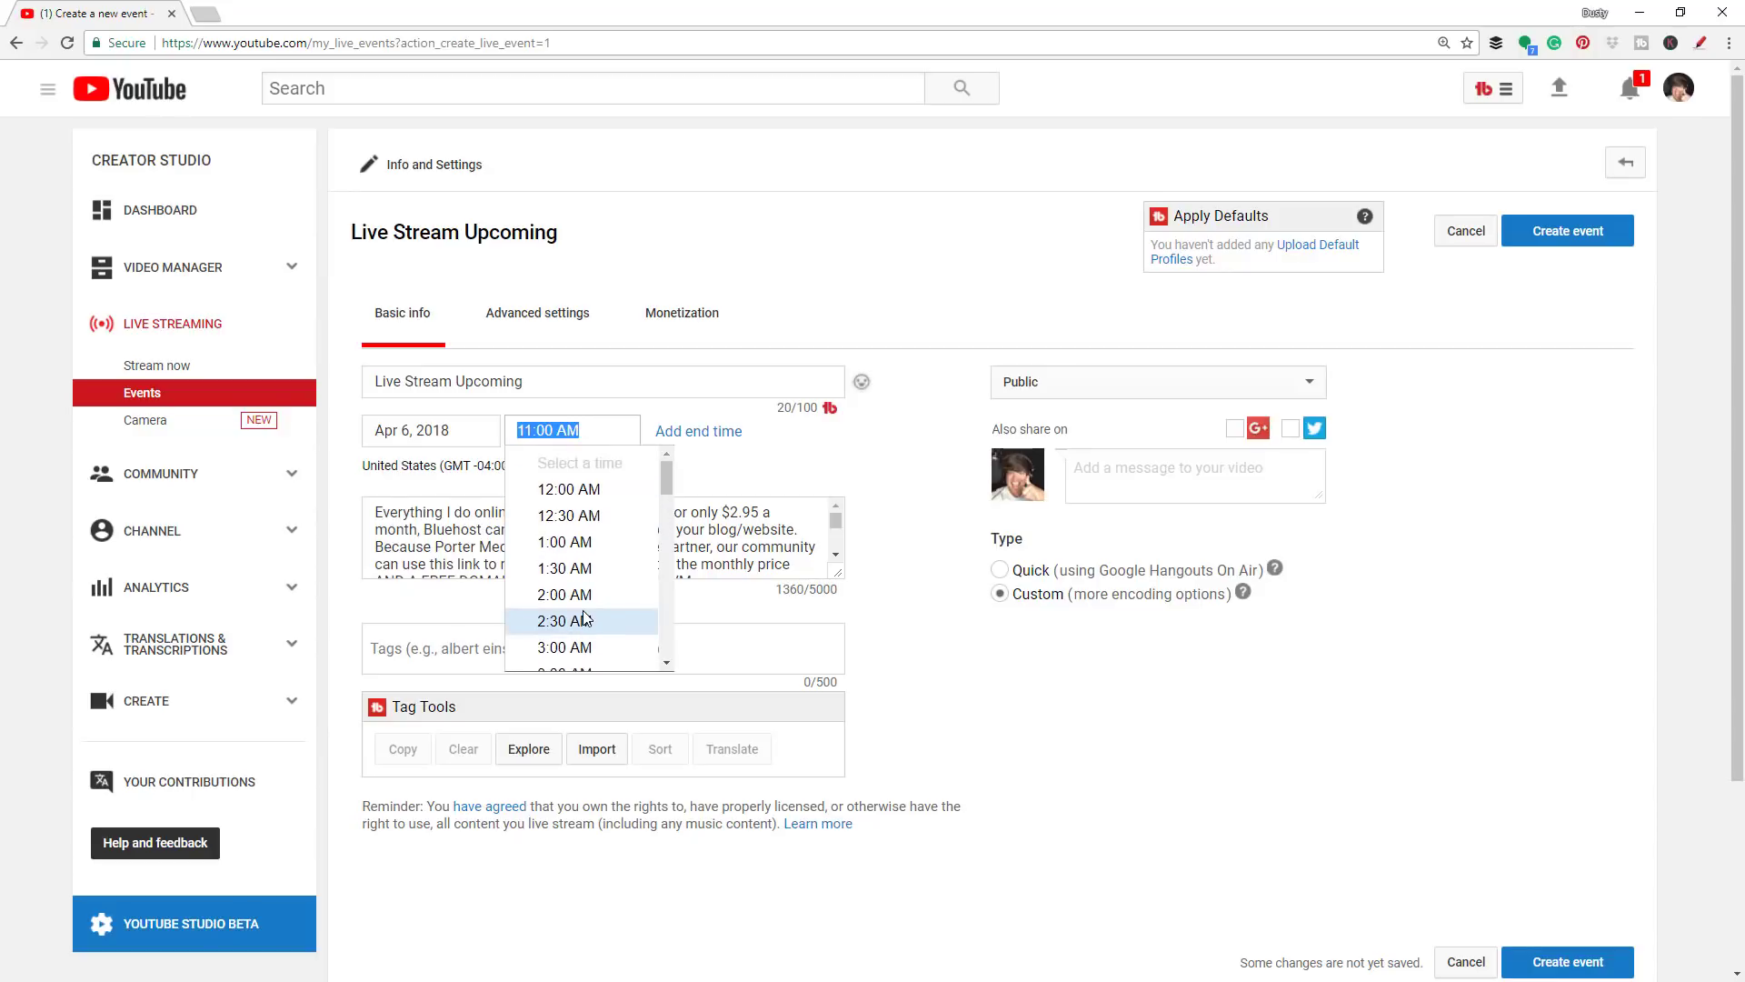
{"action": "scroll", "coordinate": [586, 618], "scroll_direction": "down", "scroll_amount": 6}
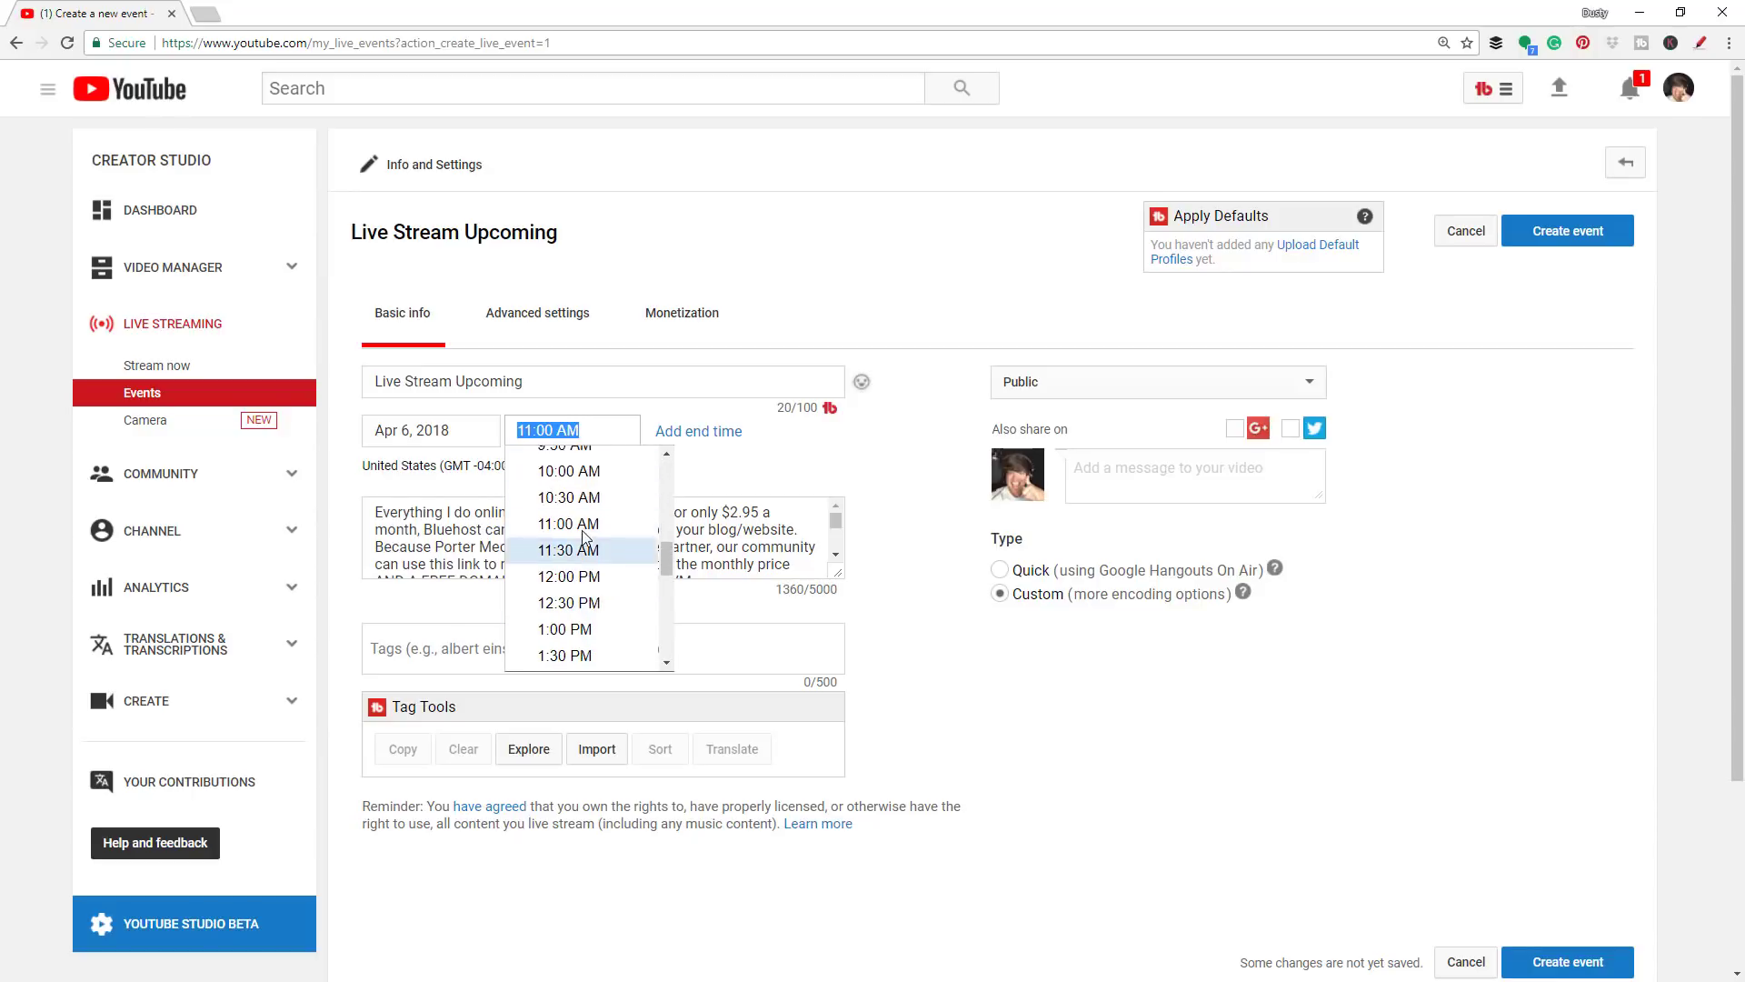
{"action": "left_click", "coordinate": [576, 501]}
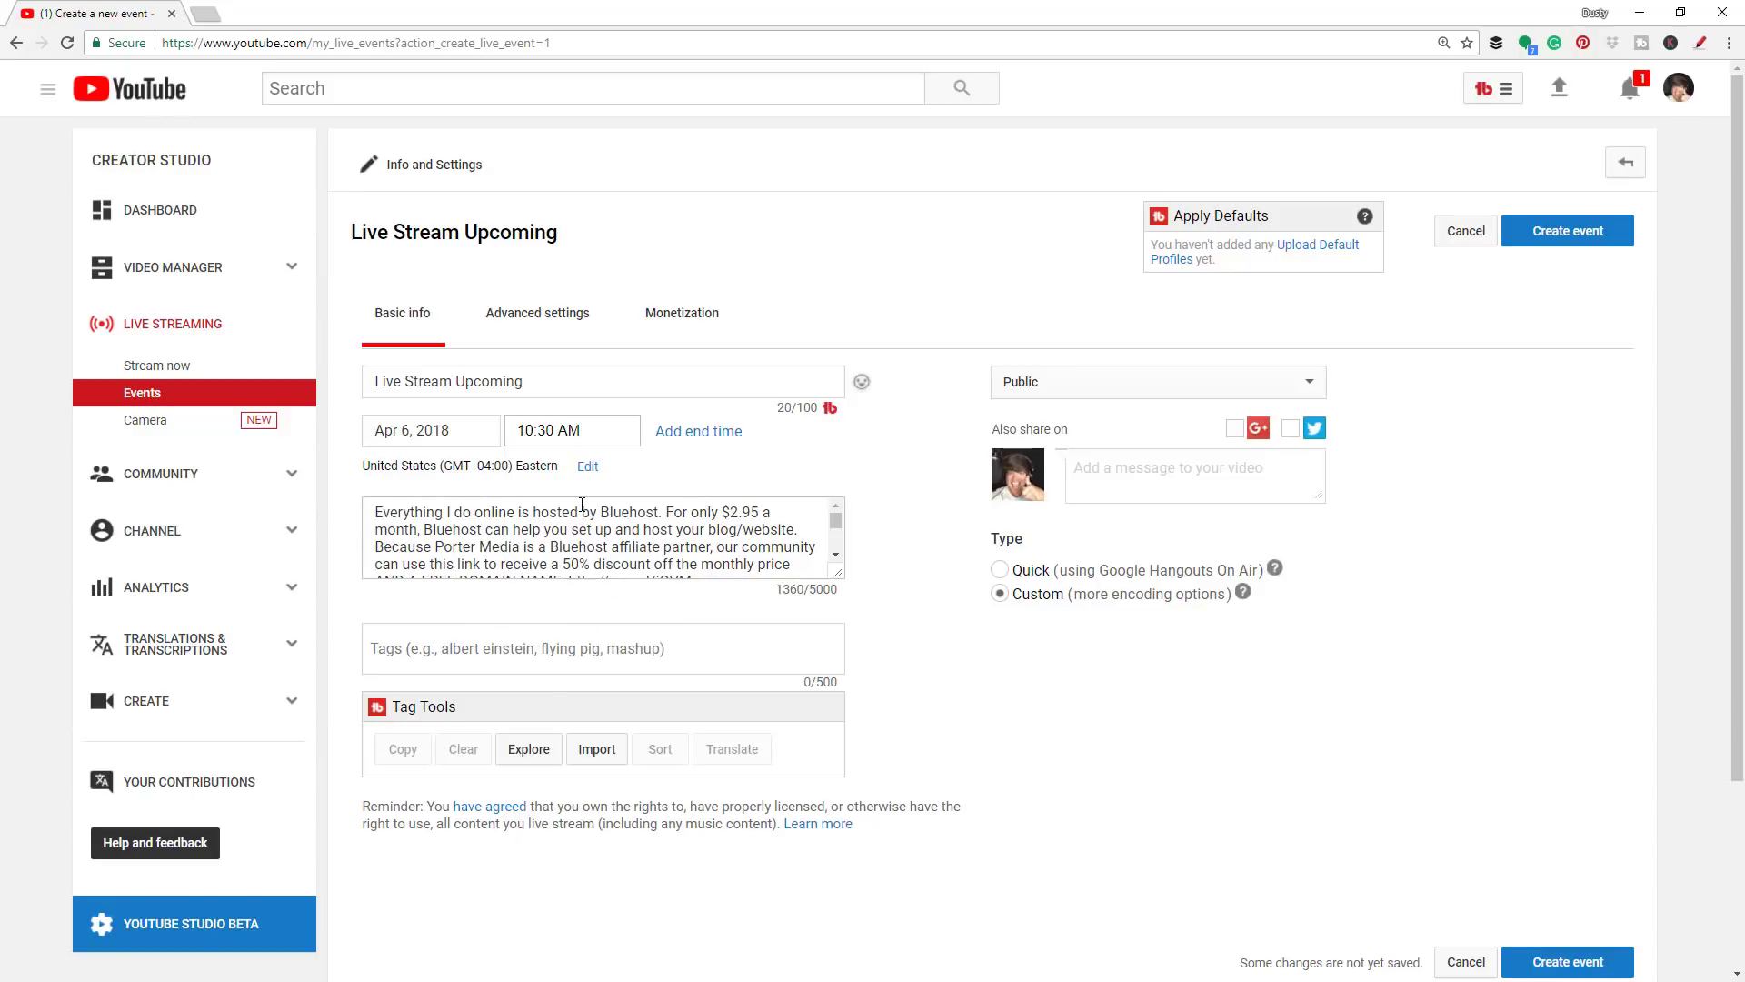
{"action": "left_click", "coordinate": [670, 438]}
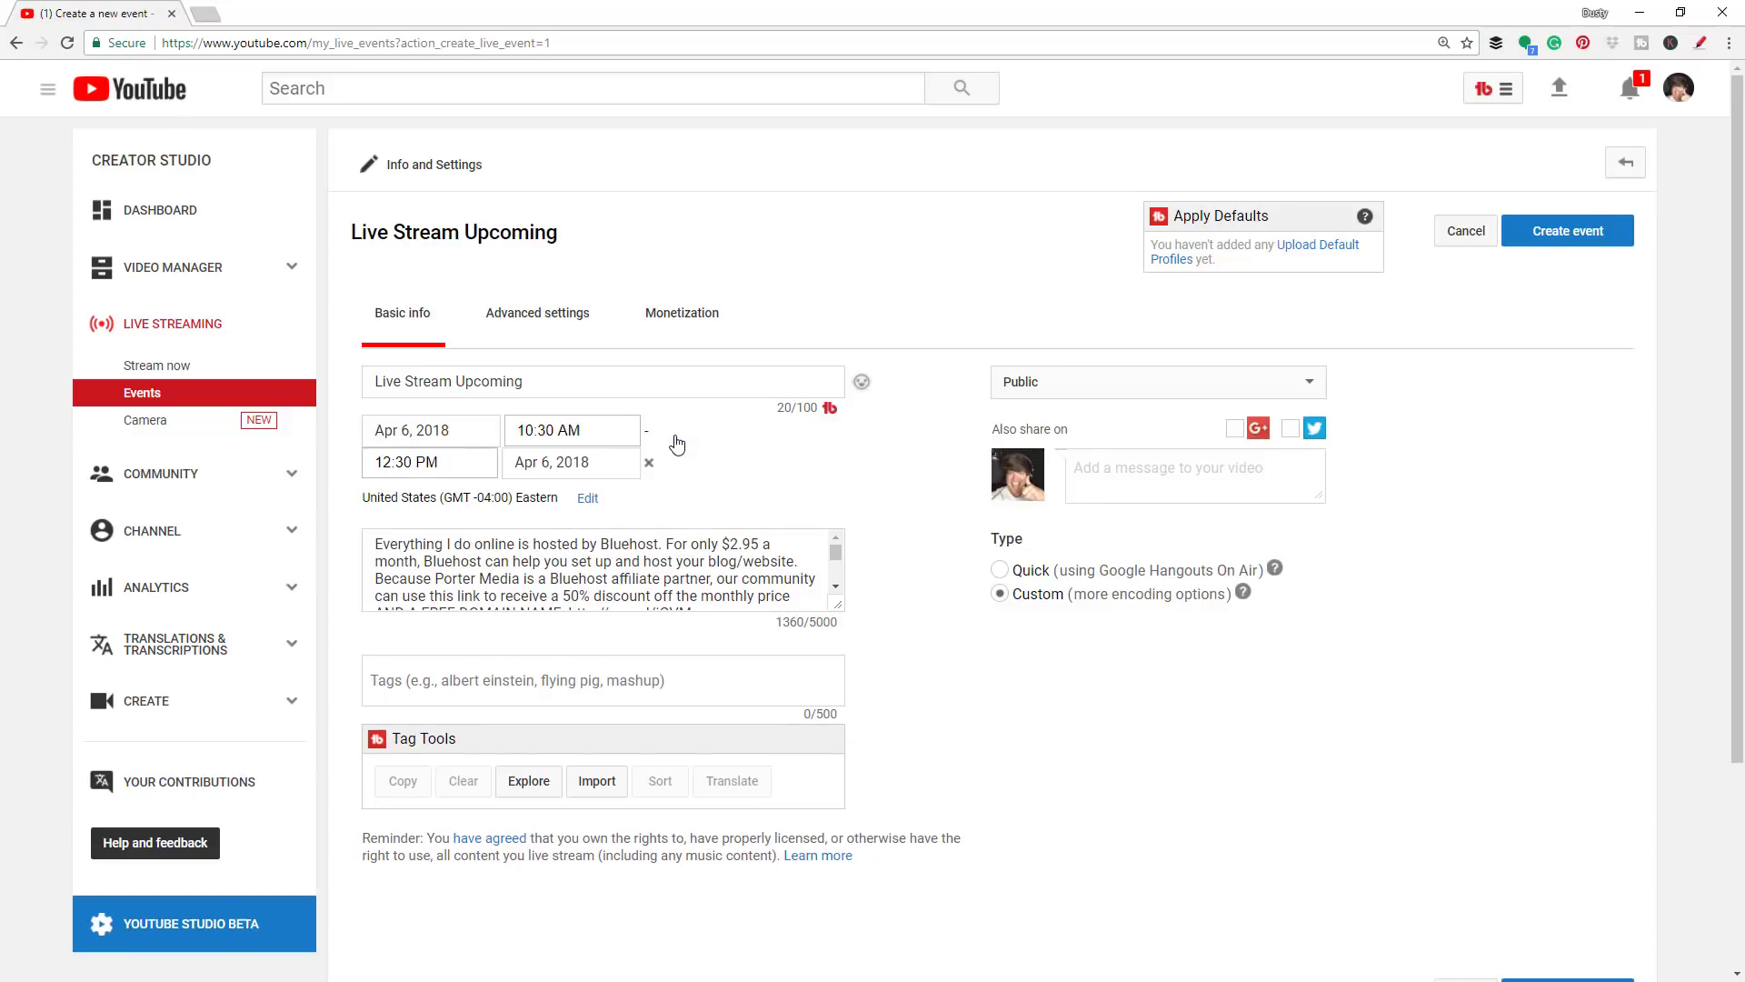
{"action": "left_click", "coordinate": [647, 462]}
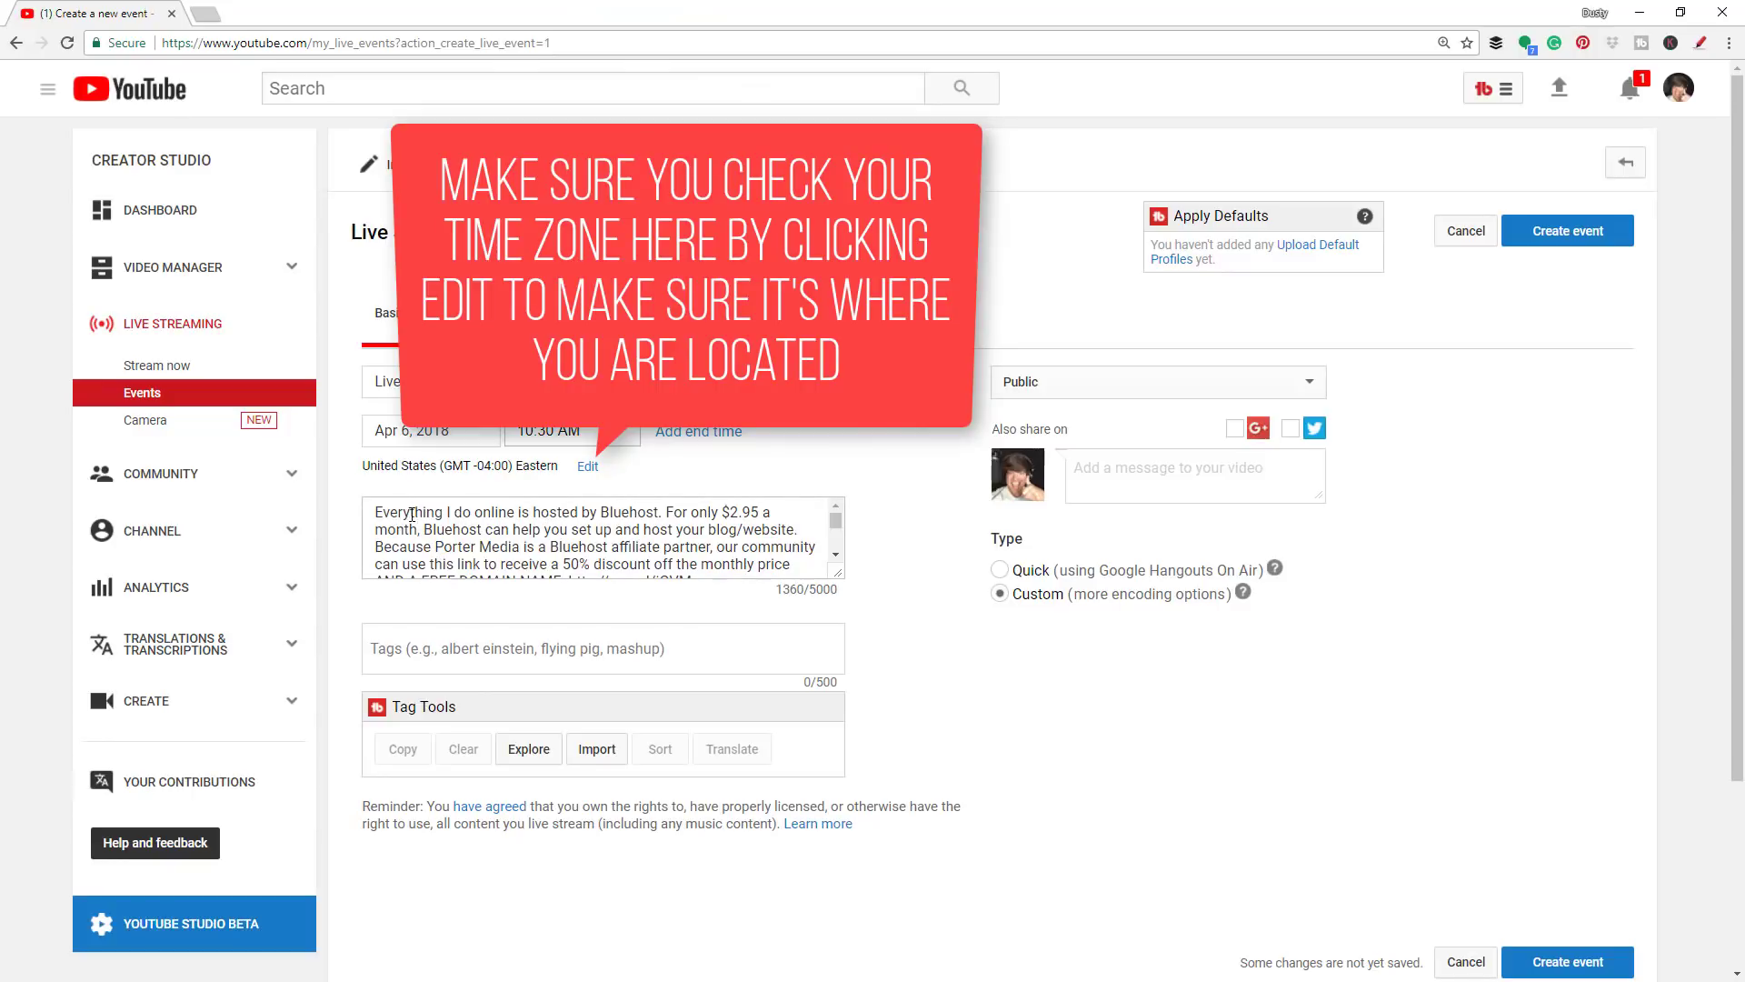
Insert "What the stream is about." above the default text in the event description, separated by a blank line
{"action": "left_click", "coordinate": [368, 507]}
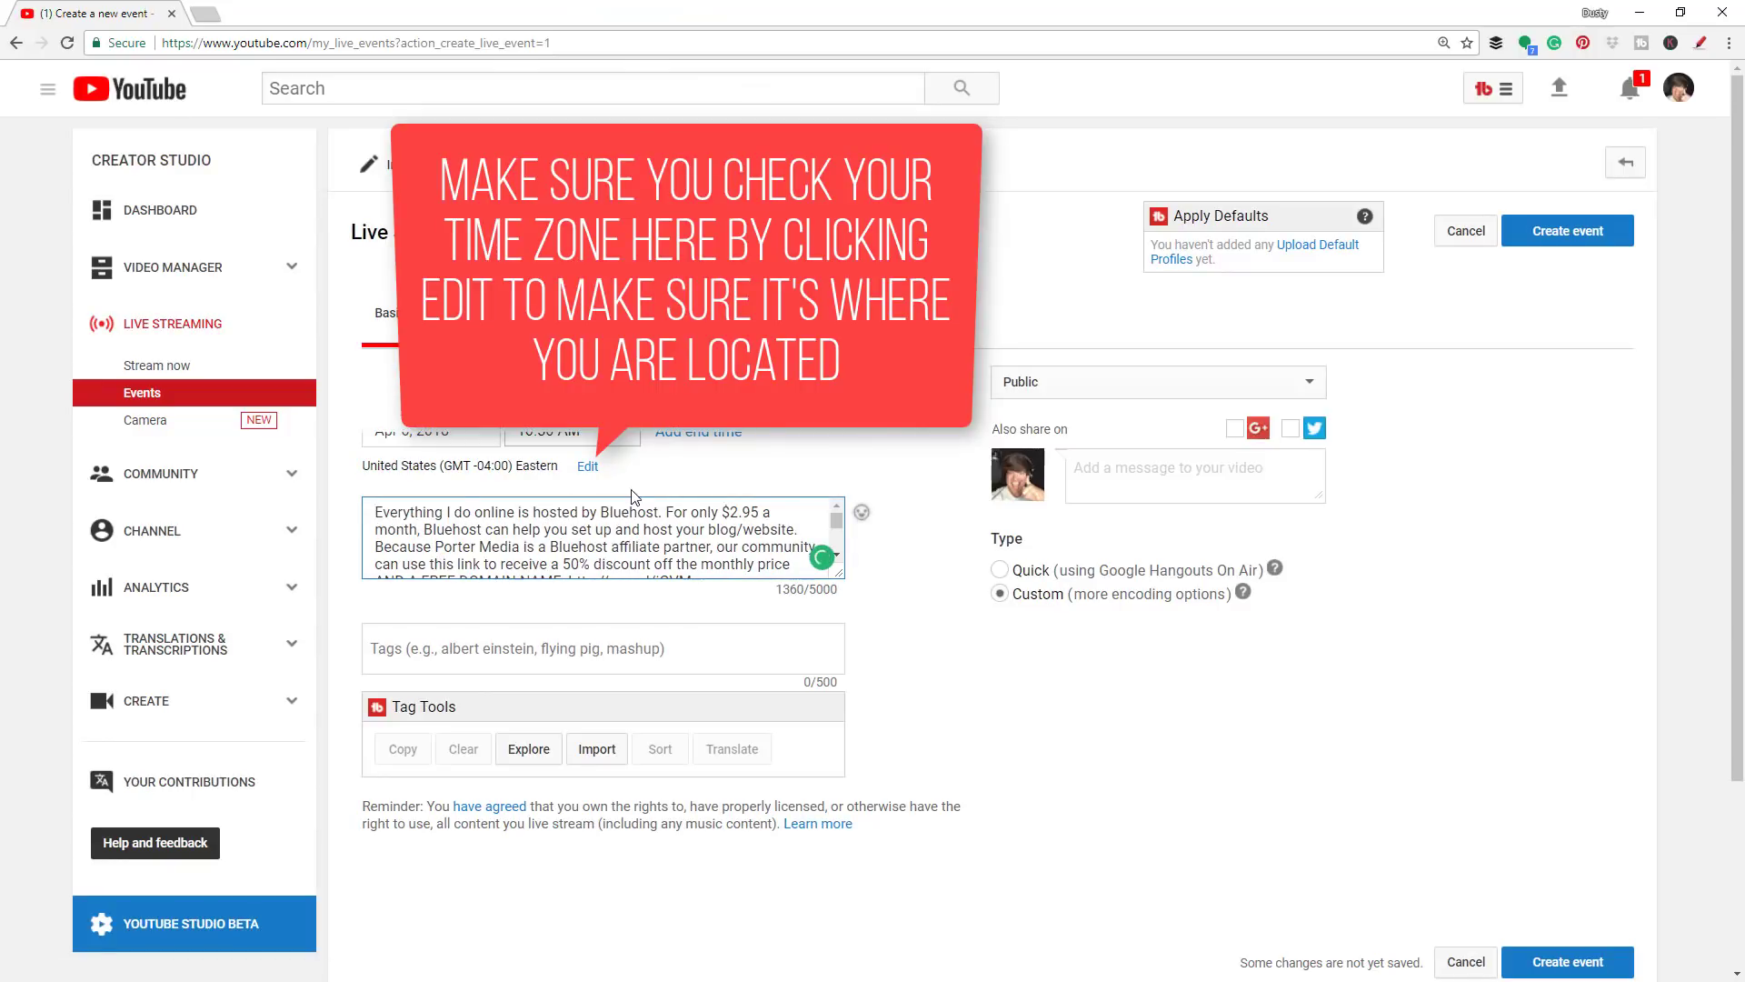
{"action": "key", "text": "Return"}
{"action": "key", "text": "Return"}
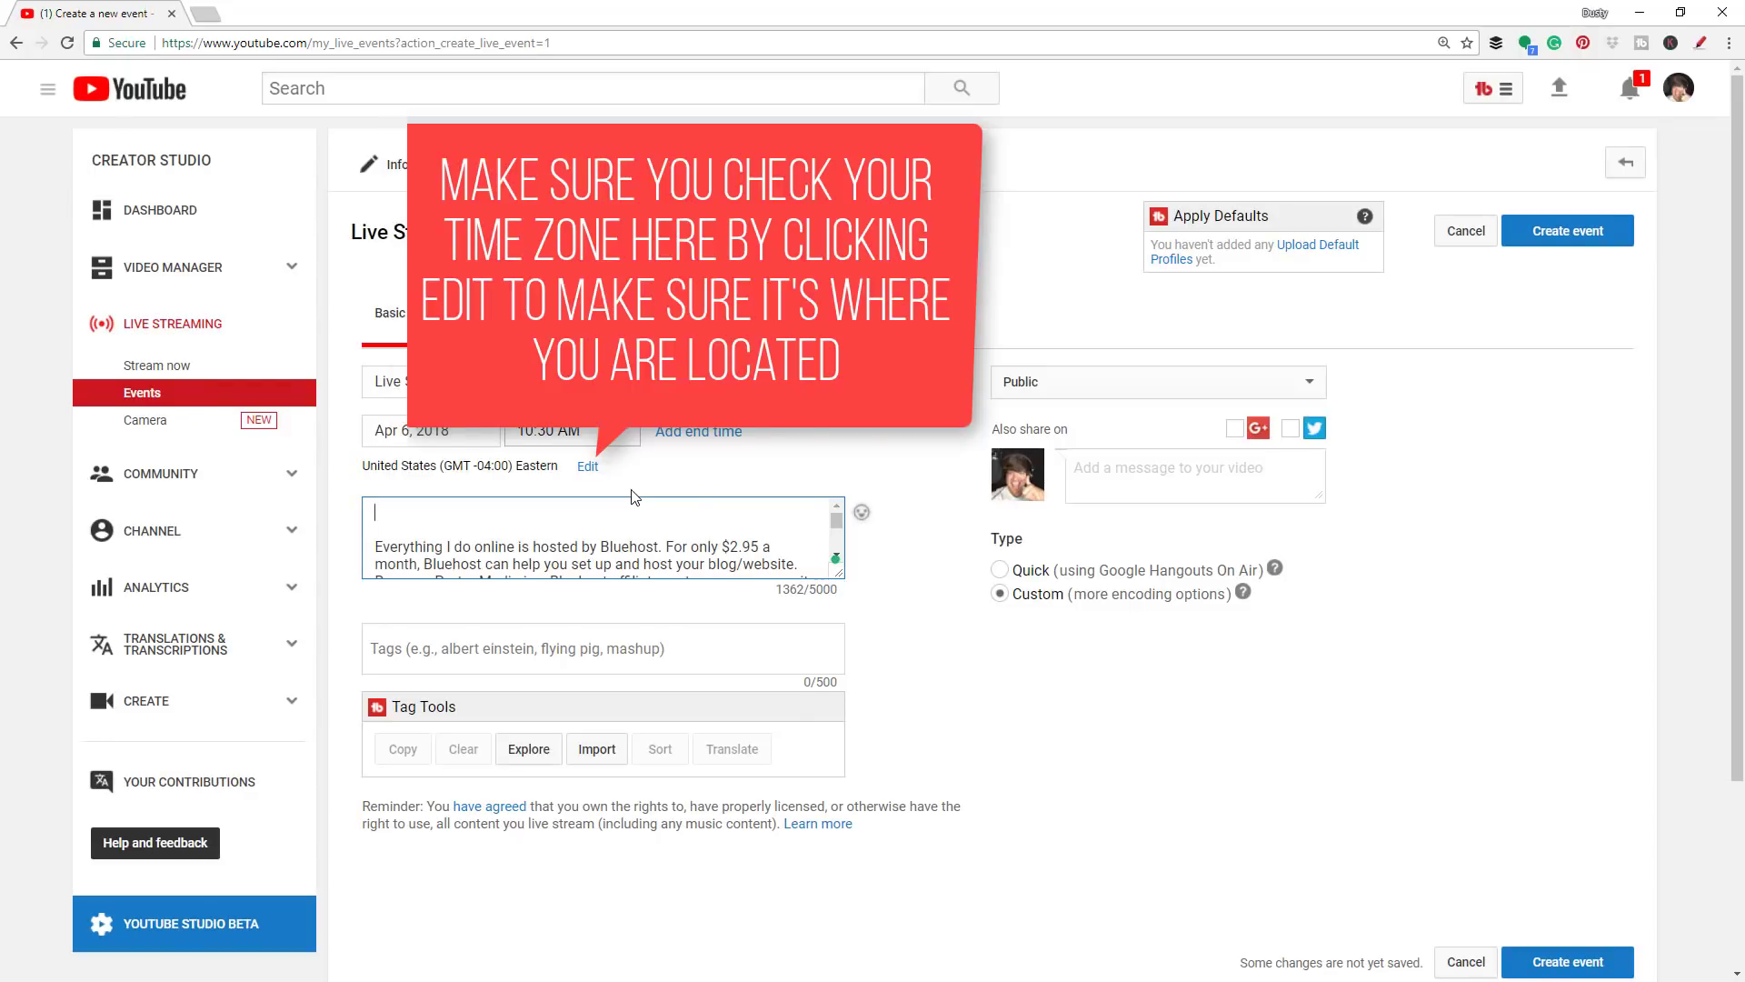
{"action": "type", "text": "What the stream"}
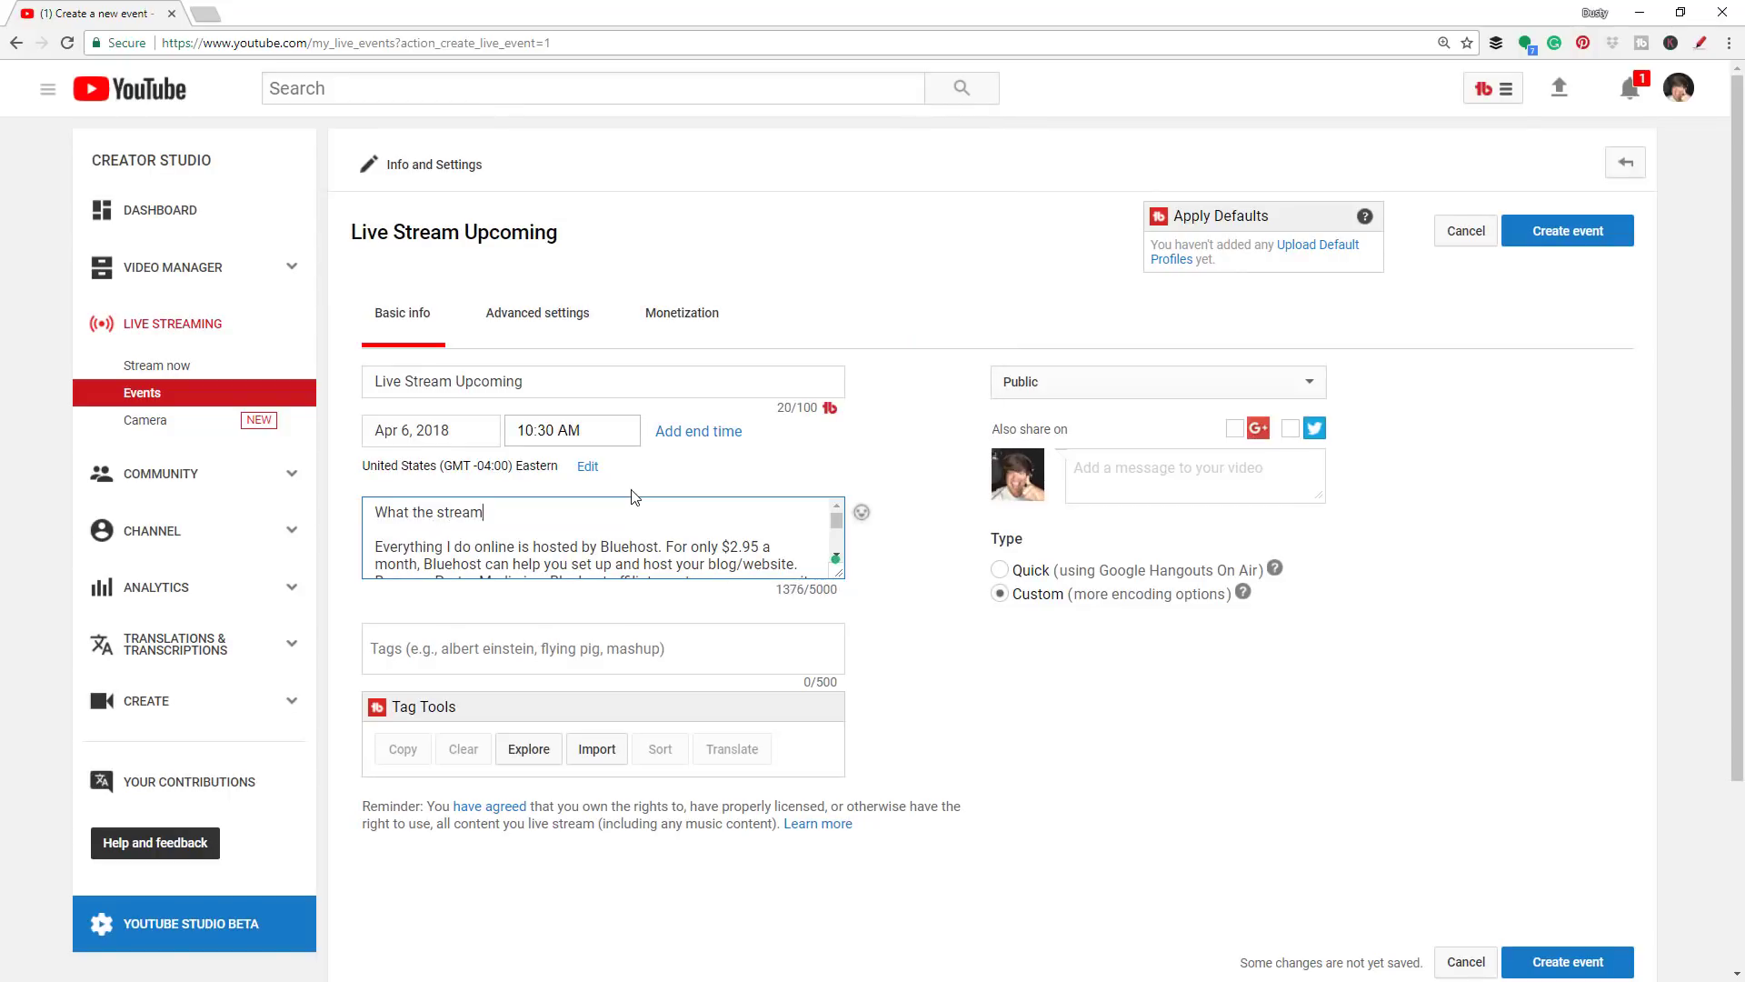
{"action": "type", "text": " is about."}
Enlarge the description box to look over its full text, and shrink it again
{"action": "left_click_drag", "start_coordinate": [838, 582], "coordinate": [838, 925]}
{"action": "scroll", "coordinate": [713, 748], "scroll_direction": "down", "scroll_amount": 5}
{"action": "scroll", "coordinate": [799, 908], "scroll_direction": "up", "scroll_amount": 5}
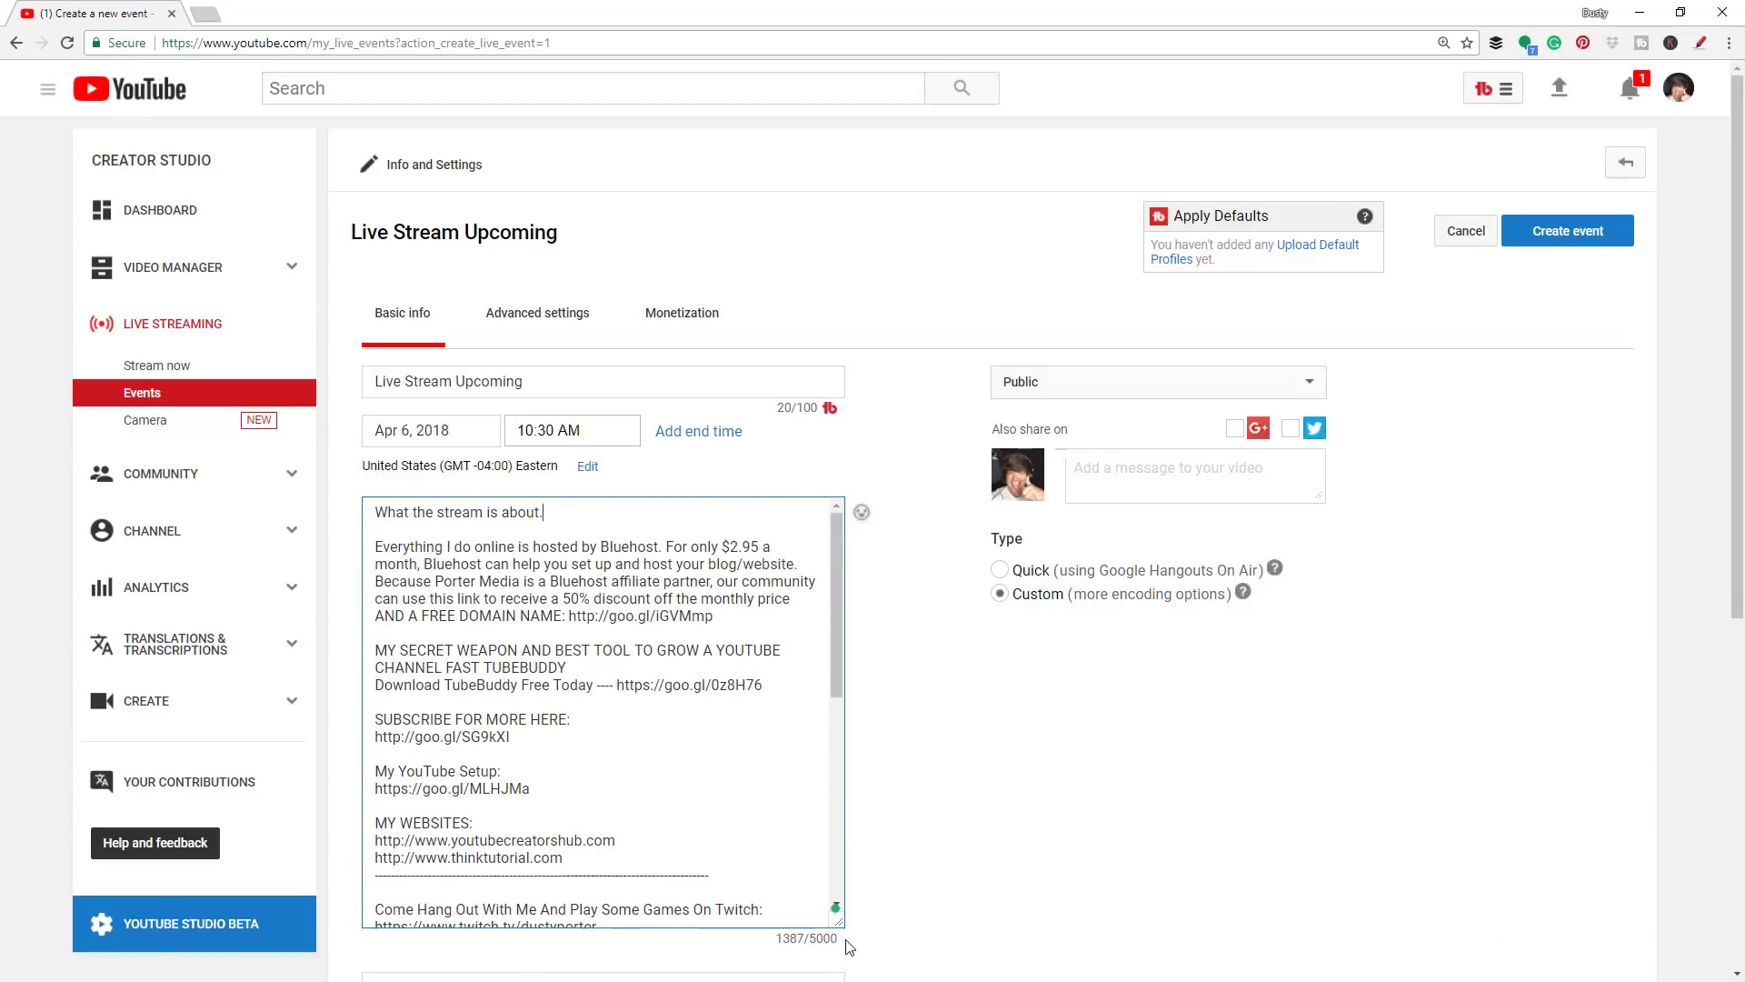
{"action": "left_click_drag", "start_coordinate": [840, 927], "coordinate": [840, 541]}
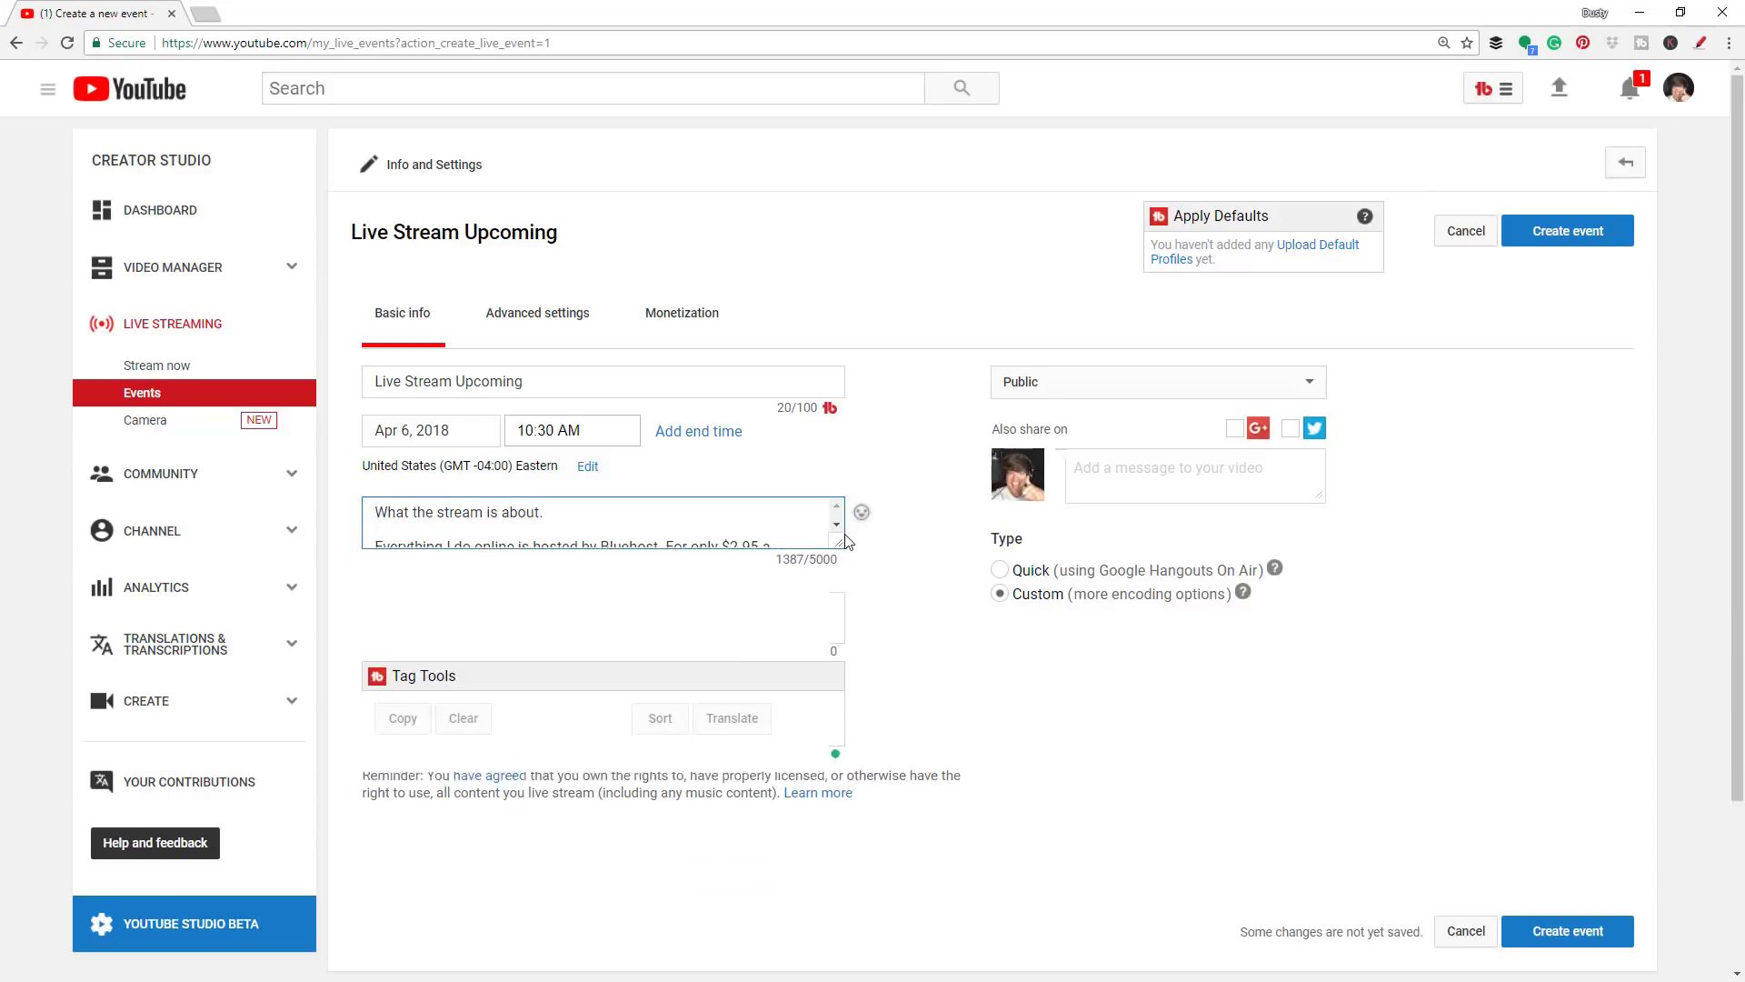
{"action": "left_click", "coordinate": [846, 604]}
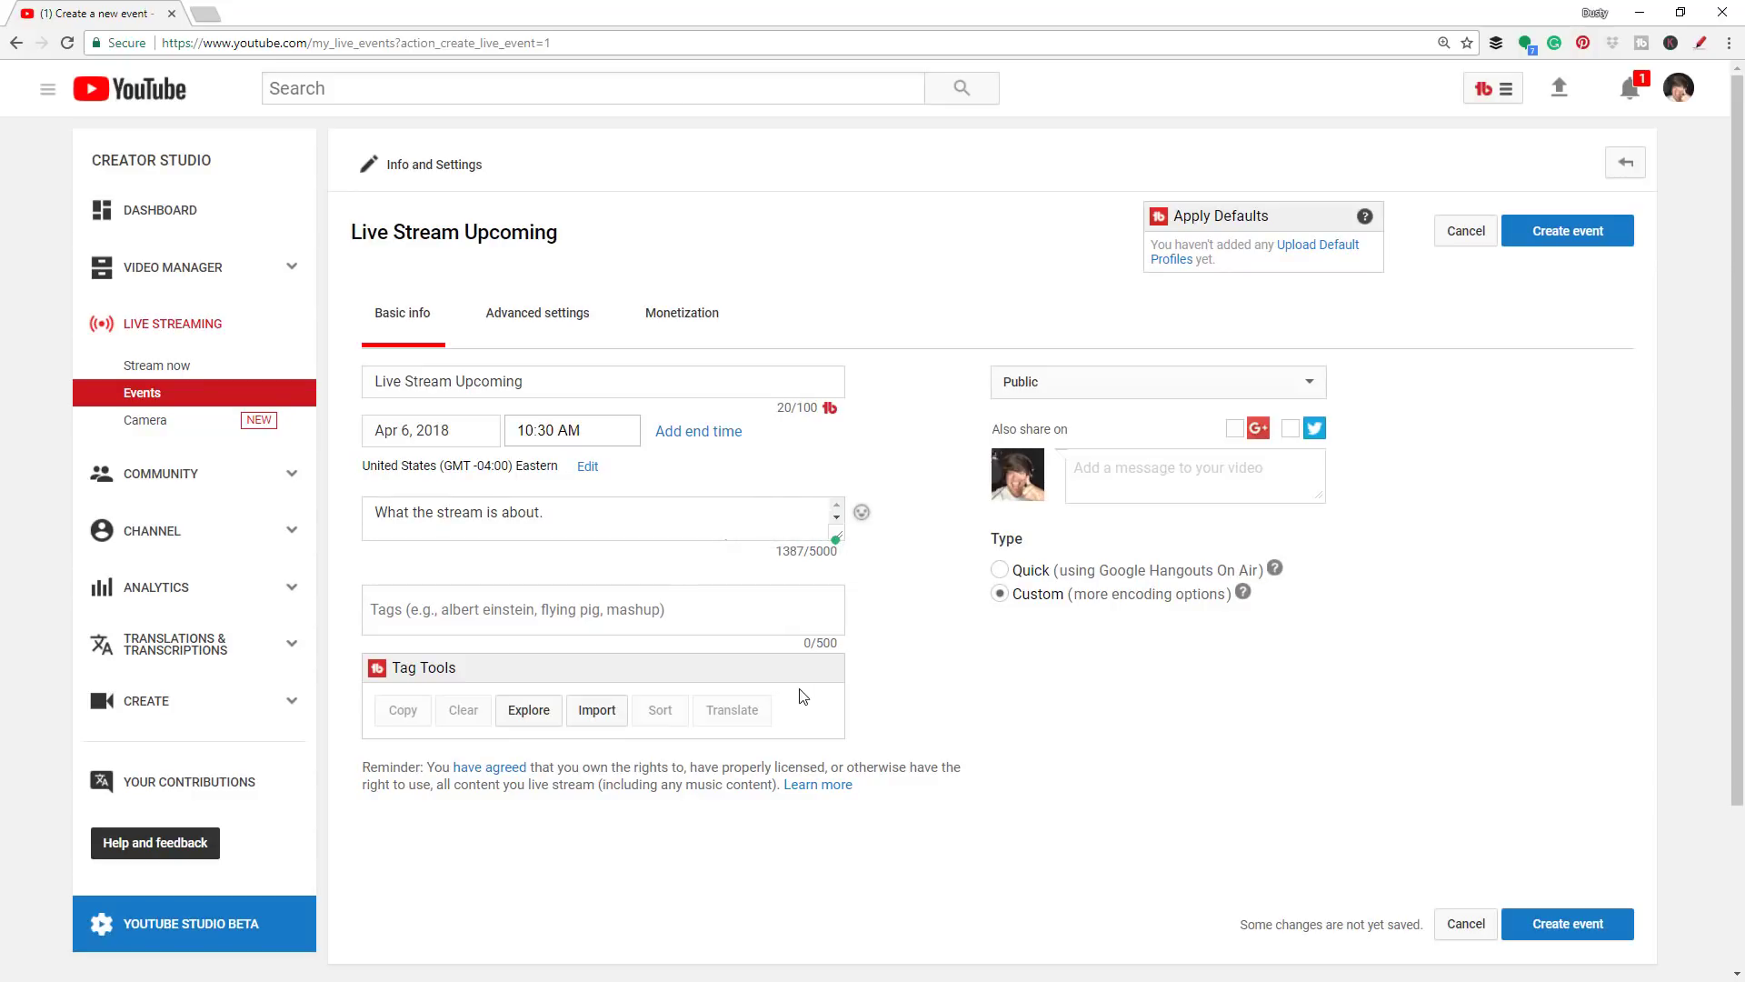
Add the tags "youtube", "youtube training" and "youtube education" to the event
{"action": "left_click", "coordinate": [428, 601]}
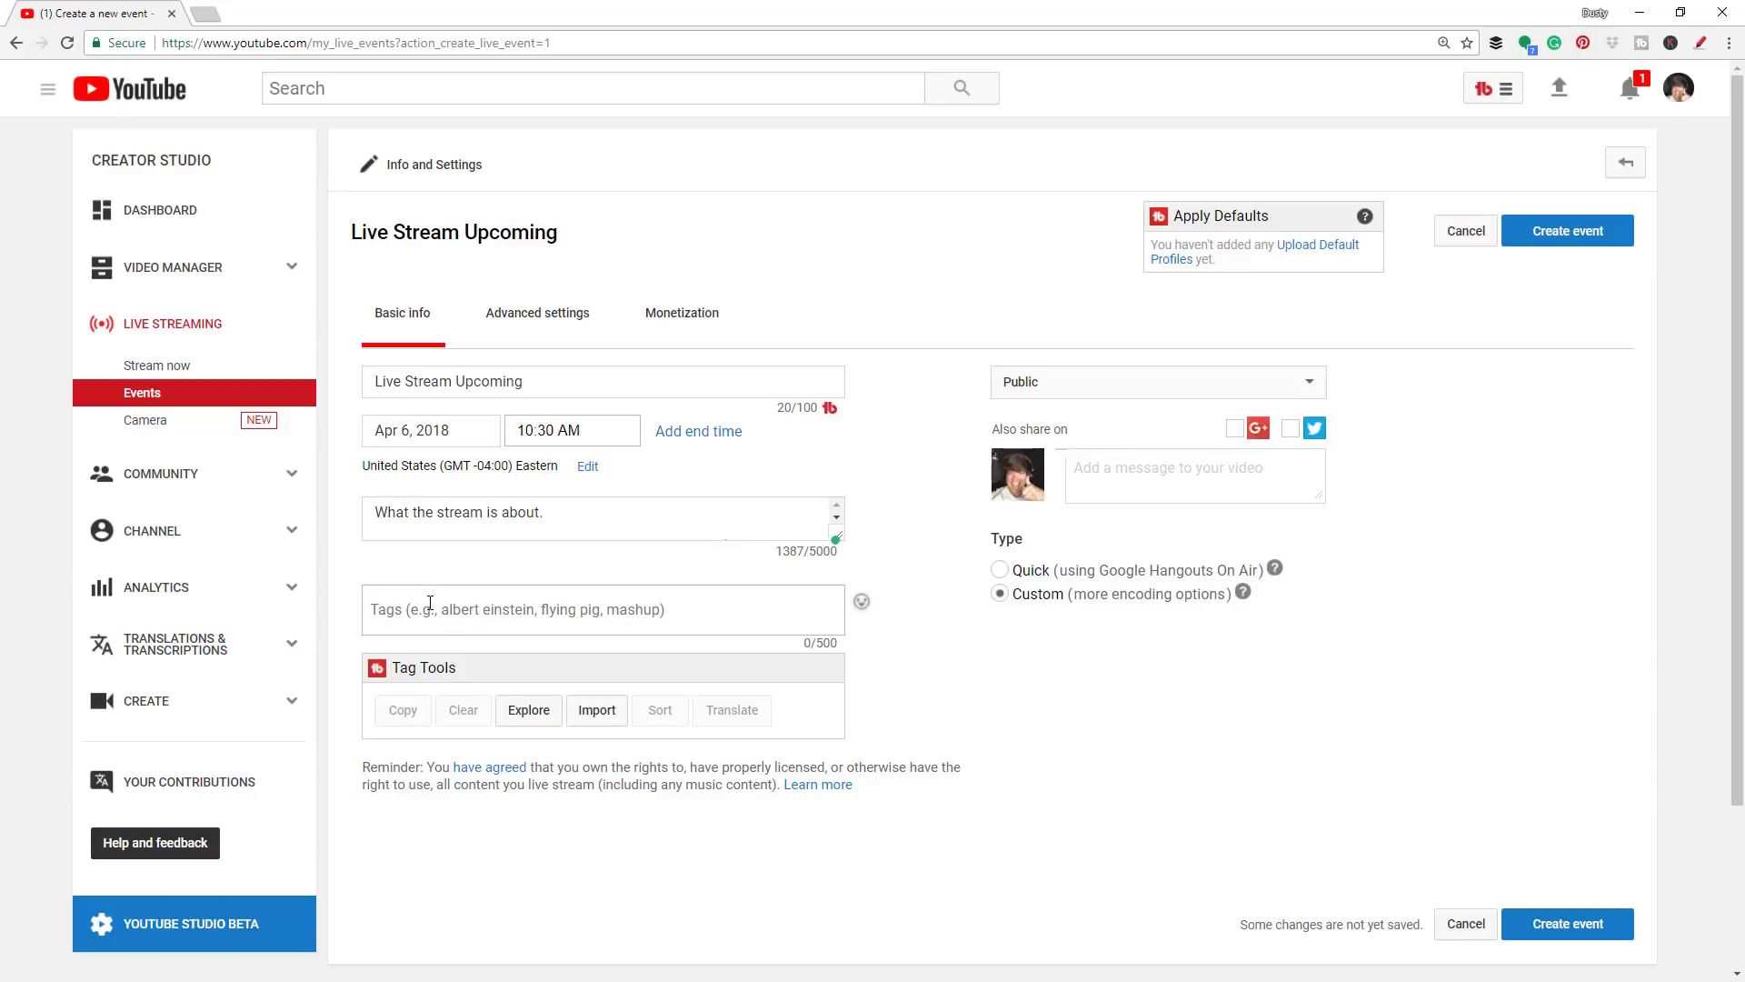
{"action": "type", "text": "youtube"}
{"action": "key", "text": "Return"}
{"action": "type", "text": "youtube training"}
{"action": "key", "text": "Return"}
{"action": "type", "text": "youtube eductio"}
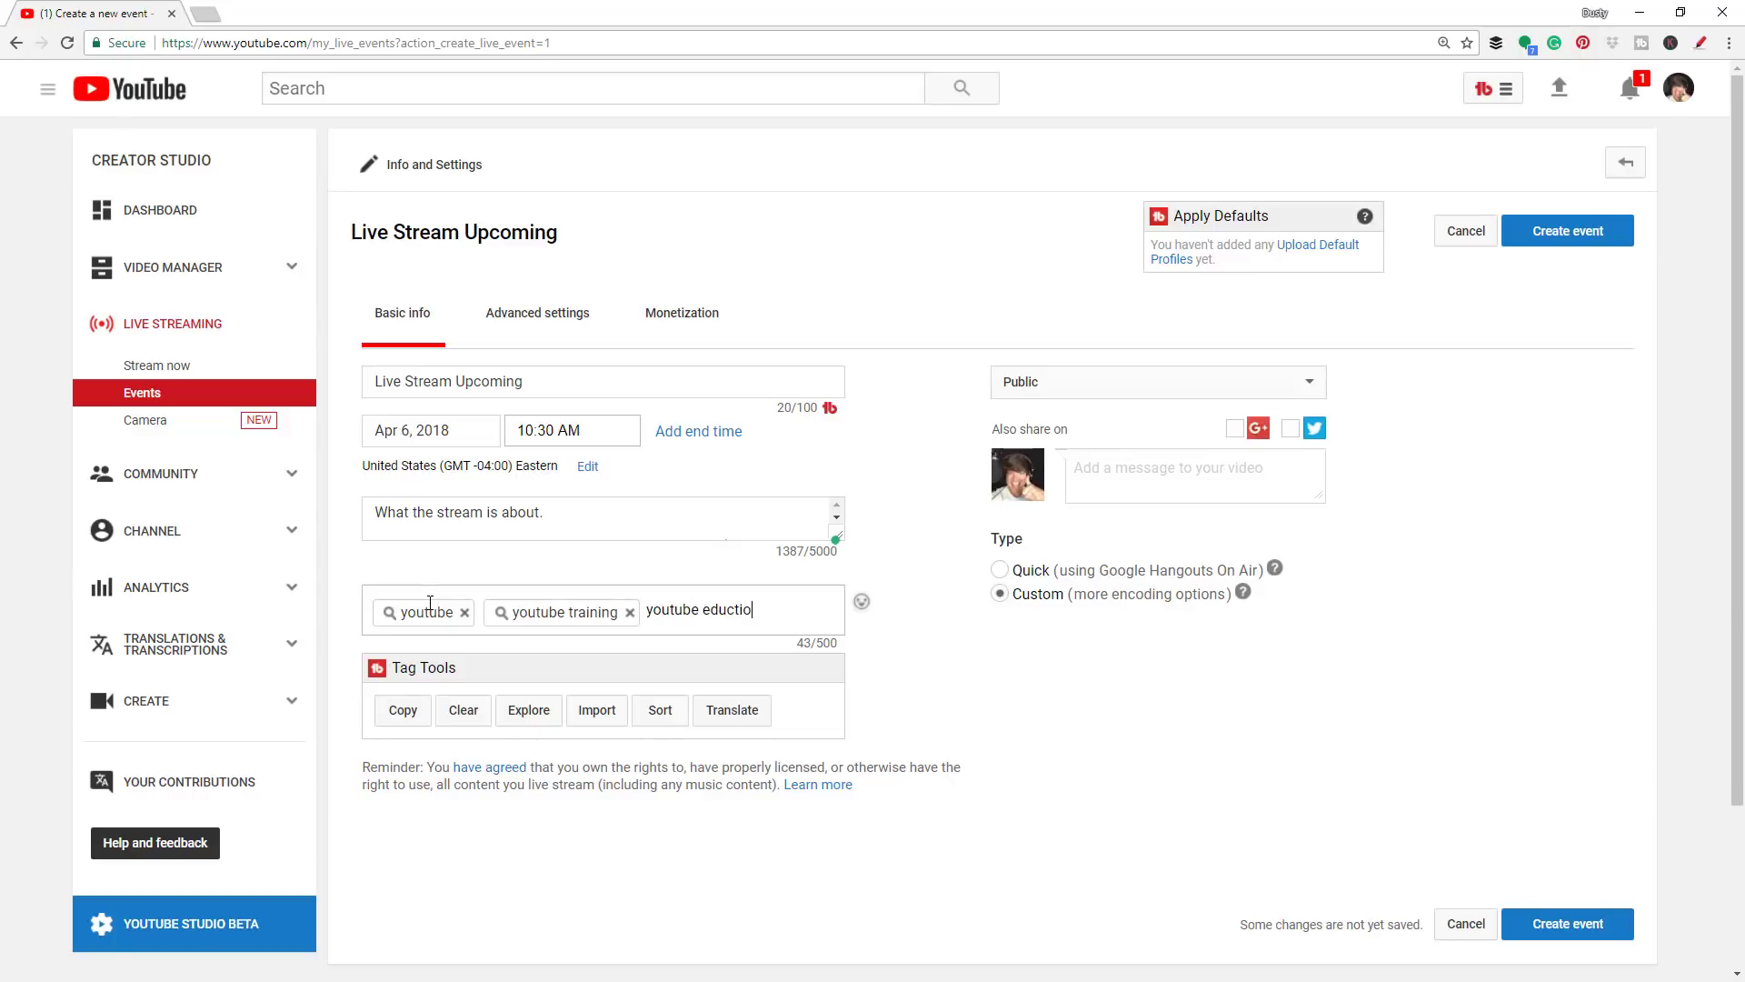
{"action": "type", "text": "ation"}
{"action": "key", "text": "Return"}
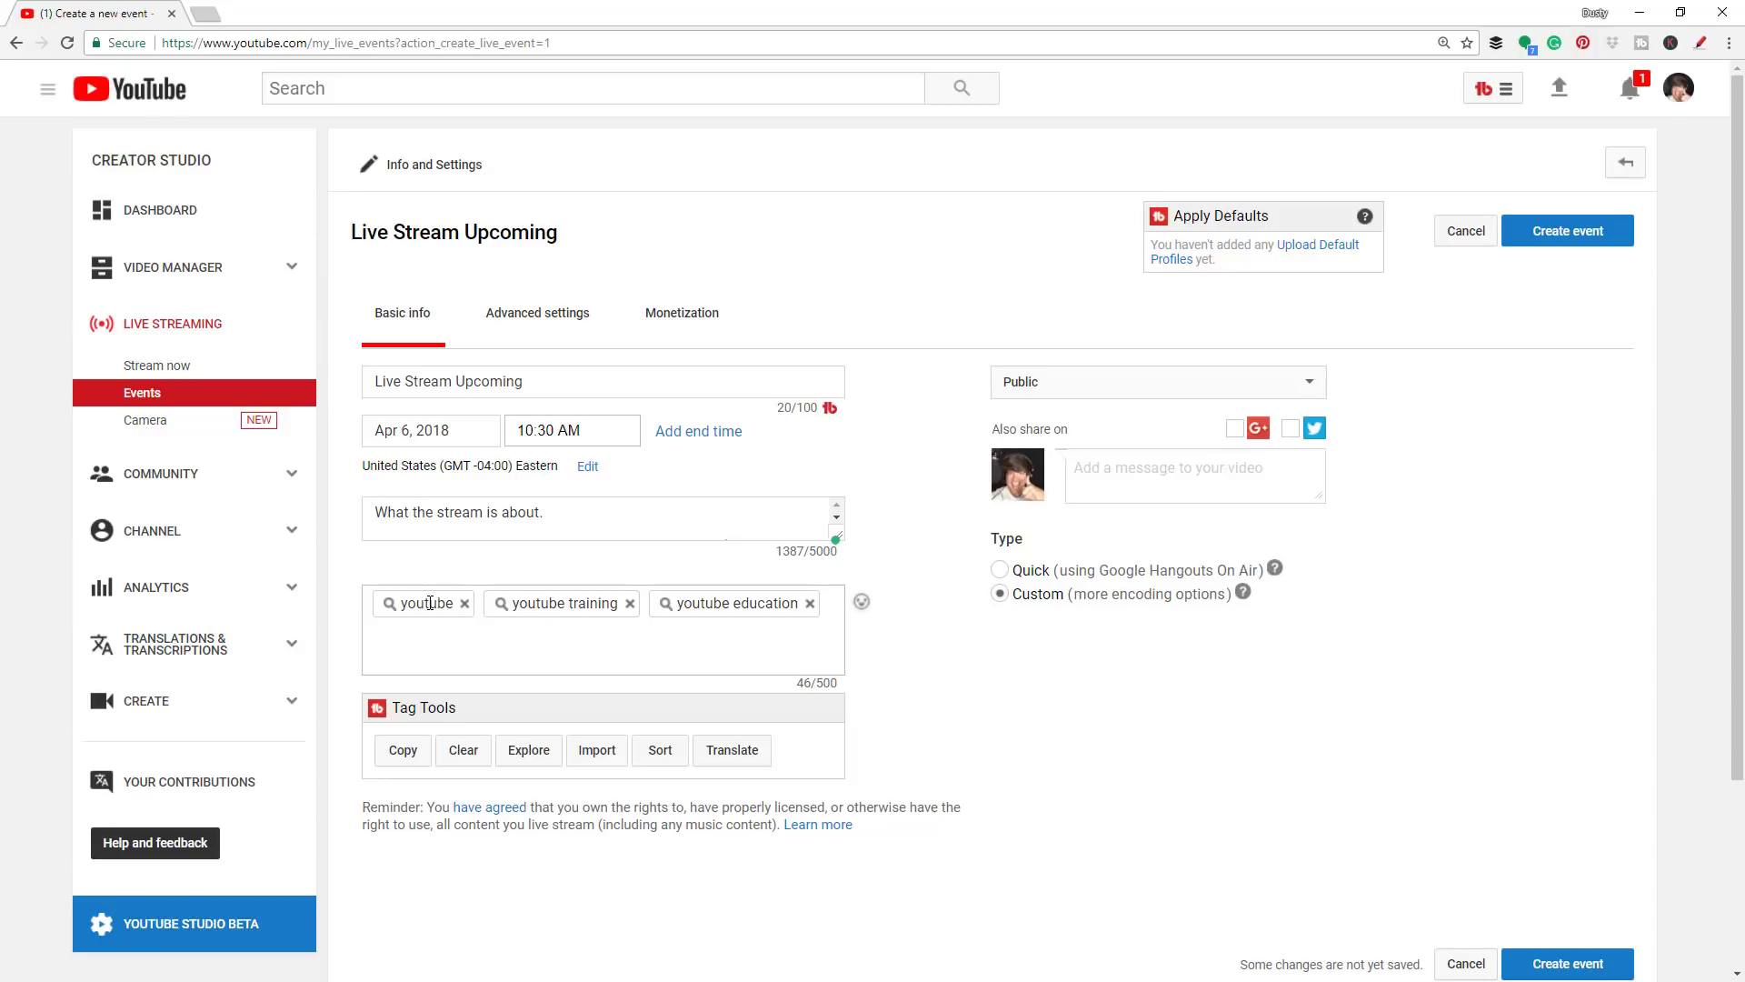
Look through the event's advanced settings, keep the Education category, and enable slow mode for the live chat
{"action": "left_click", "coordinate": [557, 307]}
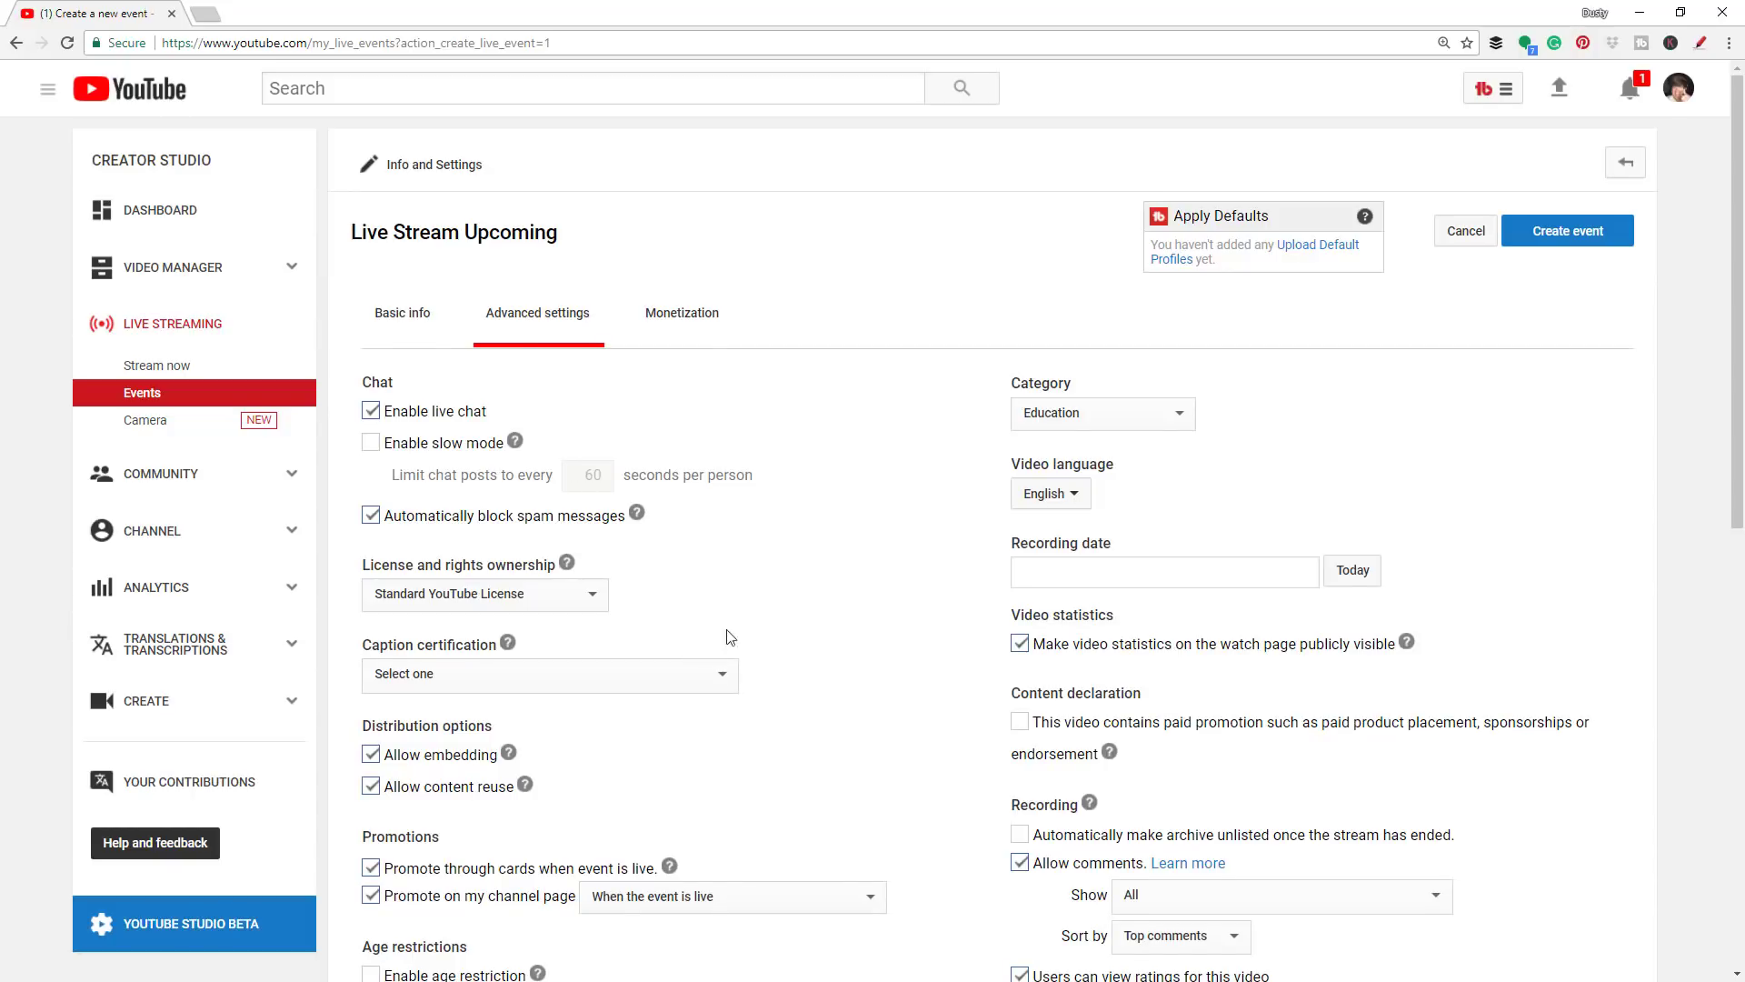
{"action": "scroll", "coordinate": [698, 545], "scroll_direction": "down", "scroll_amount": 1}
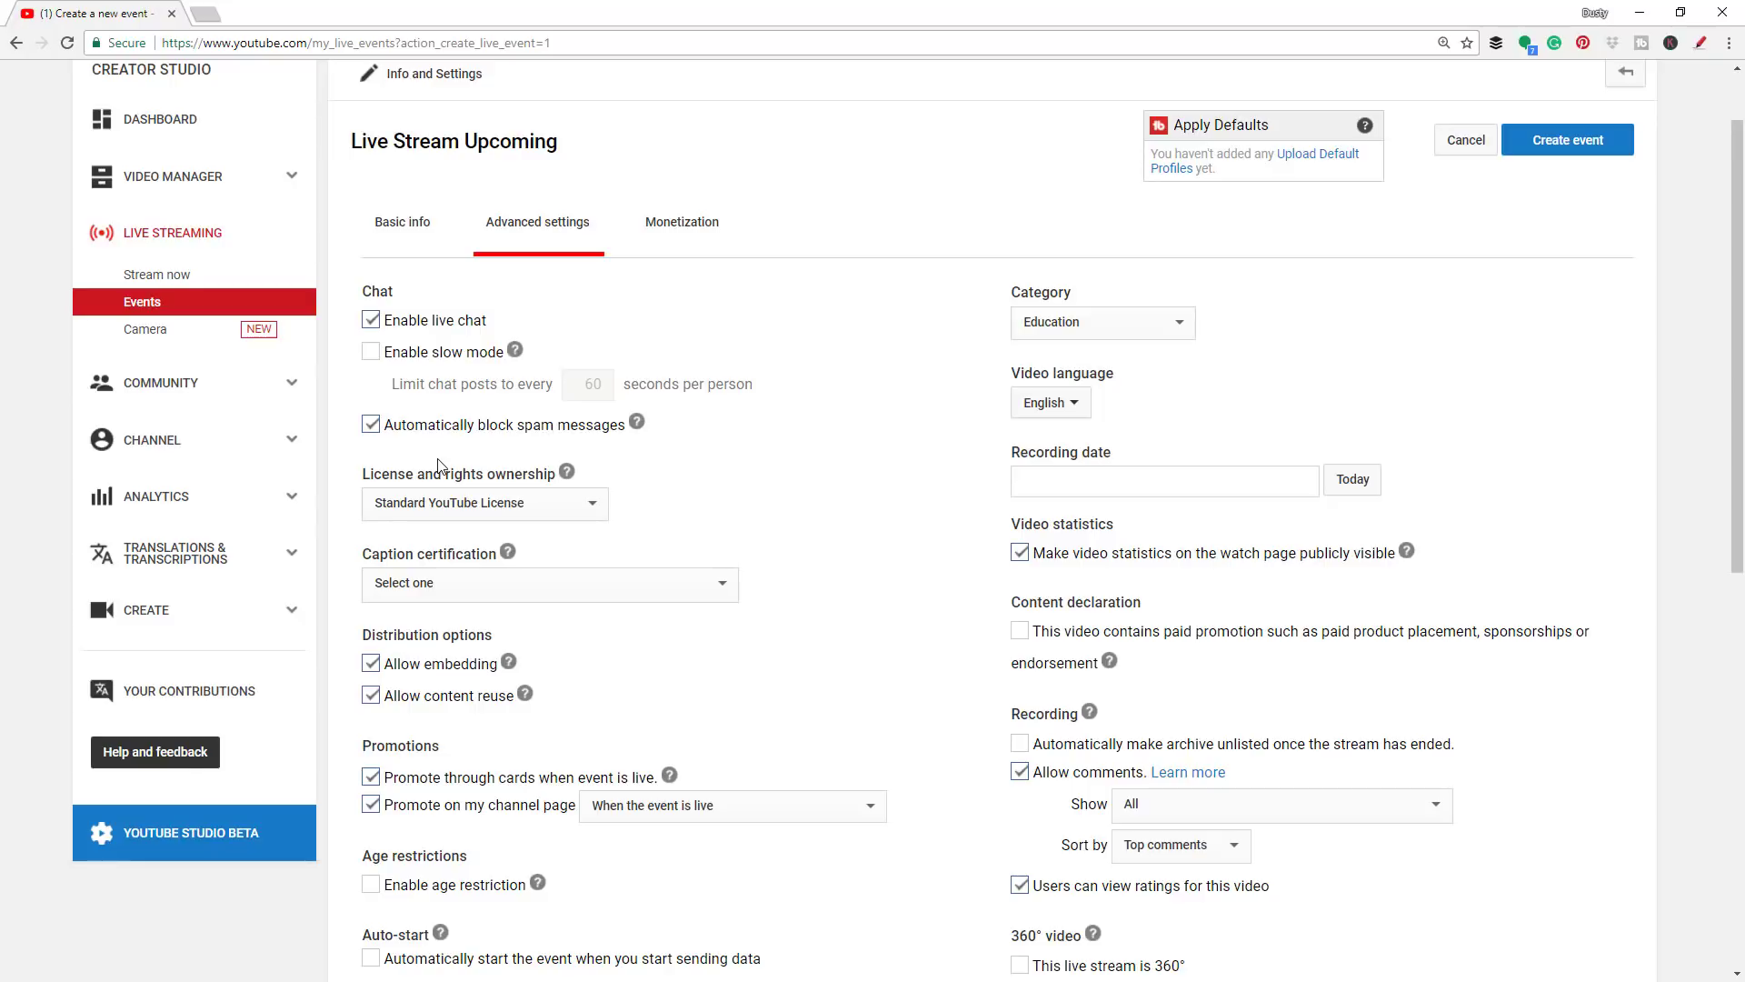
{"action": "scroll", "coordinate": [714, 401], "scroll_direction": "down", "scroll_amount": 2}
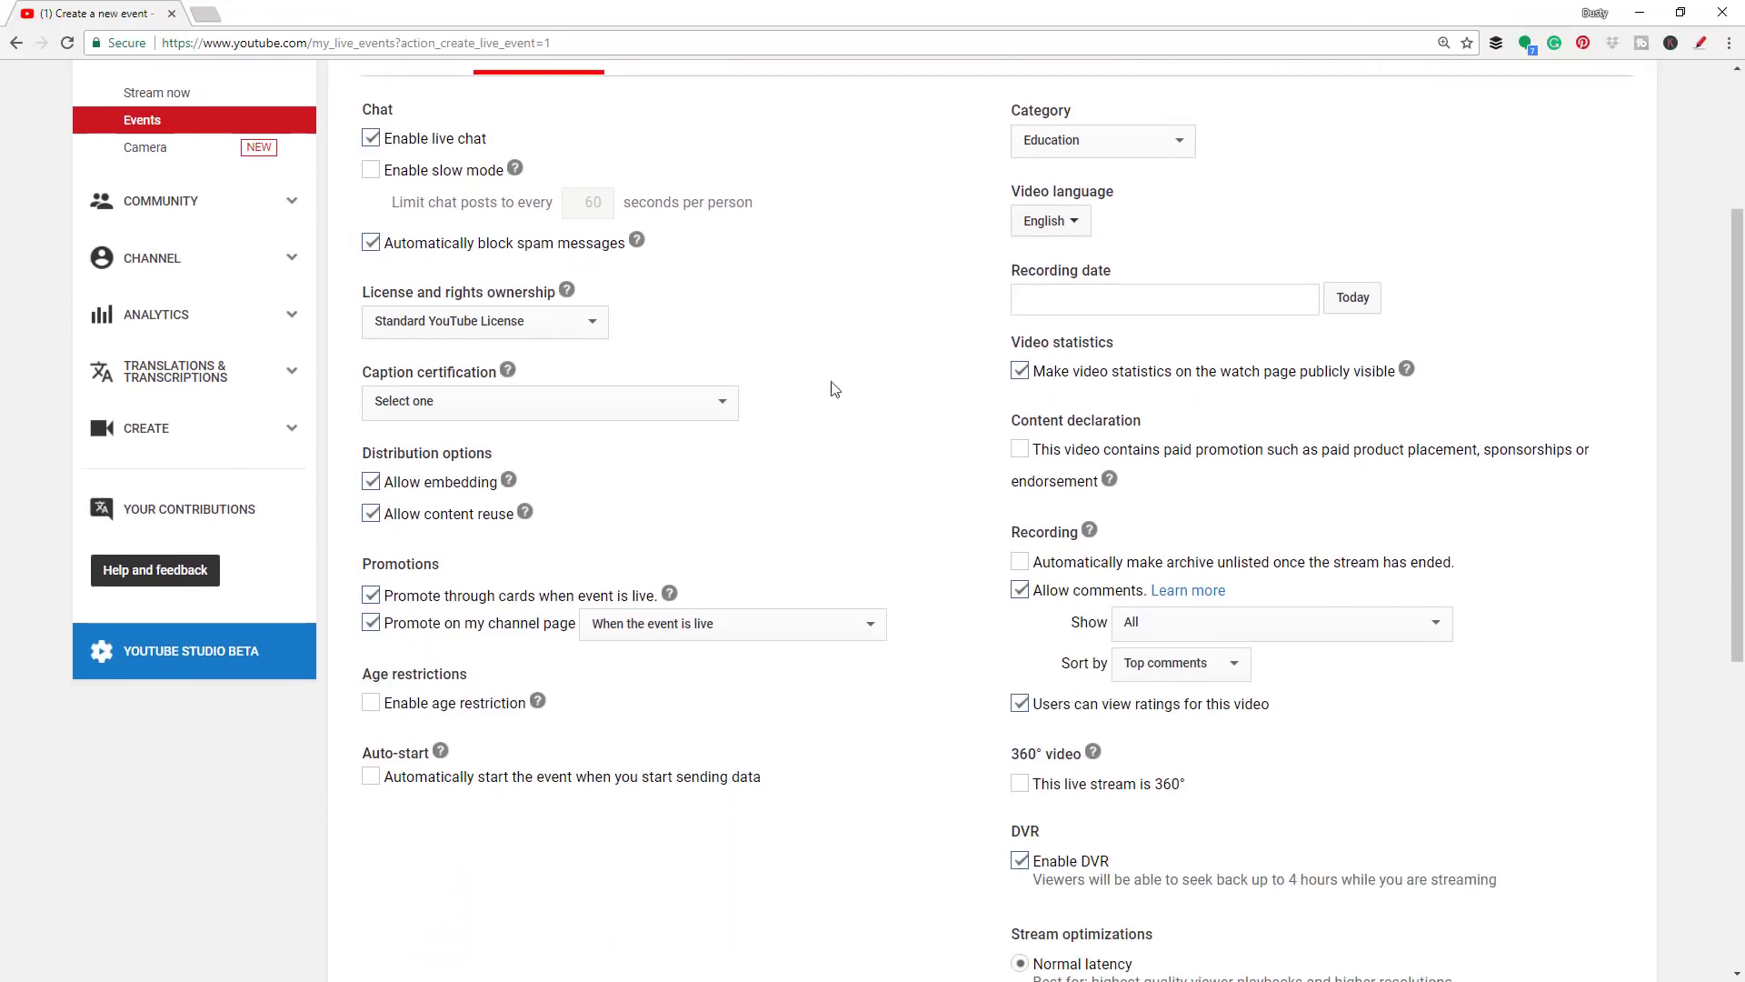
{"action": "scroll", "coordinate": [744, 459], "scroll_direction": "up", "scroll_amount": 3}
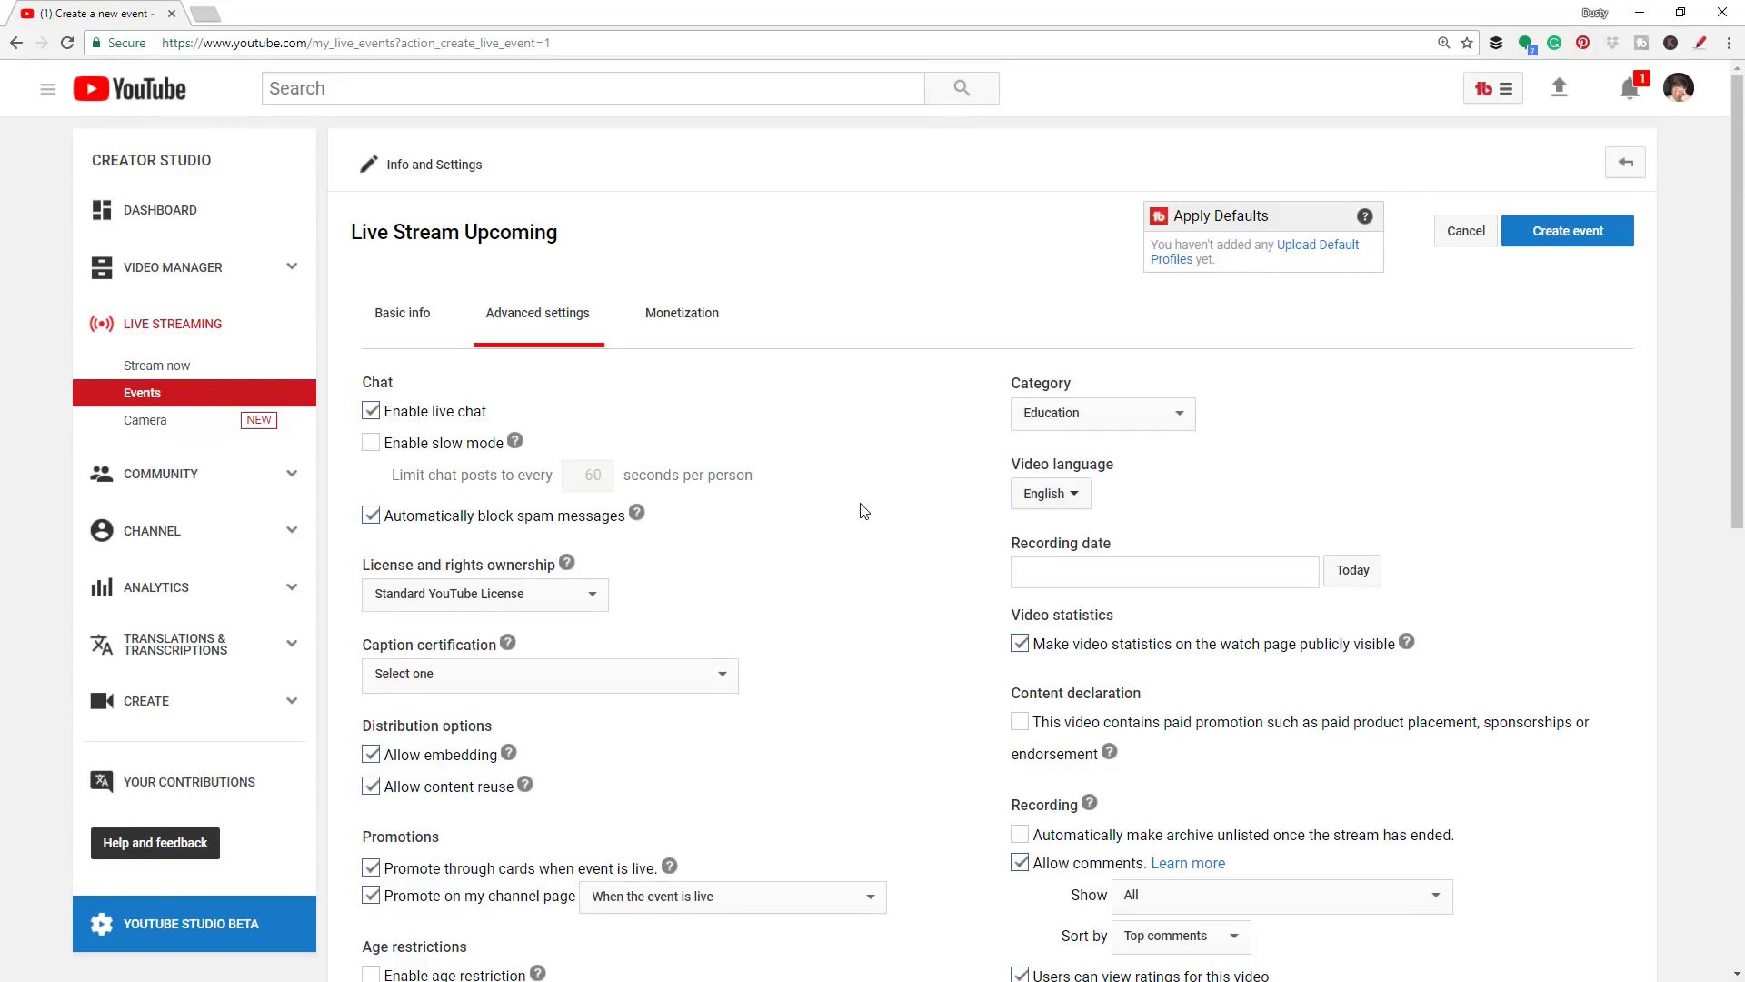
{"action": "left_click", "coordinate": [1075, 420]}
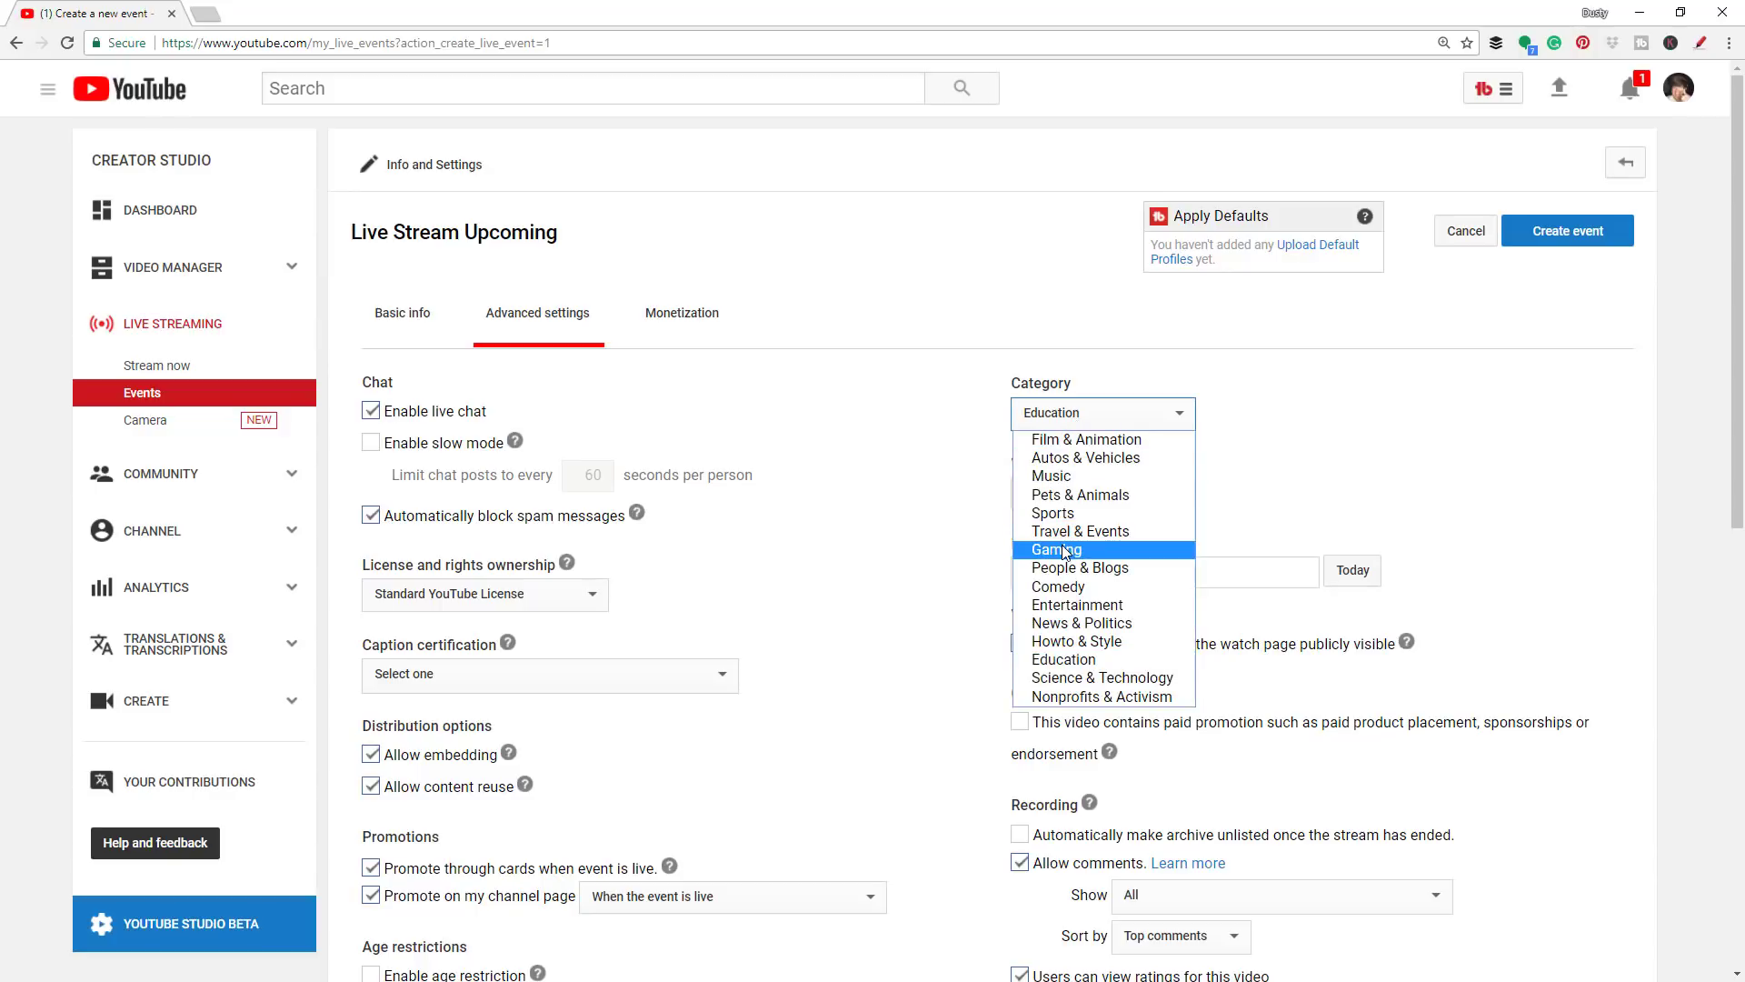
{"action": "left_click", "coordinate": [946, 455]}
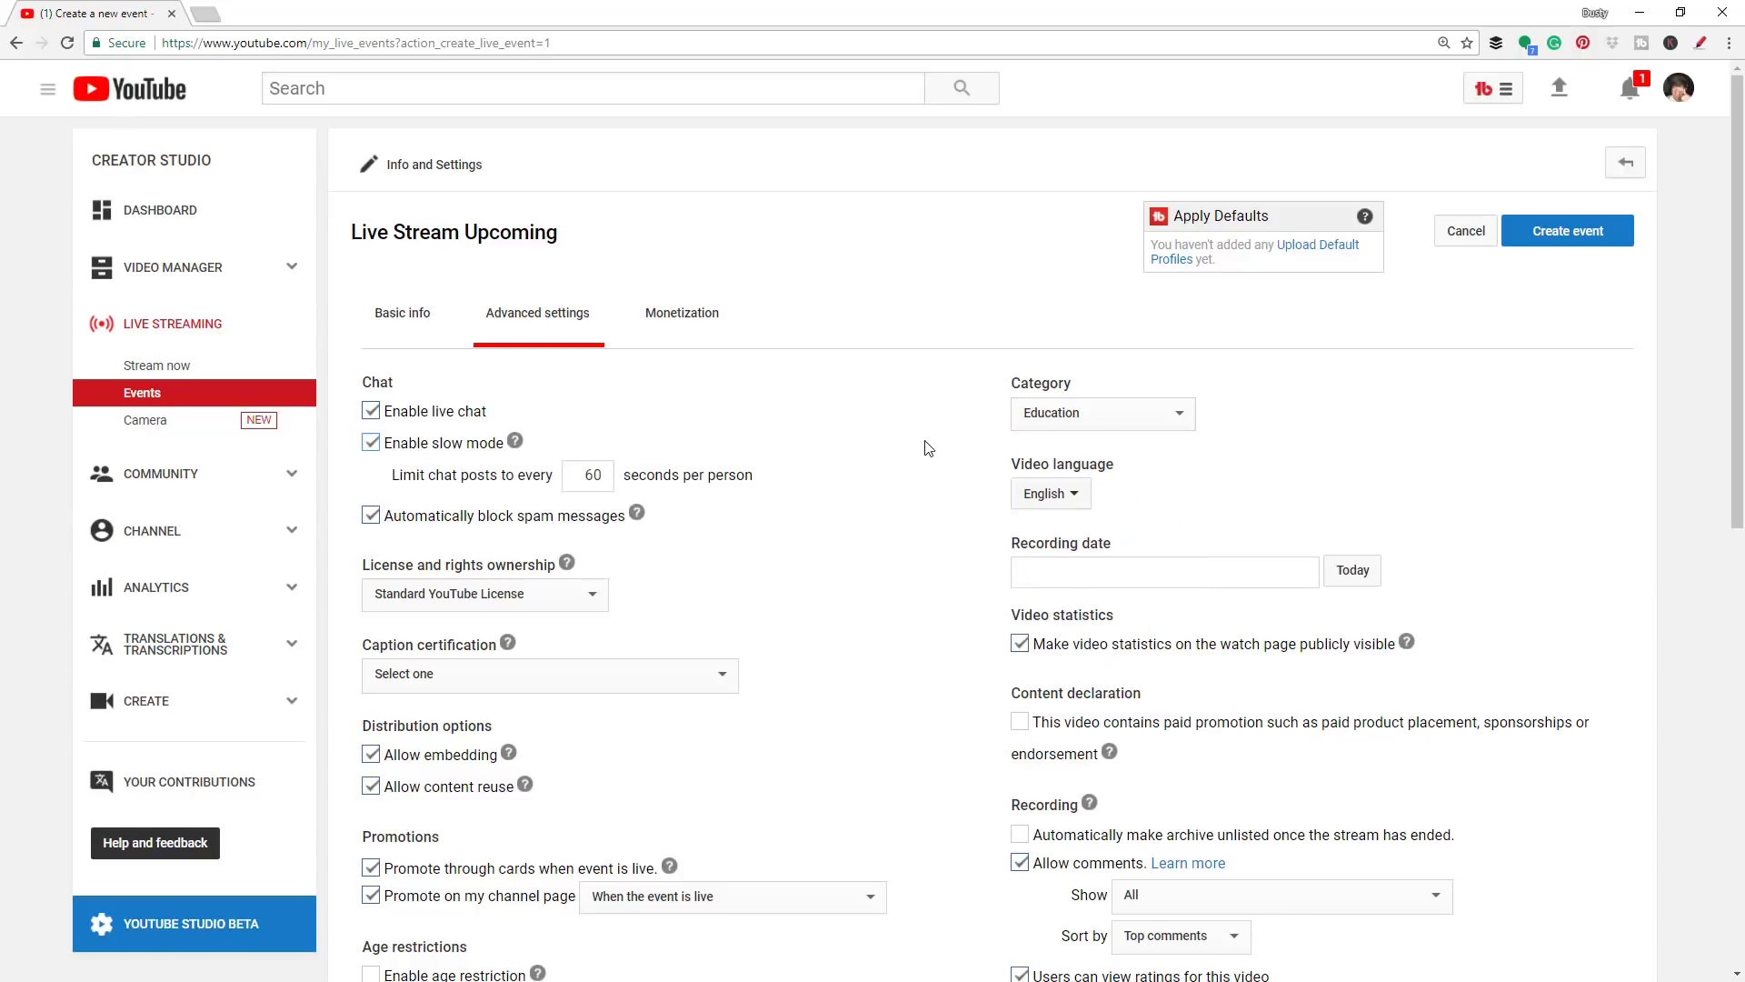
{"action": "scroll", "coordinate": [796, 827], "scroll_direction": "down", "scroll_amount": 2}
{"action": "scroll", "coordinate": [800, 825], "scroll_direction": "down", "scroll_amount": 1}
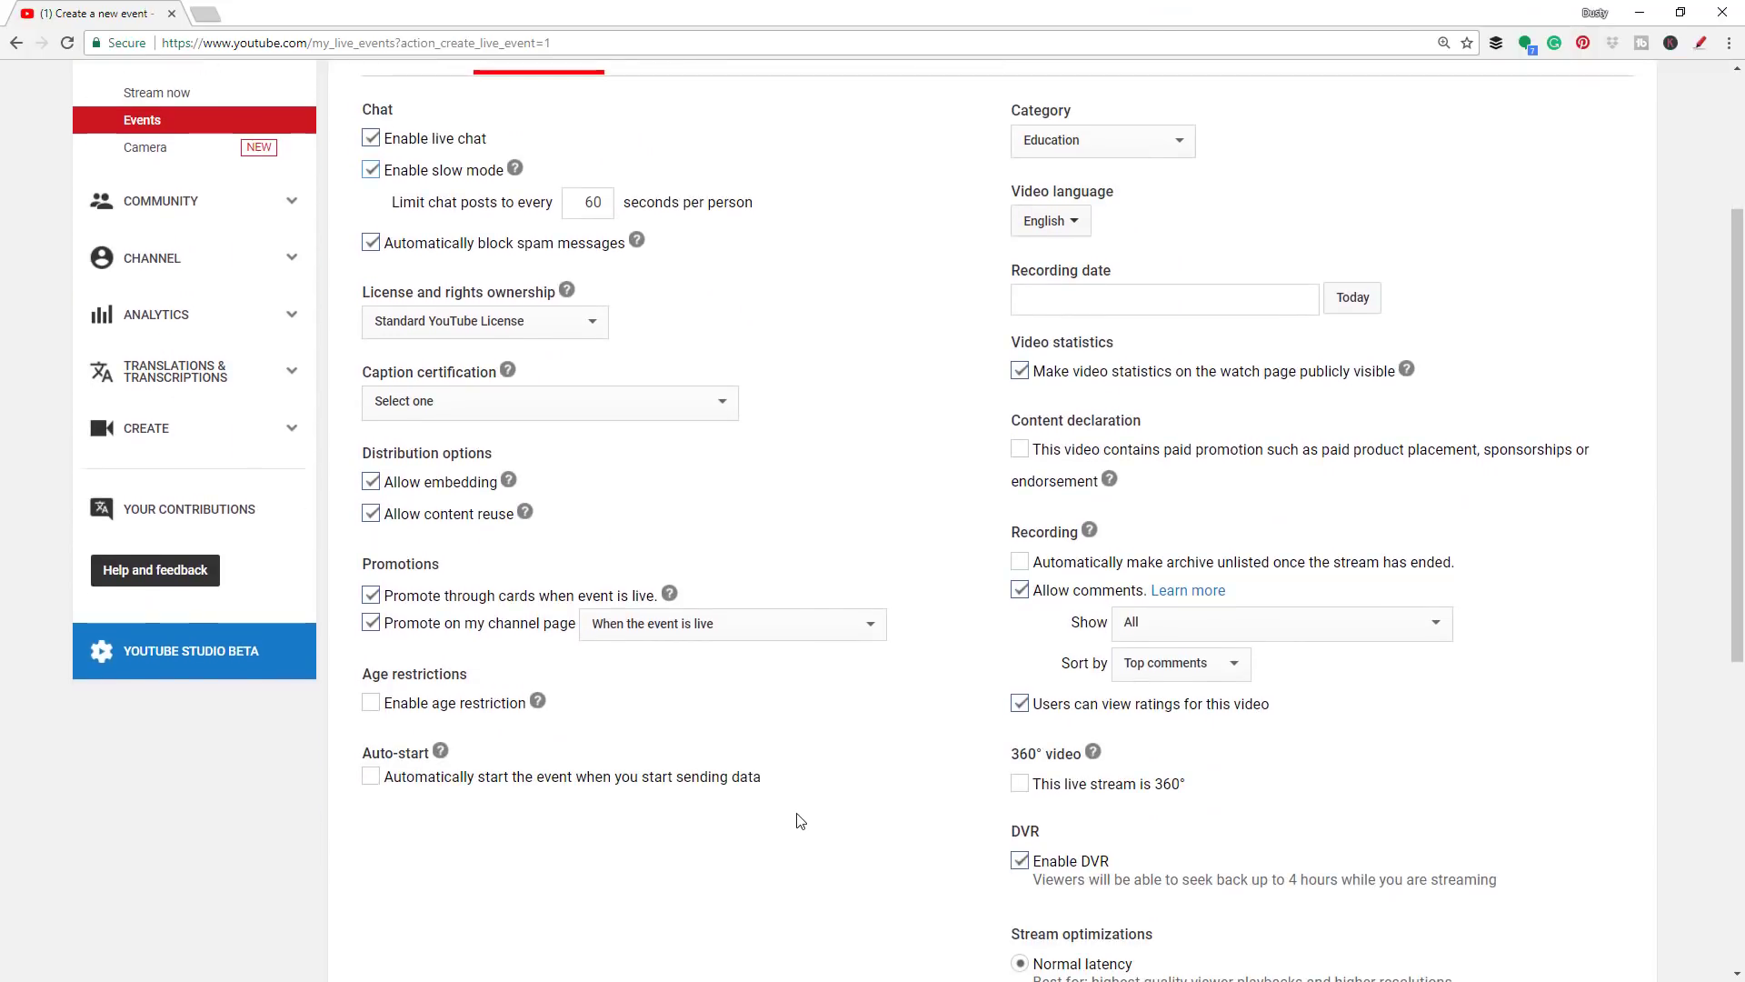
{"action": "scroll", "coordinate": [799, 821], "scroll_direction": "up", "scroll_amount": 3}
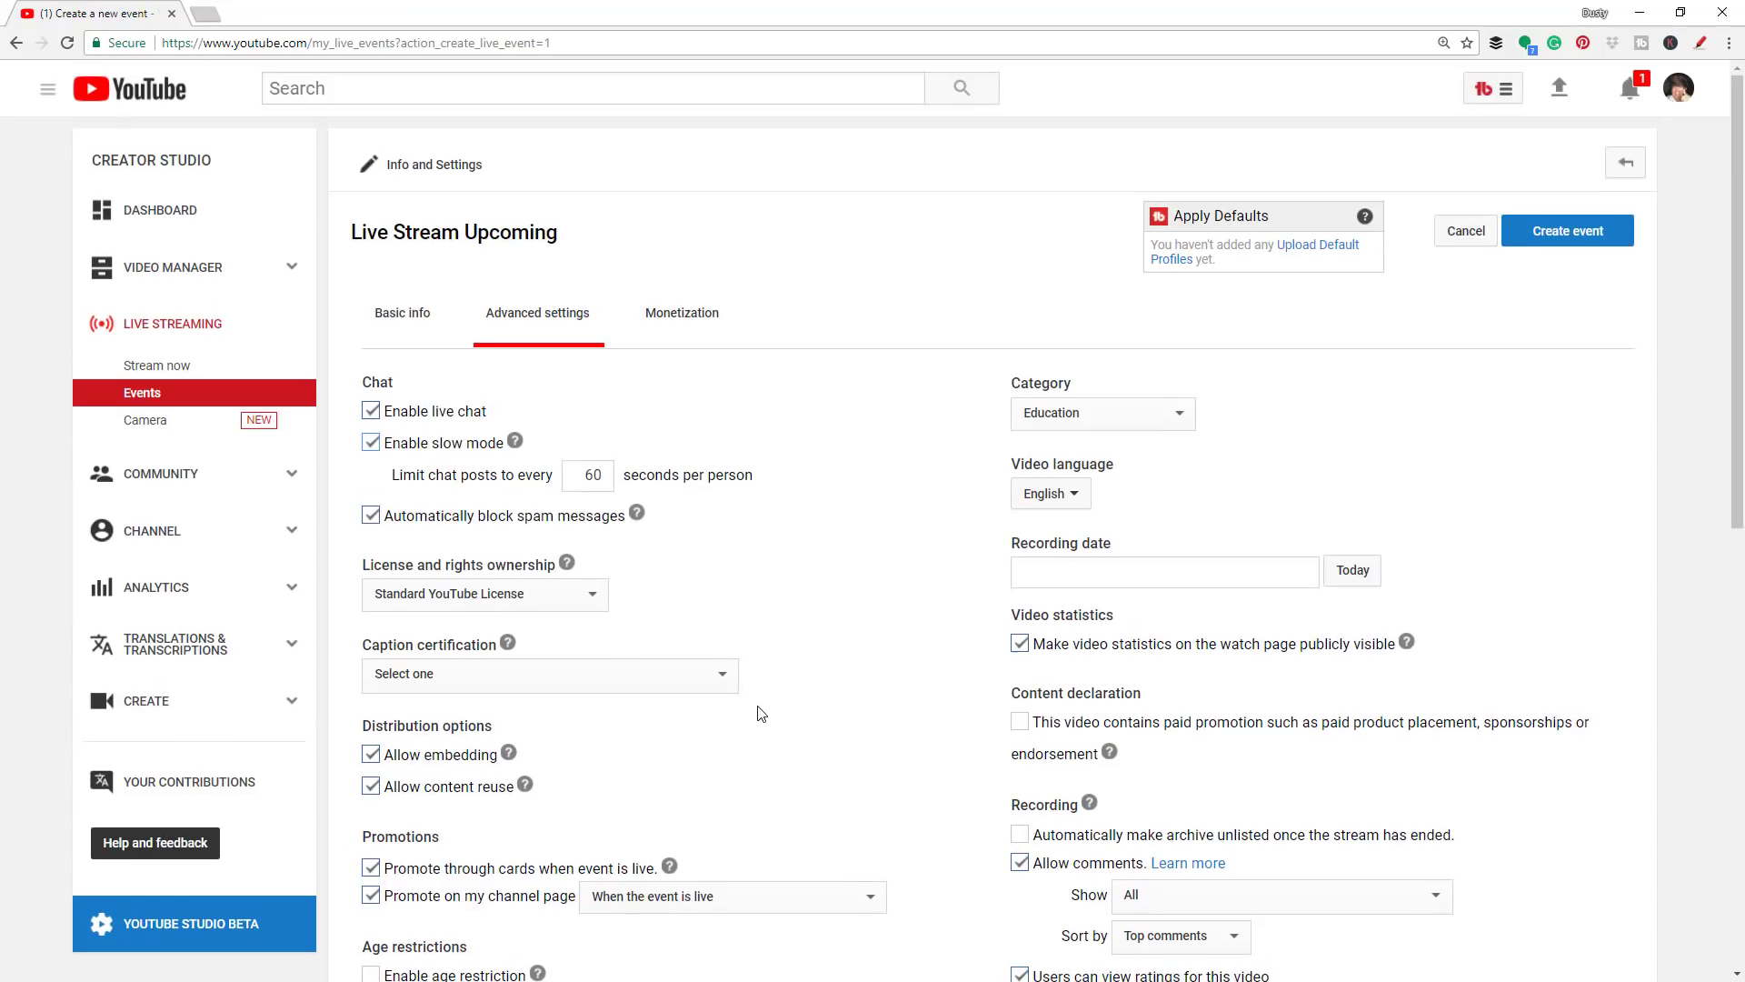
Check the event's basic info once more, keeping it Public with the Custom type, and create the event
{"action": "left_click", "coordinate": [400, 309]}
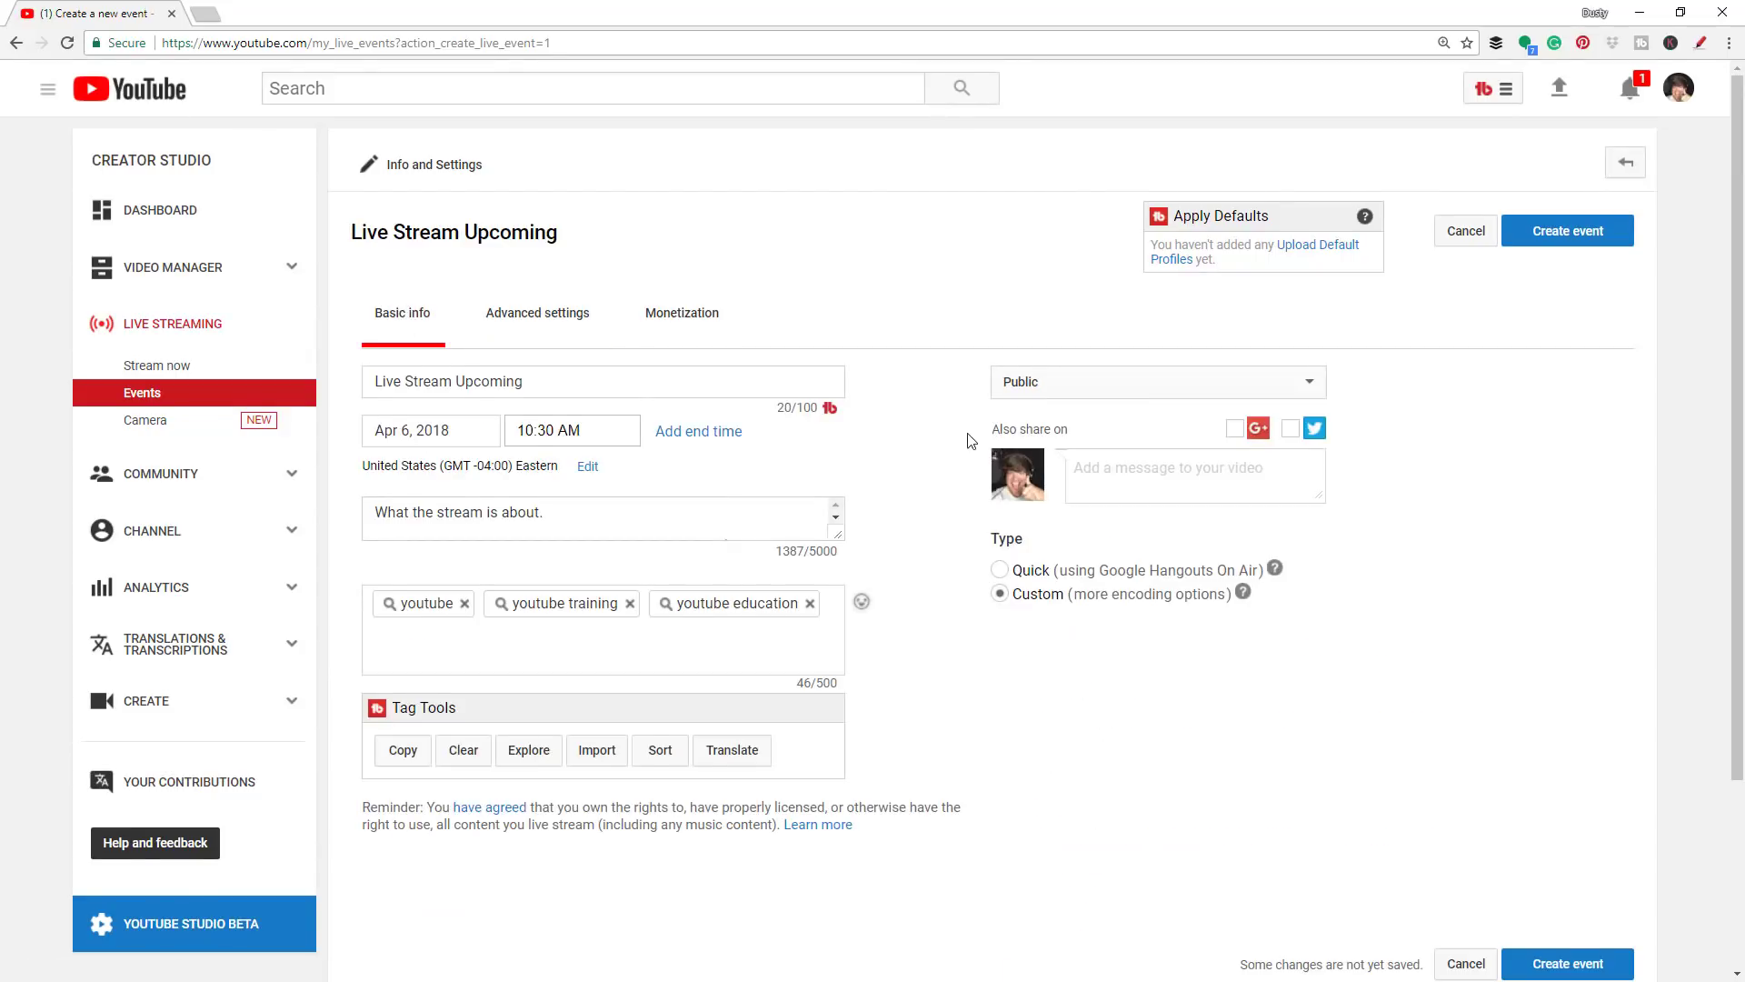
{"action": "scroll", "coordinate": [968, 436], "scroll_direction": "down", "scroll_amount": 3}
{"action": "scroll", "coordinate": [982, 595], "scroll_direction": "up", "scroll_amount": 3}
{"action": "left_click_drag", "start_coordinate": [991, 547], "coordinate": [1006, 545]}
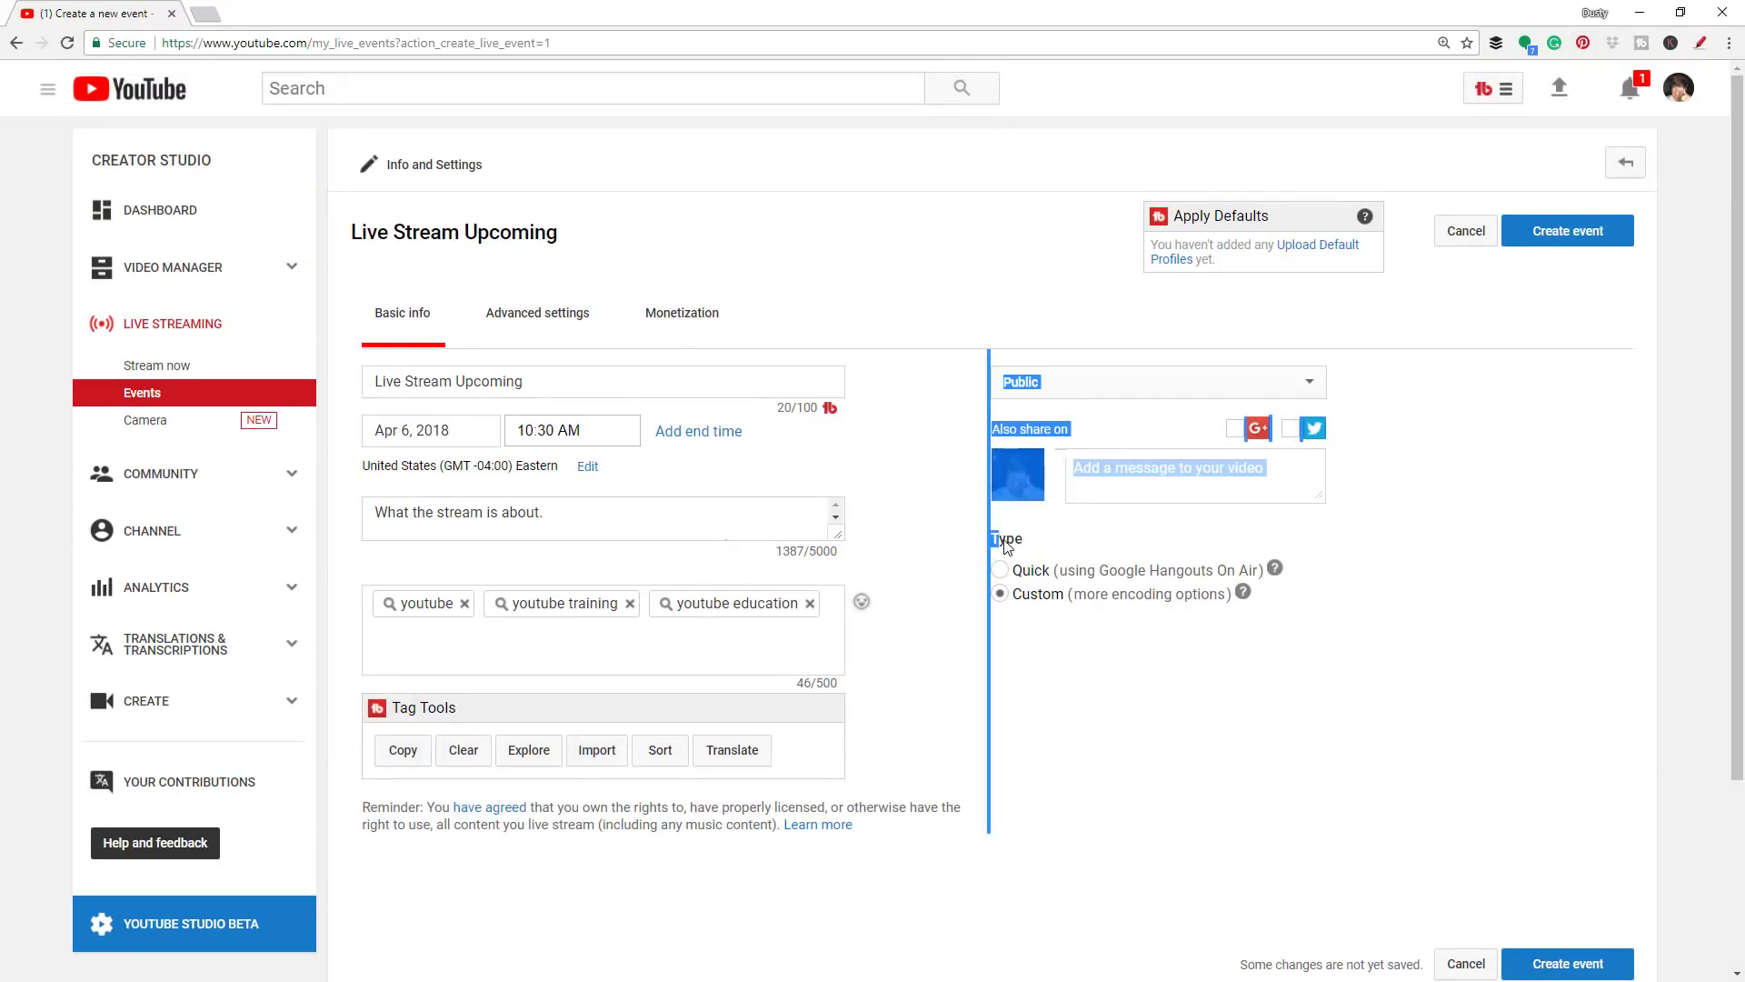
{"action": "left_click", "coordinate": [1055, 558]}
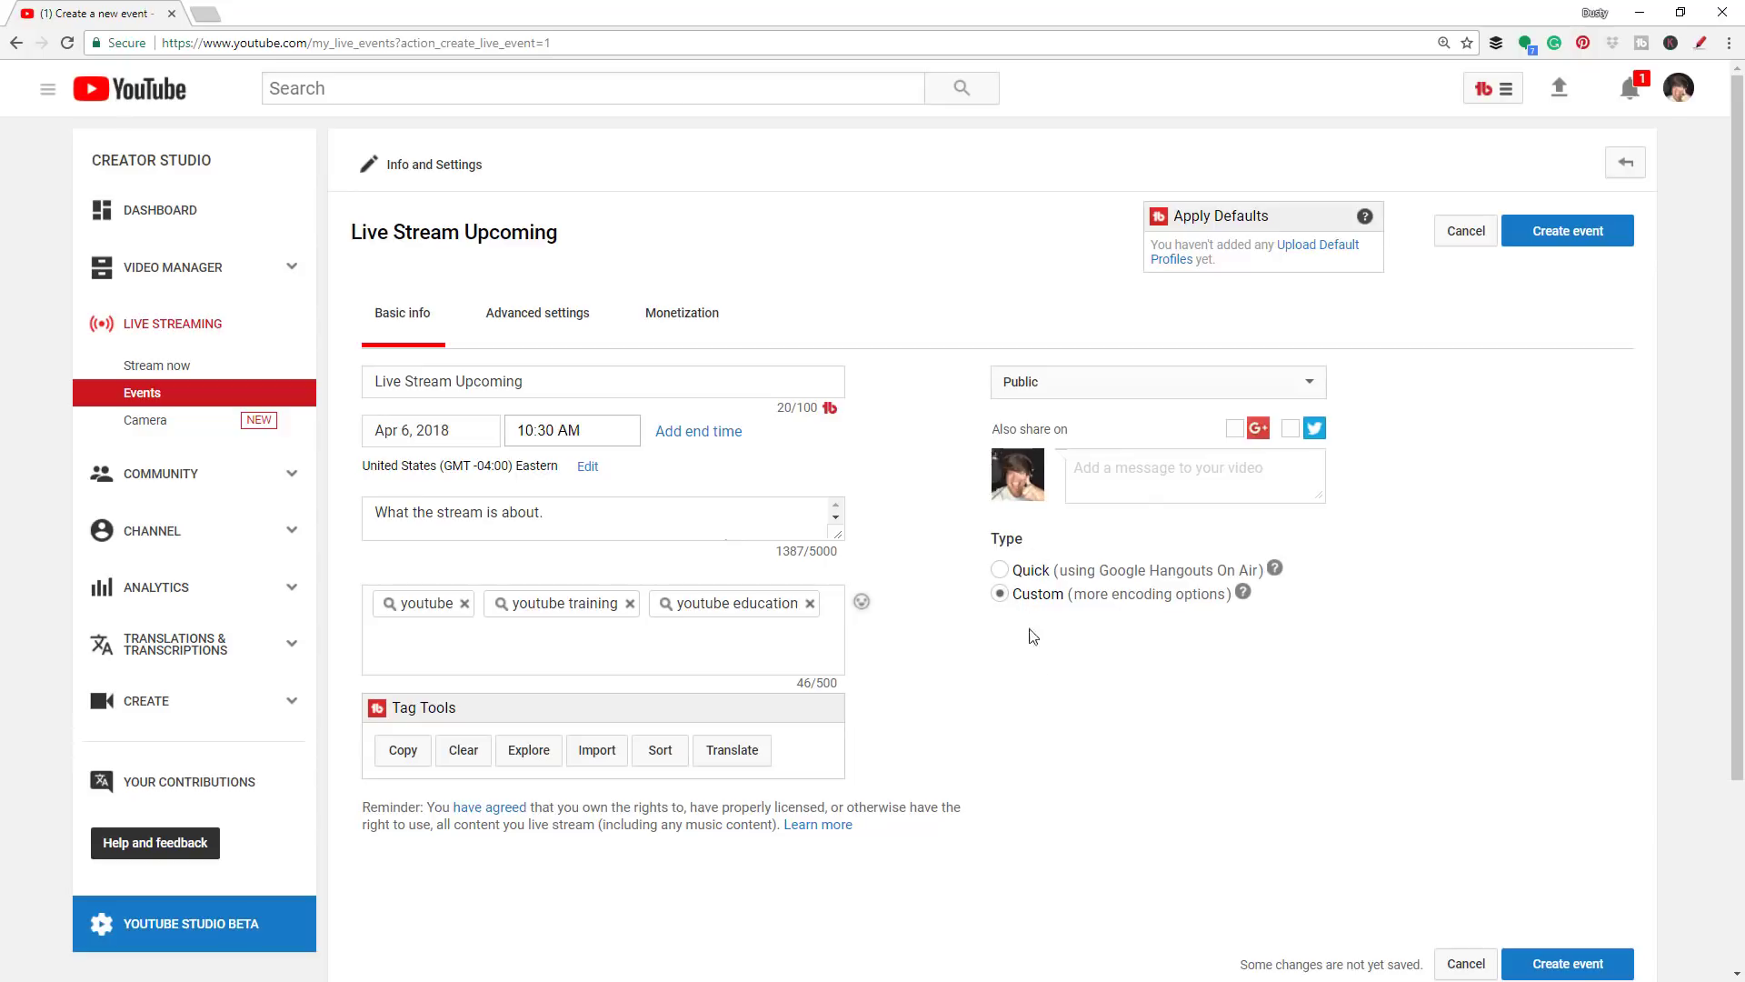
{"action": "scroll", "coordinate": [945, 583], "scroll_direction": "down", "scroll_amount": 2}
{"action": "scroll", "coordinate": [978, 615], "scroll_direction": "up", "scroll_amount": 2}
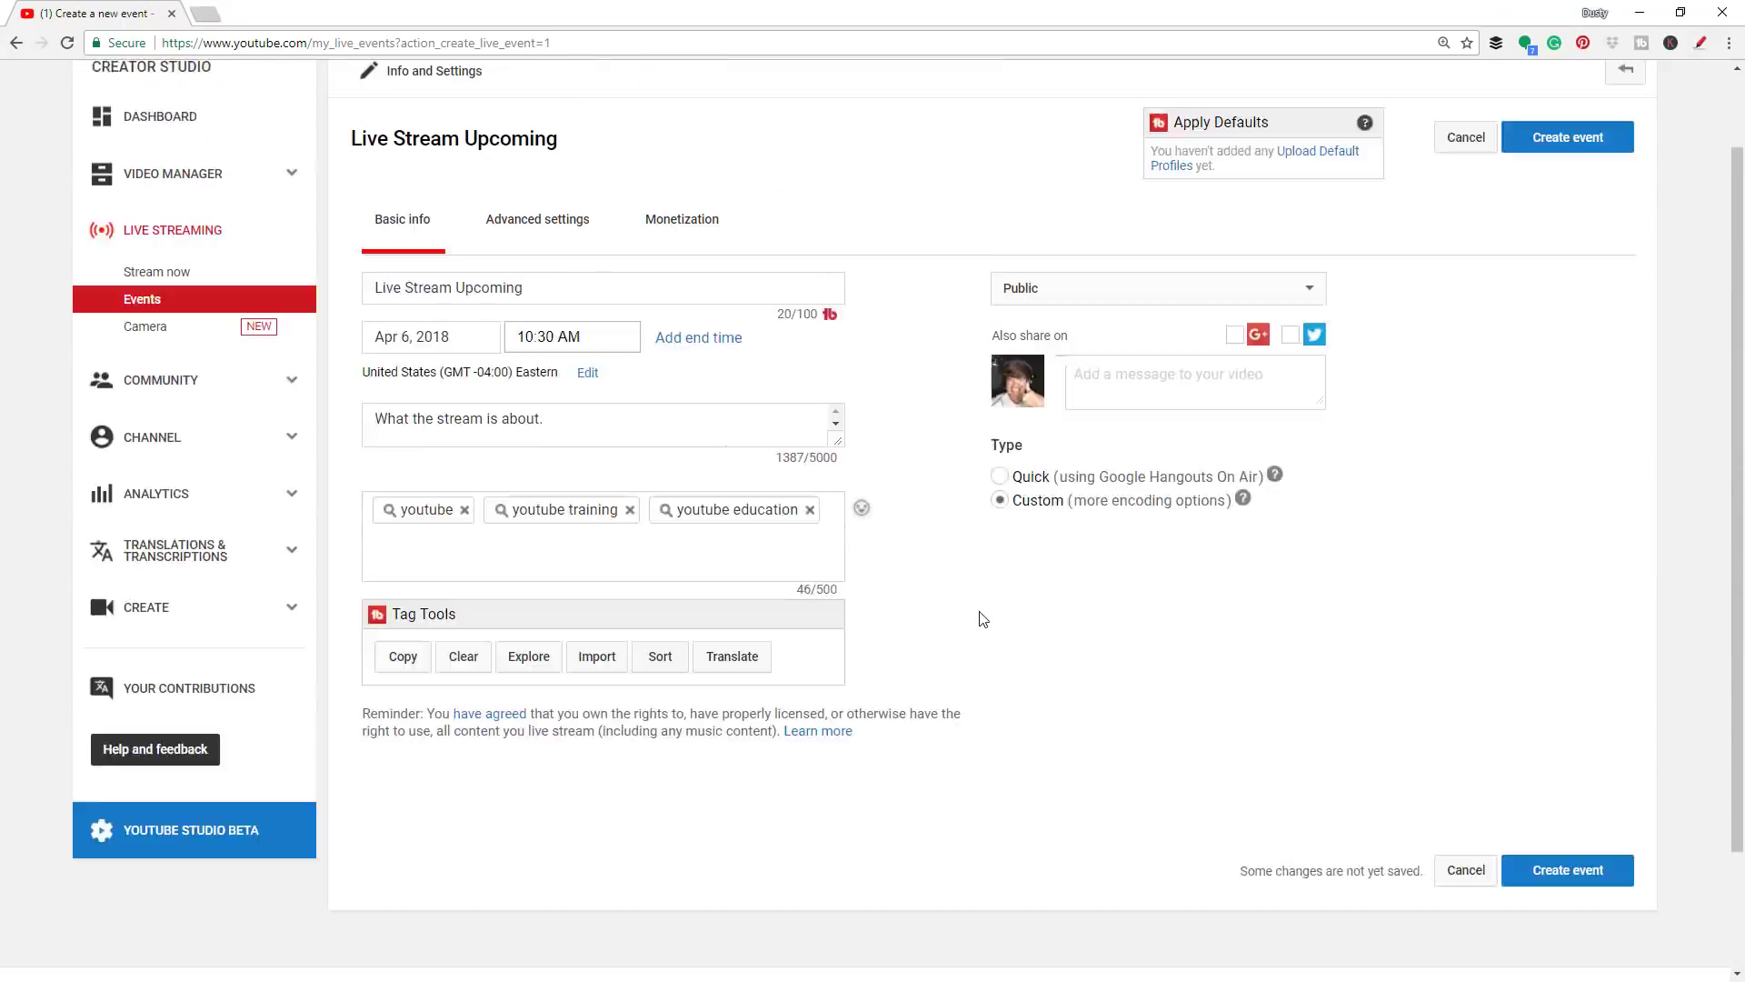
{"action": "scroll", "coordinate": [982, 615], "scroll_direction": "down", "scroll_amount": 2}
{"action": "scroll", "coordinate": [983, 619], "scroll_direction": "up", "scroll_amount": 2}
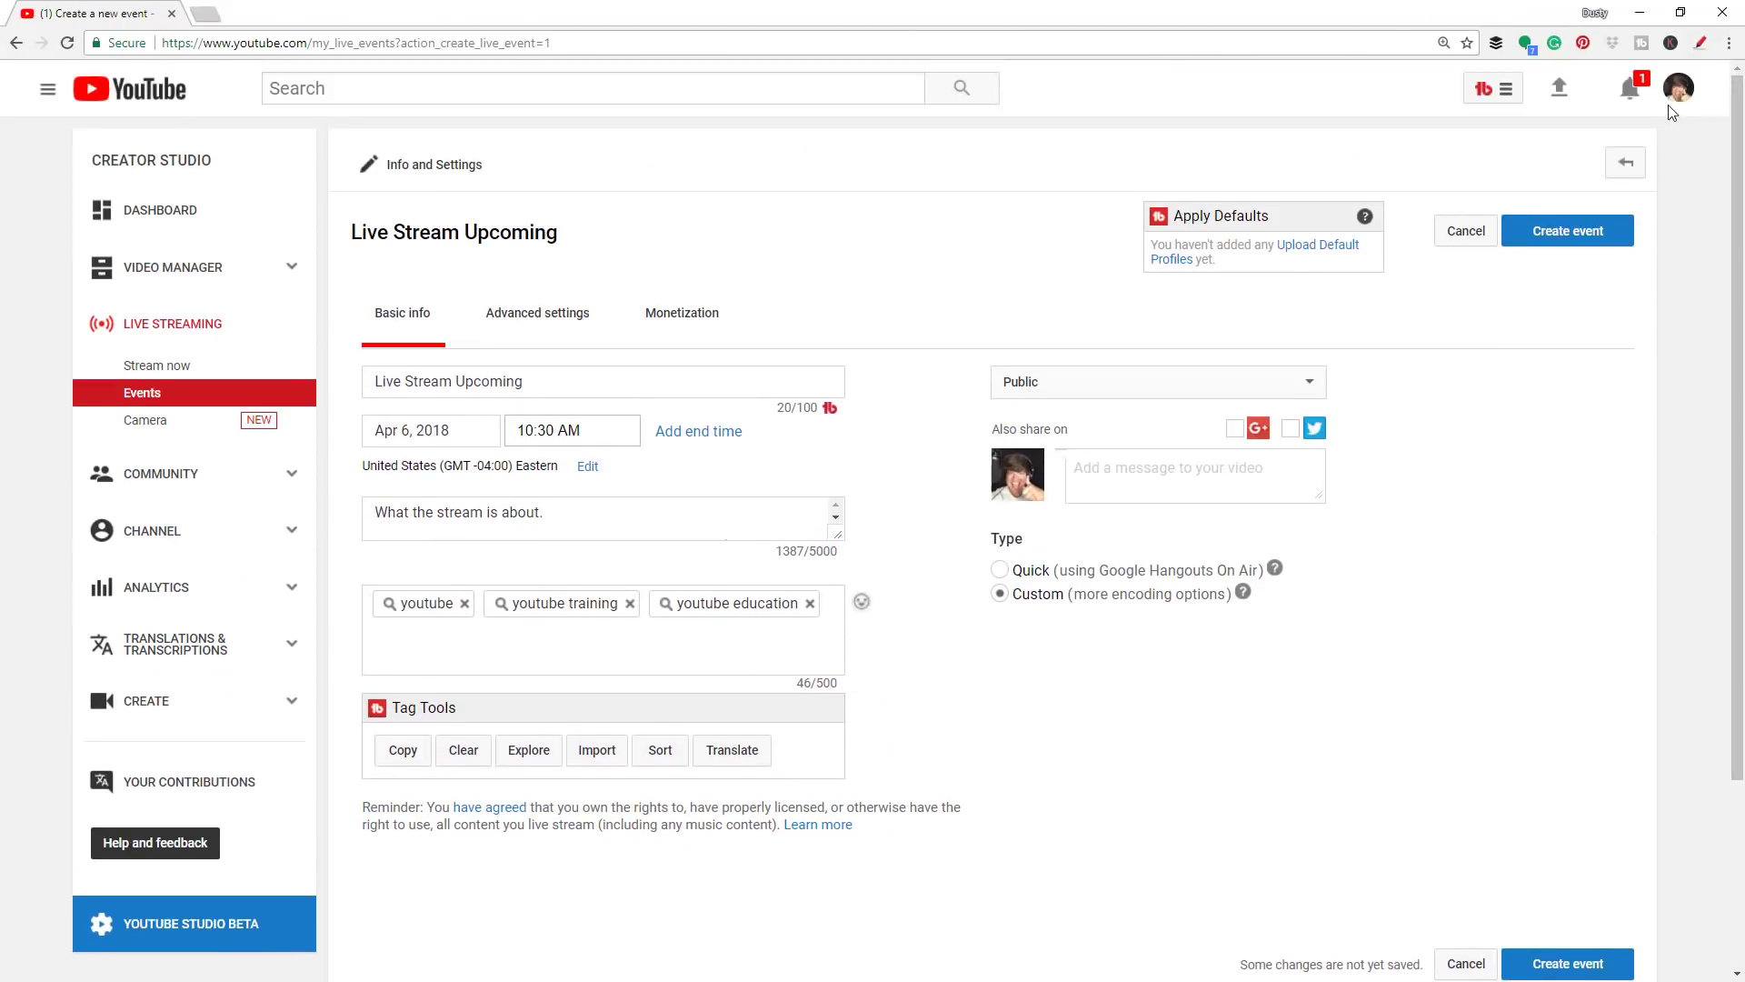
{"action": "left_click", "coordinate": [1556, 238]}
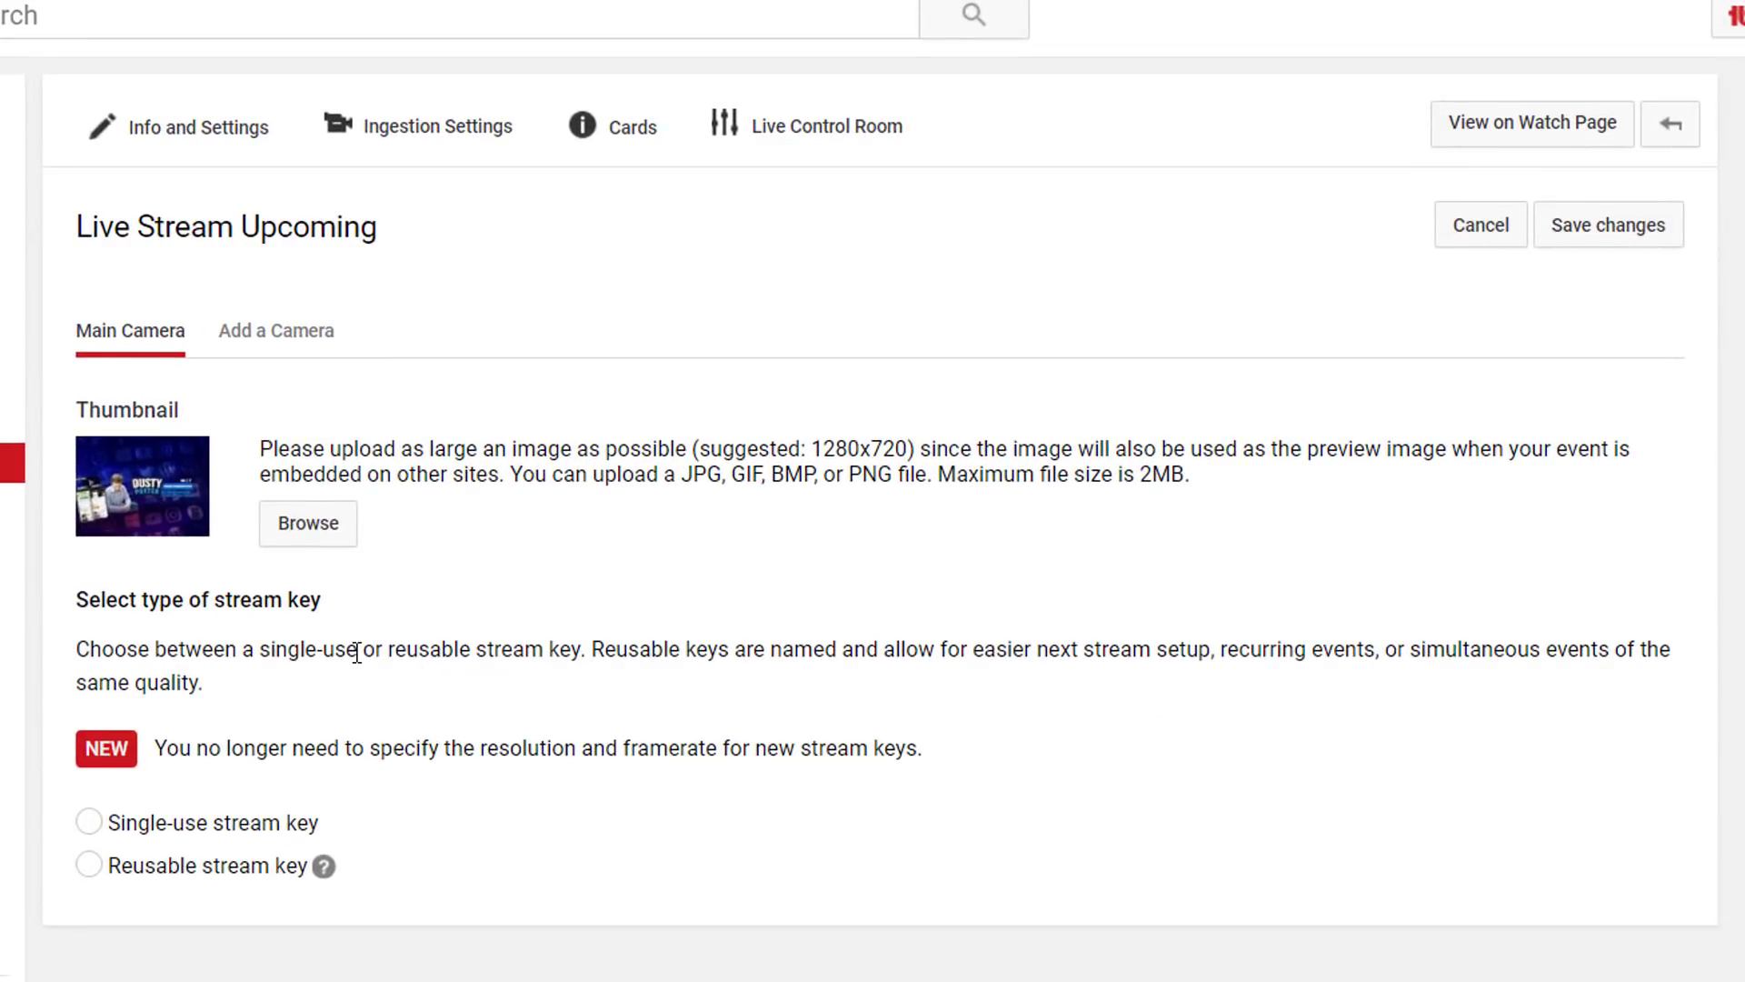
{"action": "left_click", "coordinate": [329, 525]}
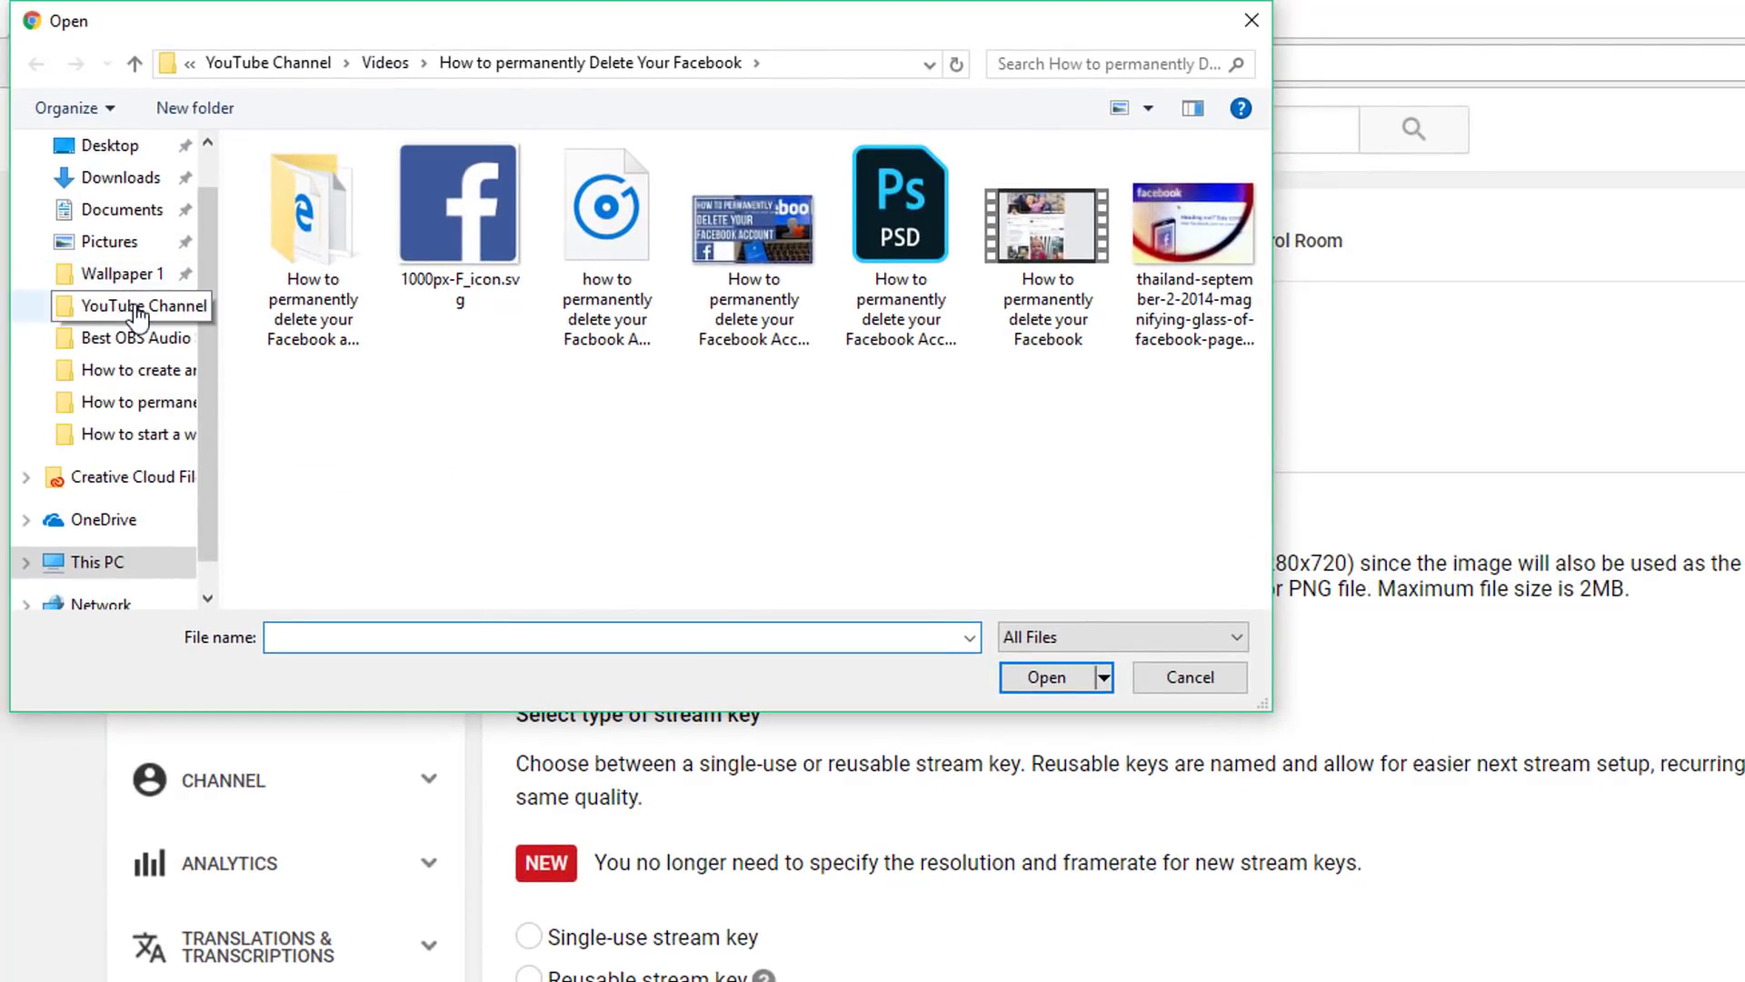
{"action": "left_click", "coordinate": [138, 309]}
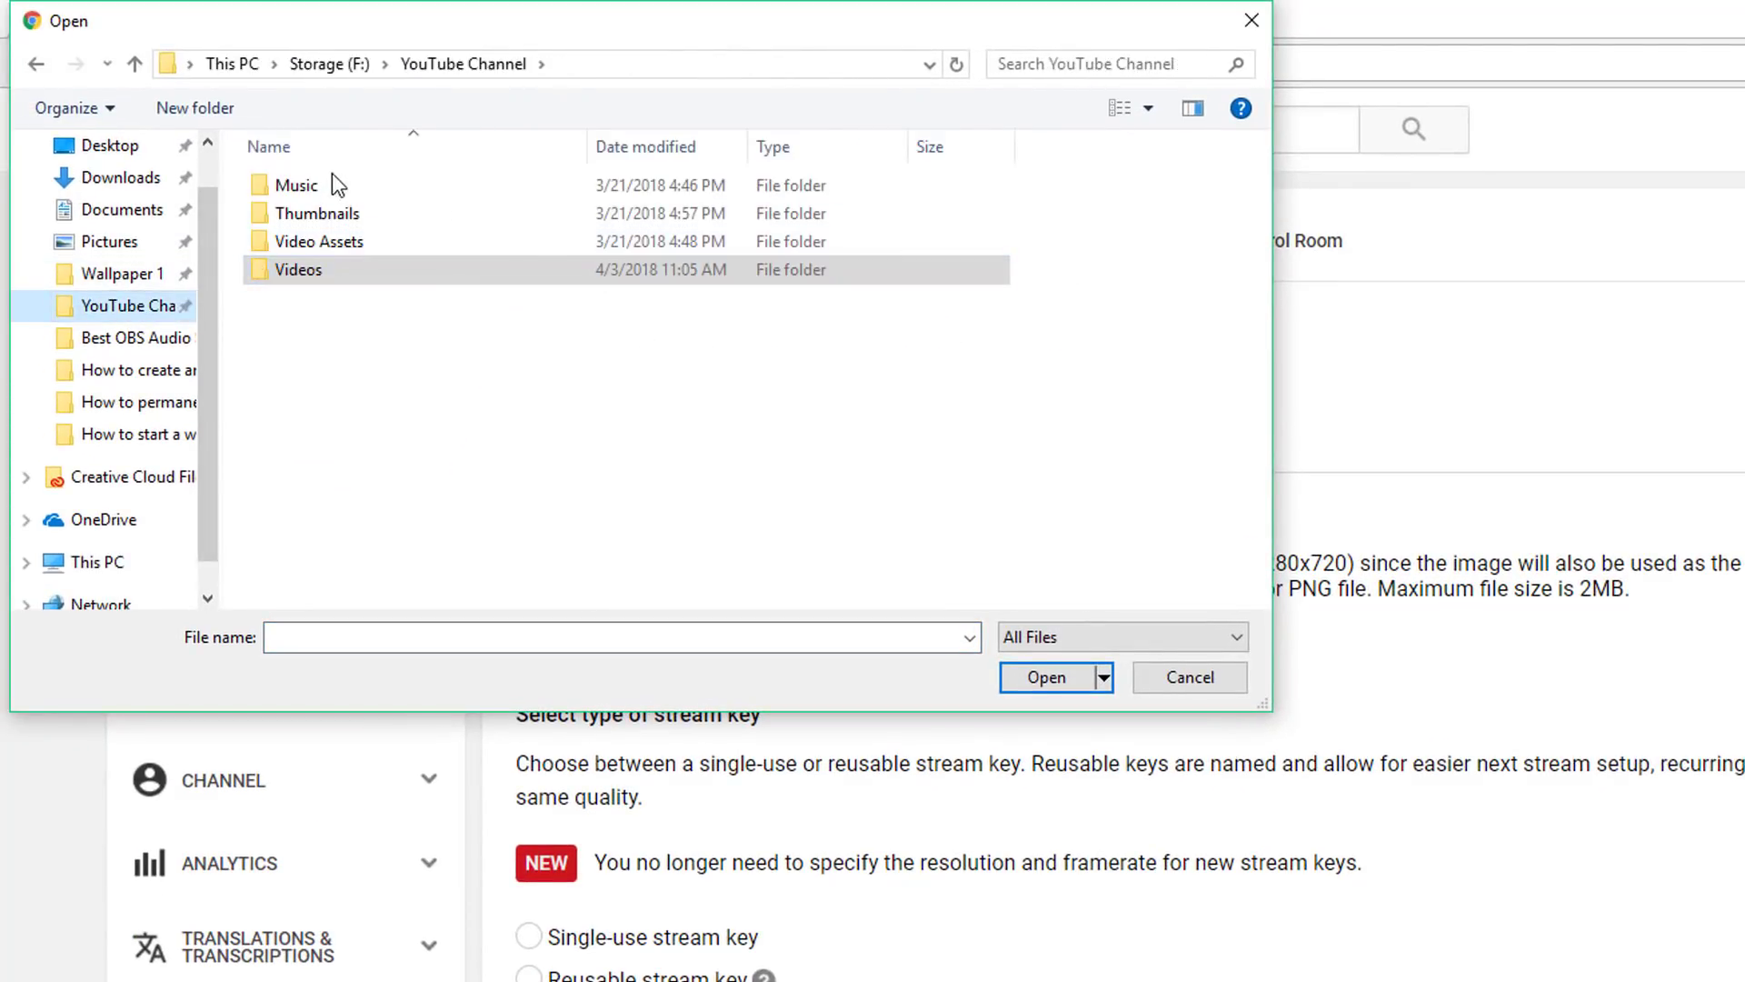
{"action": "double_click", "coordinate": [325, 216]}
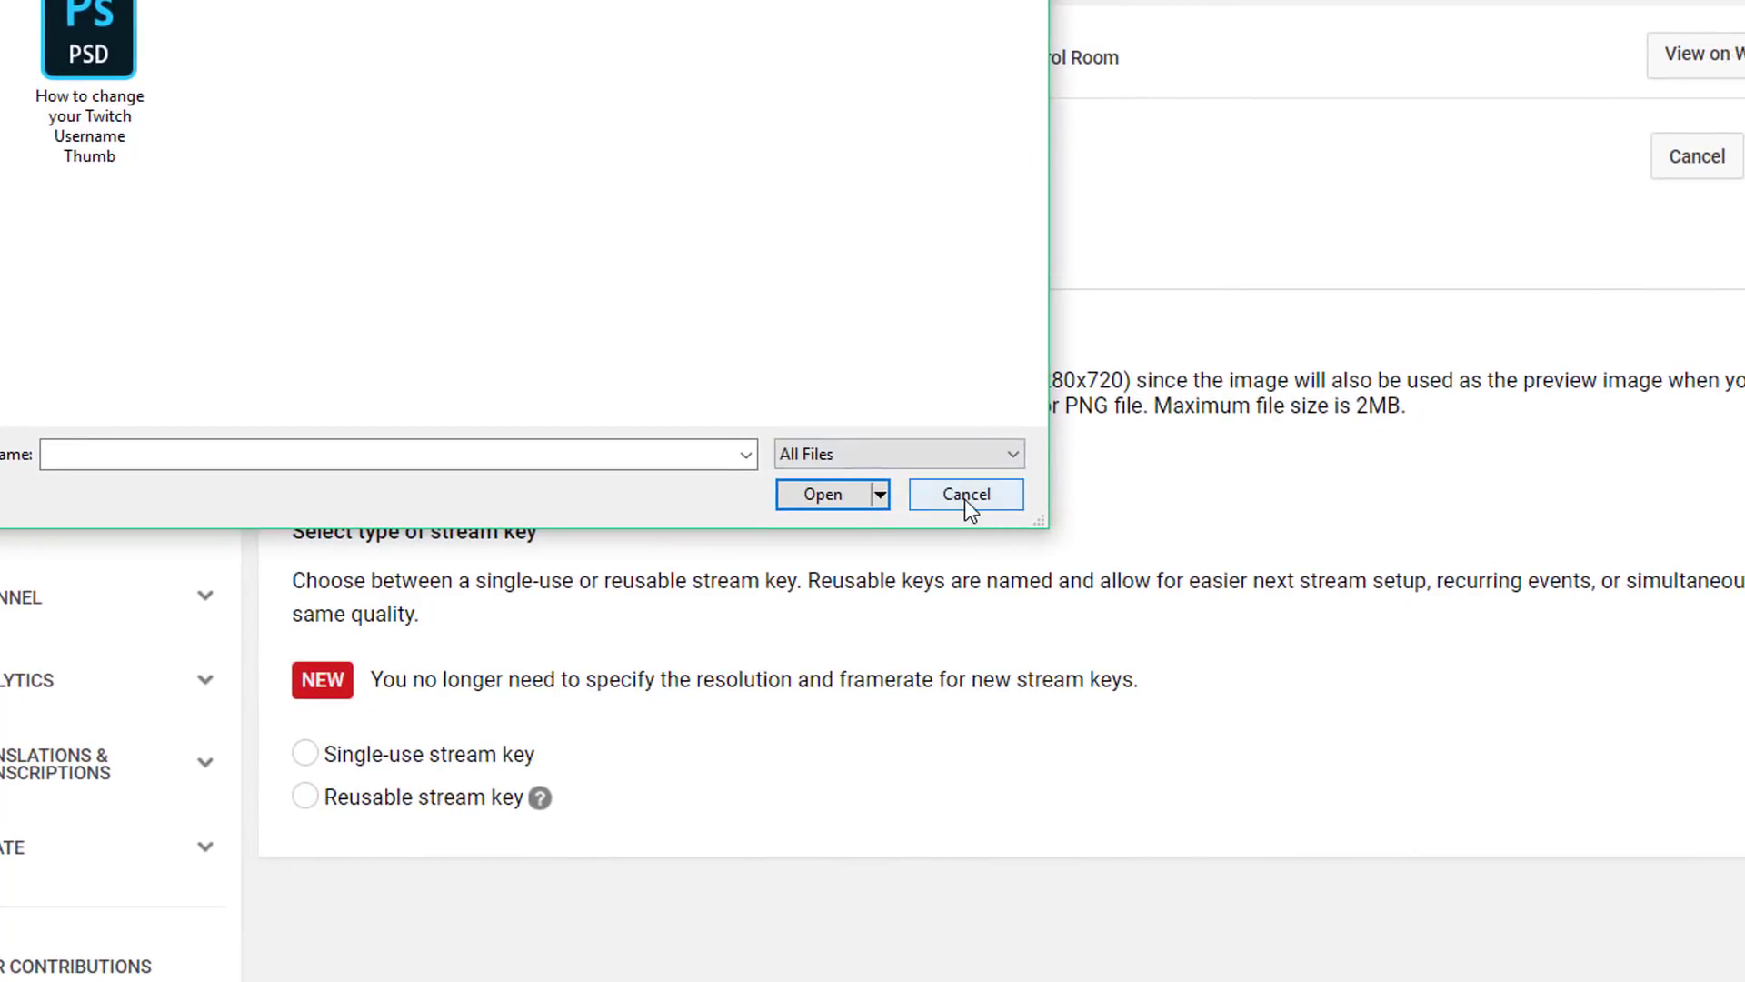
{"action": "left_click", "coordinate": [1130, 627]}
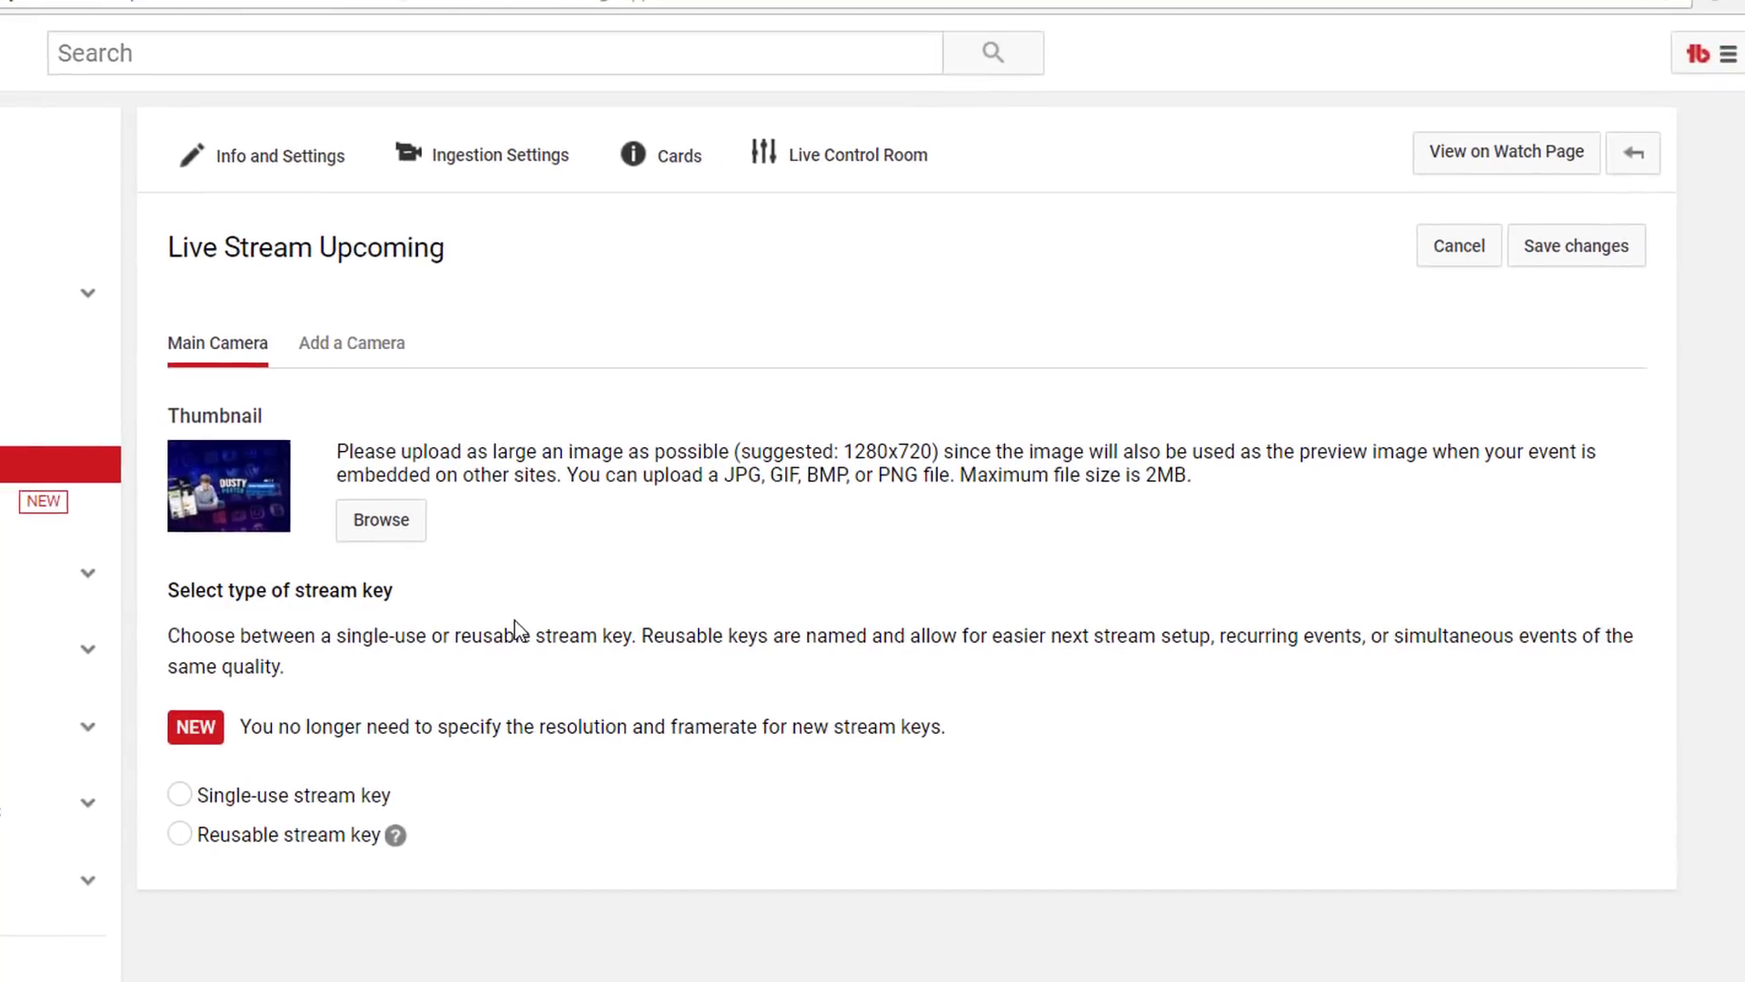
Try the reusable stream key option and look at its stream choices without picking one
{"action": "scroll", "coordinate": [524, 738], "scroll_direction": "down", "scroll_amount": 1}
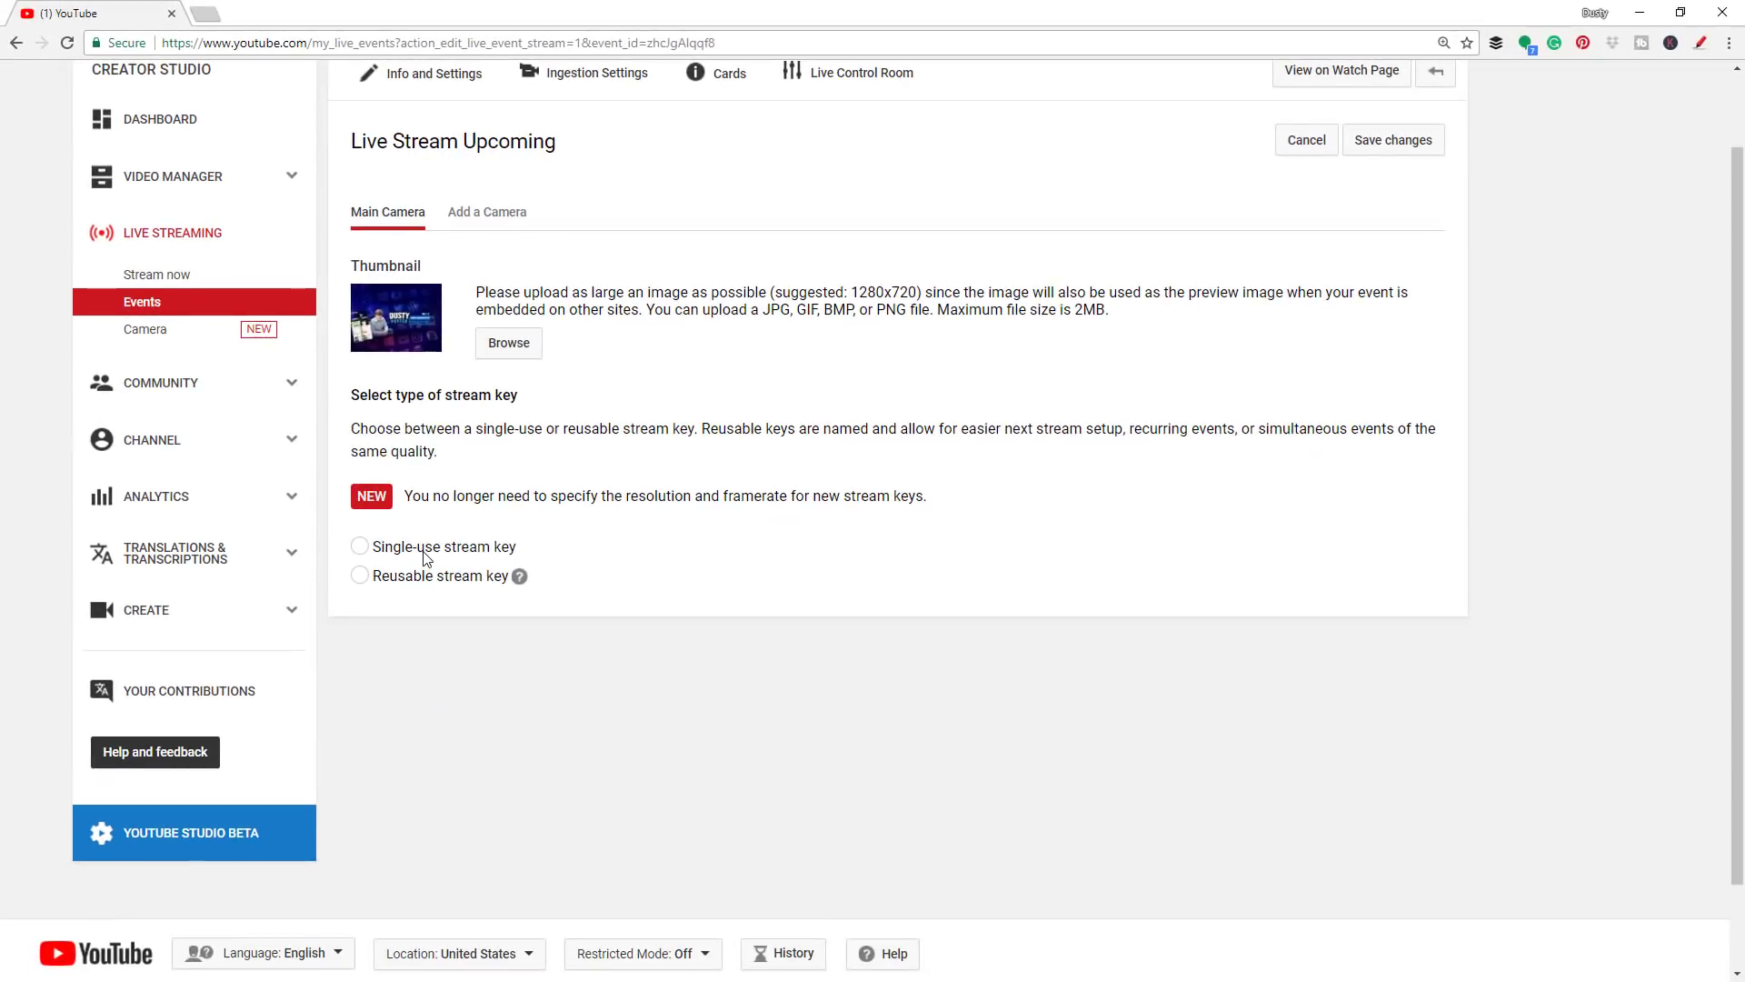
{"action": "left_click", "coordinate": [366, 578]}
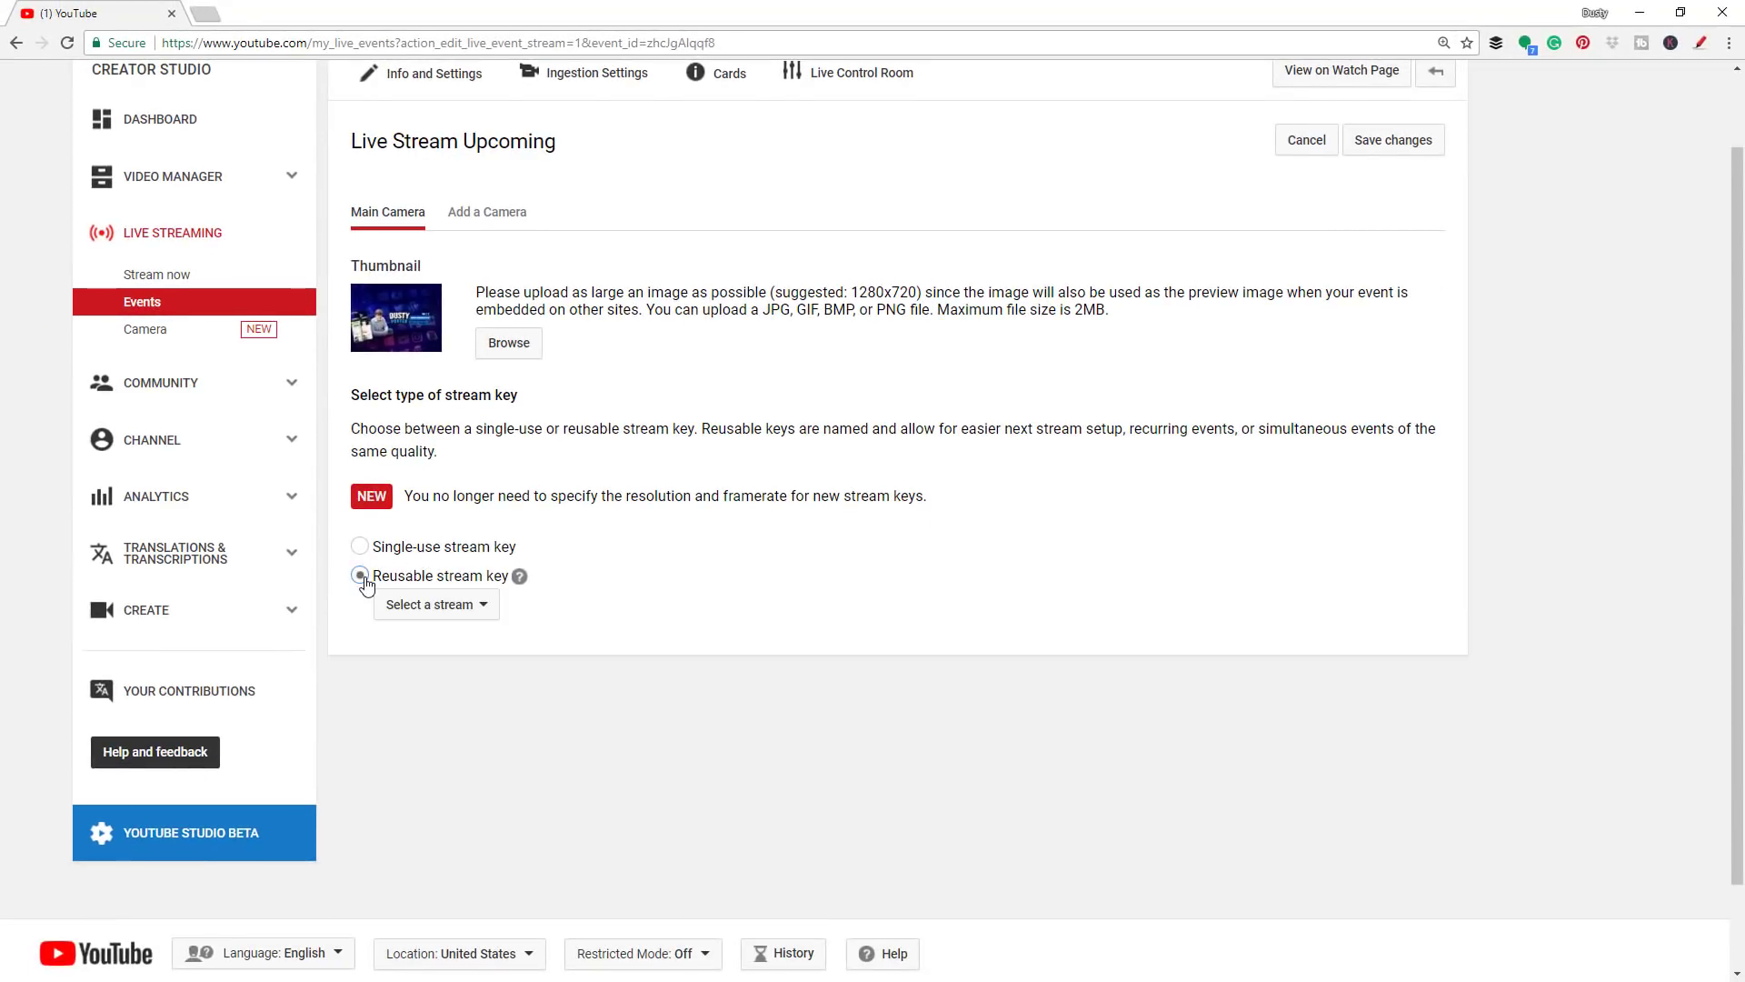
{"action": "left_click", "coordinate": [444, 611]}
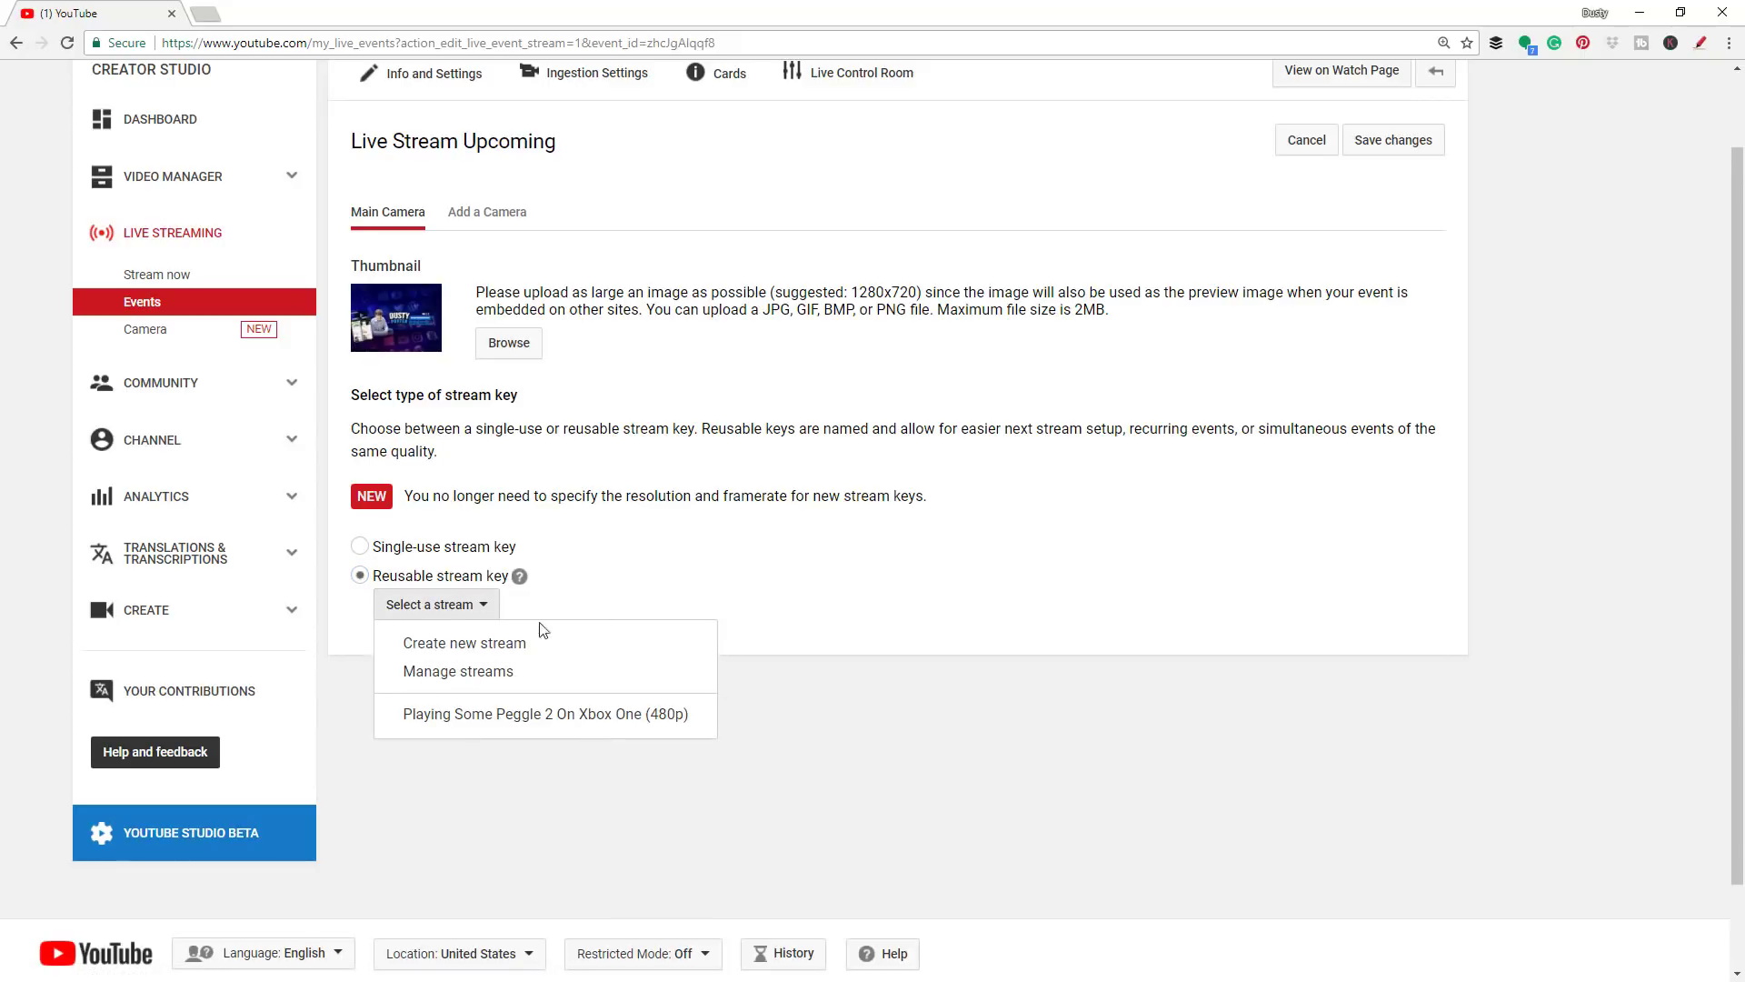
{"action": "left_click", "coordinate": [534, 859]}
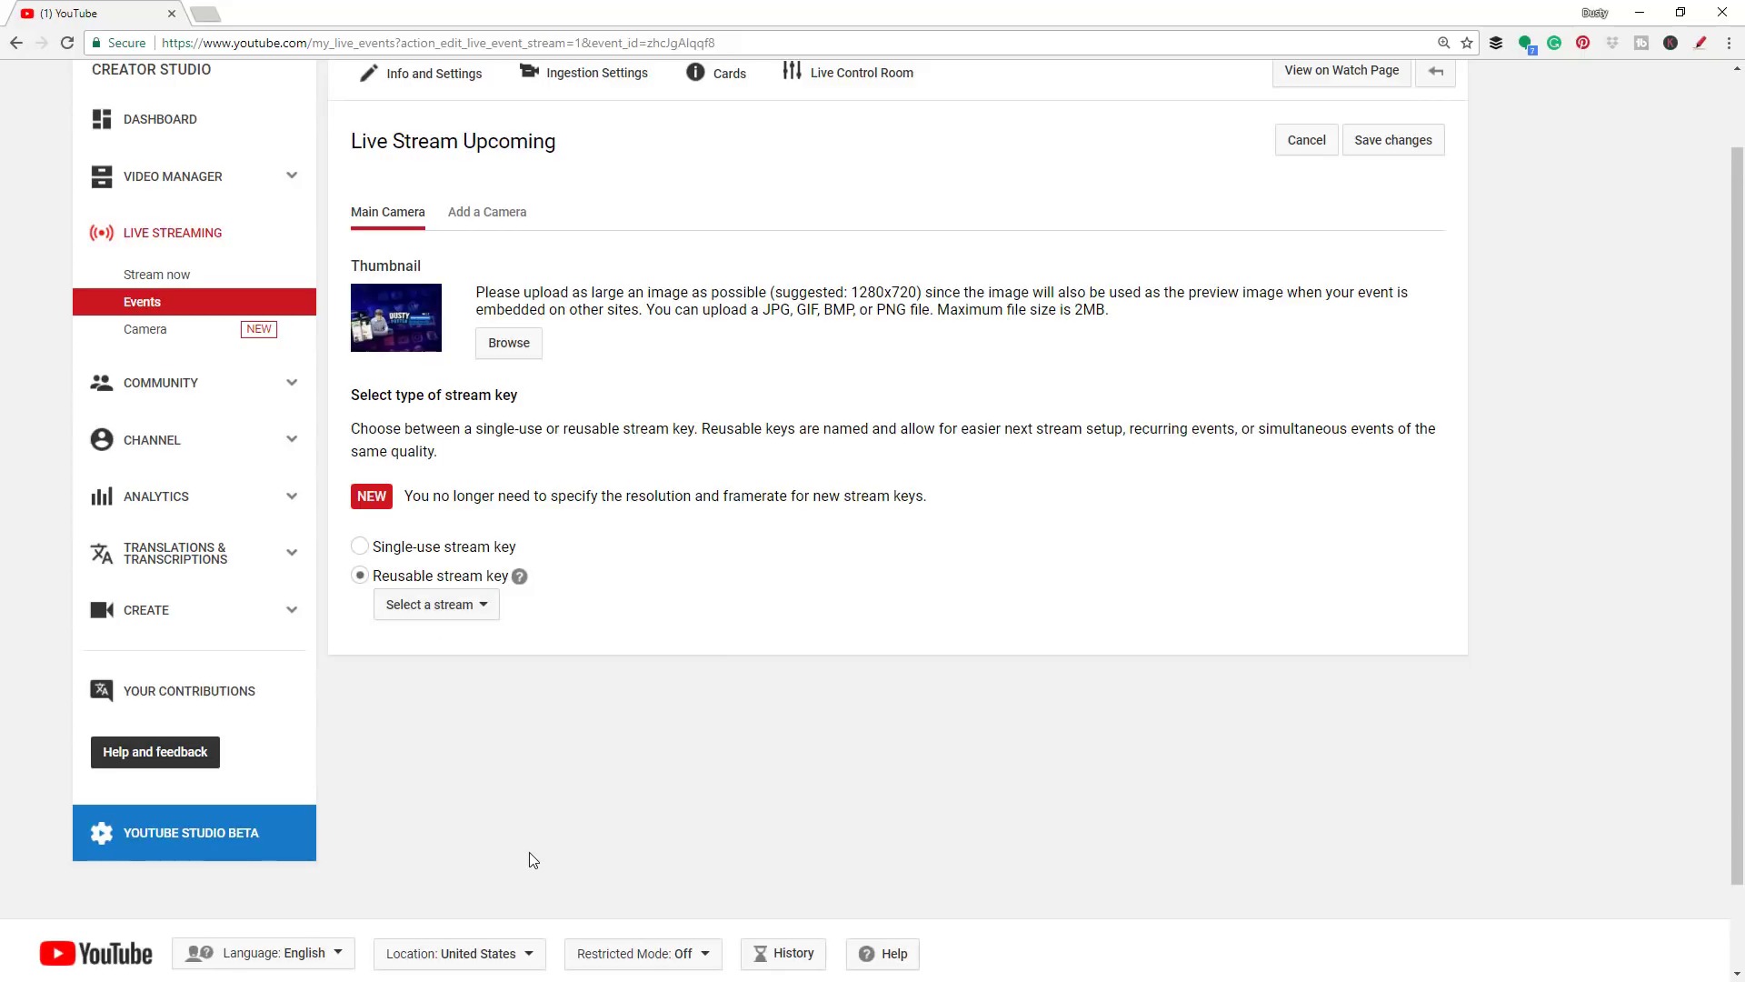
Choose a single-use stream key for the event and copy the stream name from the encoder instructions
{"action": "left_click", "coordinate": [361, 548]}
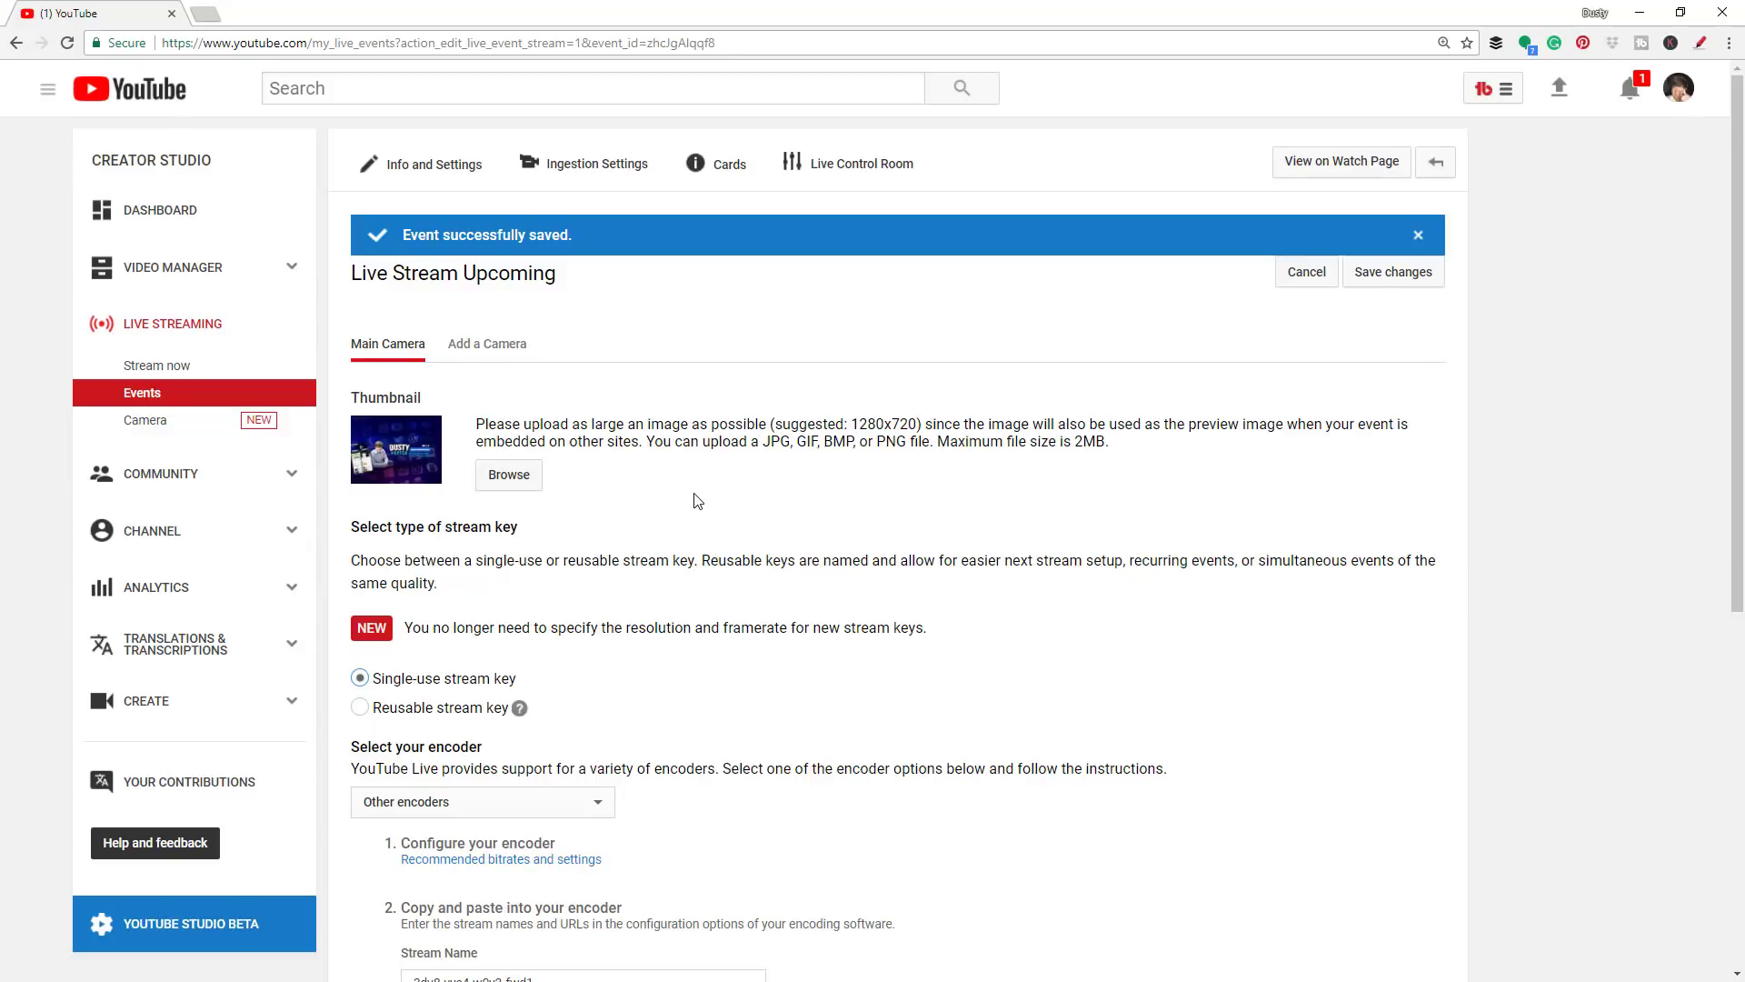
{"action": "scroll", "coordinate": [697, 500], "scroll_direction": "down", "scroll_amount": 2}
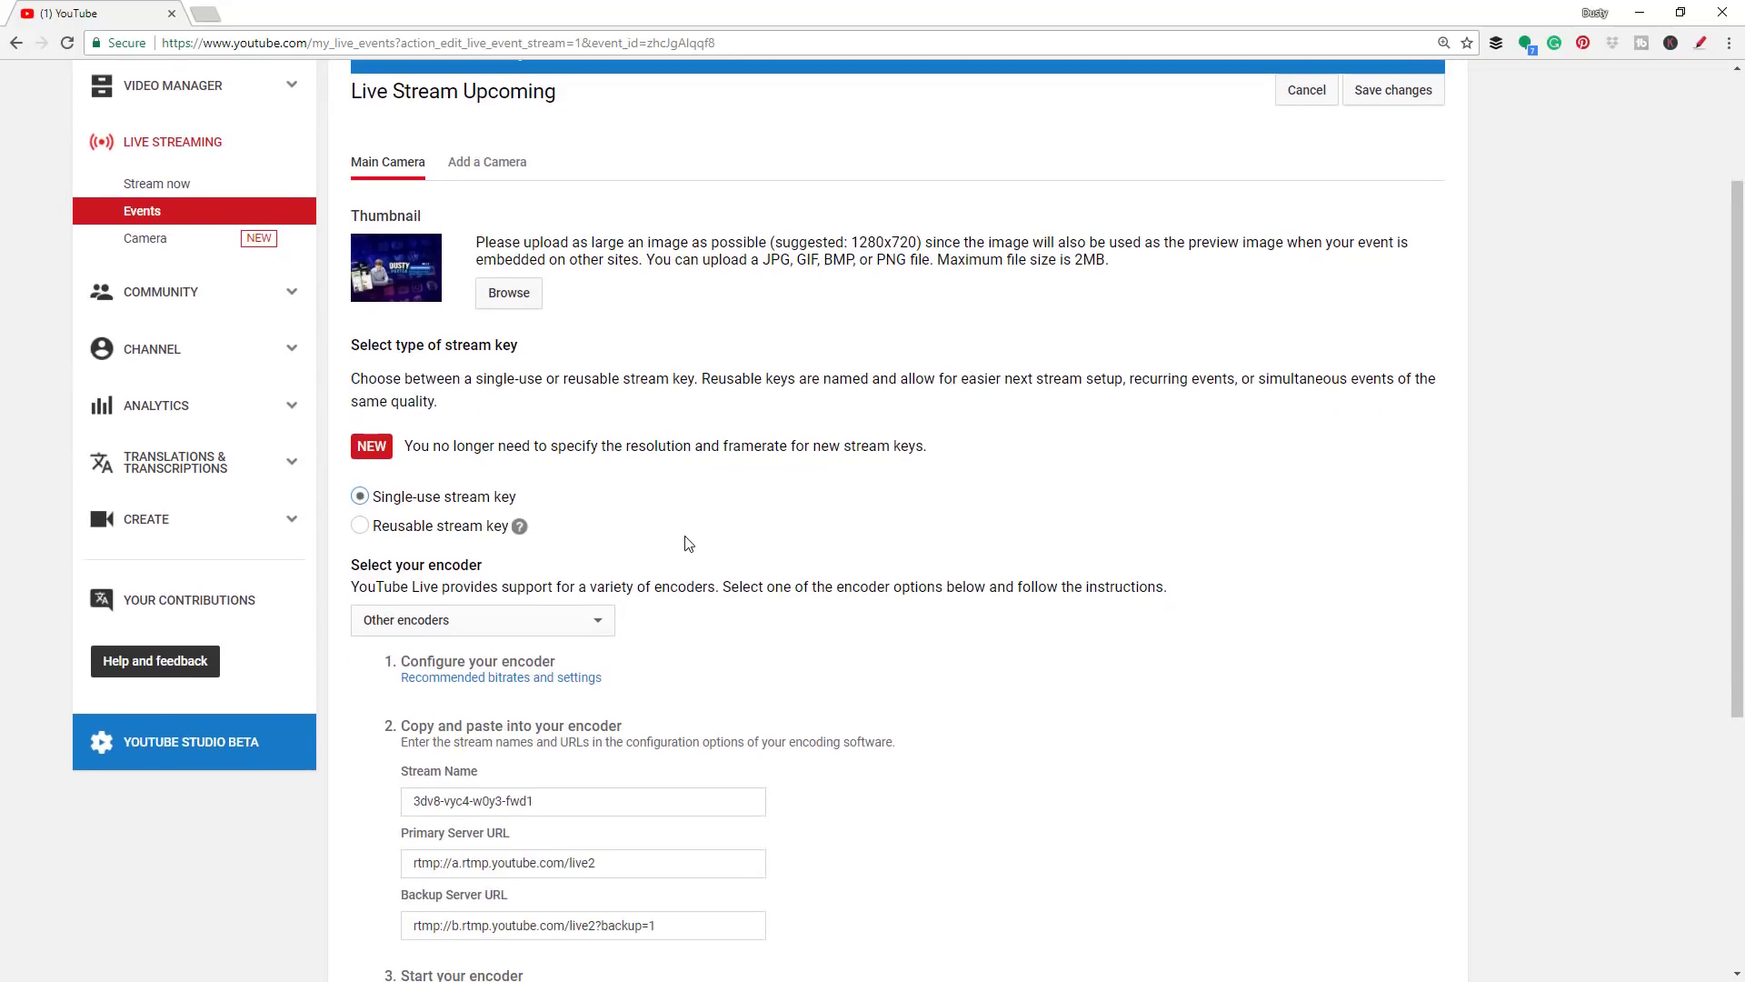
{"action": "scroll", "coordinate": [688, 542], "scroll_direction": "down", "scroll_amount": 3}
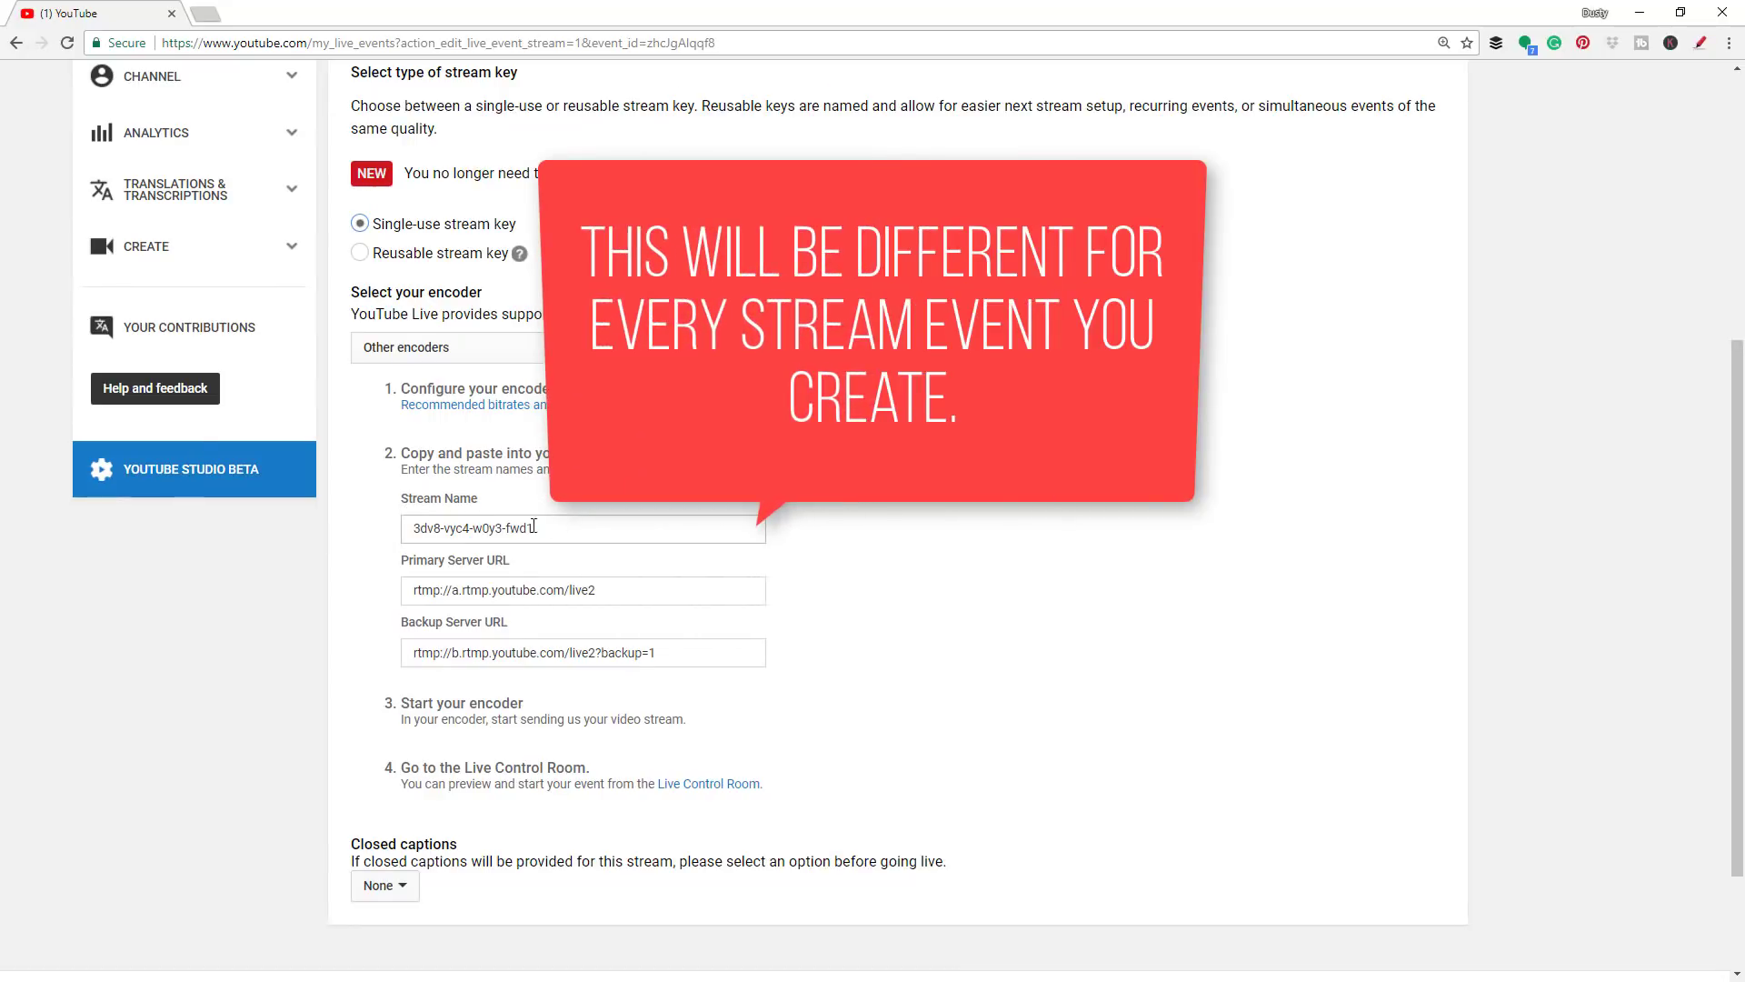
{"action": "left_click", "coordinate": [450, 532]}
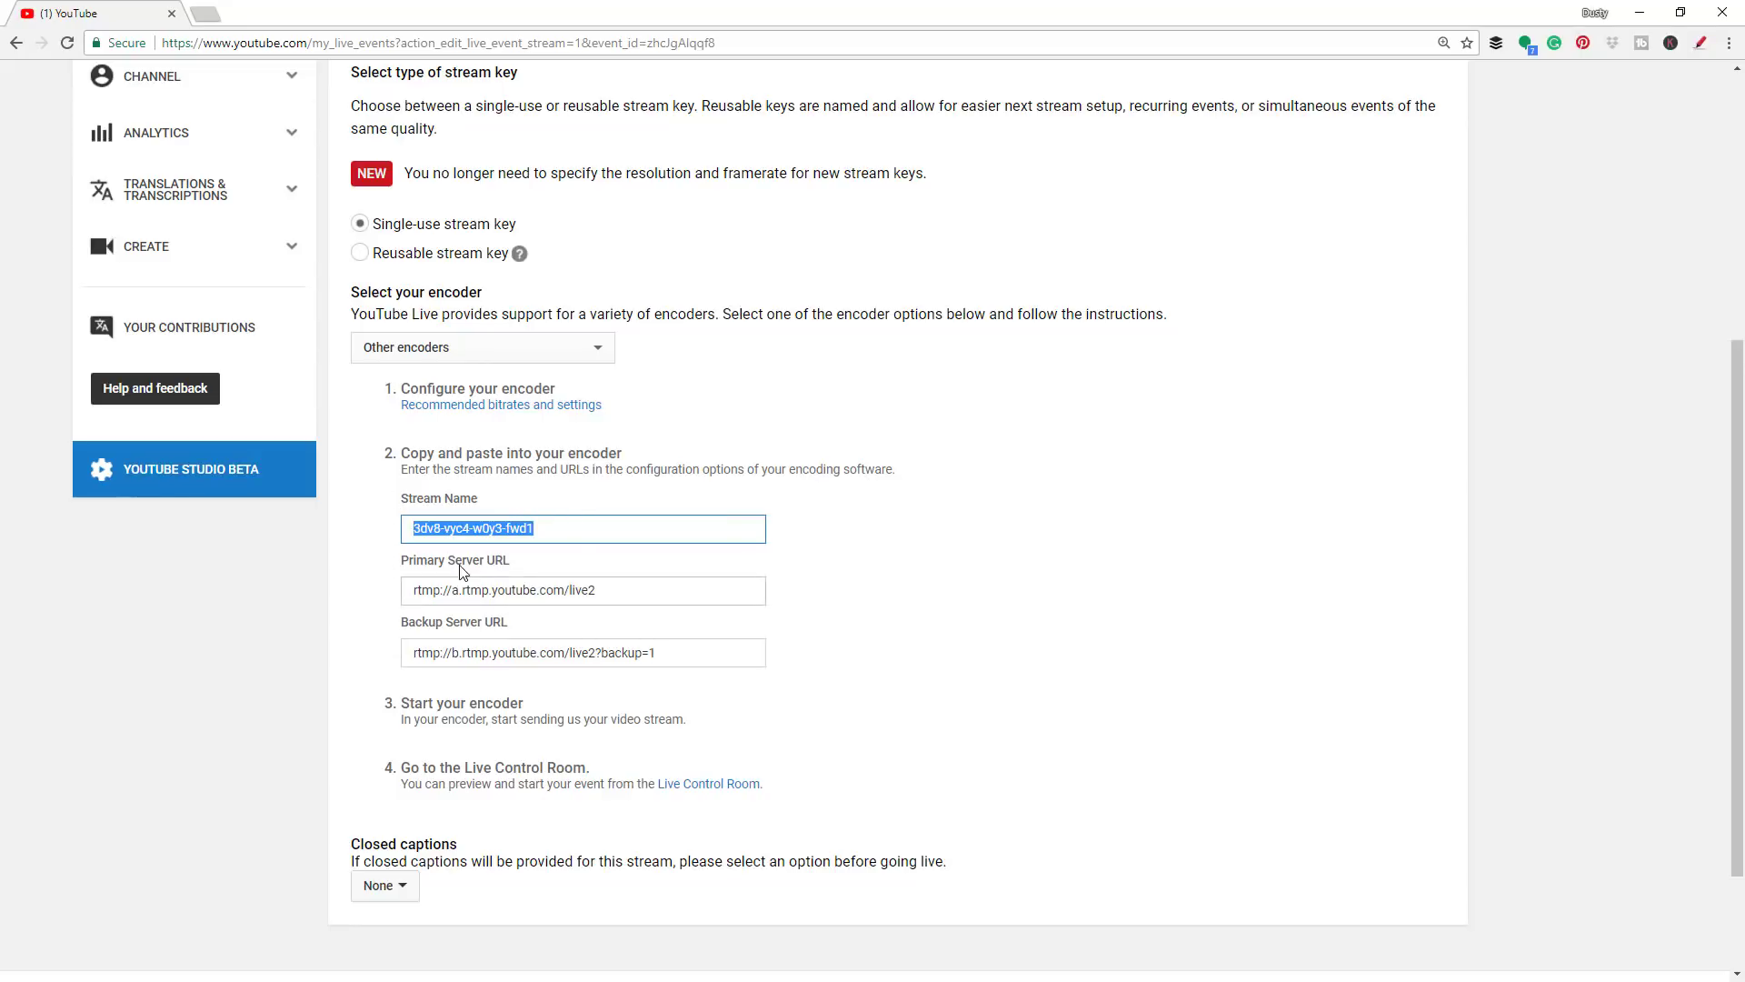
{"action": "right_click", "coordinate": [462, 535]}
{"action": "left_click", "coordinate": [506, 551]}
Switch to OBS, replace the stream key in its stream settings with the copied one, and apply the change
{"action": "key", "text": "alt+Tab"}
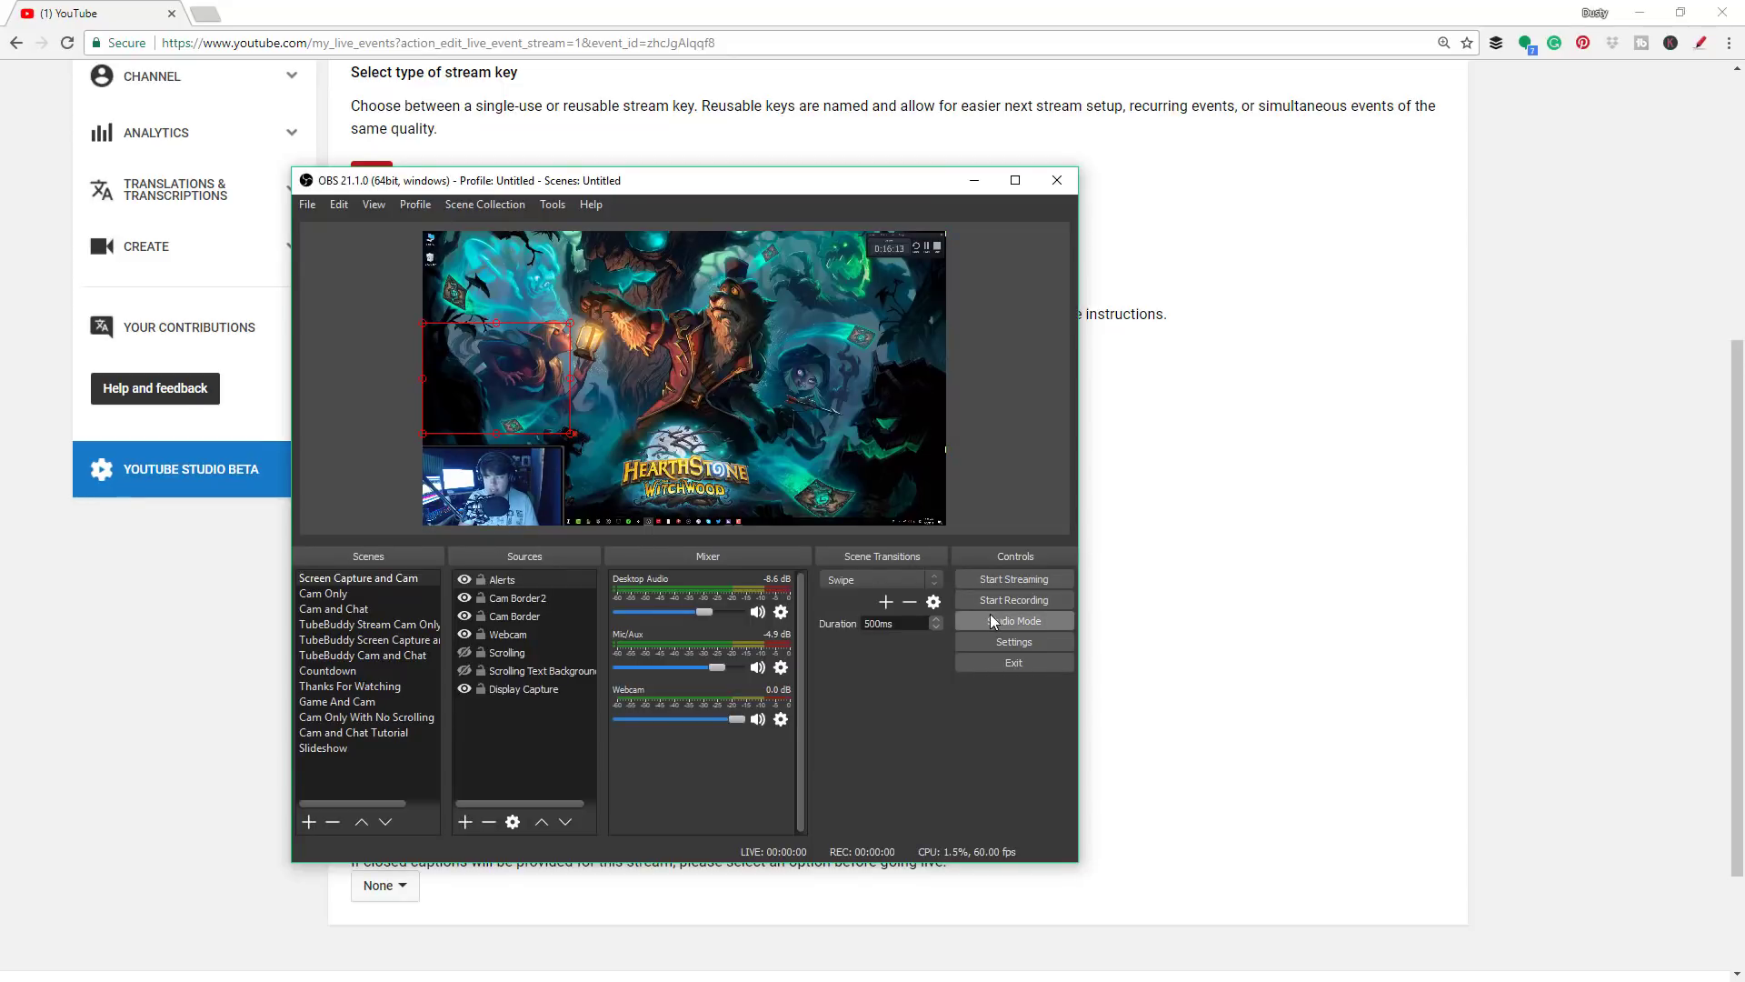
{"action": "left_click", "coordinate": [1014, 638]}
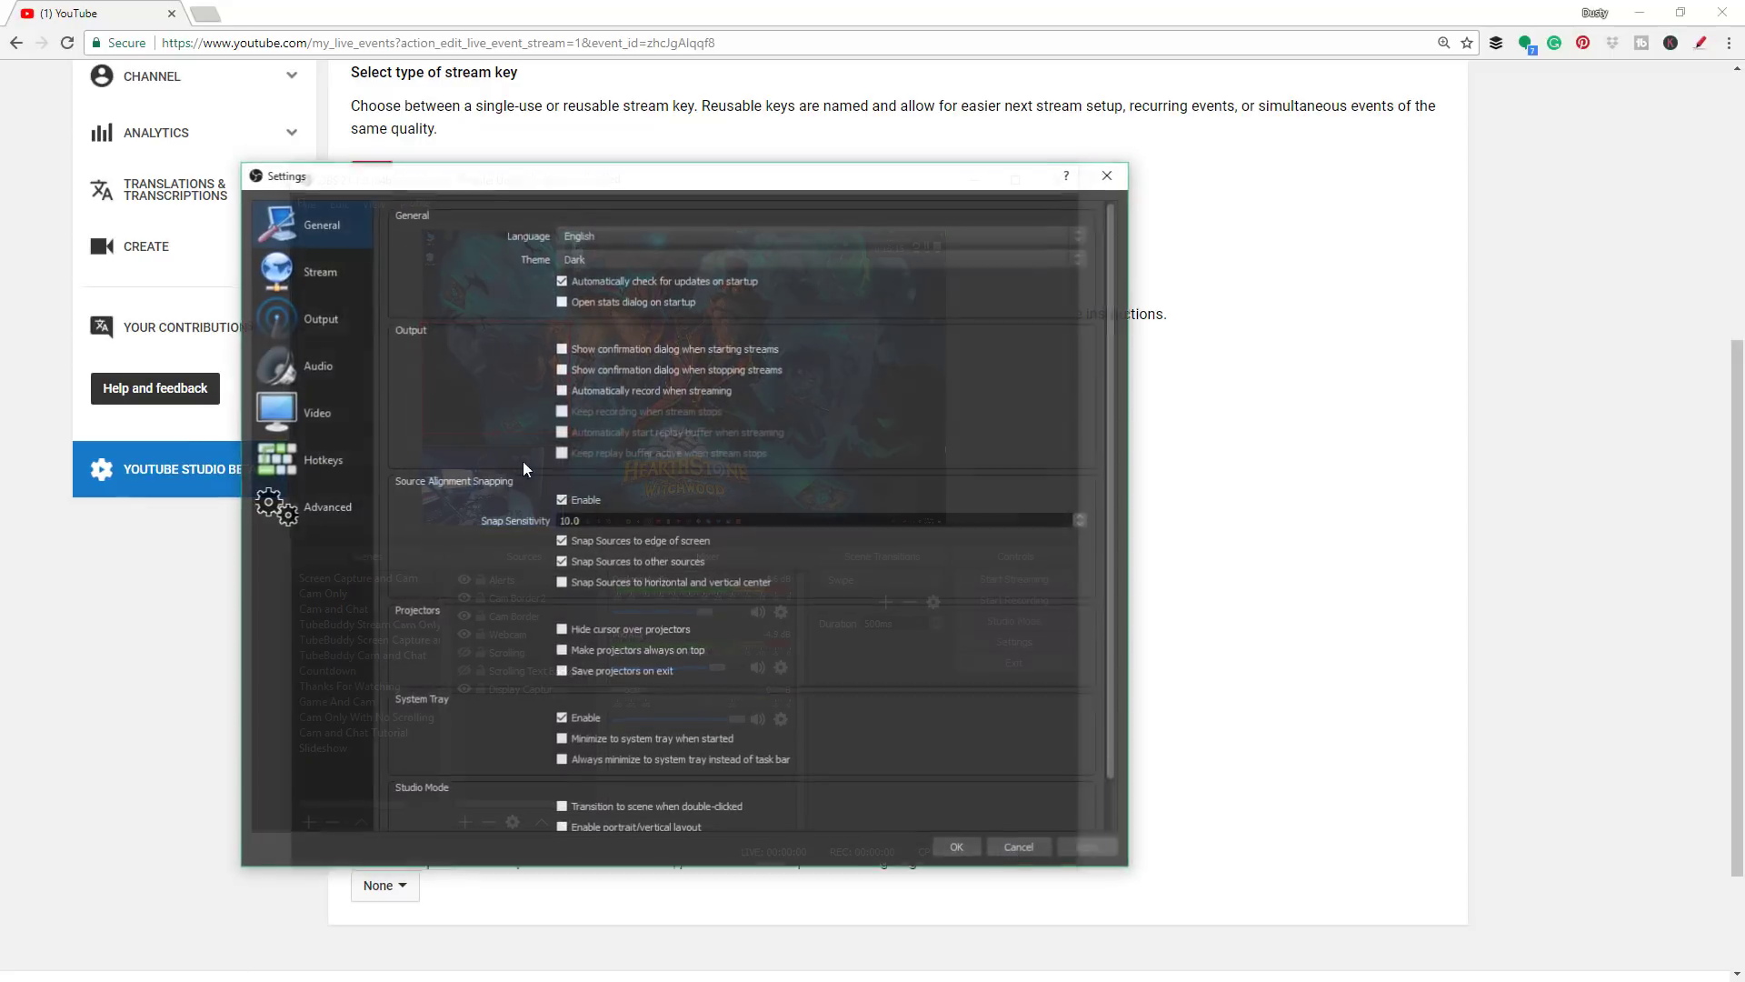
{"action": "left_click", "coordinate": [305, 272]}
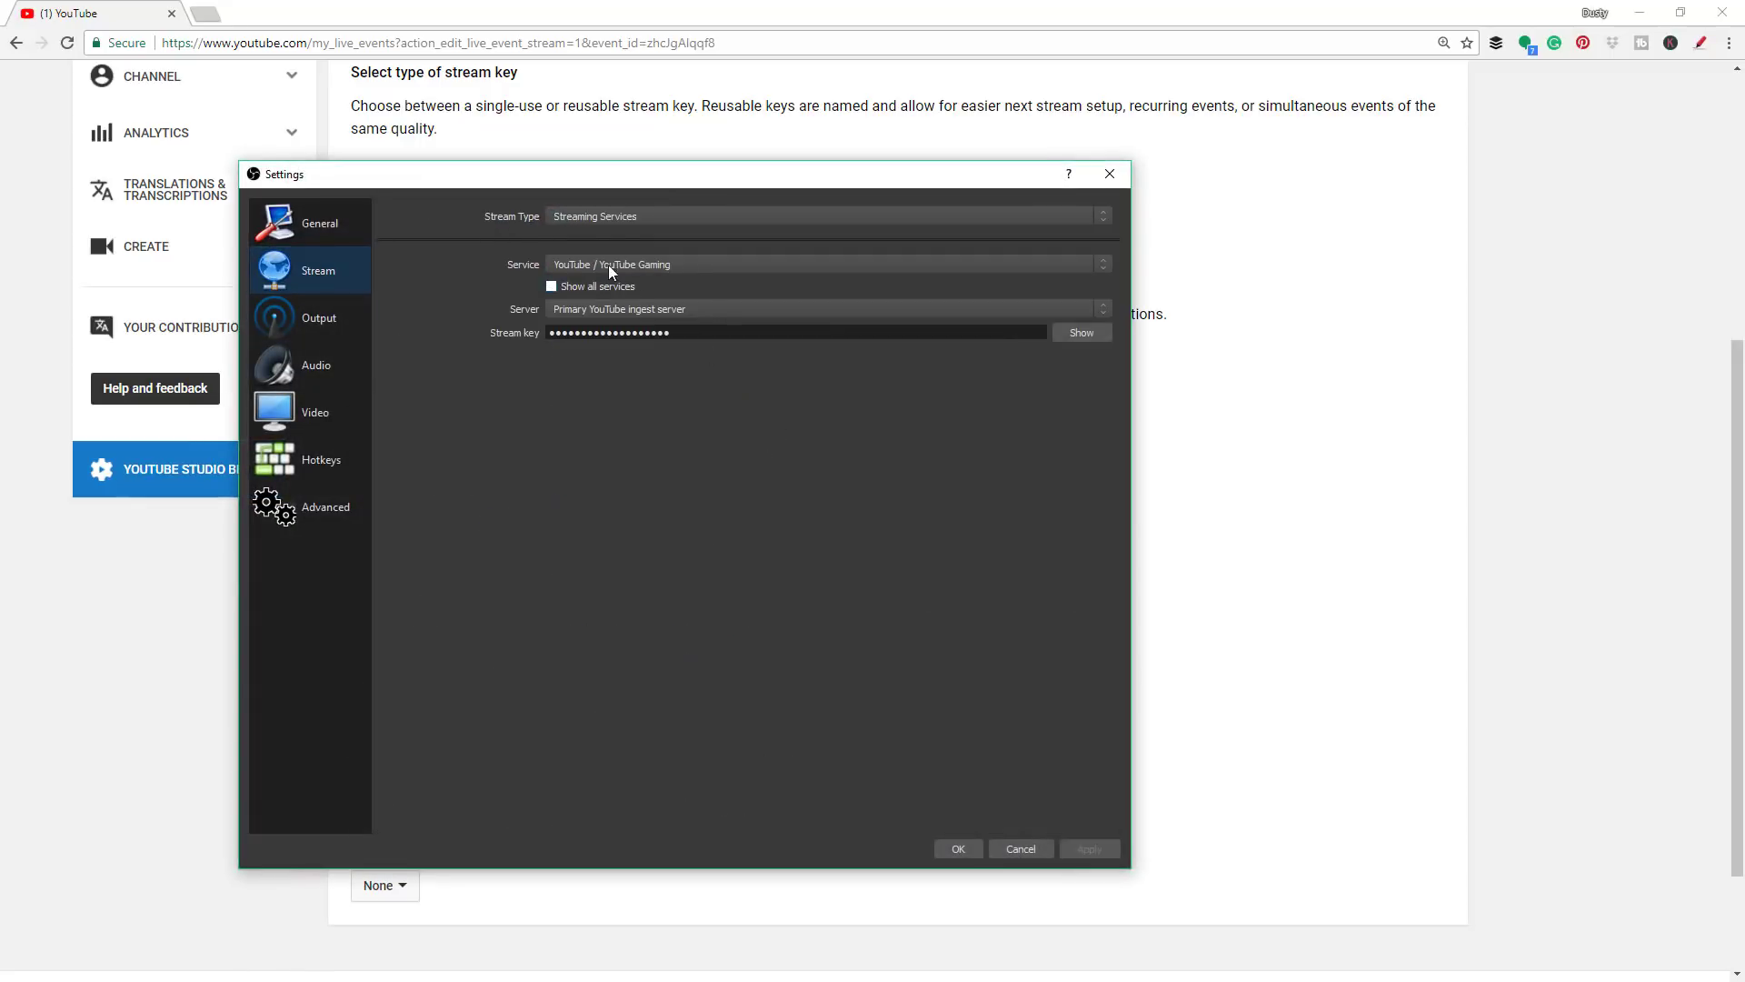
{"action": "double_click", "coordinate": [592, 333]}
{"action": "right_click", "coordinate": [595, 336]}
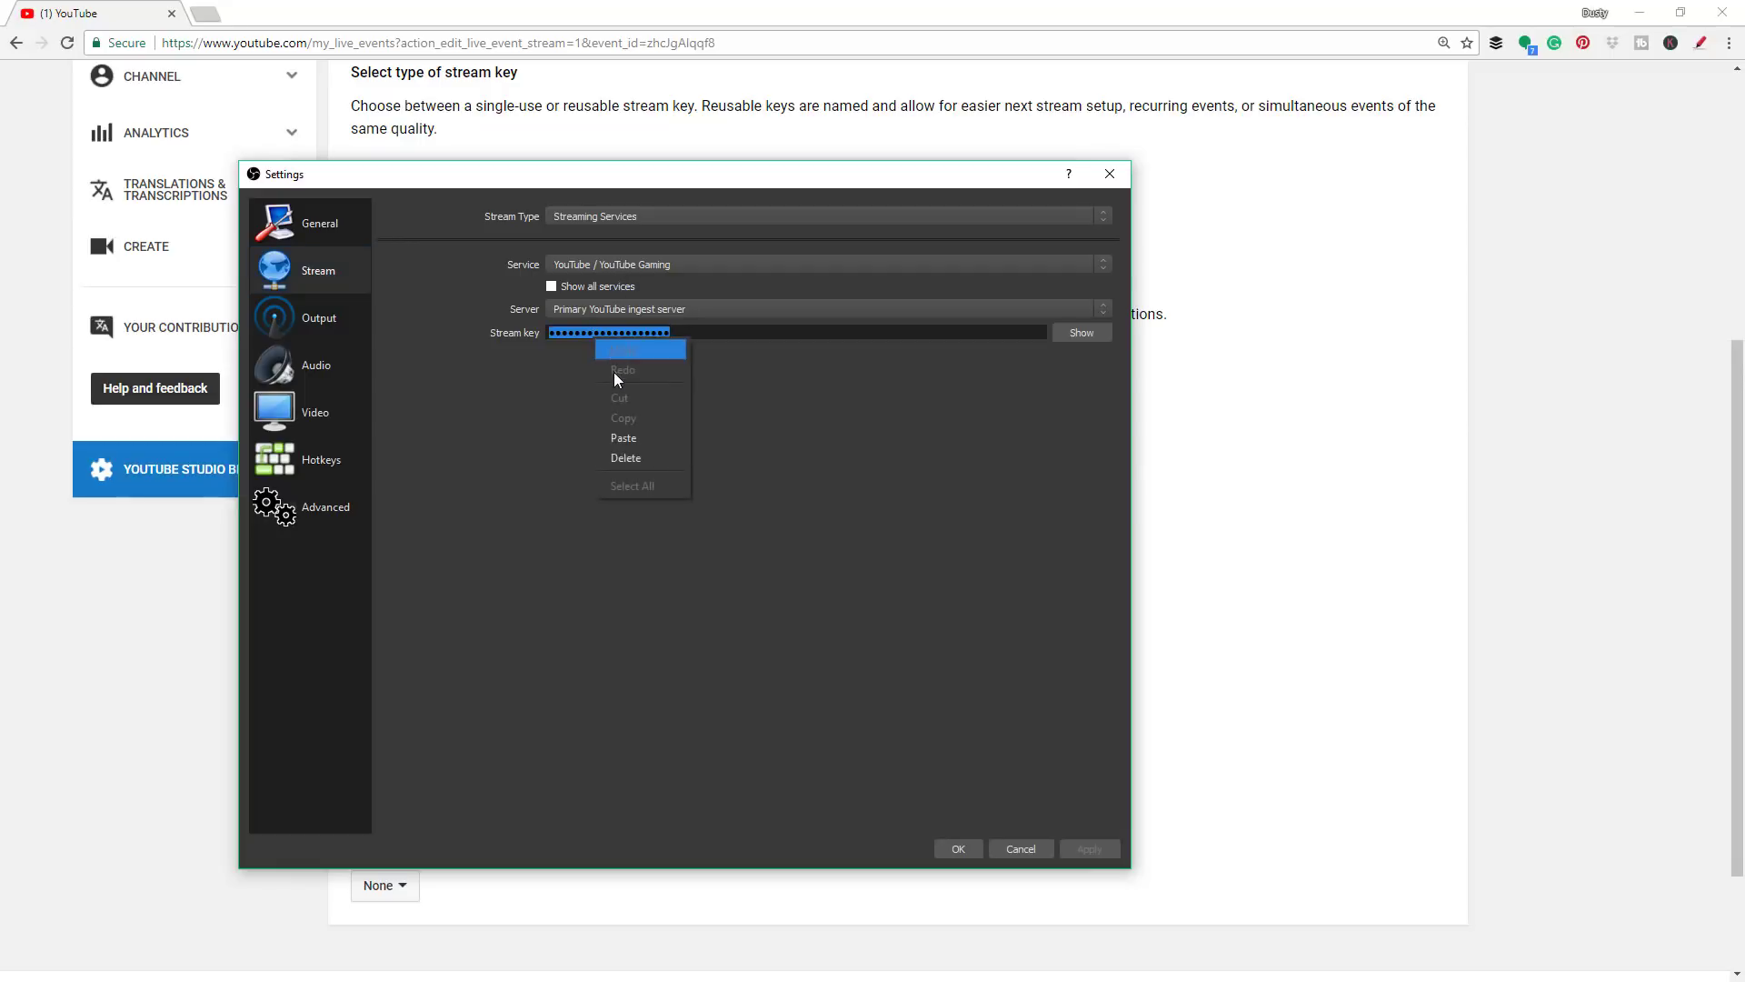
{"action": "left_click", "coordinate": [628, 435]}
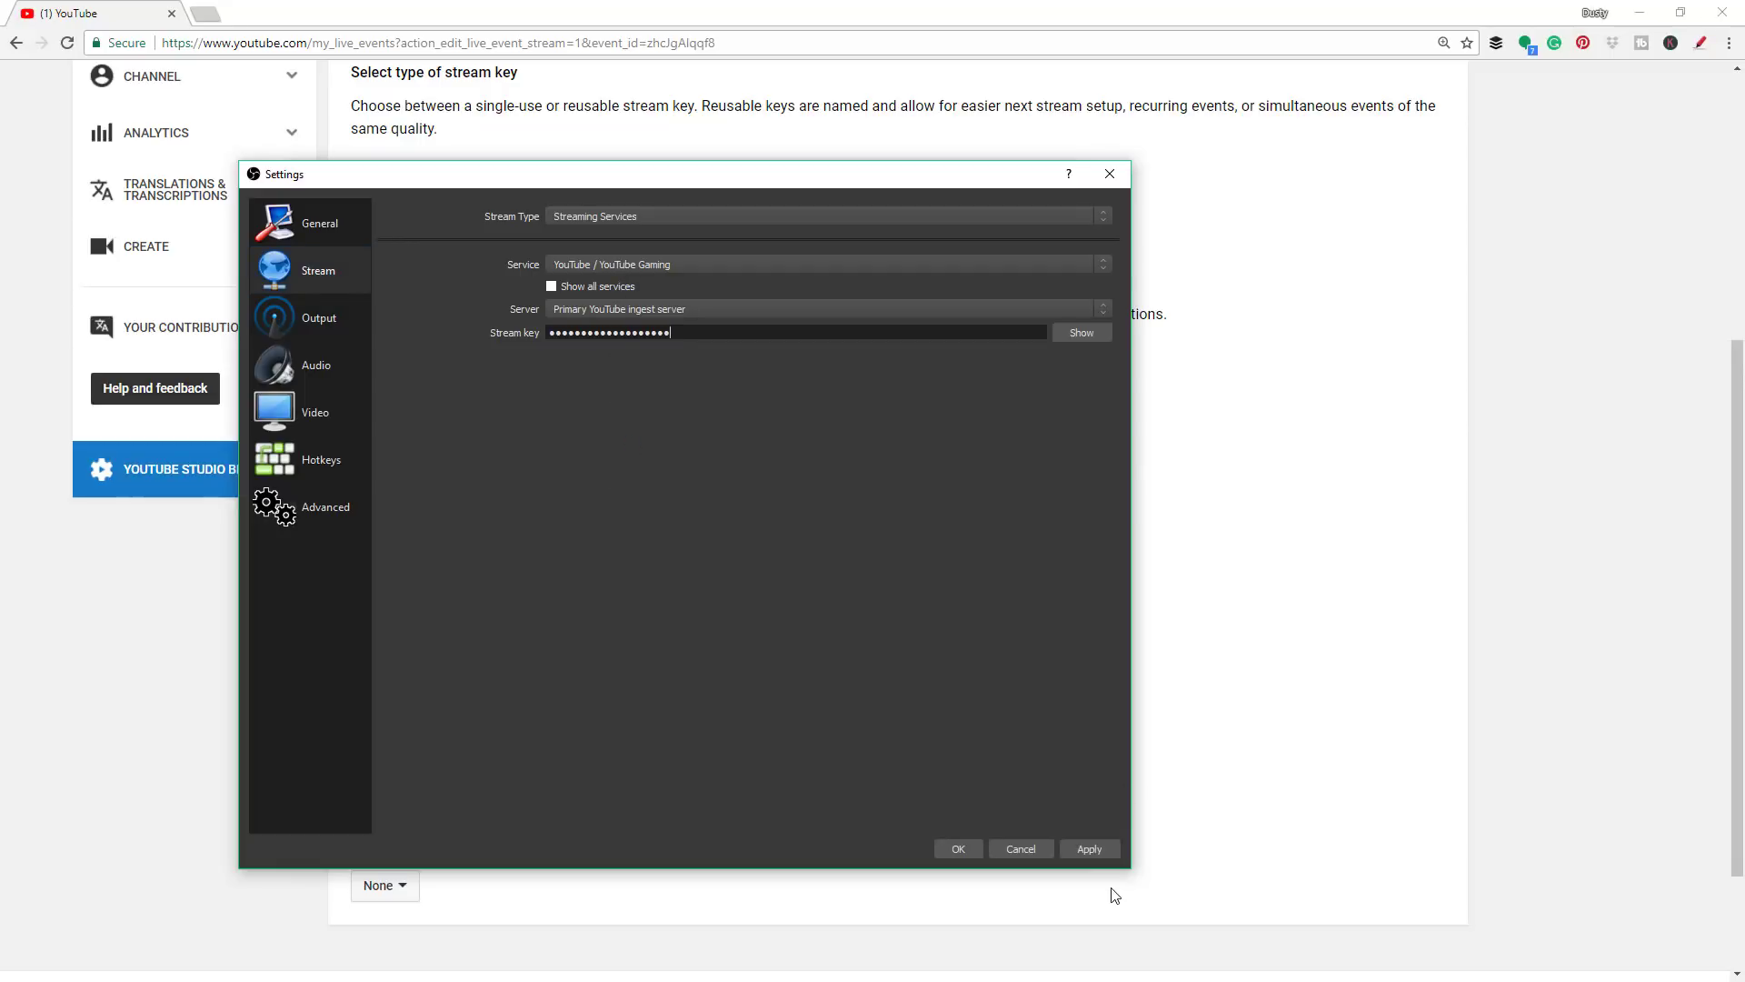
{"action": "left_click", "coordinate": [1100, 856]}
{"action": "left_click", "coordinate": [958, 848]}
Return to the YouTube event page, open its watch page in a new tab to look it over, and go back to the event's ingestion settings
{"action": "left_click", "coordinate": [1375, 534]}
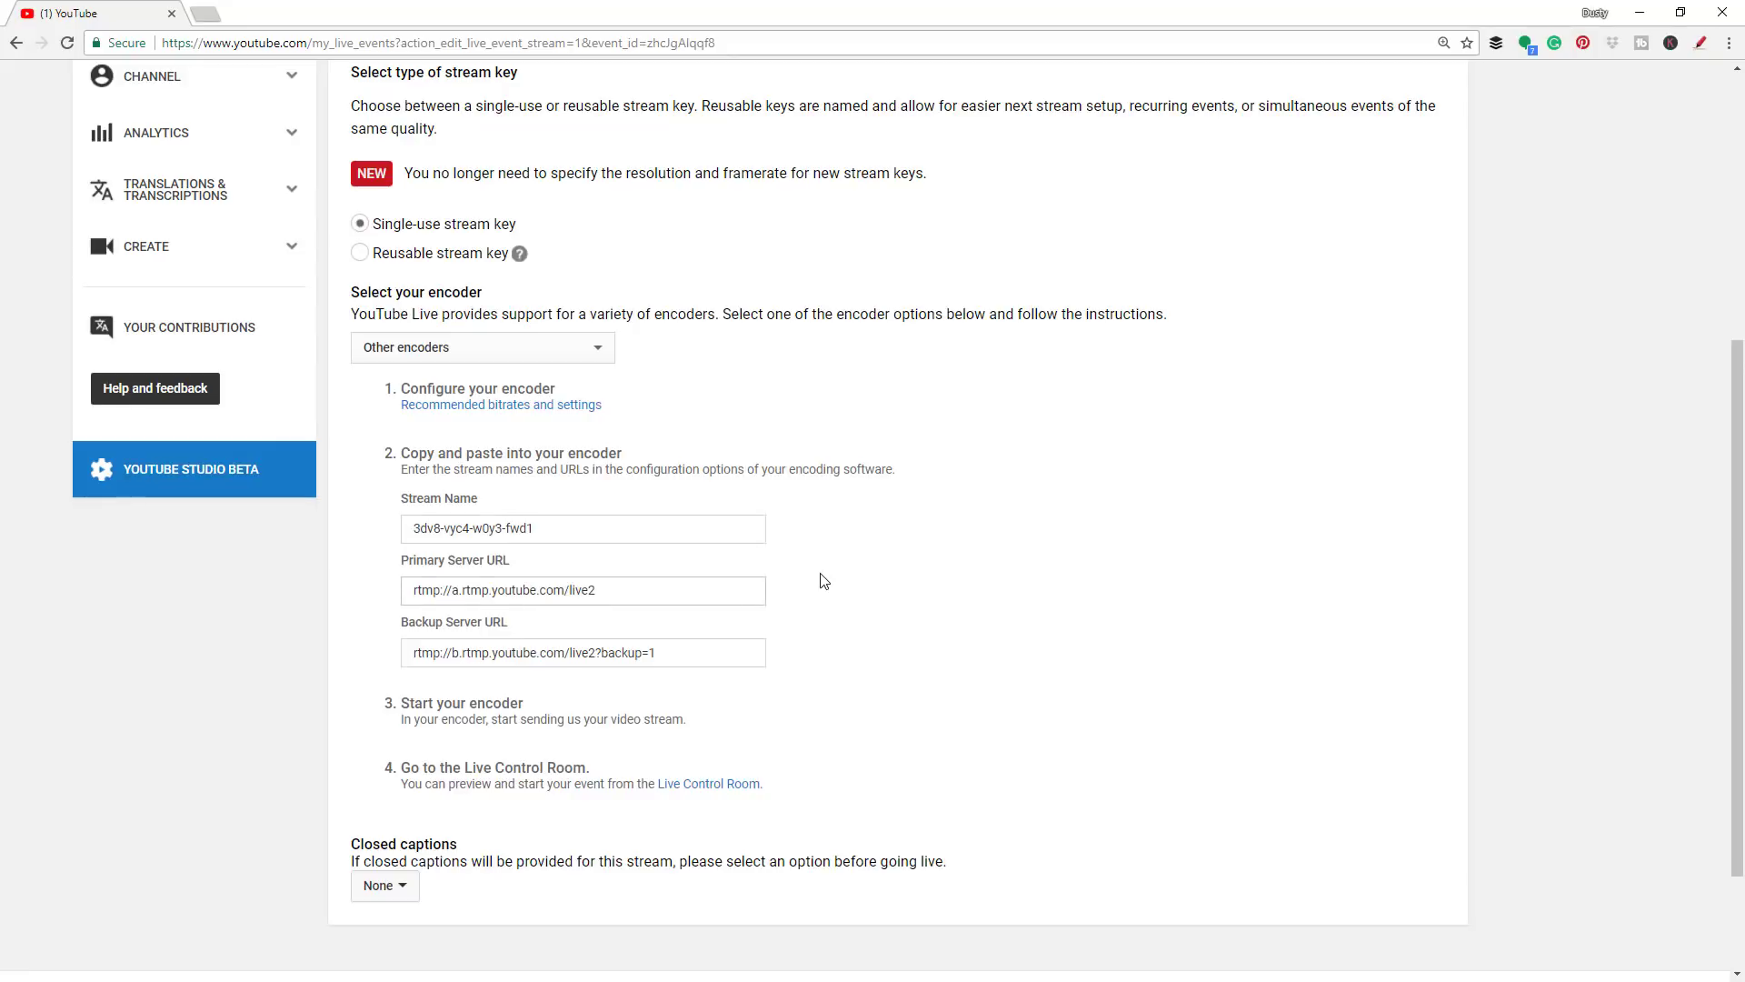
{"action": "scroll", "coordinate": [824, 581], "scroll_direction": "up", "scroll_amount": 5}
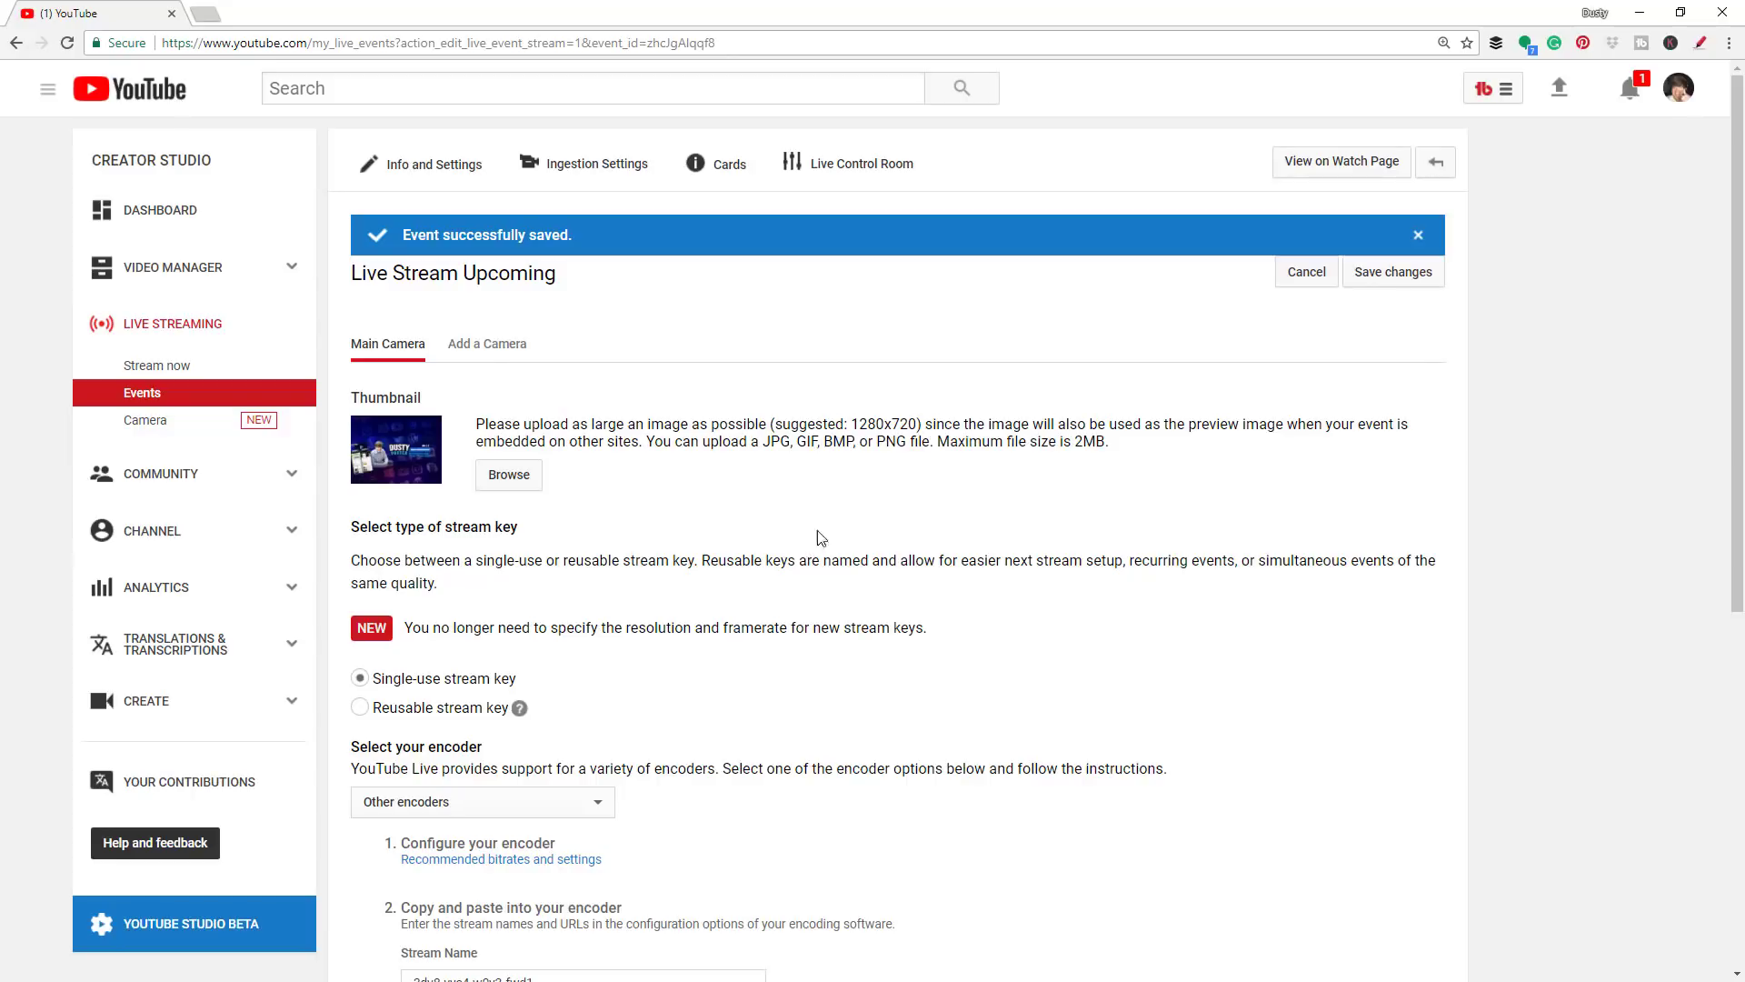
{"action": "right_click", "coordinate": [1312, 165]}
{"action": "left_click", "coordinate": [1345, 172]}
{"action": "left_click", "coordinate": [246, 10]}
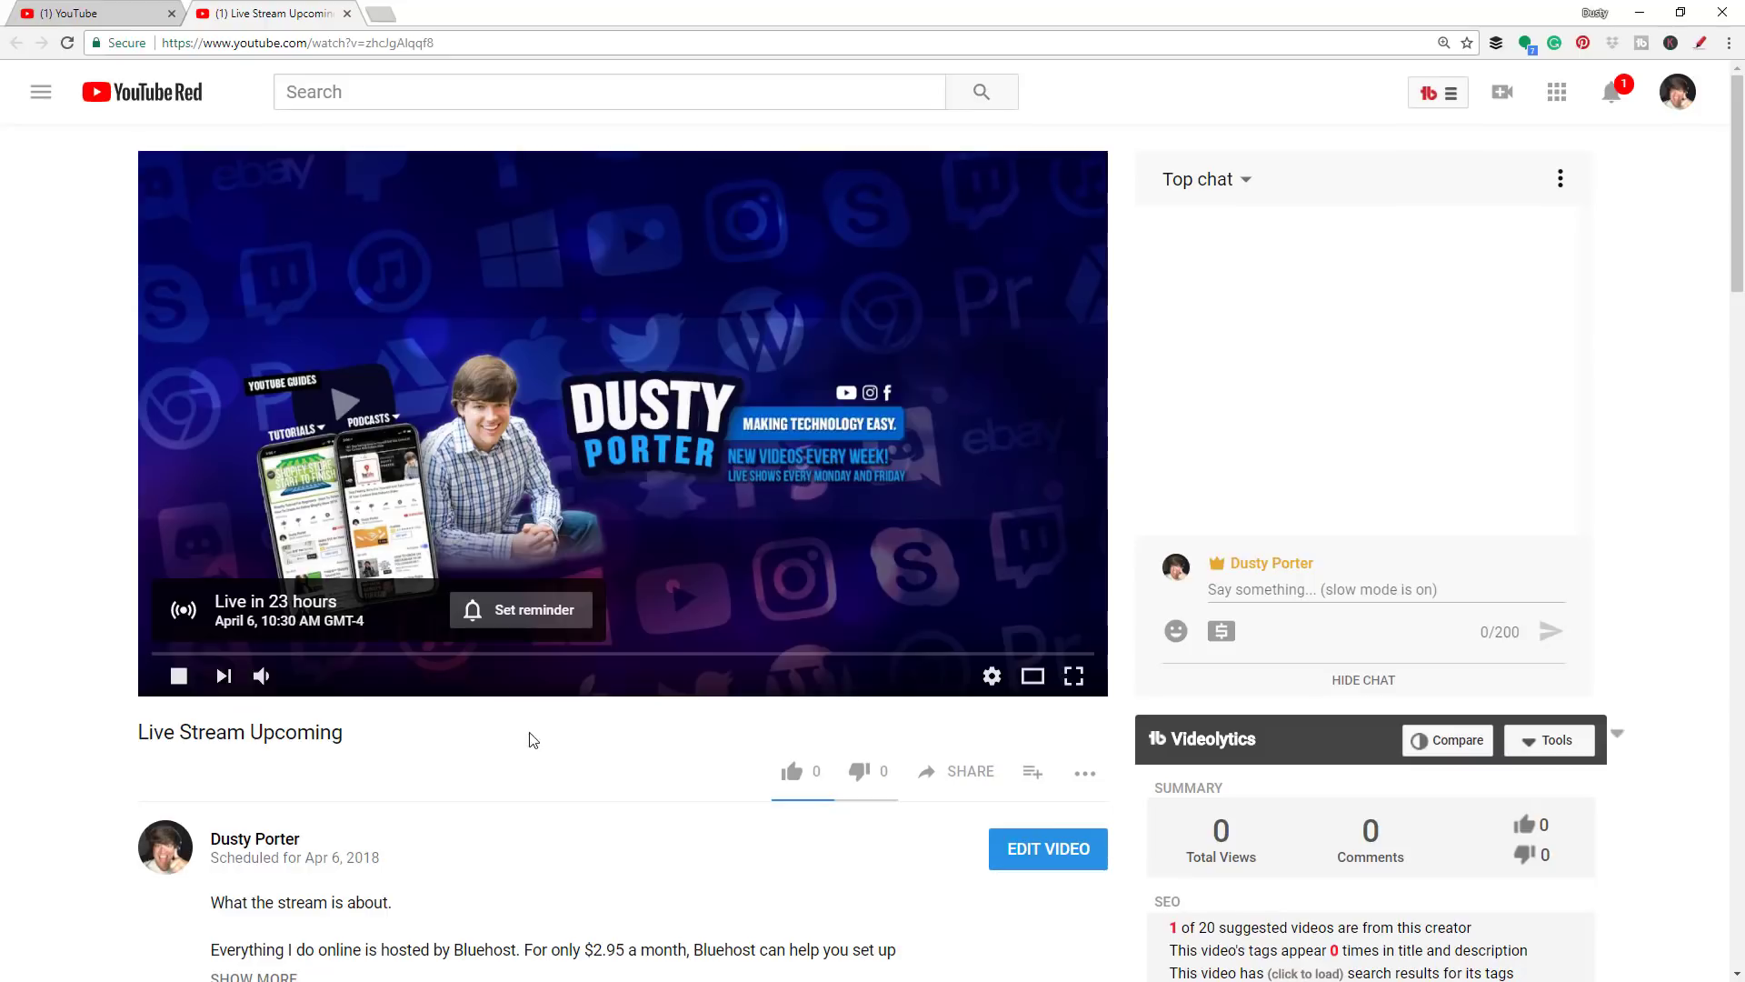
{"action": "scroll", "coordinate": [433, 805], "scroll_direction": "down", "scroll_amount": 2}
{"action": "scroll", "coordinate": [722, 733], "scroll_direction": "up", "scroll_amount": 2}
{"action": "key", "text": "alt+Left"}
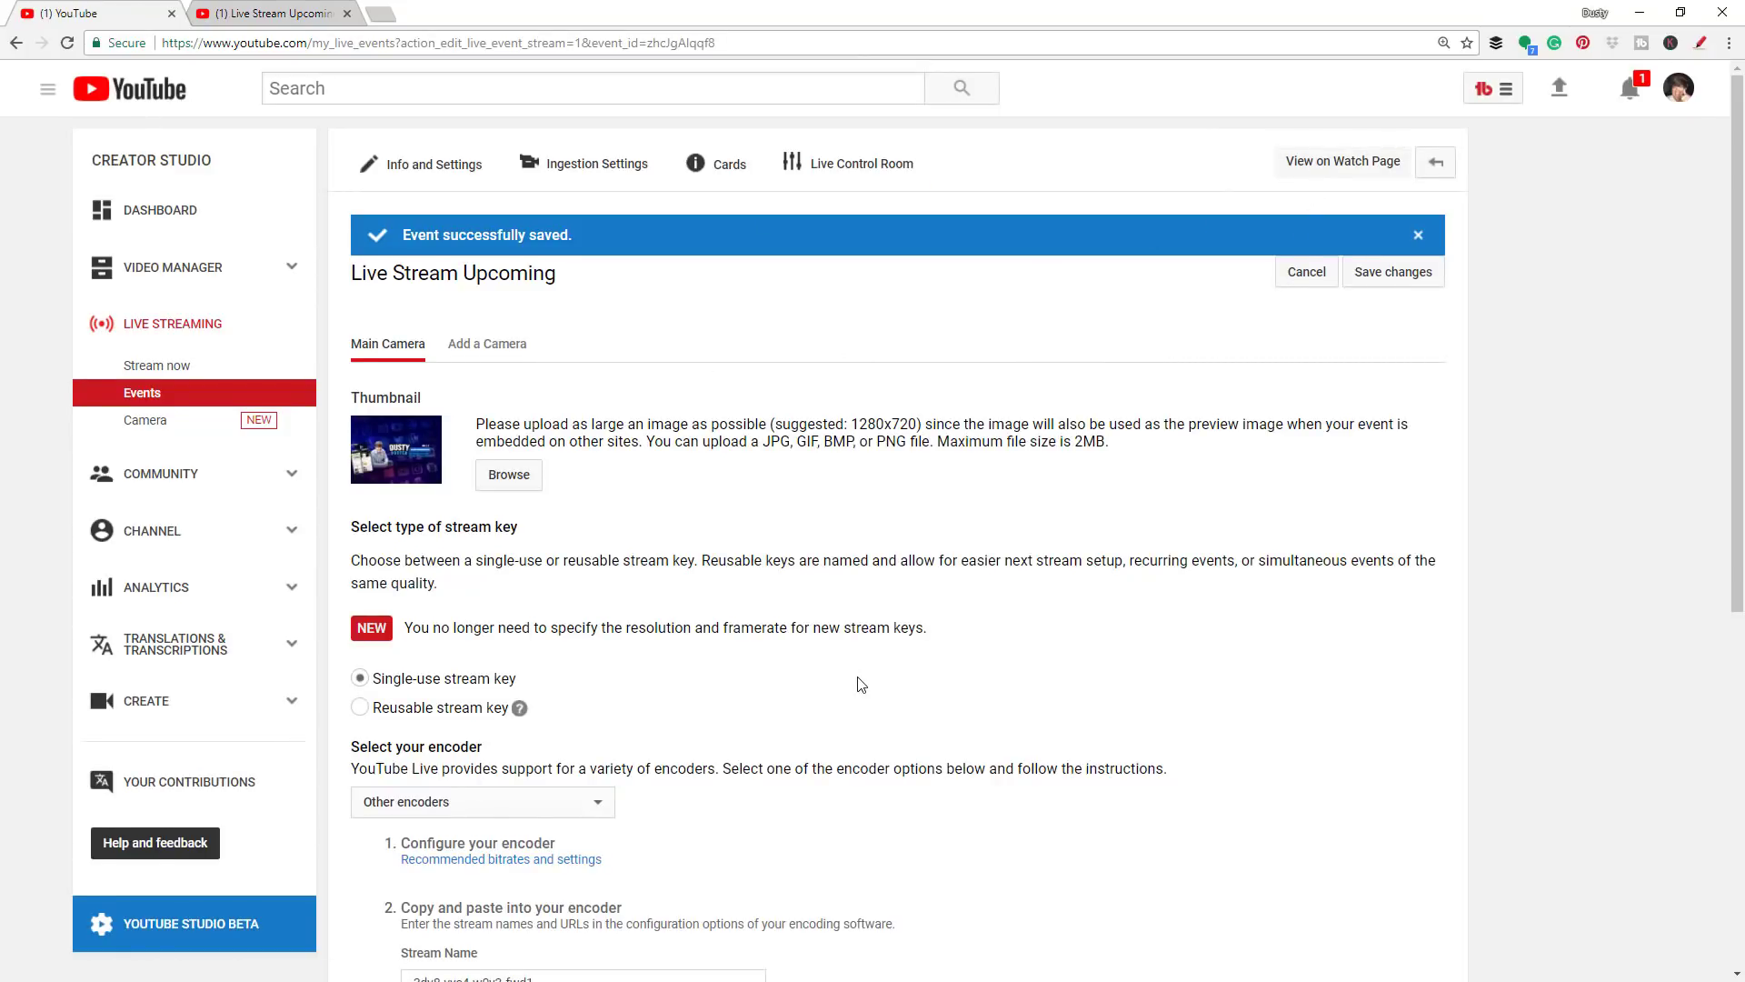
Look over the event's ingestion settings and open its Live Control Room
{"action": "scroll", "coordinate": [863, 672], "scroll_direction": "down", "scroll_amount": 6}
{"action": "scroll", "coordinate": [866, 666], "scroll_direction": "up", "scroll_amount": 4}
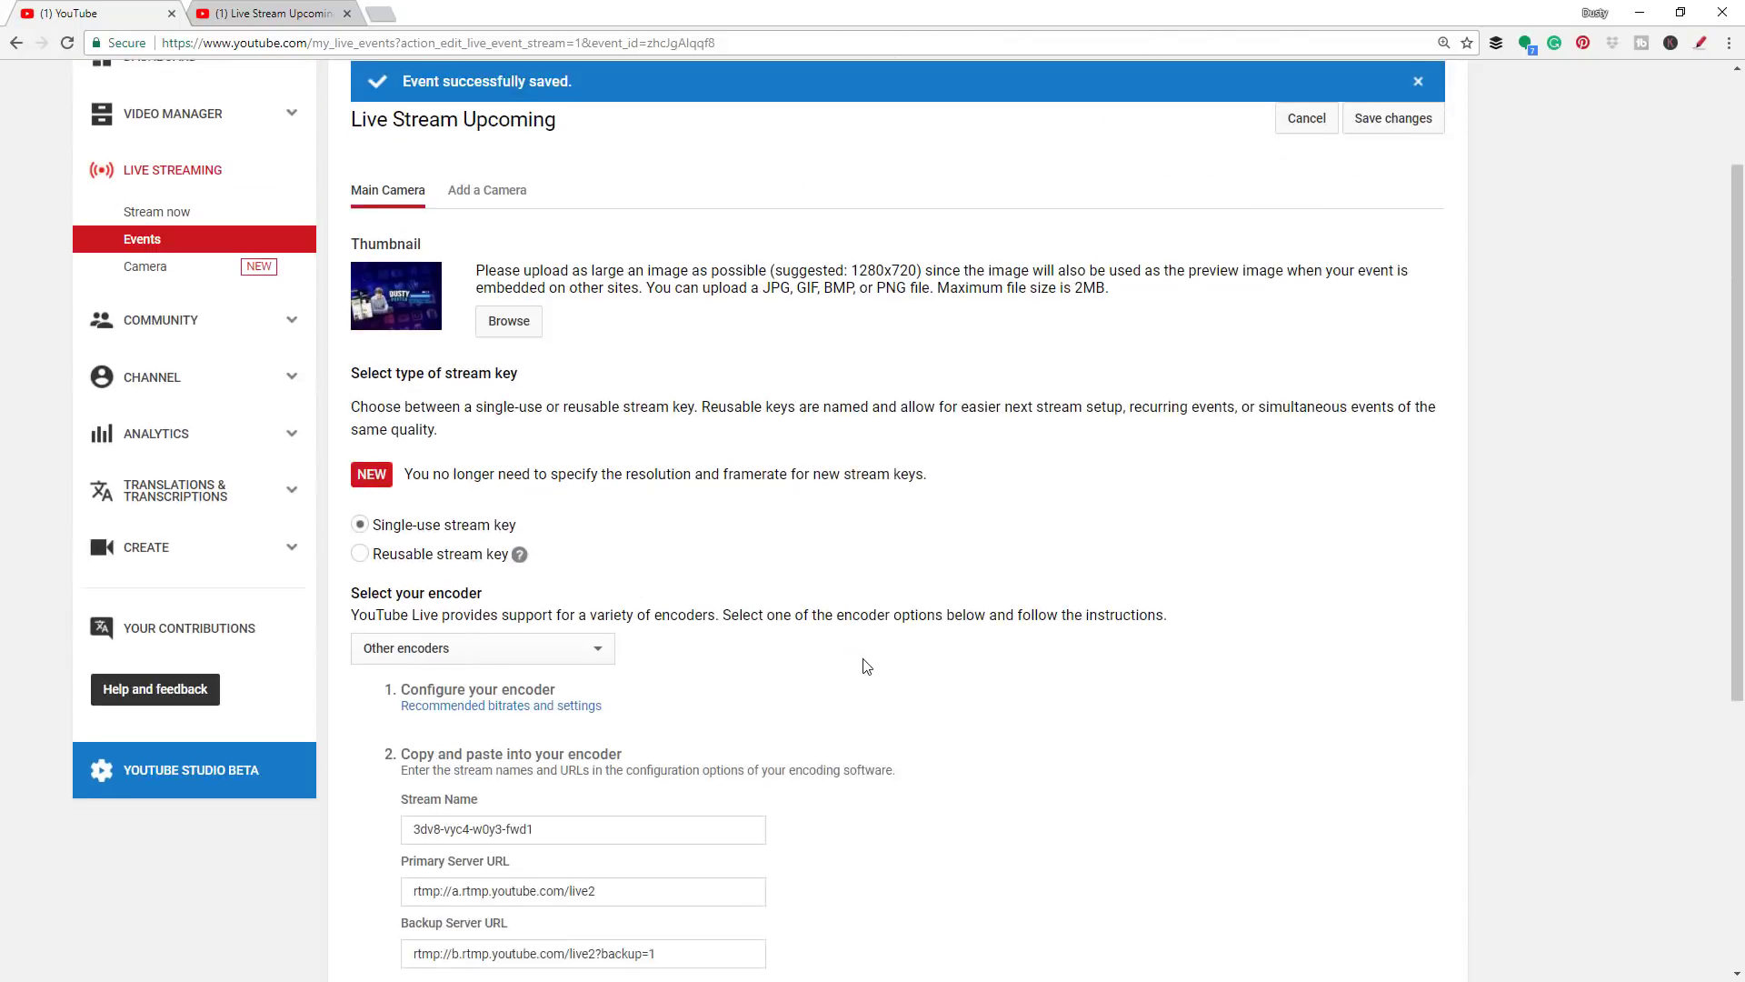
{"action": "scroll", "coordinate": [866, 666], "scroll_direction": "up", "scroll_amount": 2}
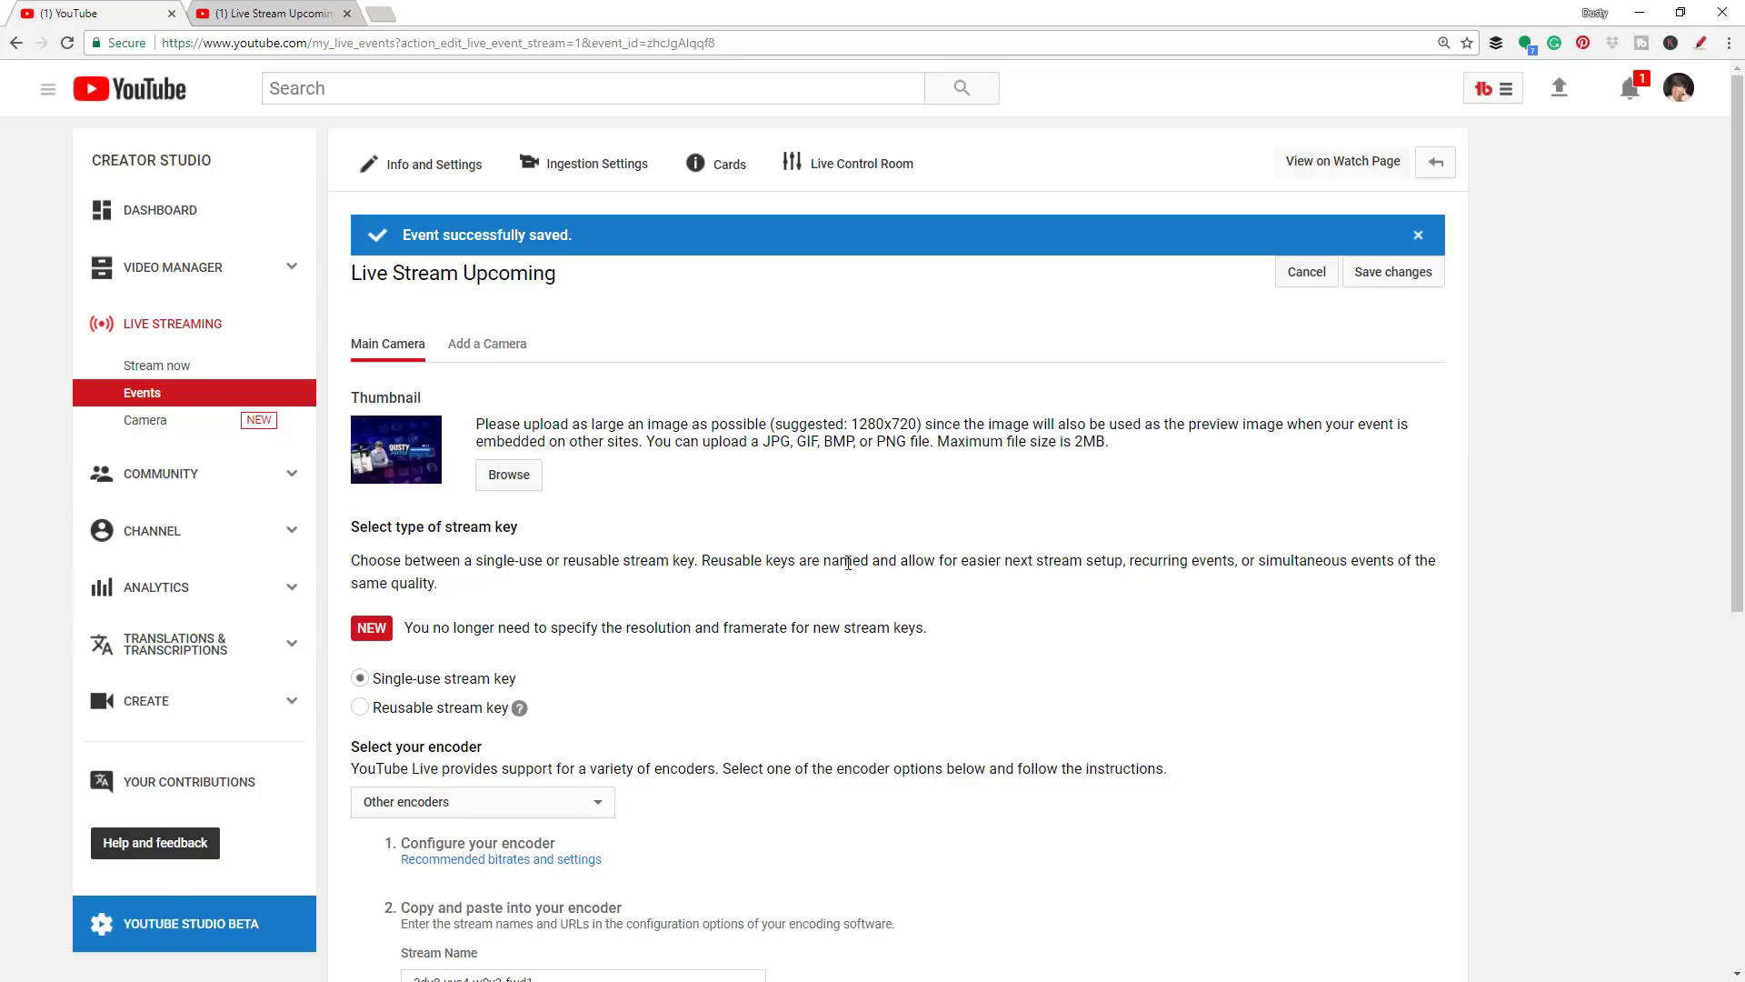
{"action": "left_click", "coordinate": [864, 171]}
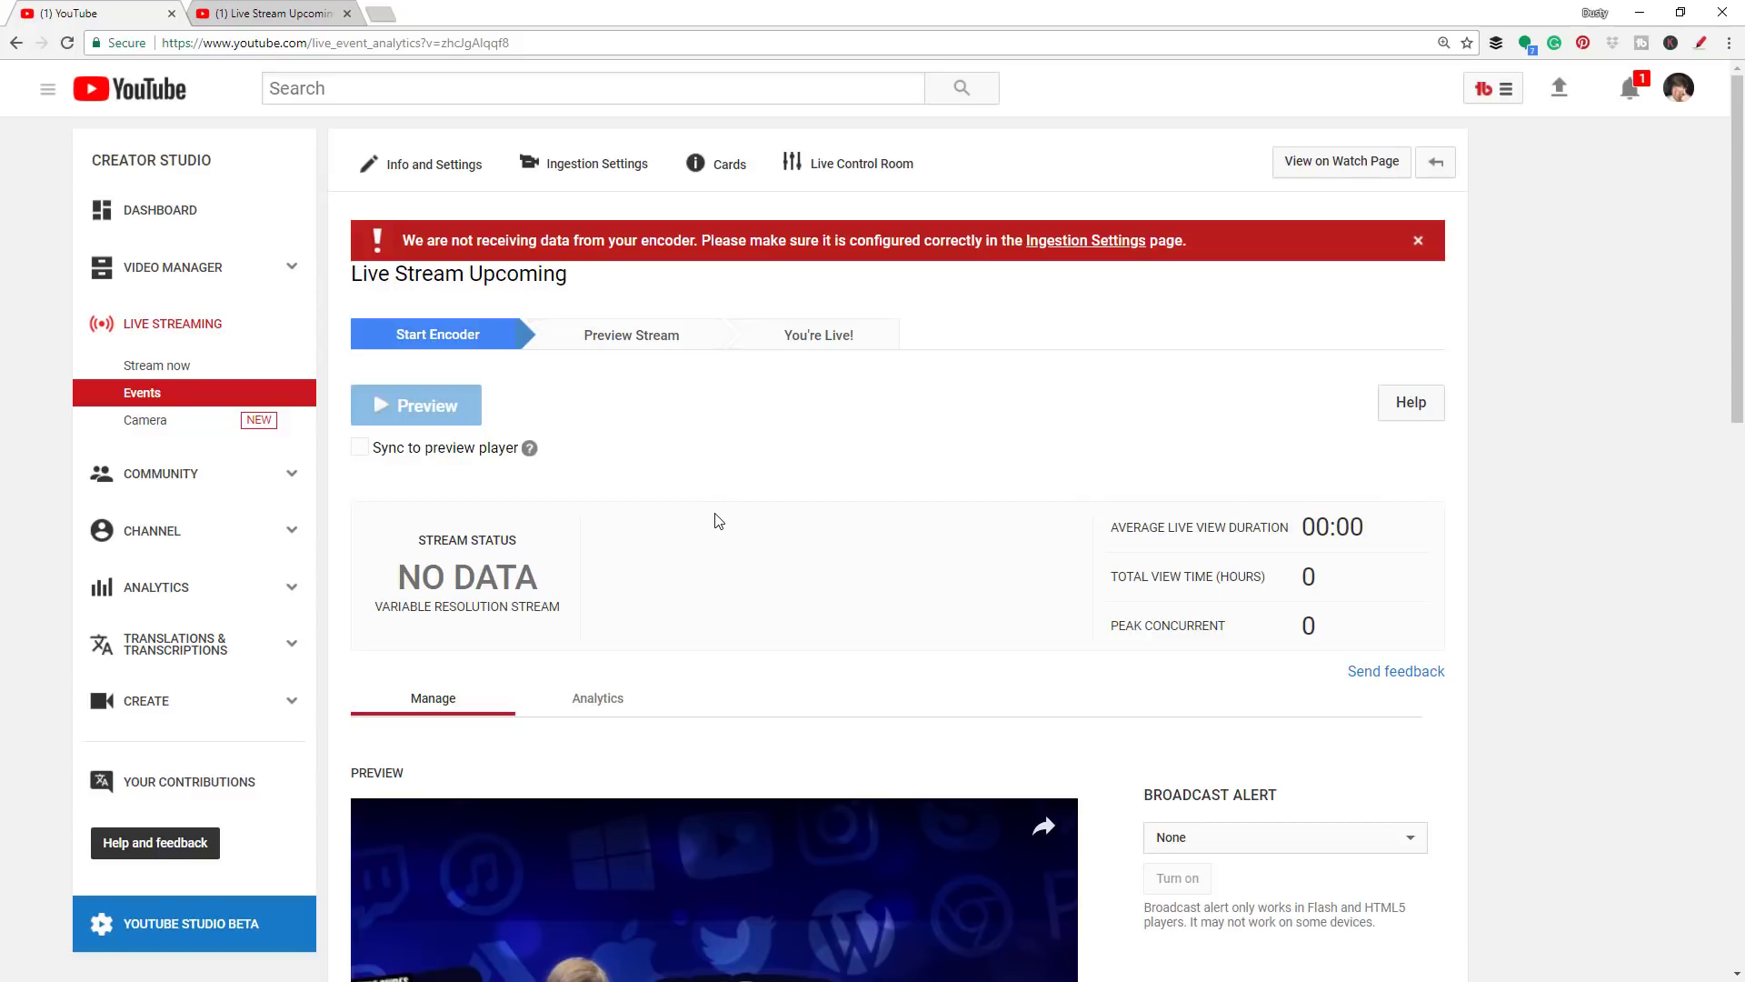
Switch to OBS and start streaming, then return to YouTube's Live Control Room and start the event preview, confirming the request
{"action": "scroll", "coordinate": [715, 513], "scroll_direction": "down", "scroll_amount": 1}
{"action": "scroll", "coordinate": [763, 381], "scroll_direction": "up", "scroll_amount": 1}
{"action": "key", "text": "alt+Tab"}
{"action": "left_click", "coordinate": [992, 578]}
{"action": "left_click", "coordinate": [1185, 401]}
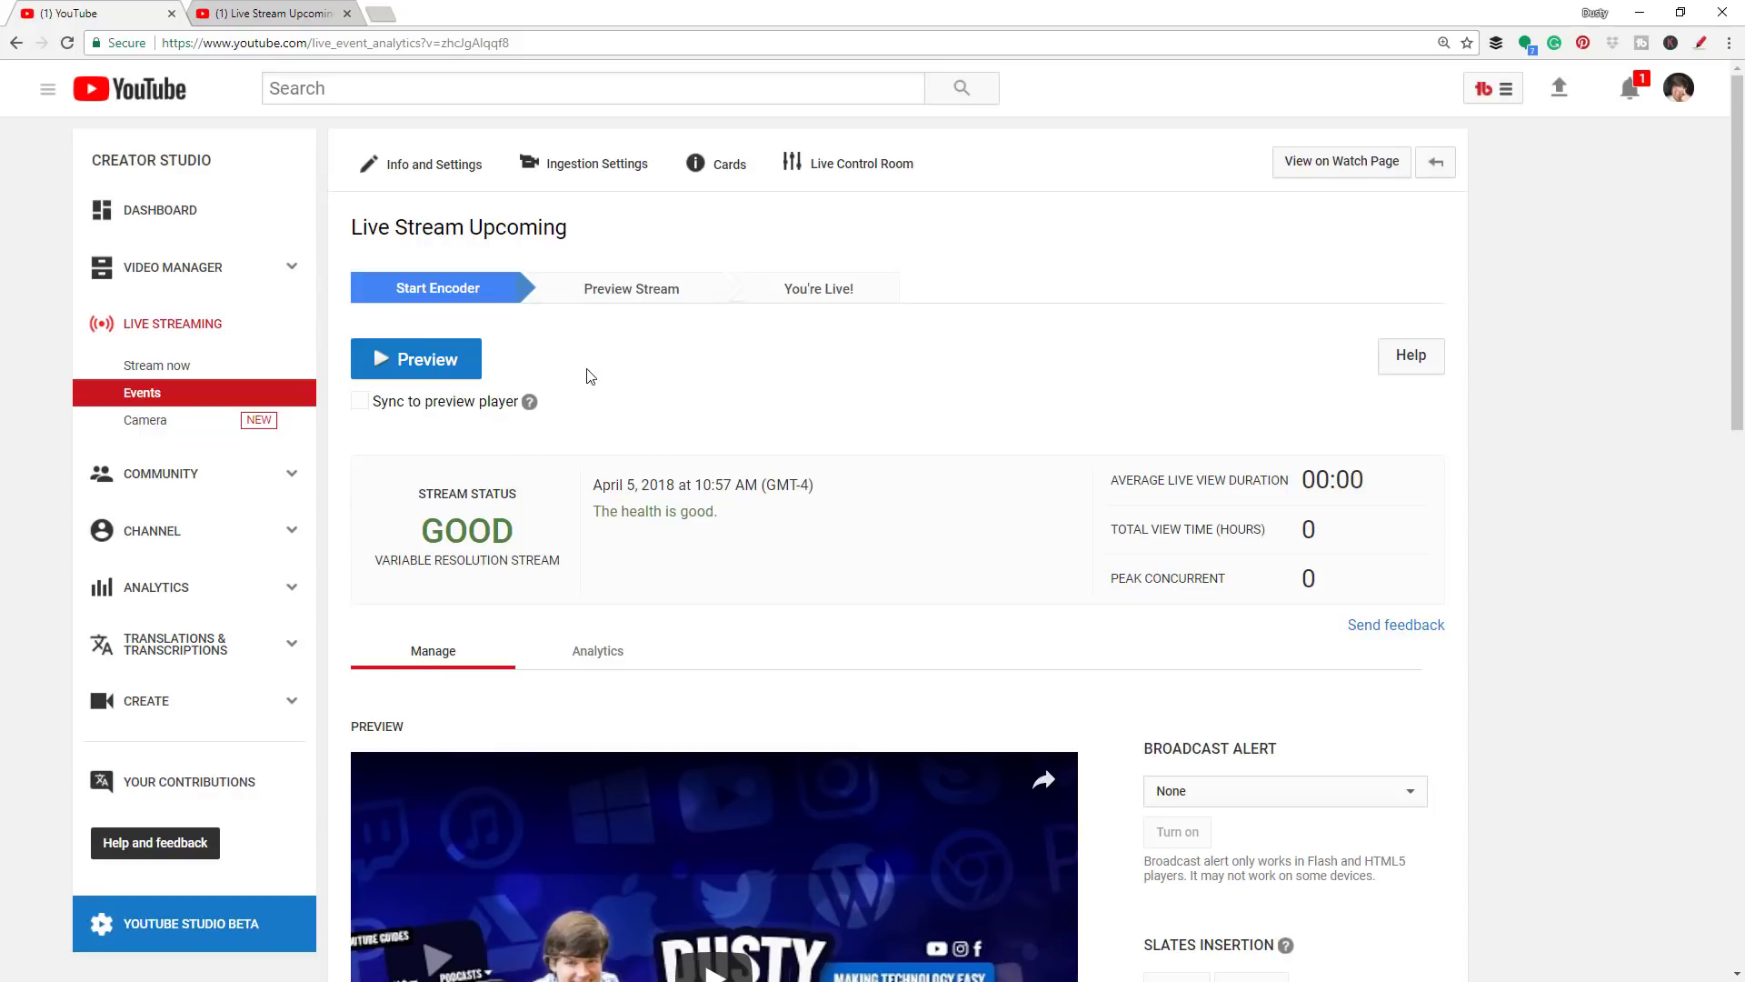
{"action": "left_click", "coordinate": [448, 361]}
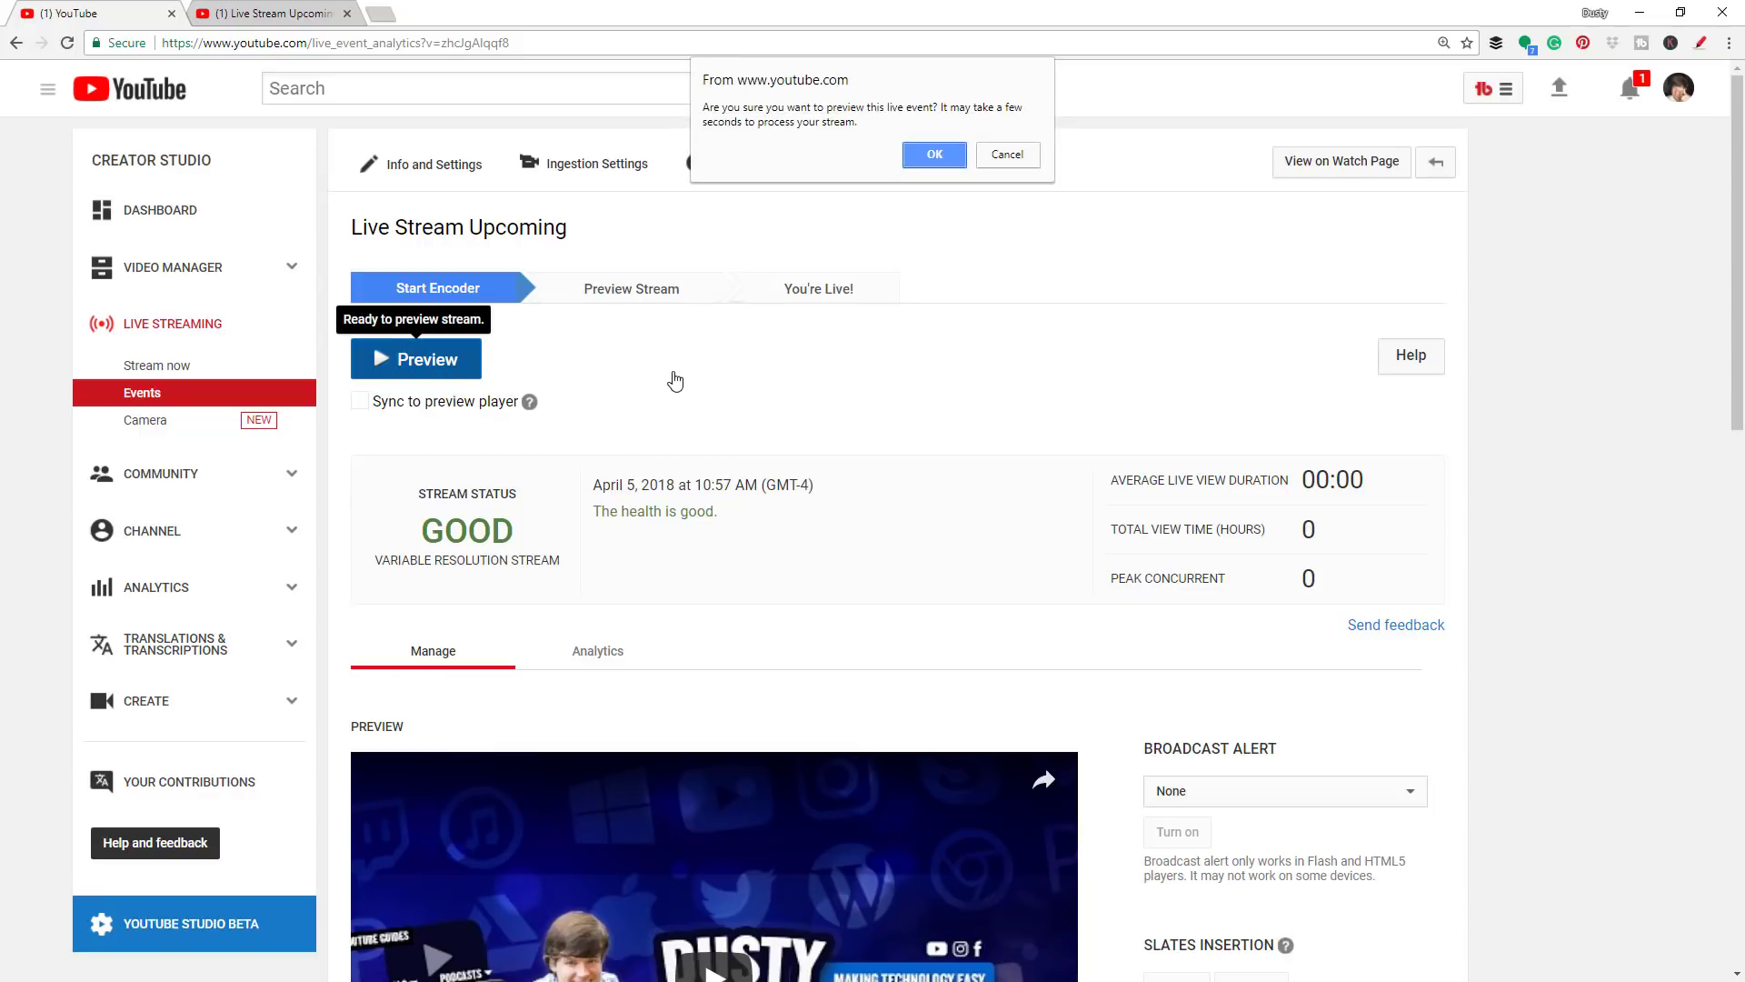
{"action": "left_click", "coordinate": [924, 161]}
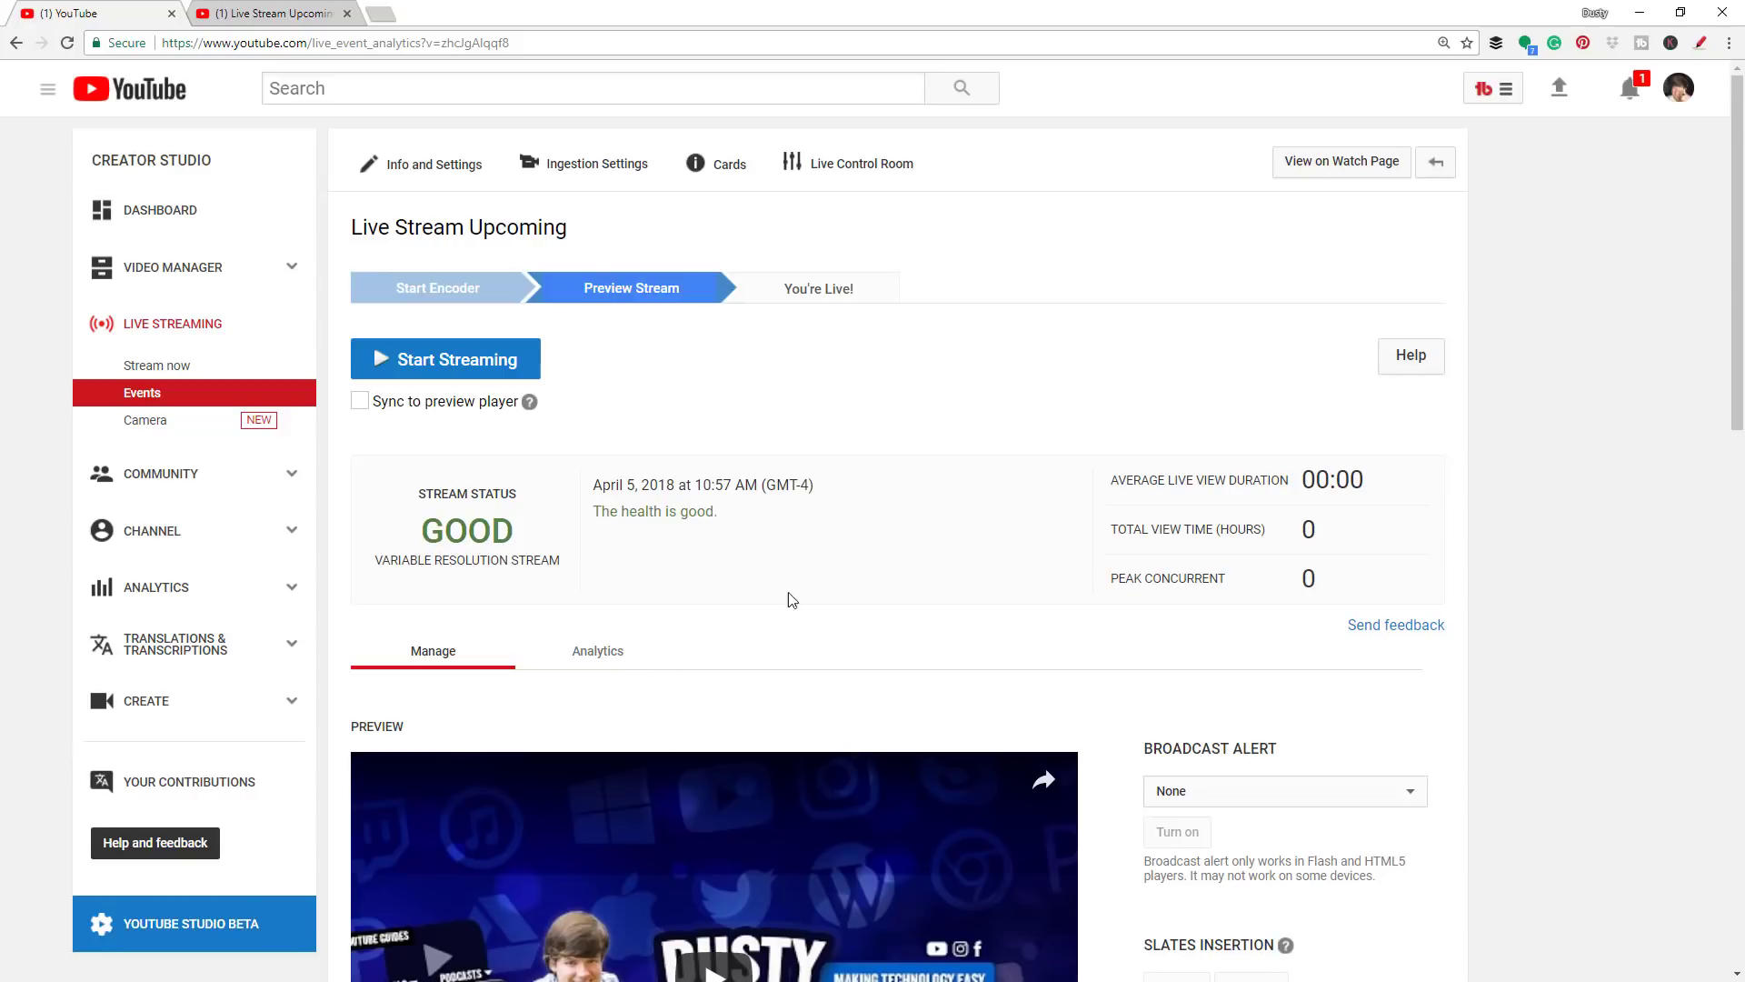
Examine the Live Control Room's stream status, preview player, broadcast alert, slate, ad and highlight tools, public view and live chat
{"action": "scroll", "coordinate": [658, 412], "scroll_direction": "down", "scroll_amount": 8}
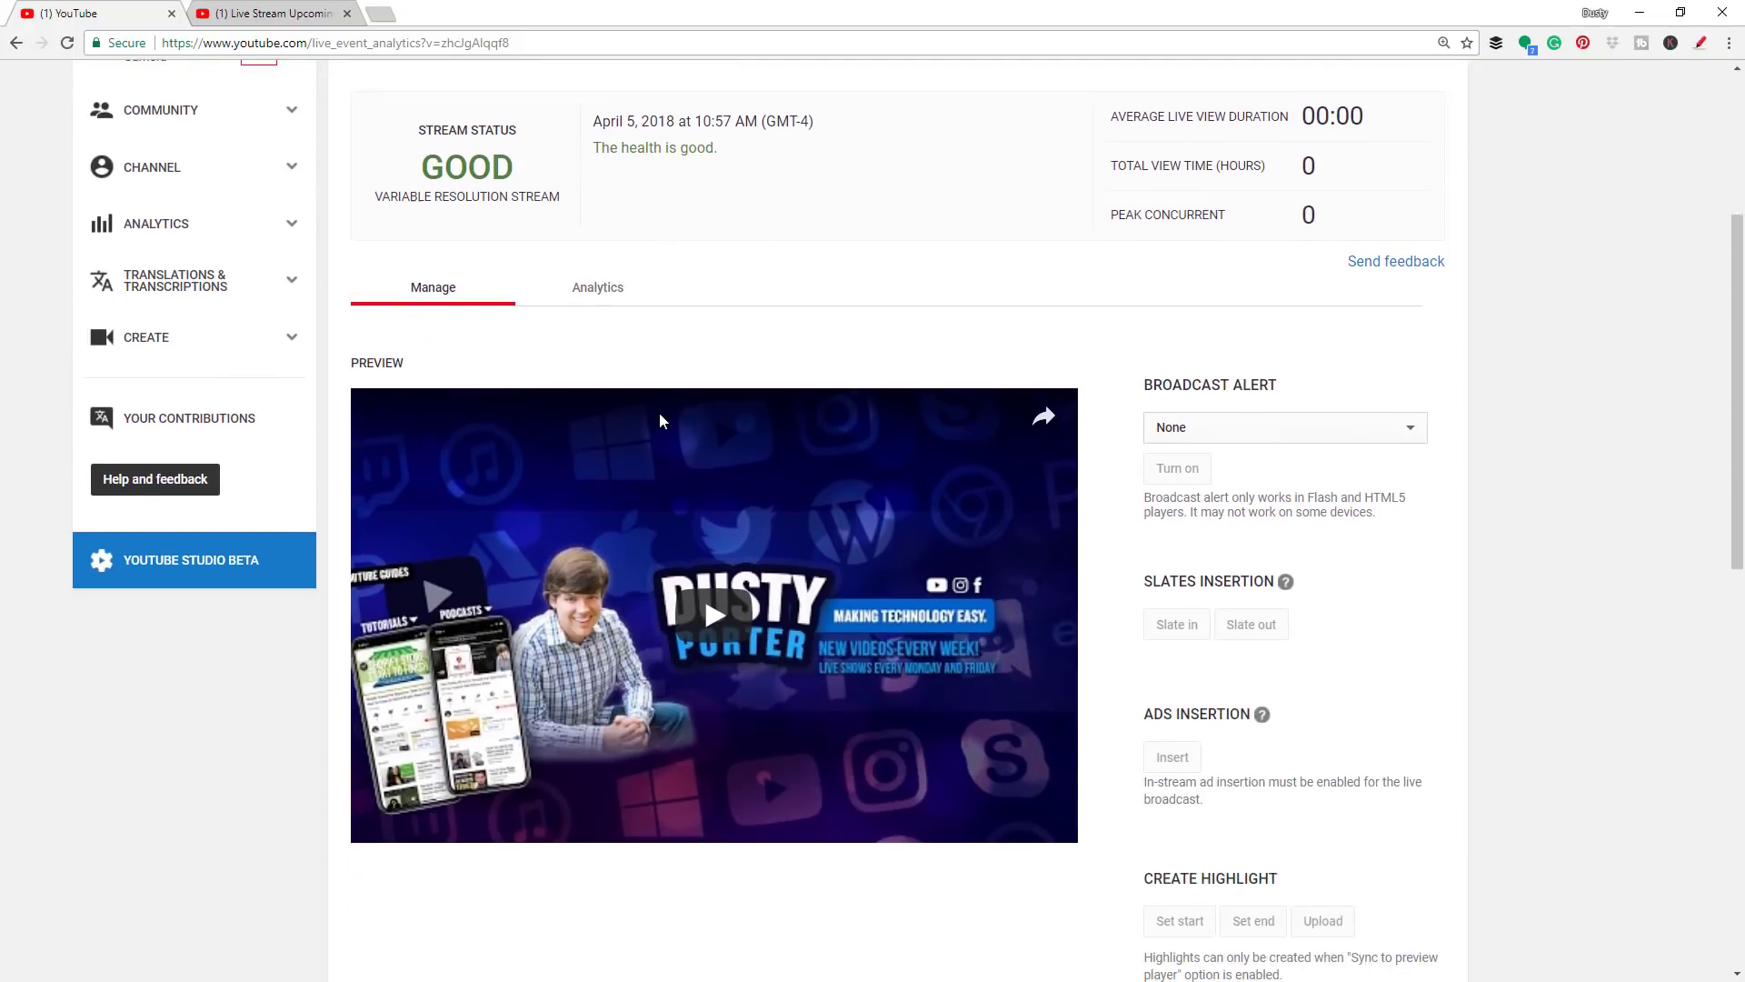
{"action": "scroll", "coordinate": [658, 412], "scroll_direction": "up", "scroll_amount": 5}
{"action": "scroll", "coordinate": [661, 422], "scroll_direction": "up", "scroll_amount": 2}
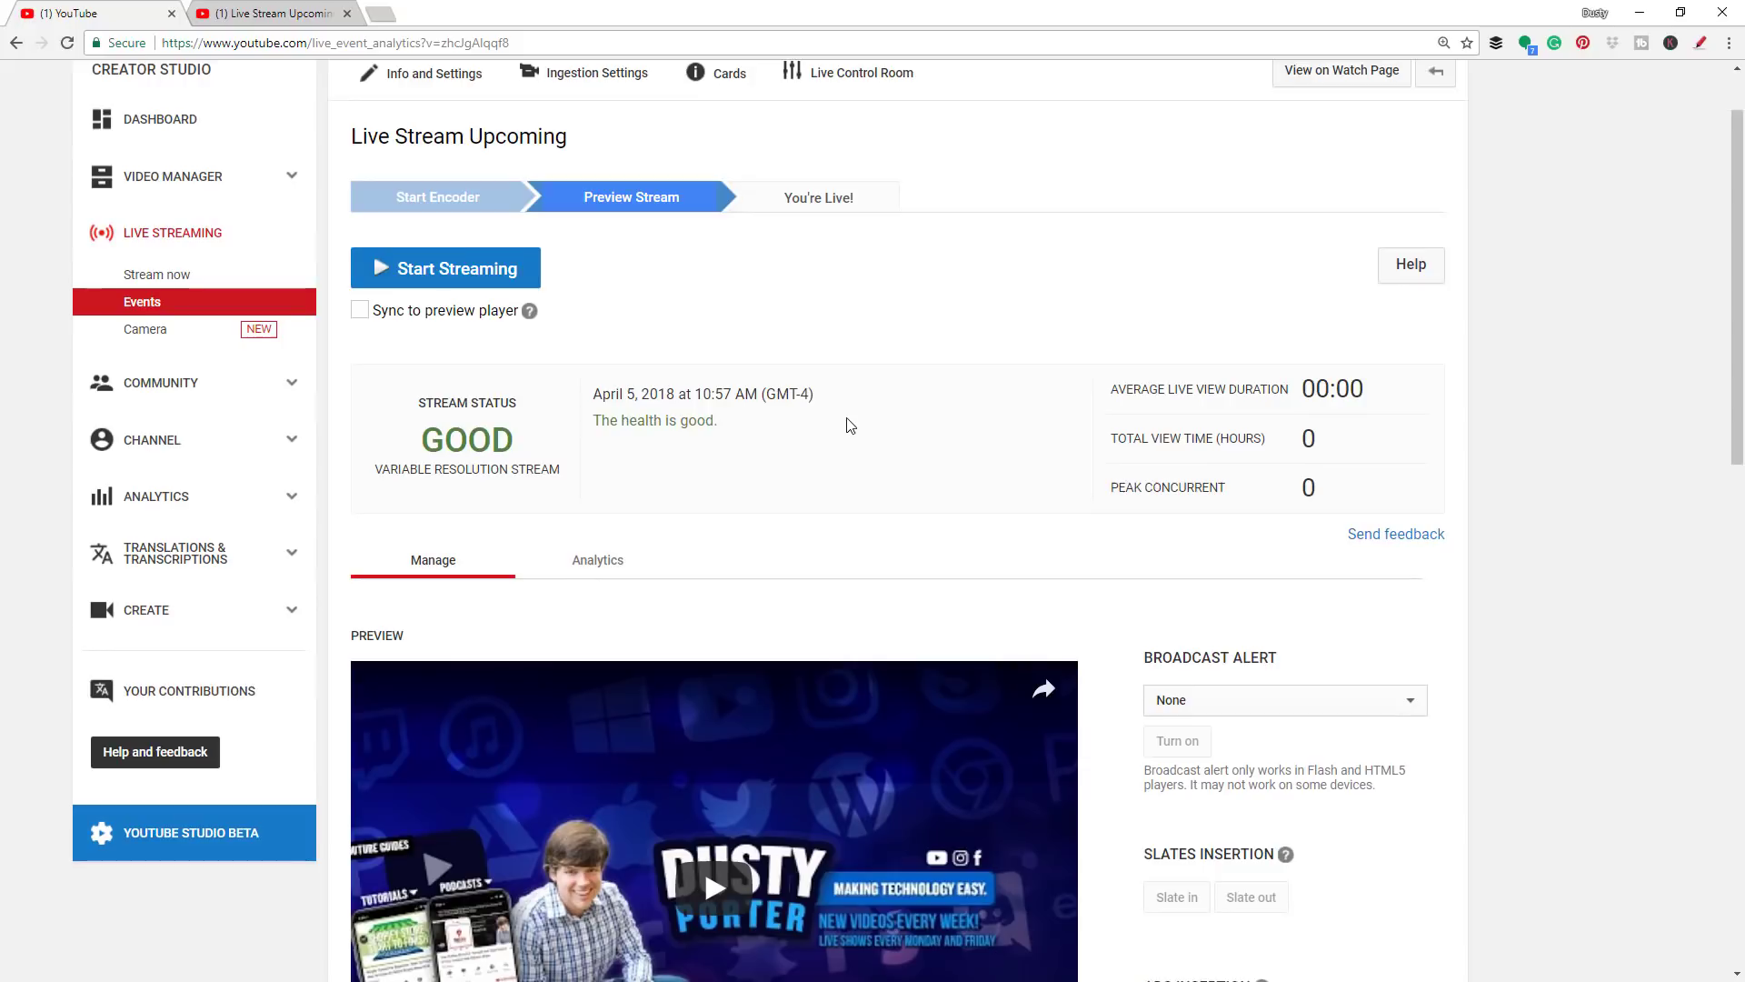
{"action": "scroll", "coordinate": [673, 386], "scroll_direction": "up", "scroll_amount": 1}
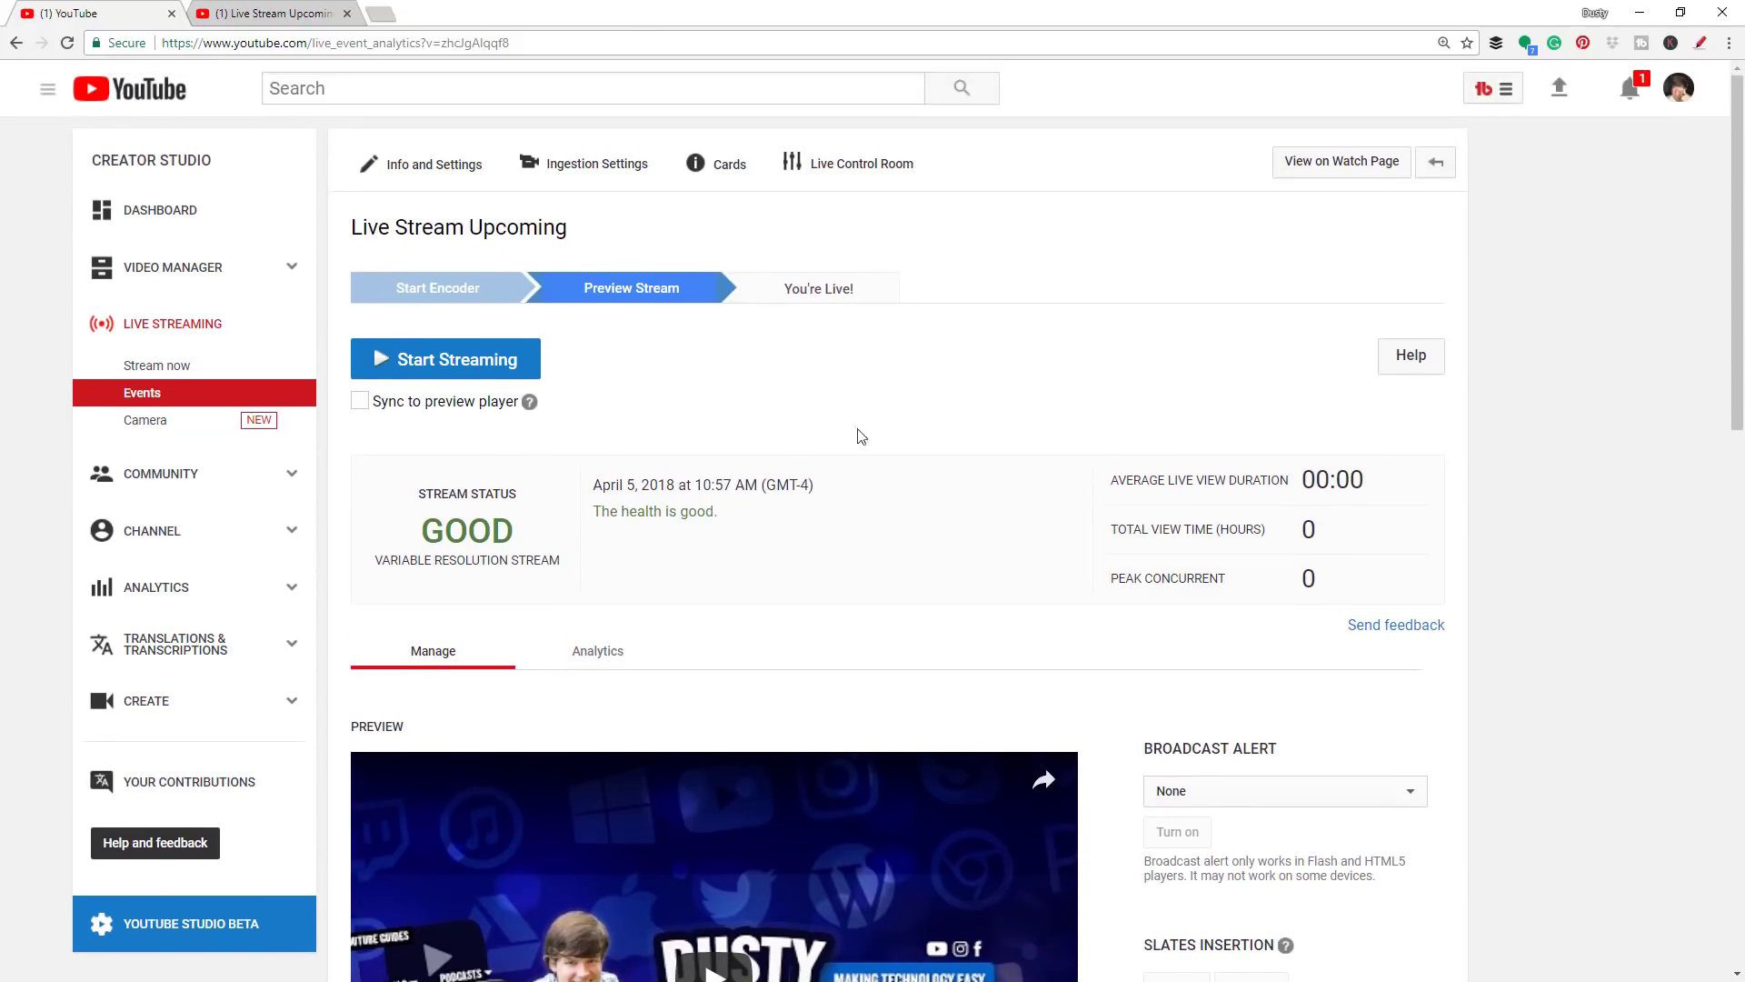
{"action": "scroll", "coordinate": [837, 436], "scroll_direction": "down", "scroll_amount": 10}
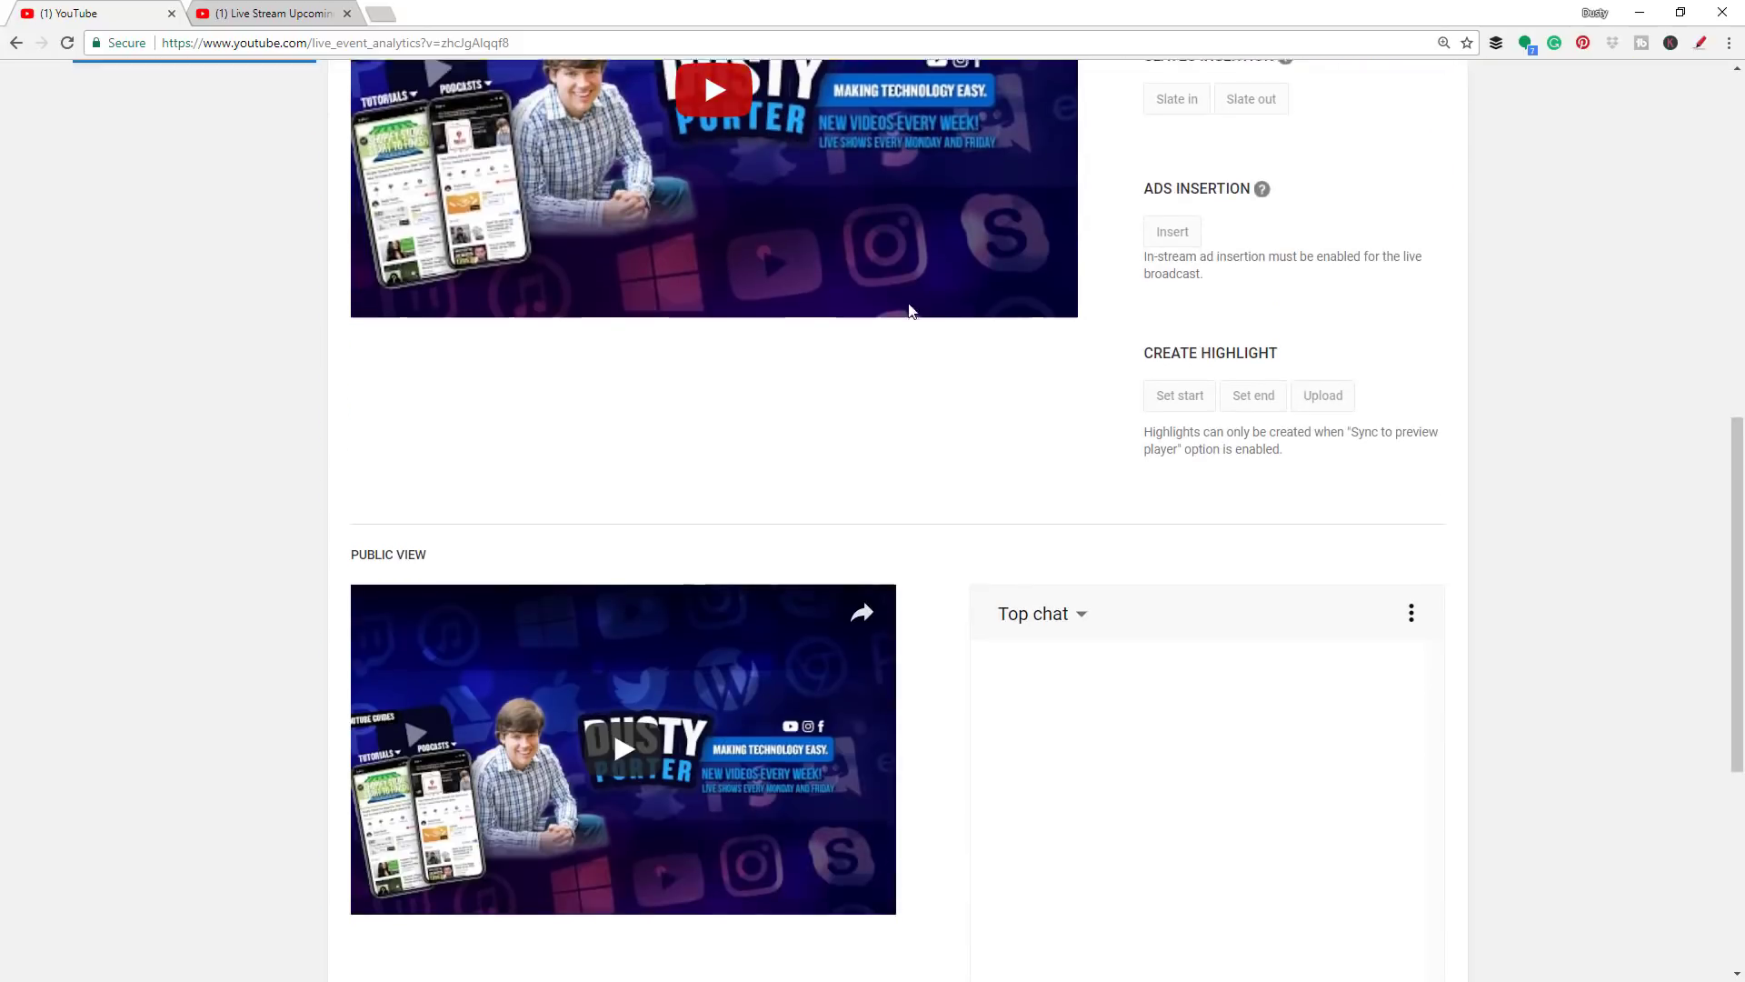
{"action": "scroll", "coordinate": [232, 333], "scroll_direction": "down", "scroll_amount": 3}
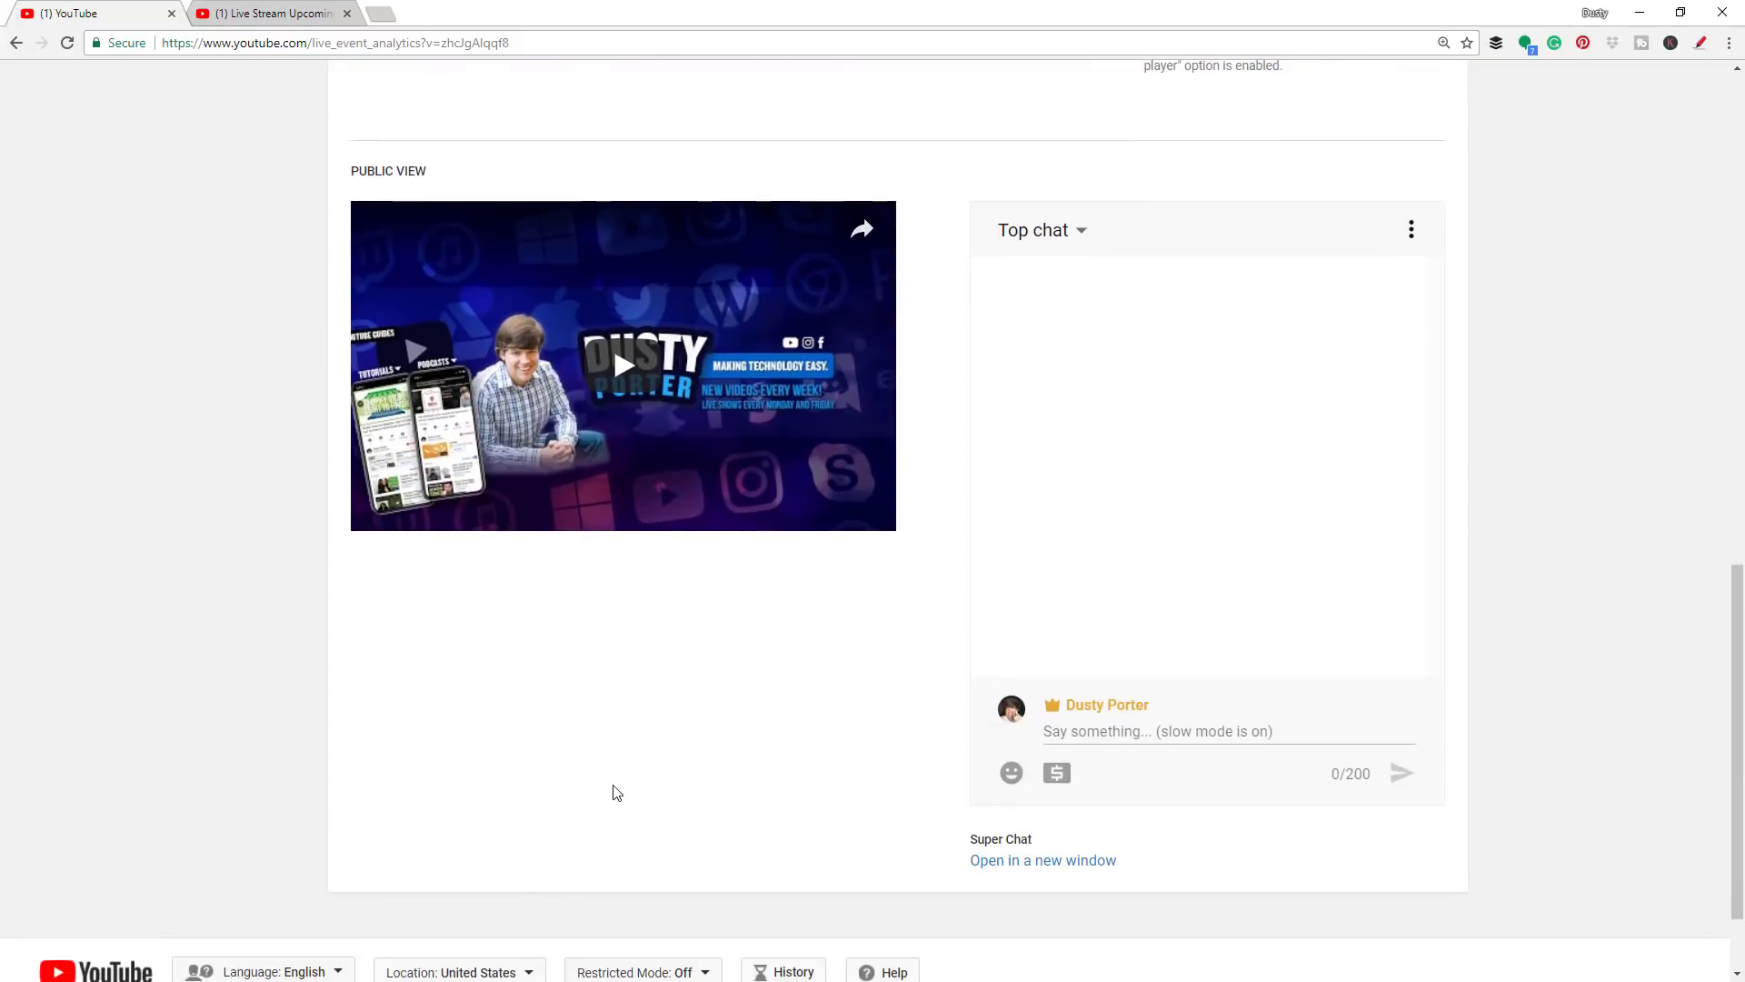
{"action": "scroll", "coordinate": [623, 800], "scroll_direction": "up", "scroll_amount": 4}
{"action": "scroll", "coordinate": [614, 791], "scroll_direction": "up", "scroll_amount": 9}
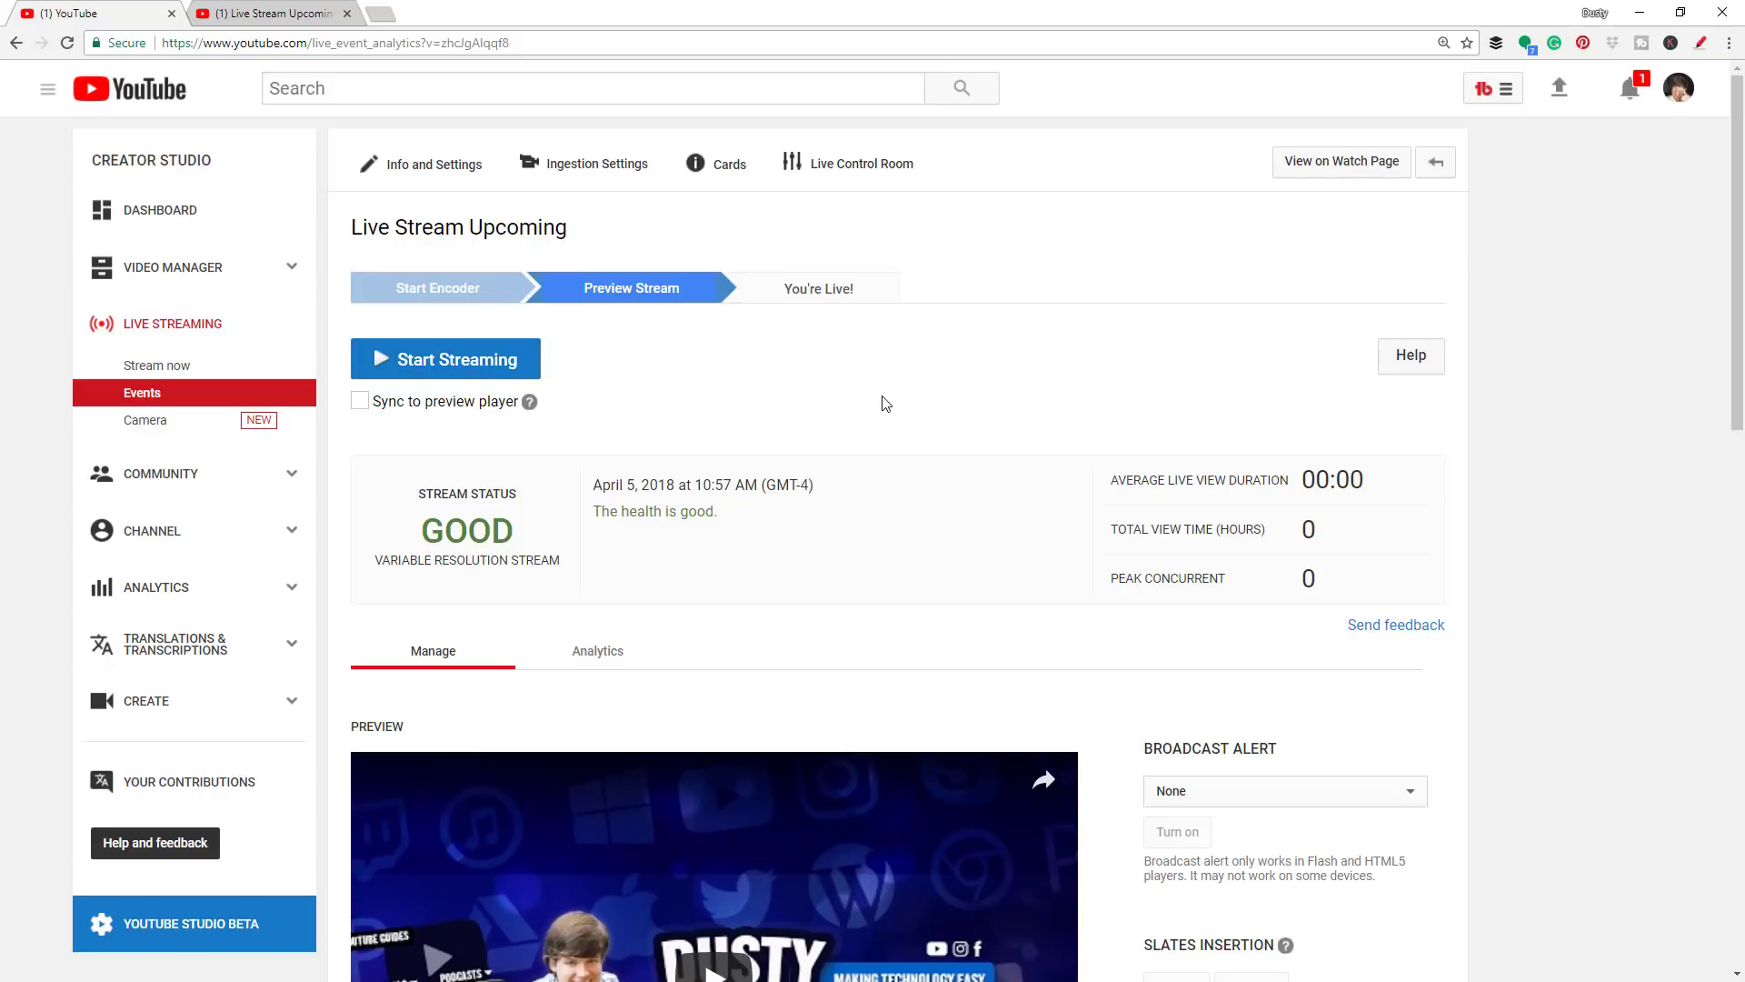
{"action": "scroll", "coordinate": [849, 558], "scroll_direction": "down", "scroll_amount": 4}
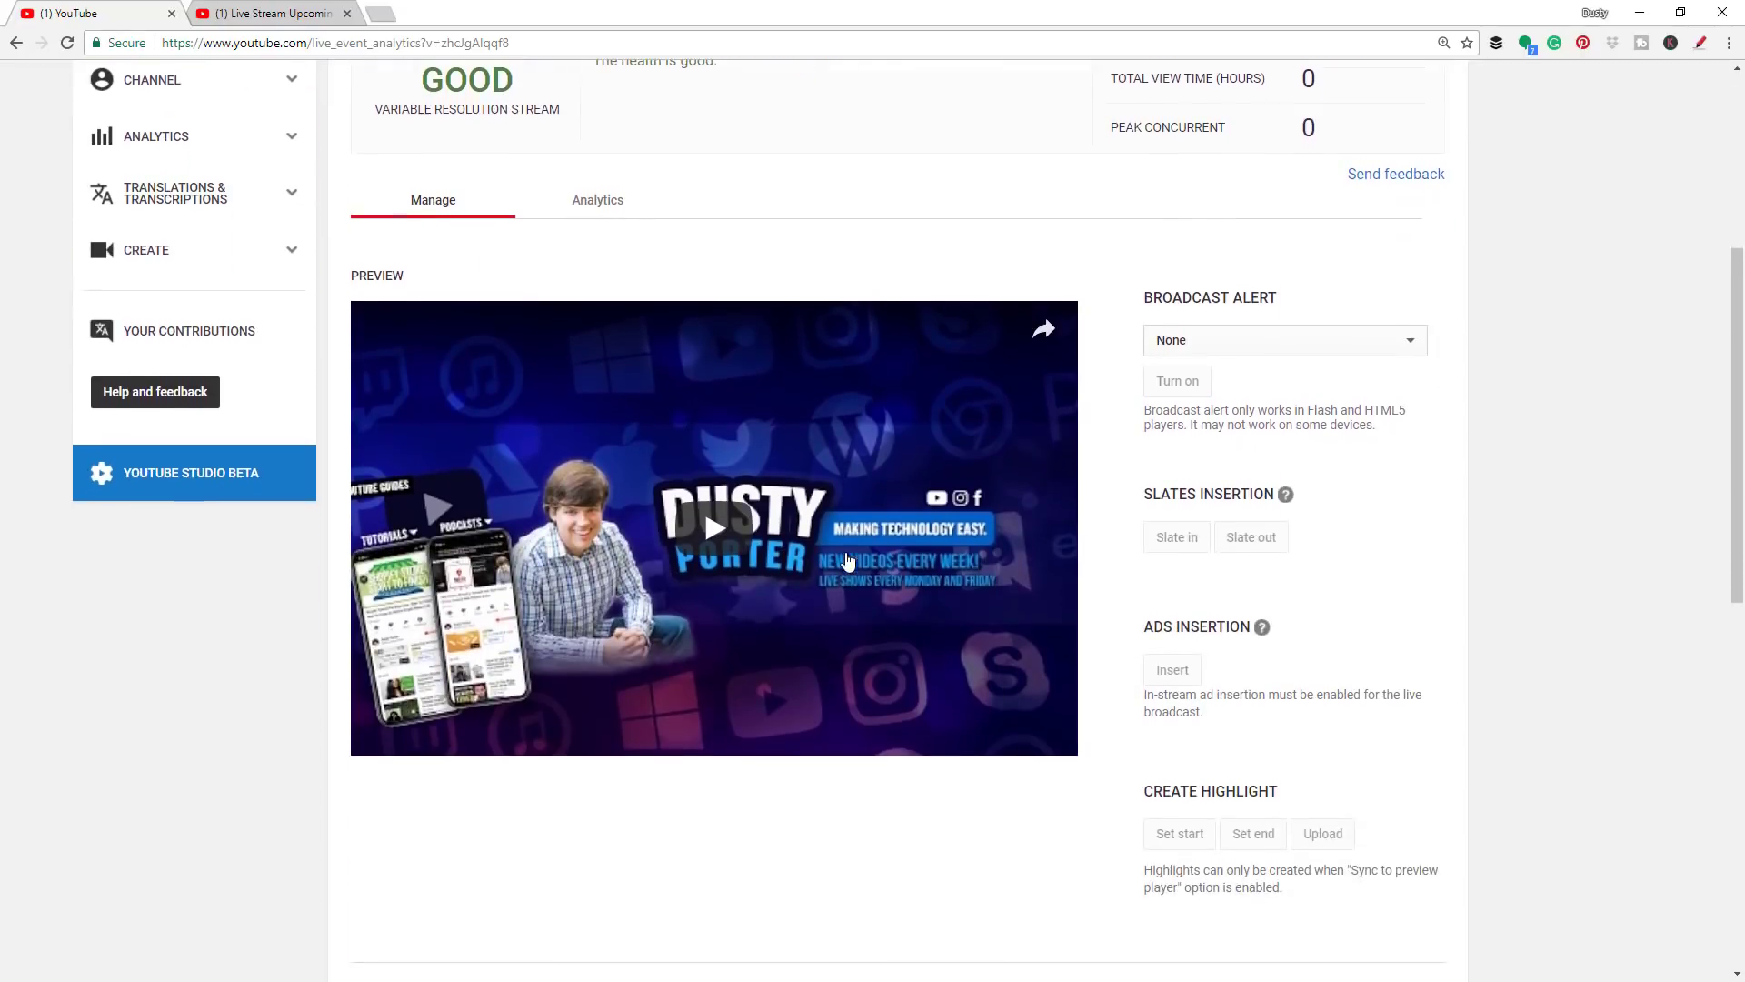
{"action": "scroll", "coordinate": [906, 461], "scroll_direction": "up", "scroll_amount": 5}
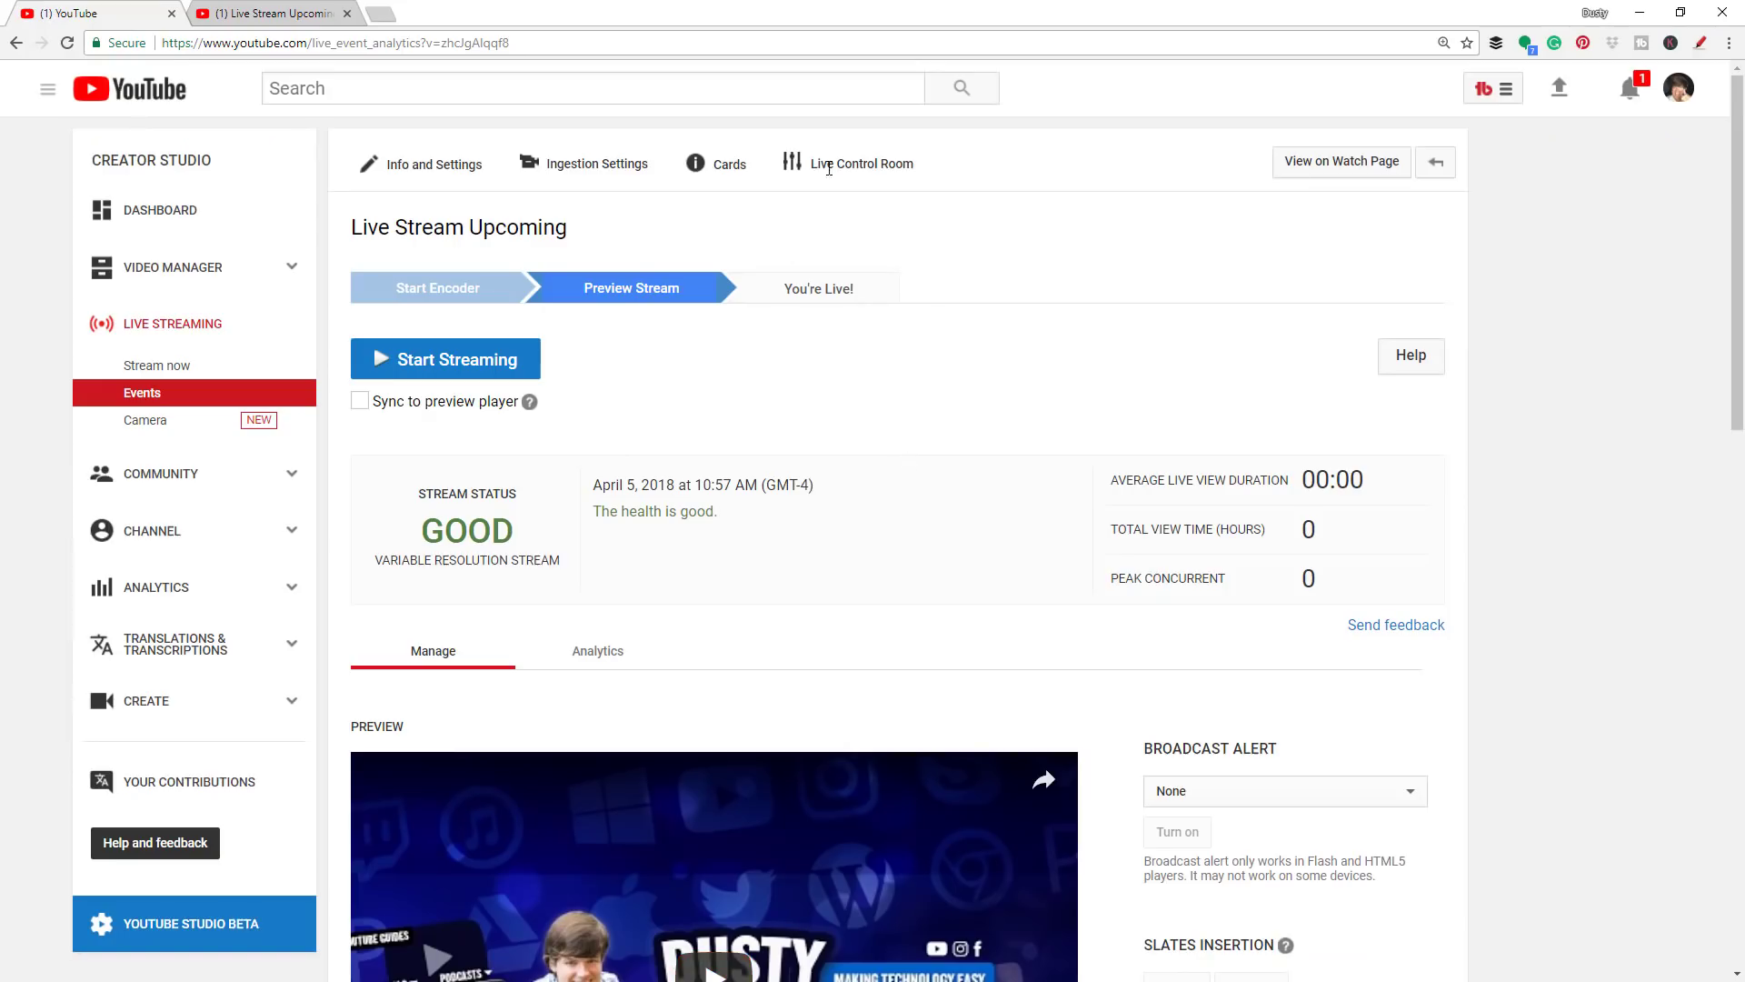
{"action": "scroll", "coordinate": [823, 350], "scroll_direction": "down", "scroll_amount": 4}
{"action": "scroll", "coordinate": [834, 354], "scroll_direction": "down", "scroll_amount": 2}
{"action": "scroll", "coordinate": [834, 363], "scroll_direction": "up", "scroll_amount": 3}
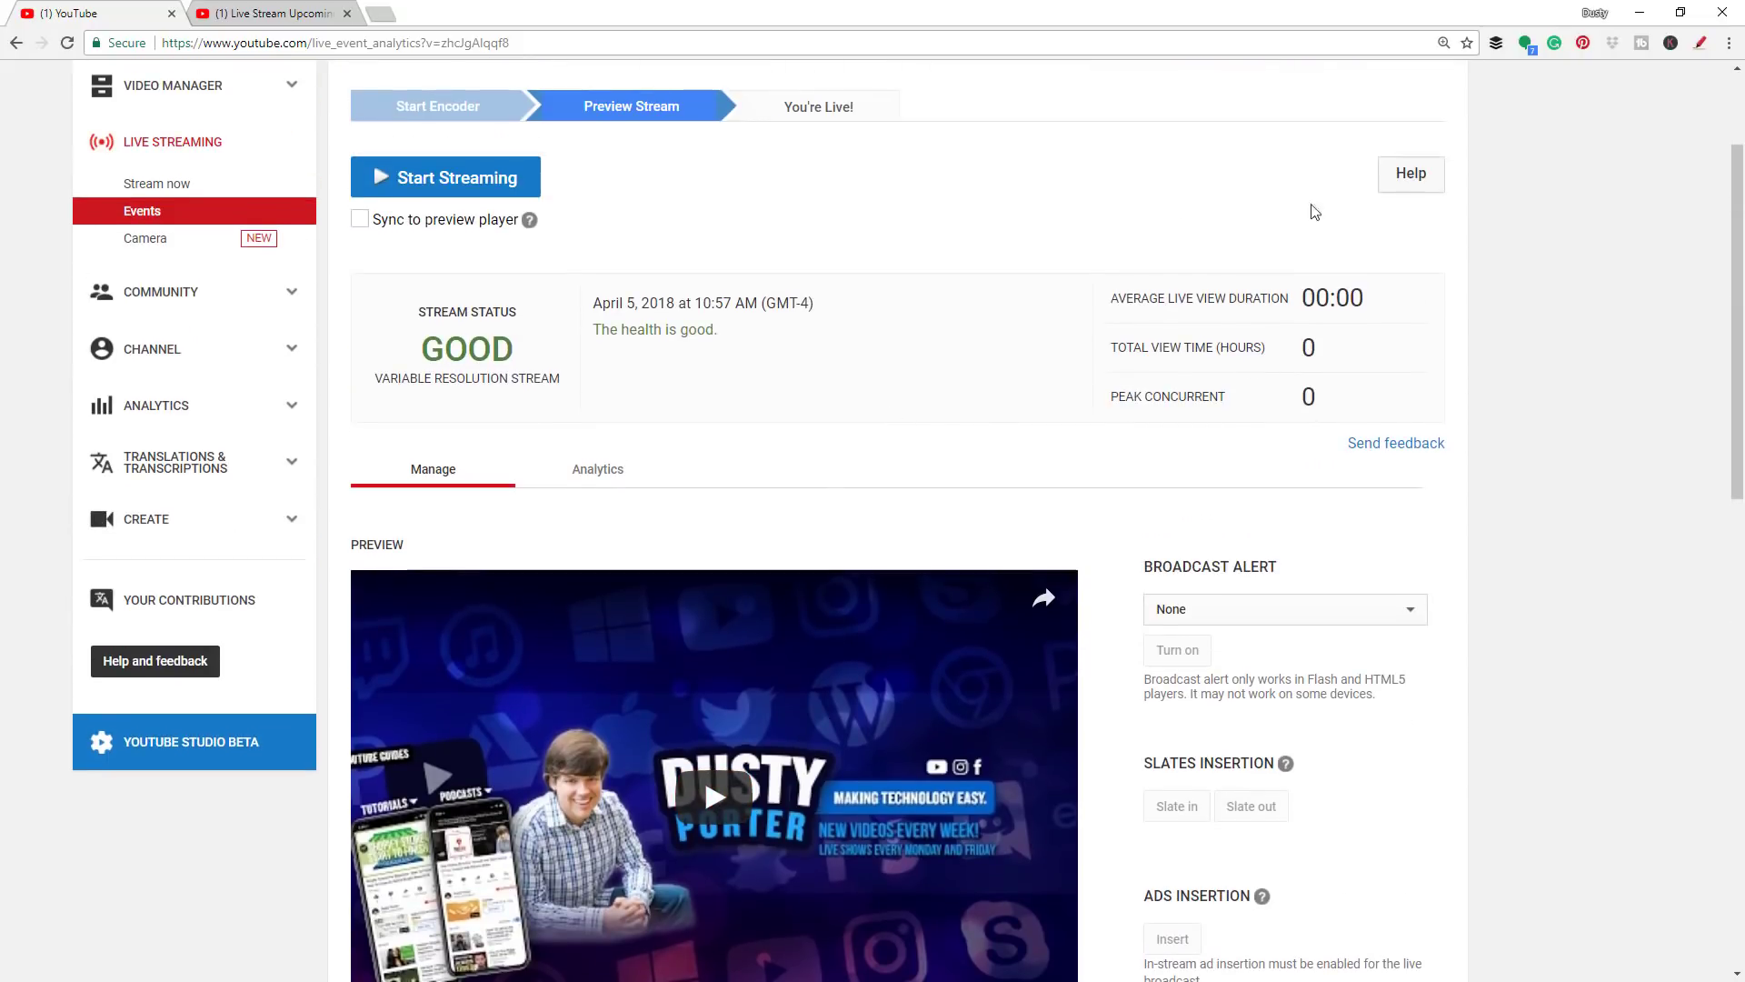
{"action": "scroll", "coordinate": [772, 491], "scroll_direction": "up", "scroll_amount": 2}
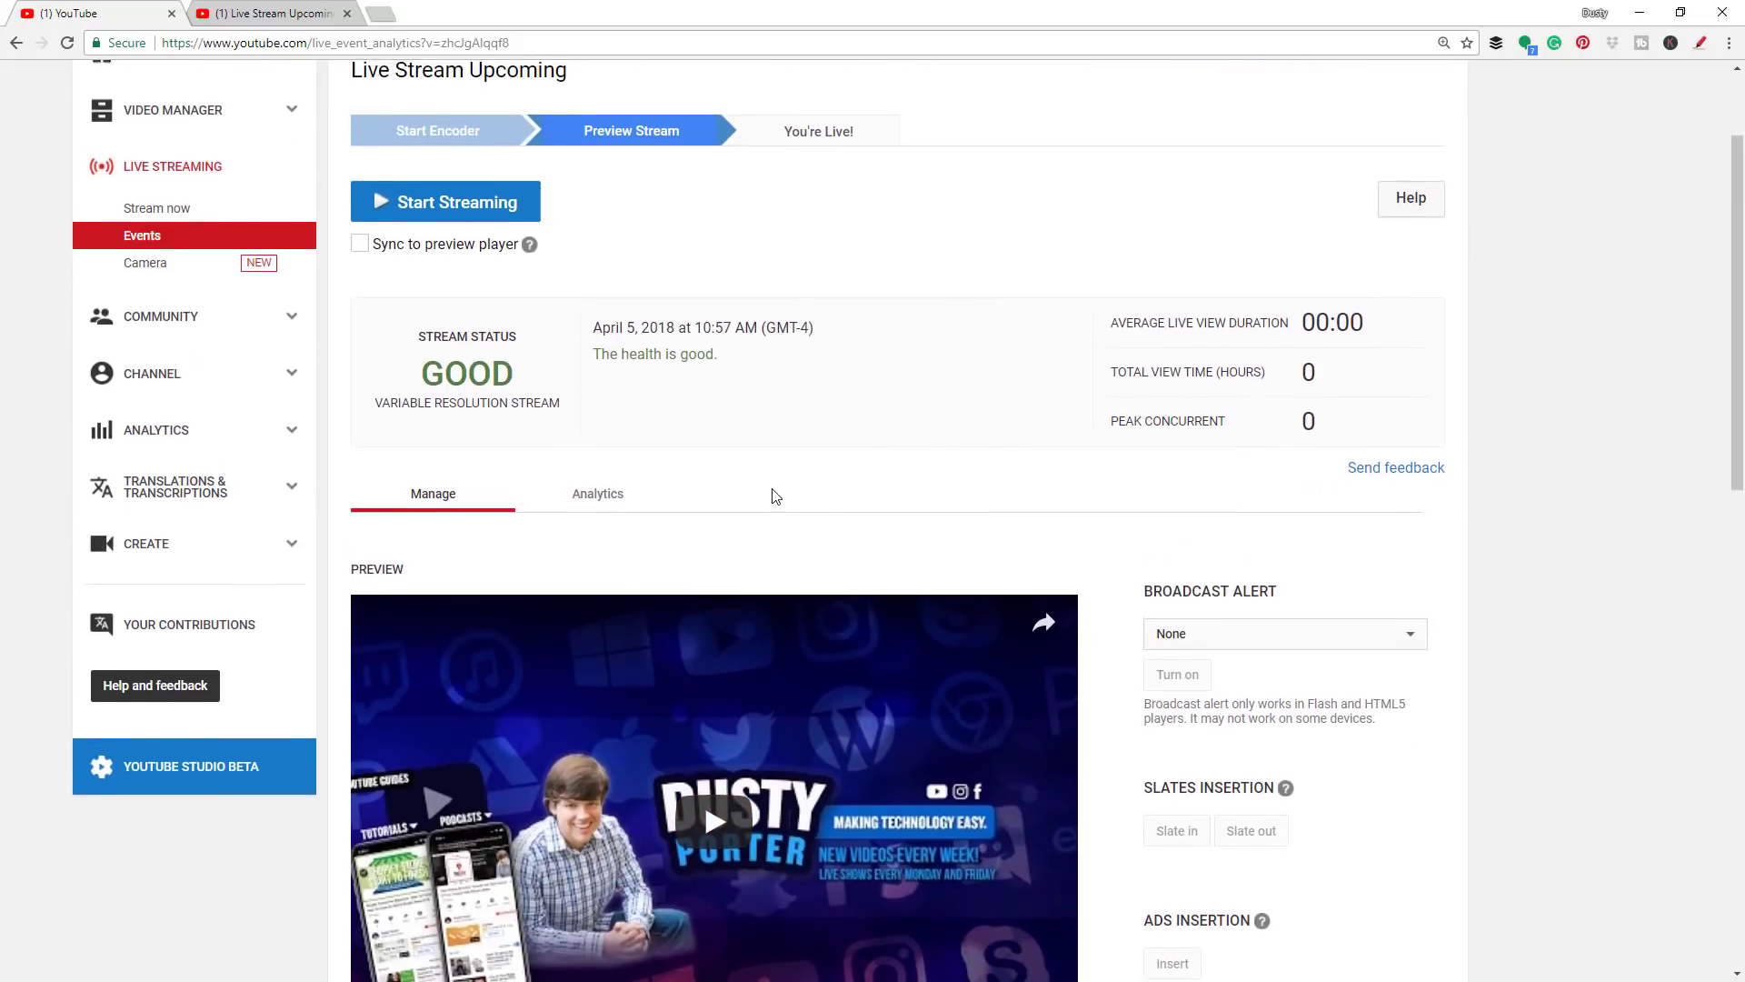
{"action": "scroll", "coordinate": [772, 493], "scroll_direction": "down", "scroll_amount": 11}
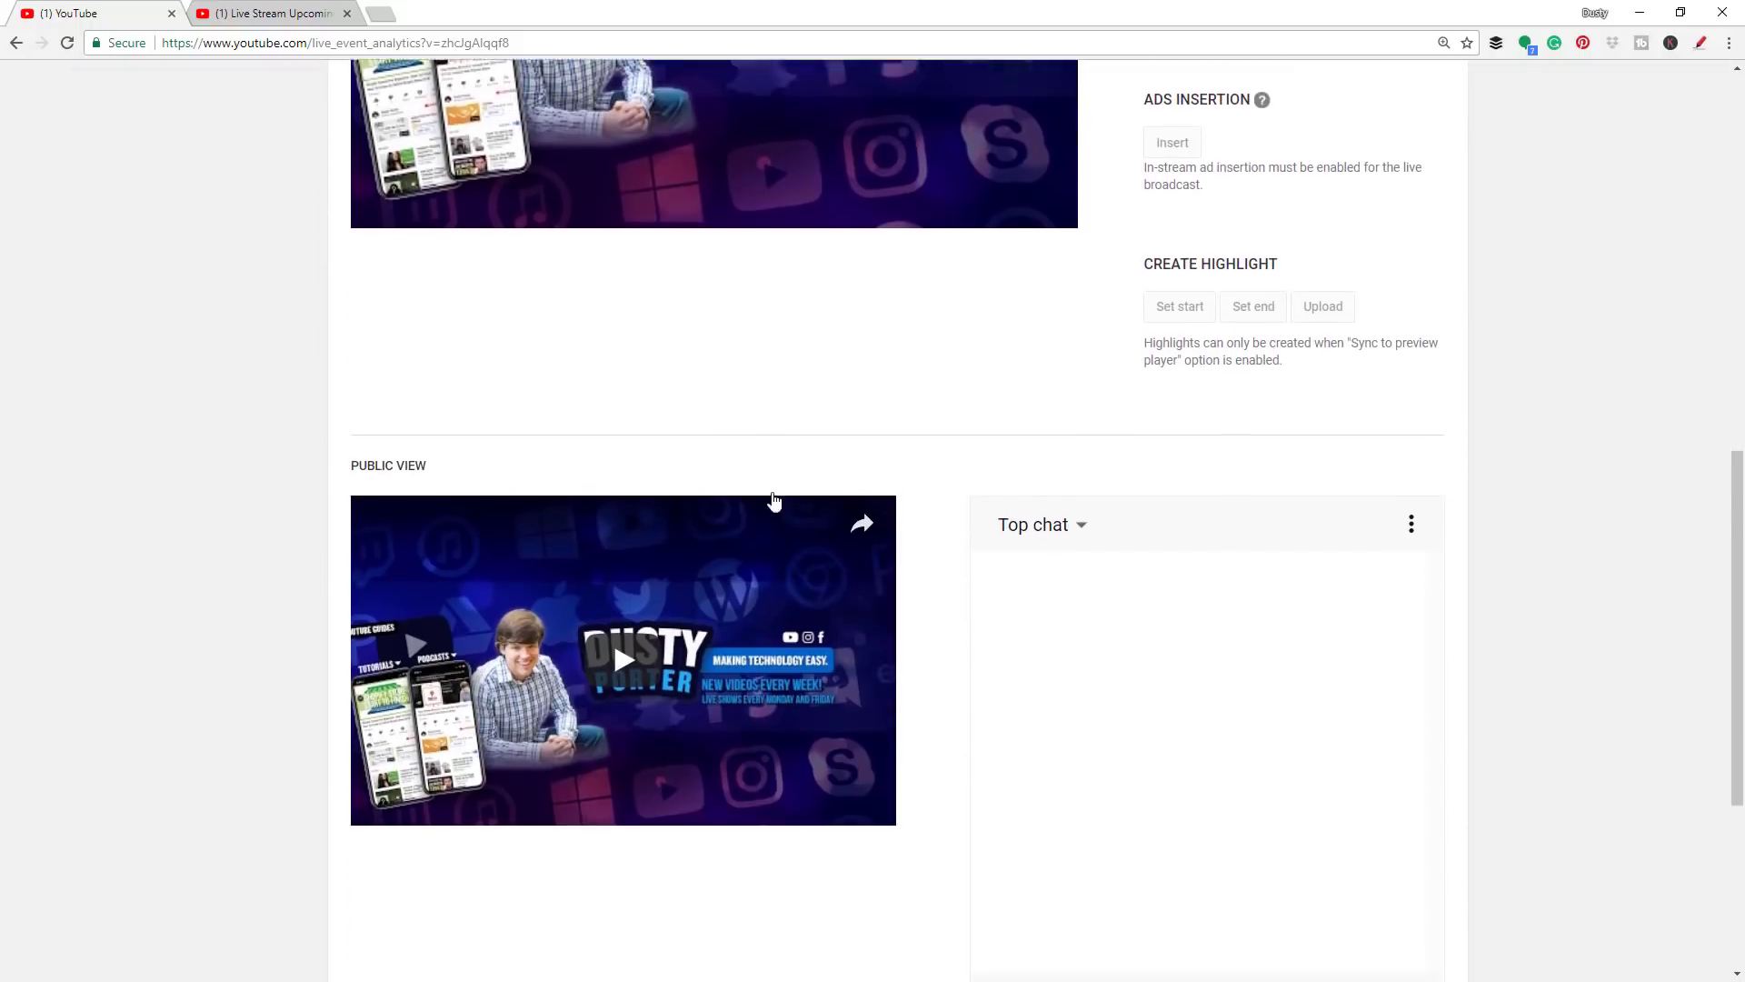
{"action": "scroll", "coordinate": [909, 541], "scroll_direction": "down", "scroll_amount": 2}
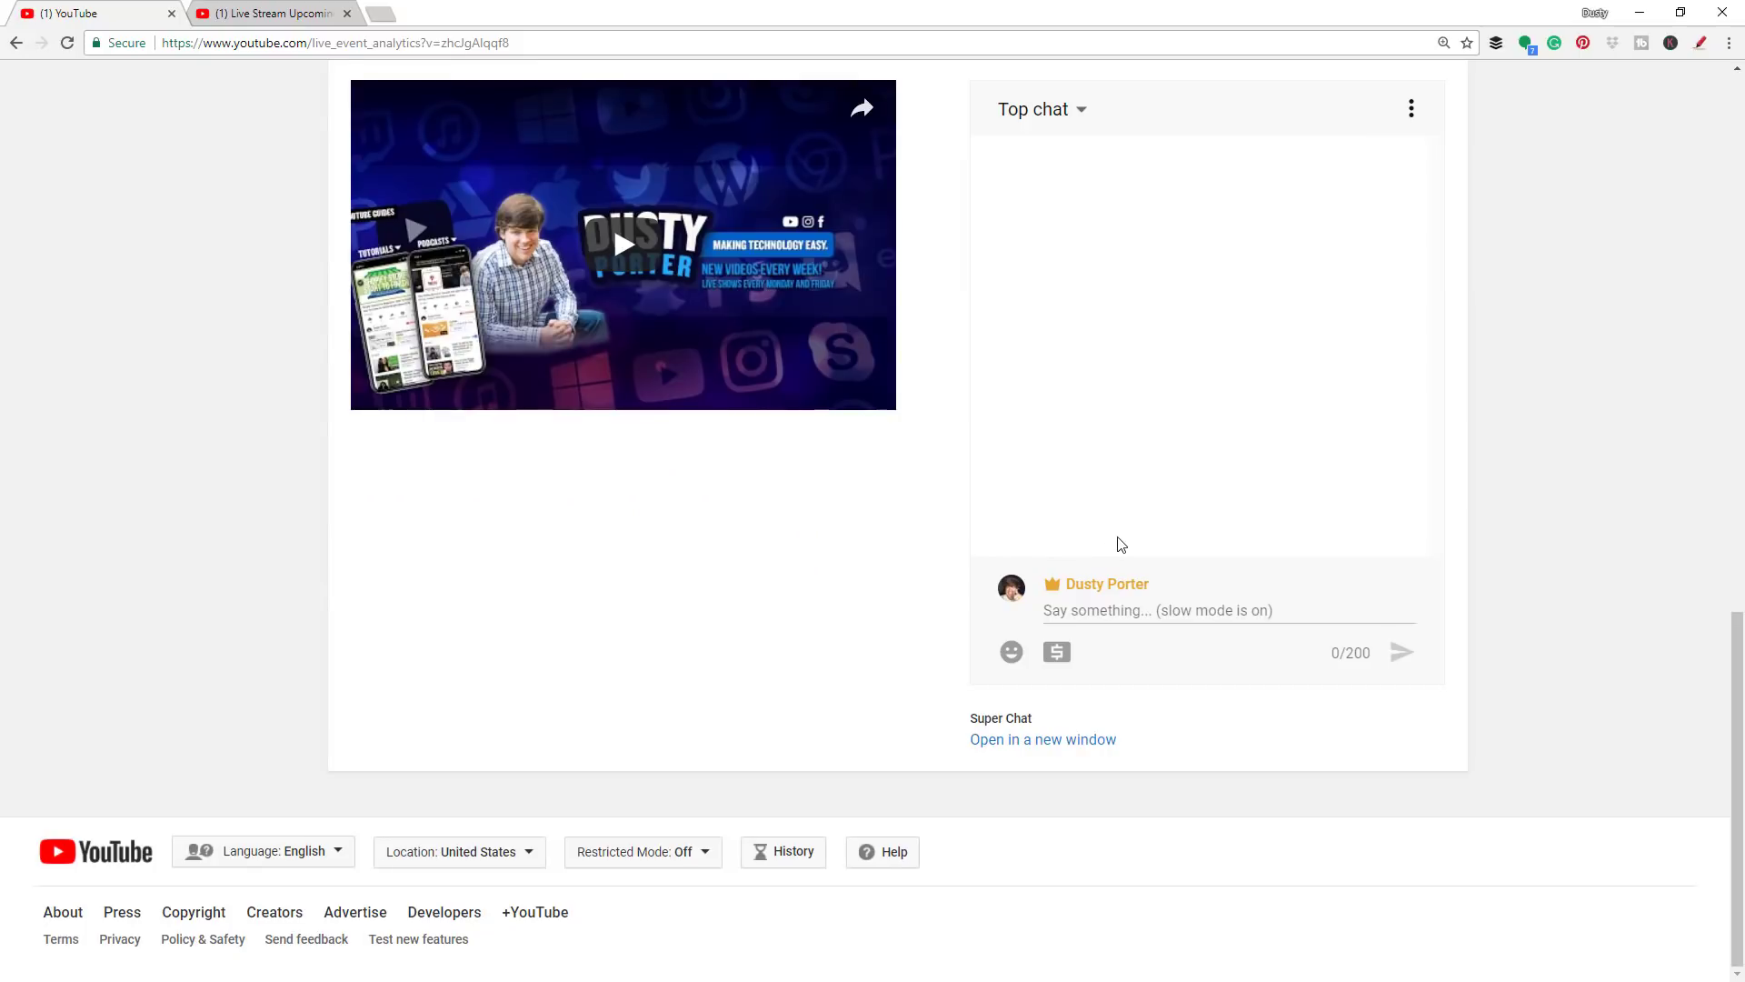
Pop the live chat out into its own window to look at it, close that window, and return to the event's streaming controls
{"action": "scroll", "coordinate": [607, 834], "scroll_direction": "up", "scroll_amount": 1}
{"action": "scroll", "coordinate": [607, 834], "scroll_direction": "up", "scroll_amount": 1}
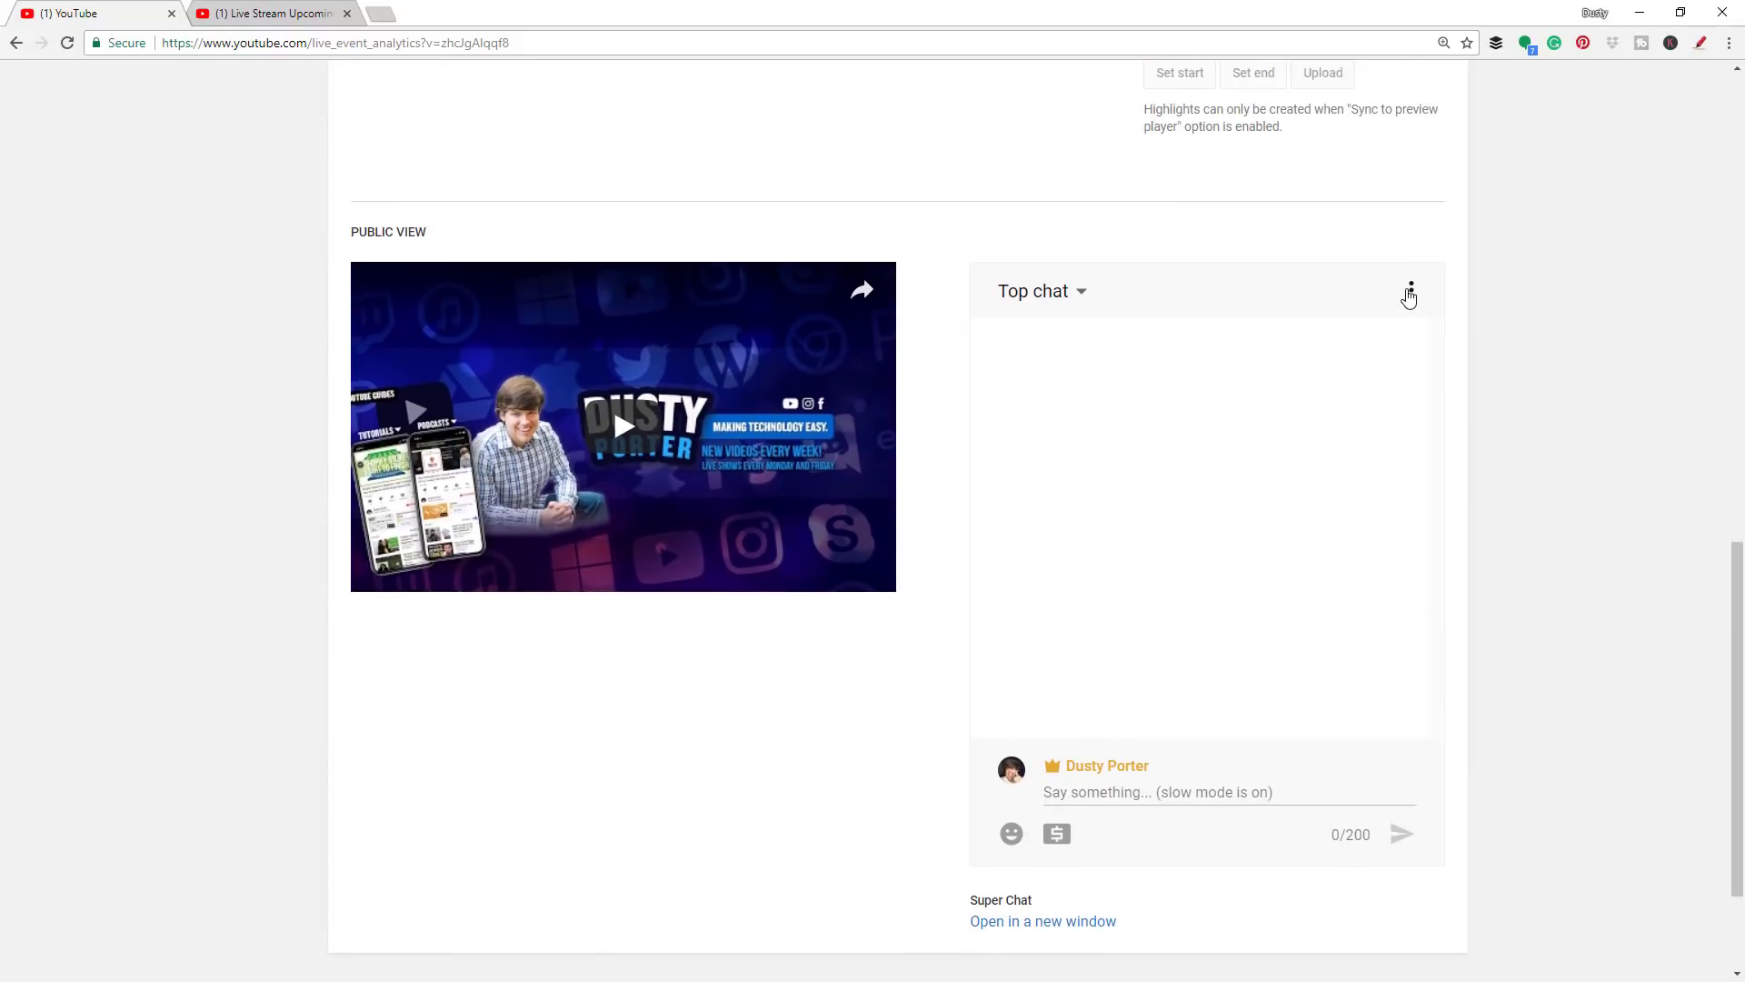
{"action": "left_click", "coordinate": [1411, 295]}
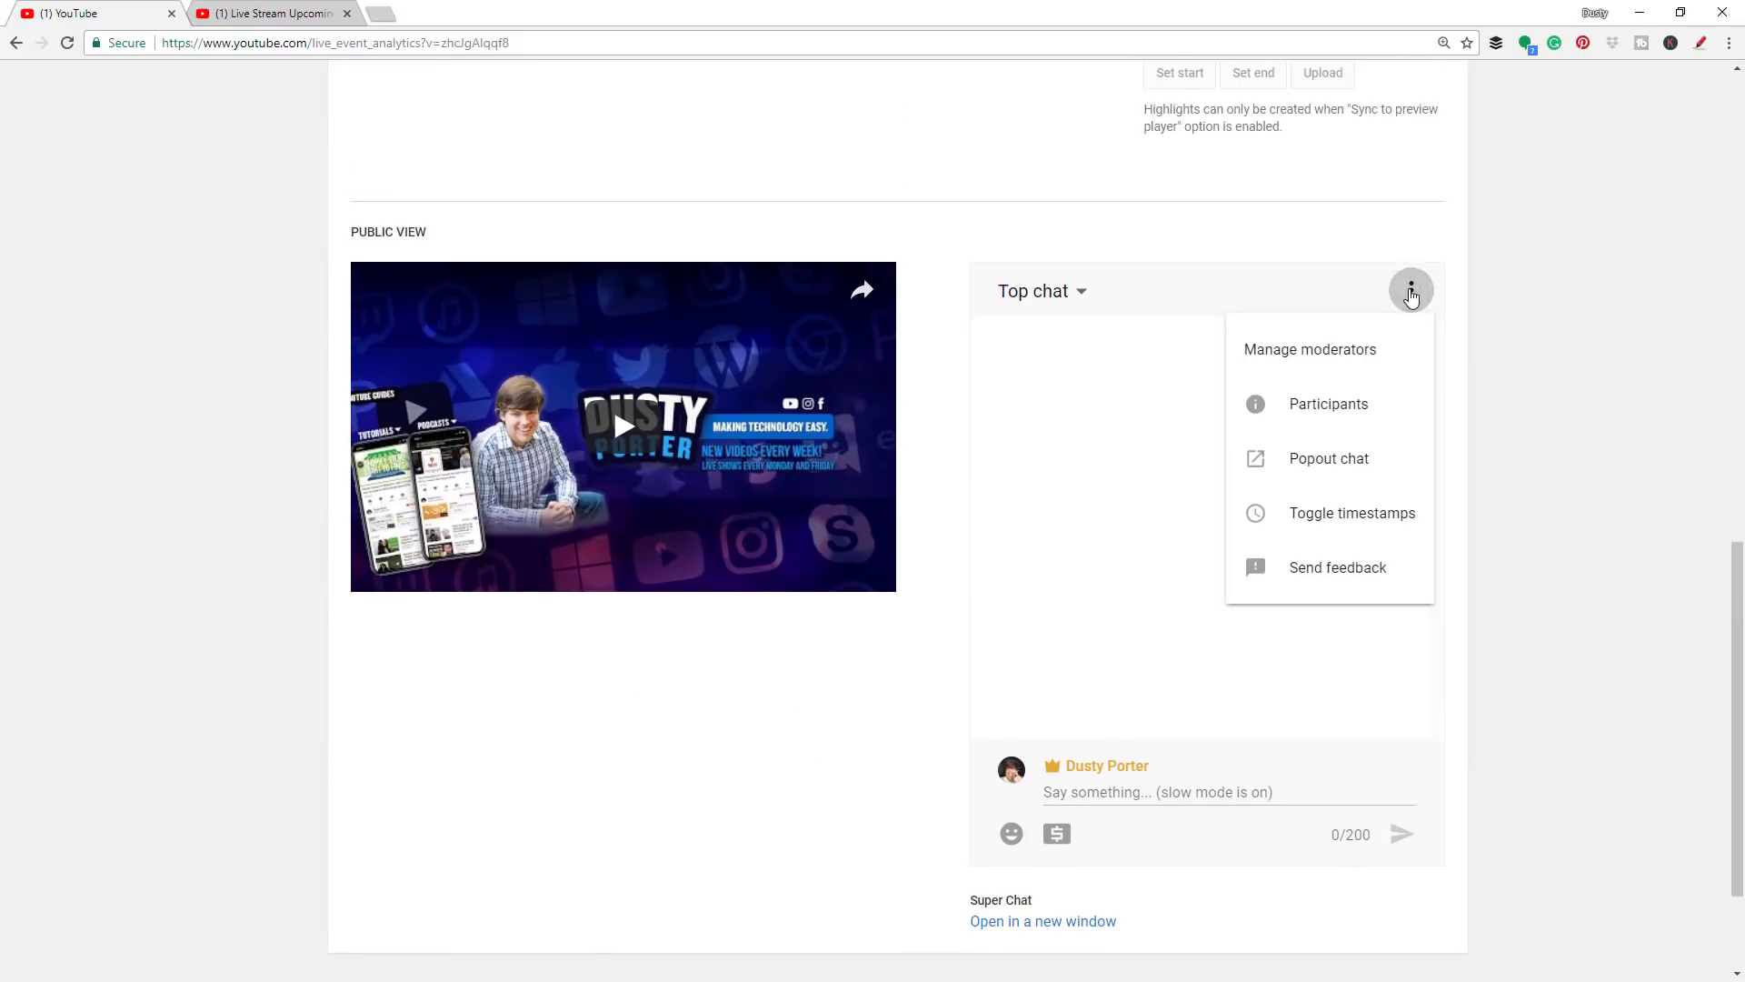
{"action": "left_click", "coordinate": [1341, 458]}
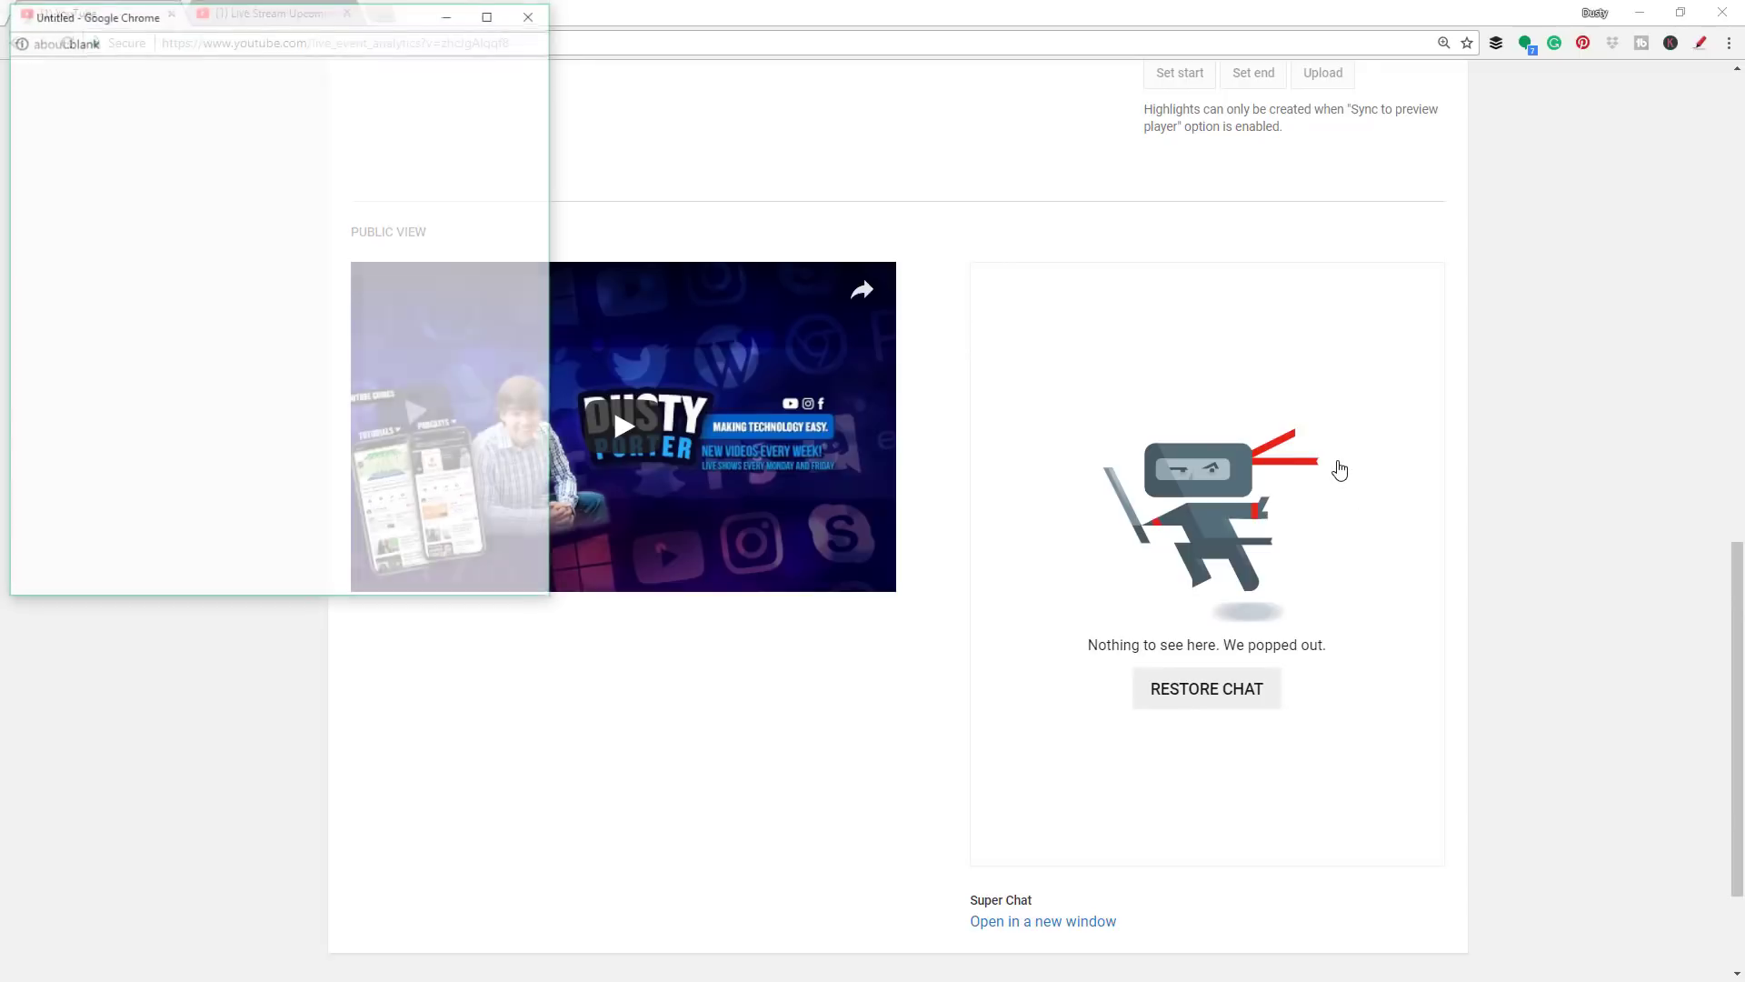
{"action": "left_click_drag", "start_coordinate": [364, 16], "coordinate": [360, 103]}
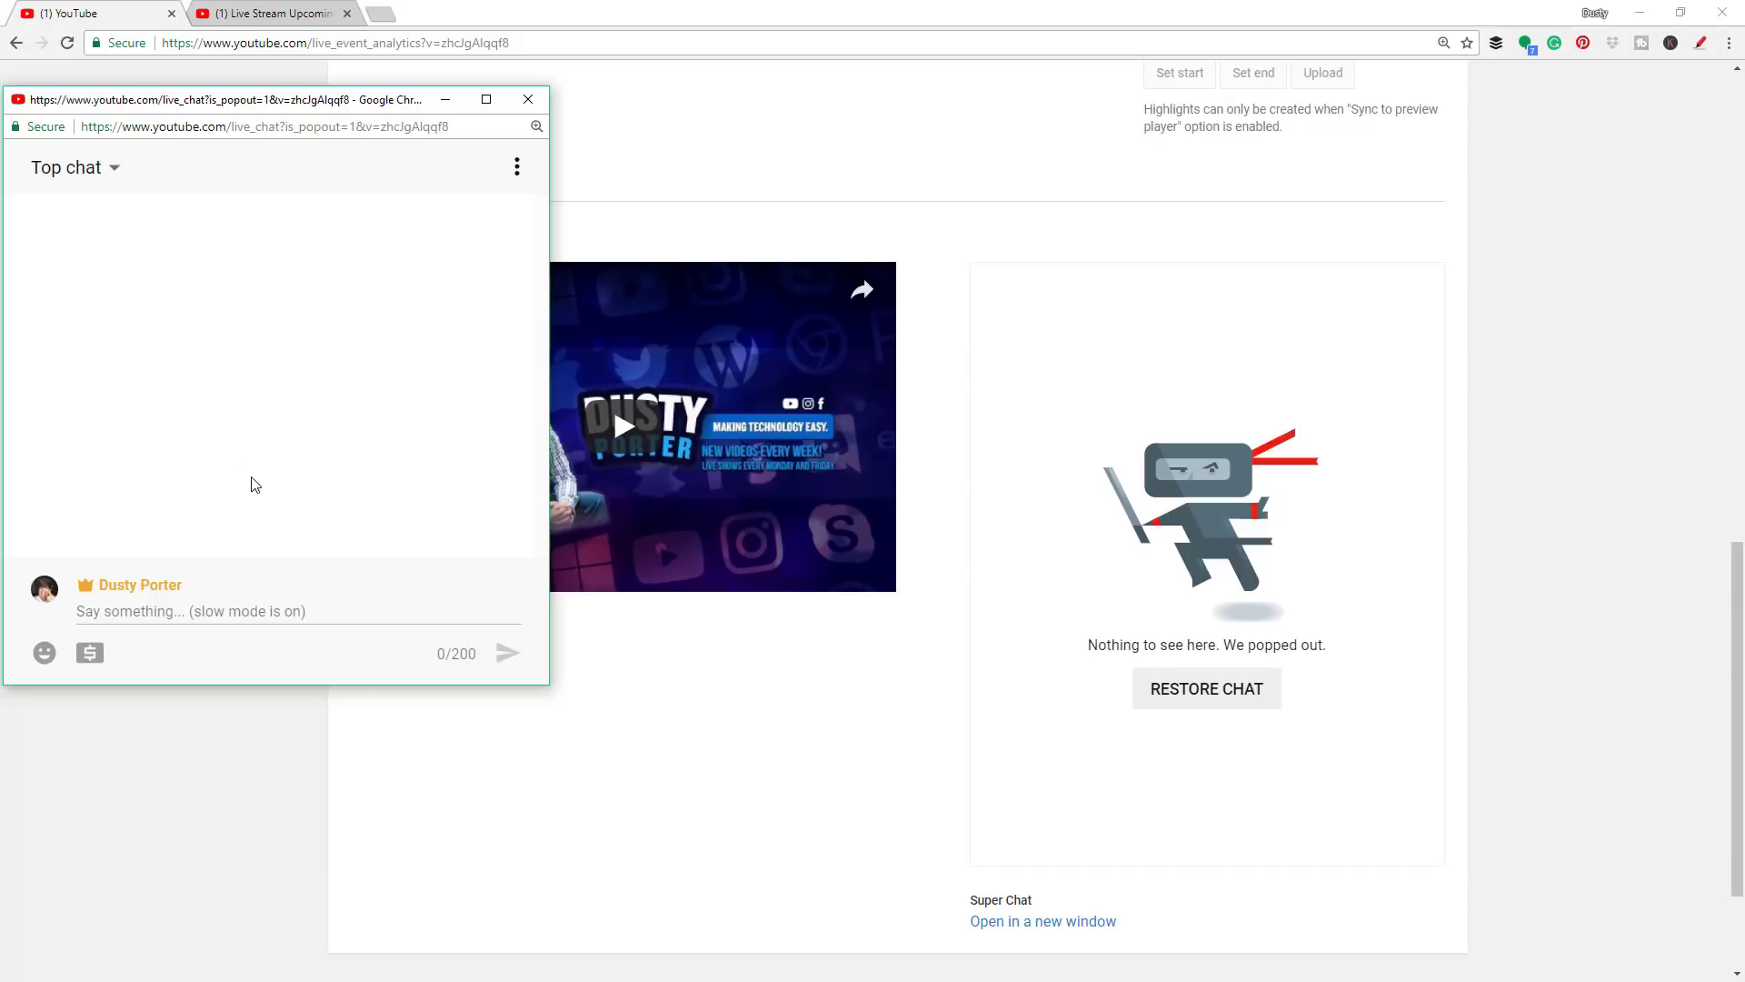
{"action": "left_click", "coordinate": [527, 101]}
{"action": "scroll", "coordinate": [264, 509], "scroll_direction": "up", "scroll_amount": 15}
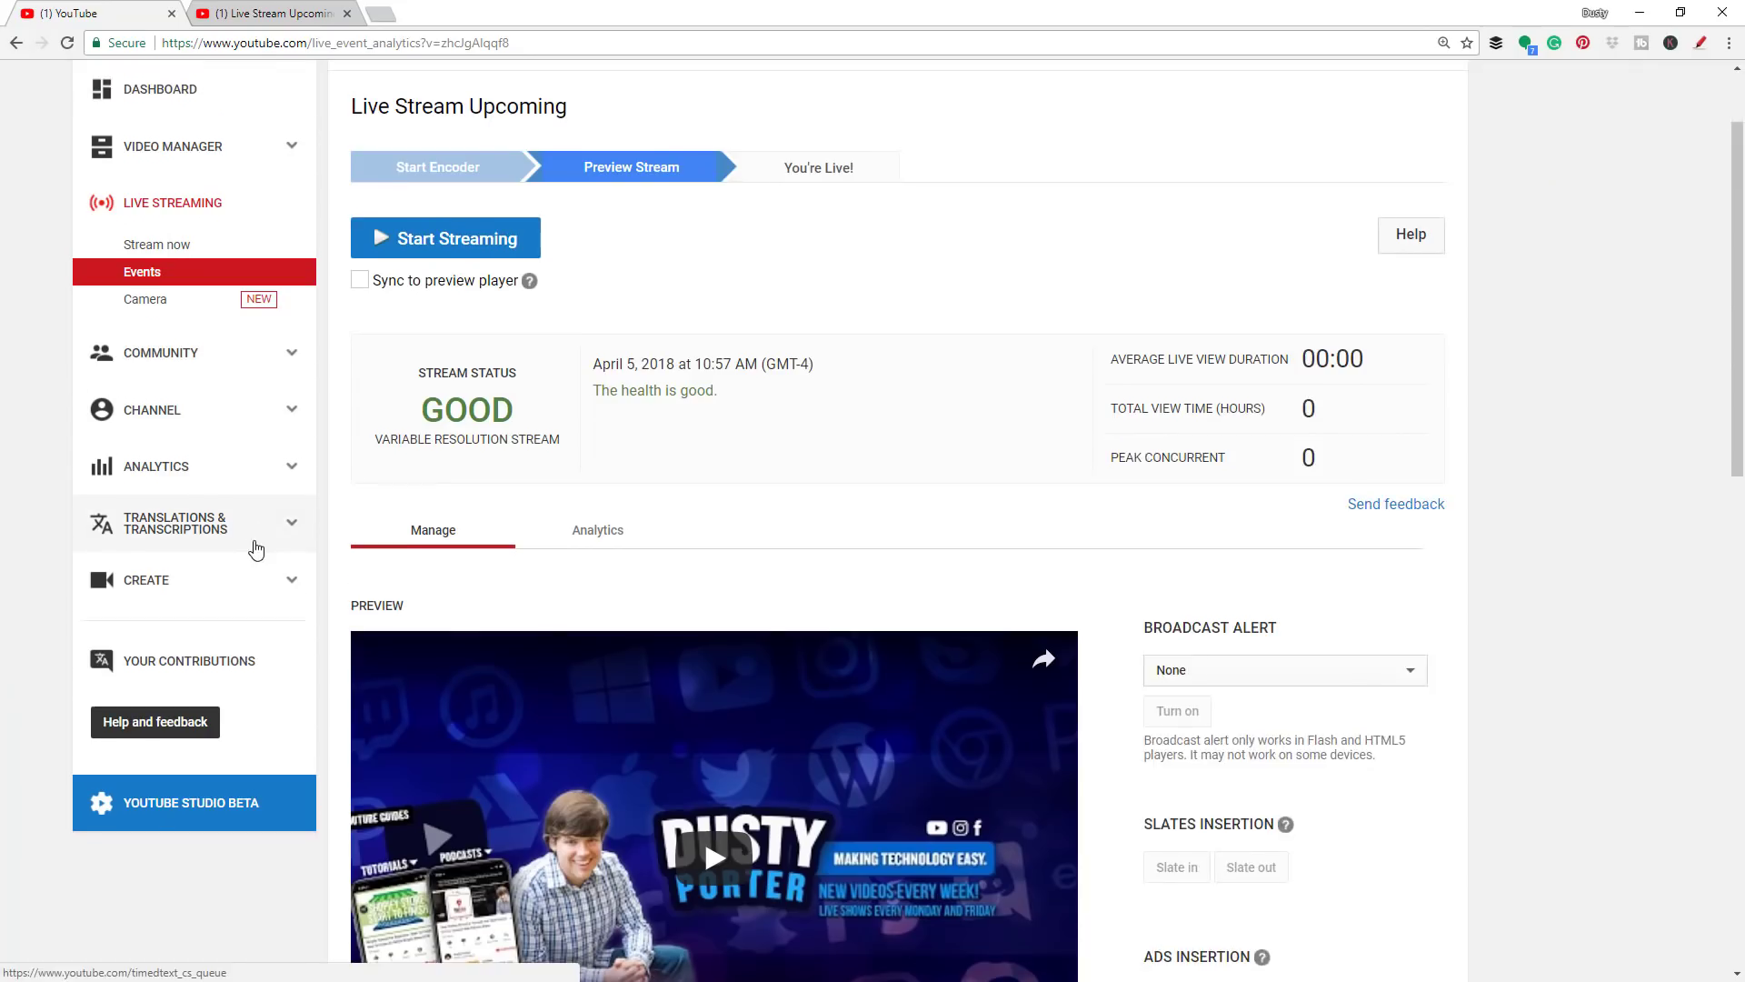
{"action": "scroll", "coordinate": [406, 603], "scroll_direction": "up", "scroll_amount": 2}
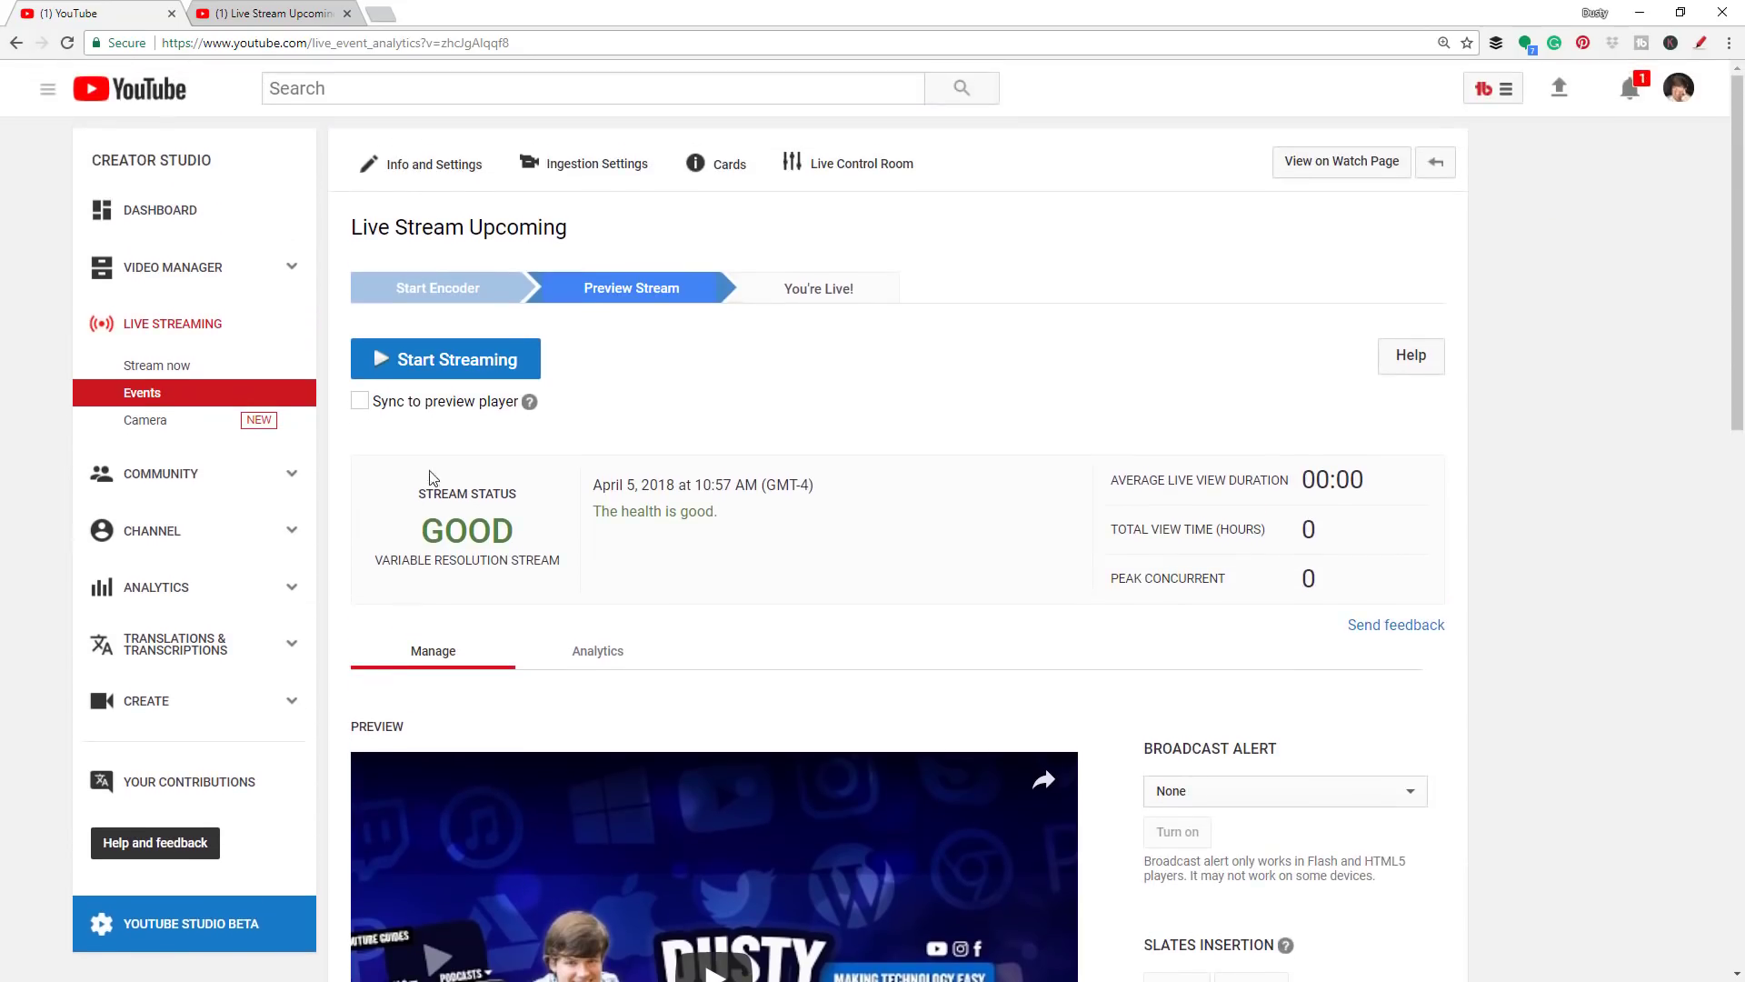